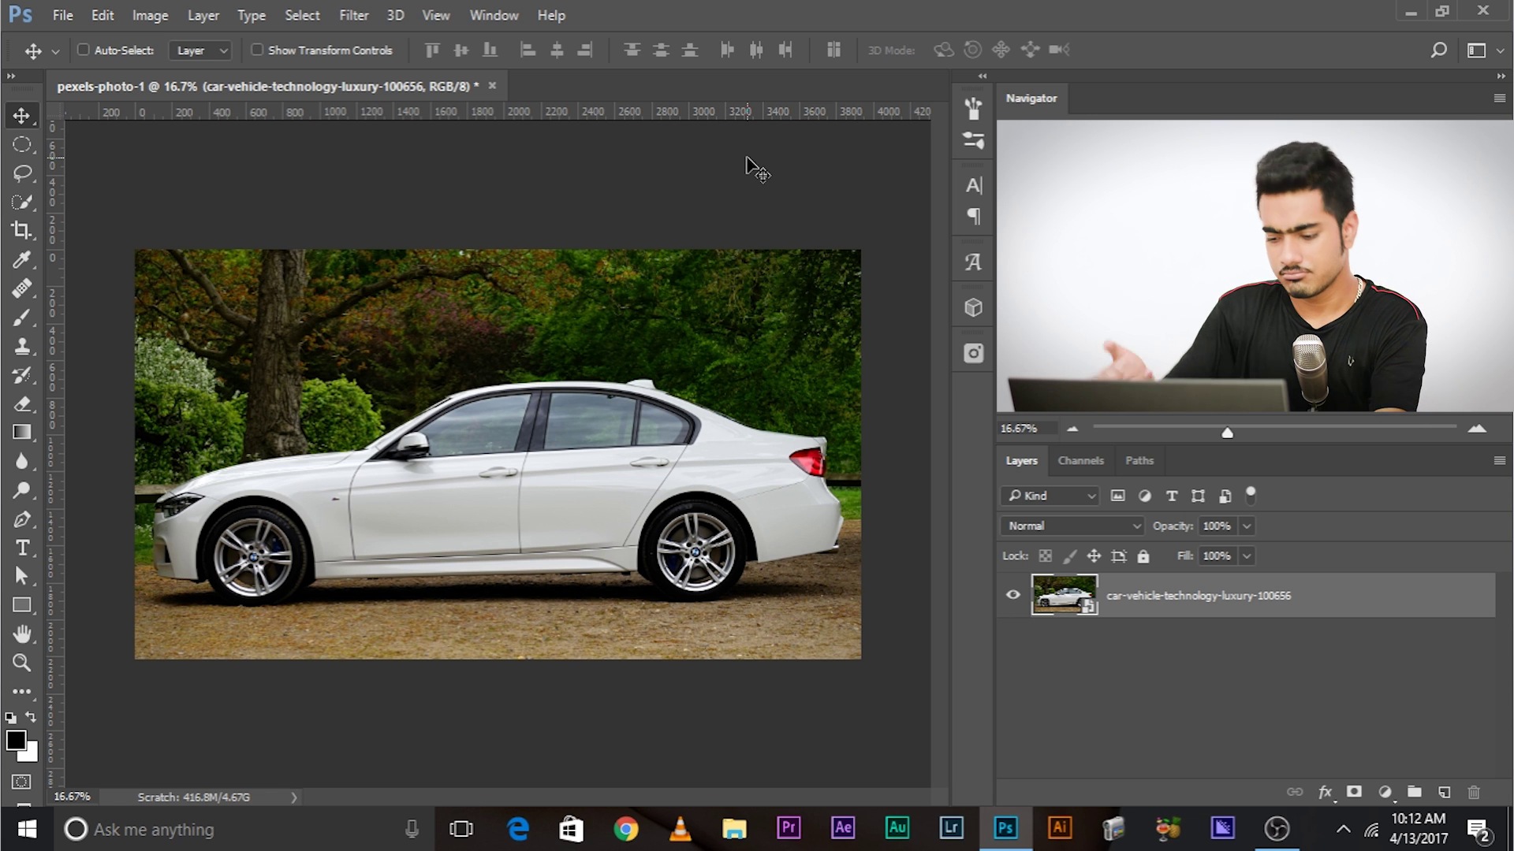
Step: Examine the front of the car up close around the wheel, headlight and hood
key("ctrl+plus")
key("ctrl+plus")
key("ctrl+plus")
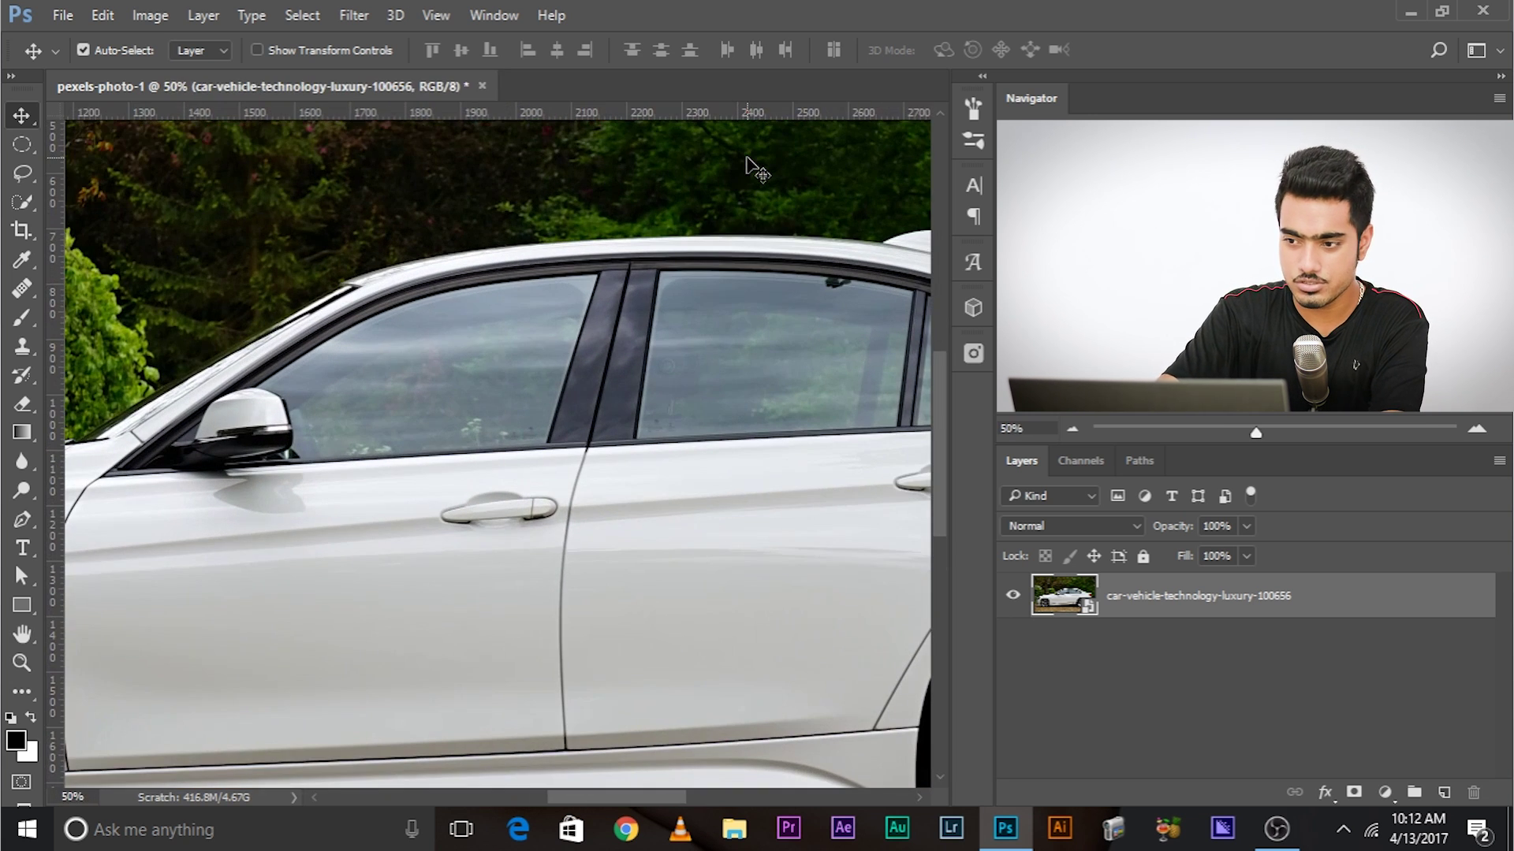
left_click(22, 202)
left_click_drag(433, 362, 832, 167)
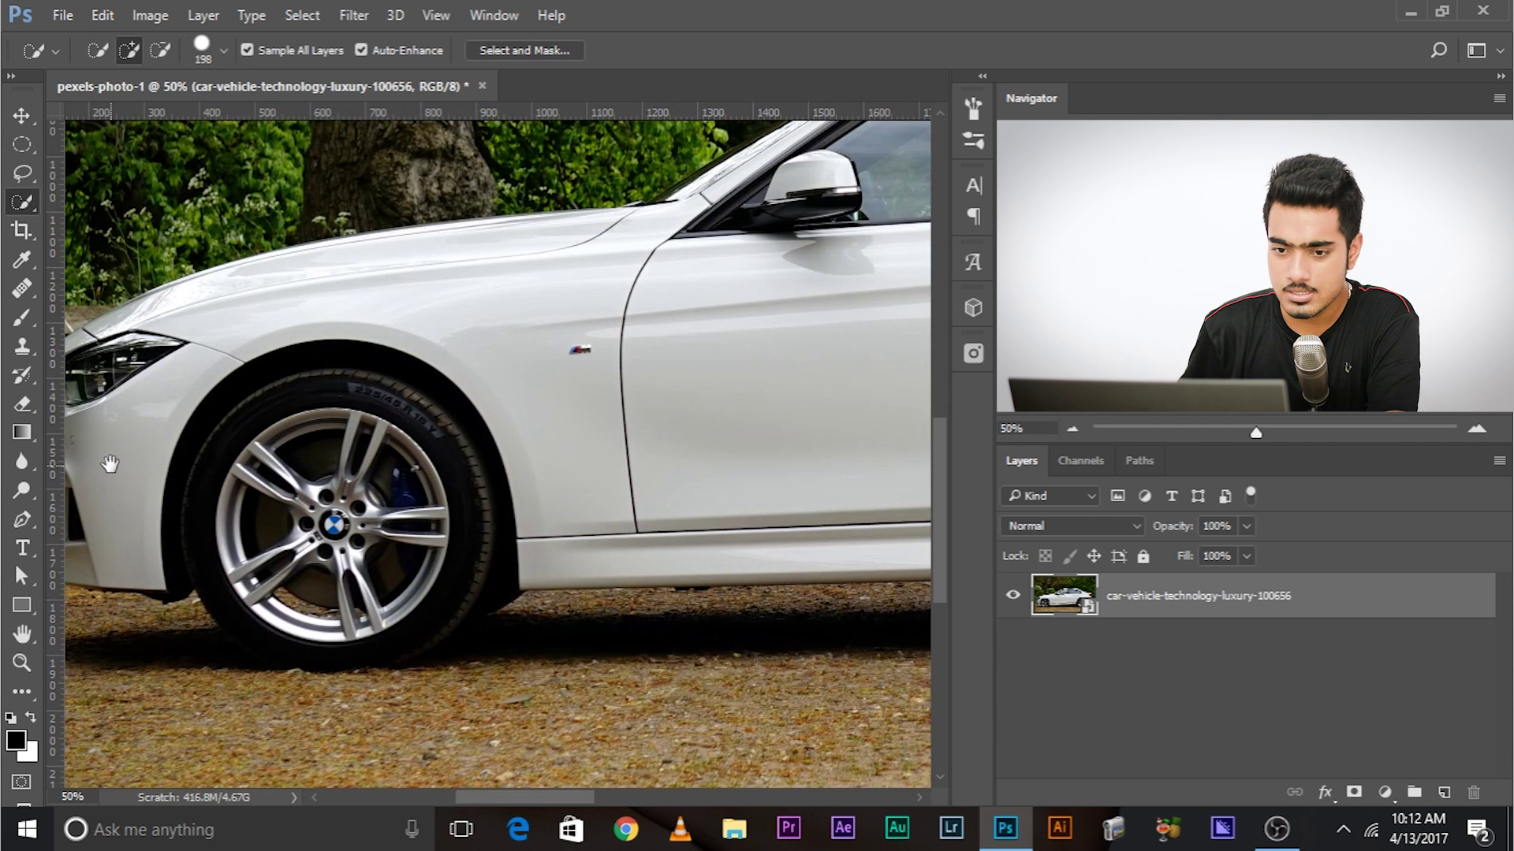
key("ctrl+plus")
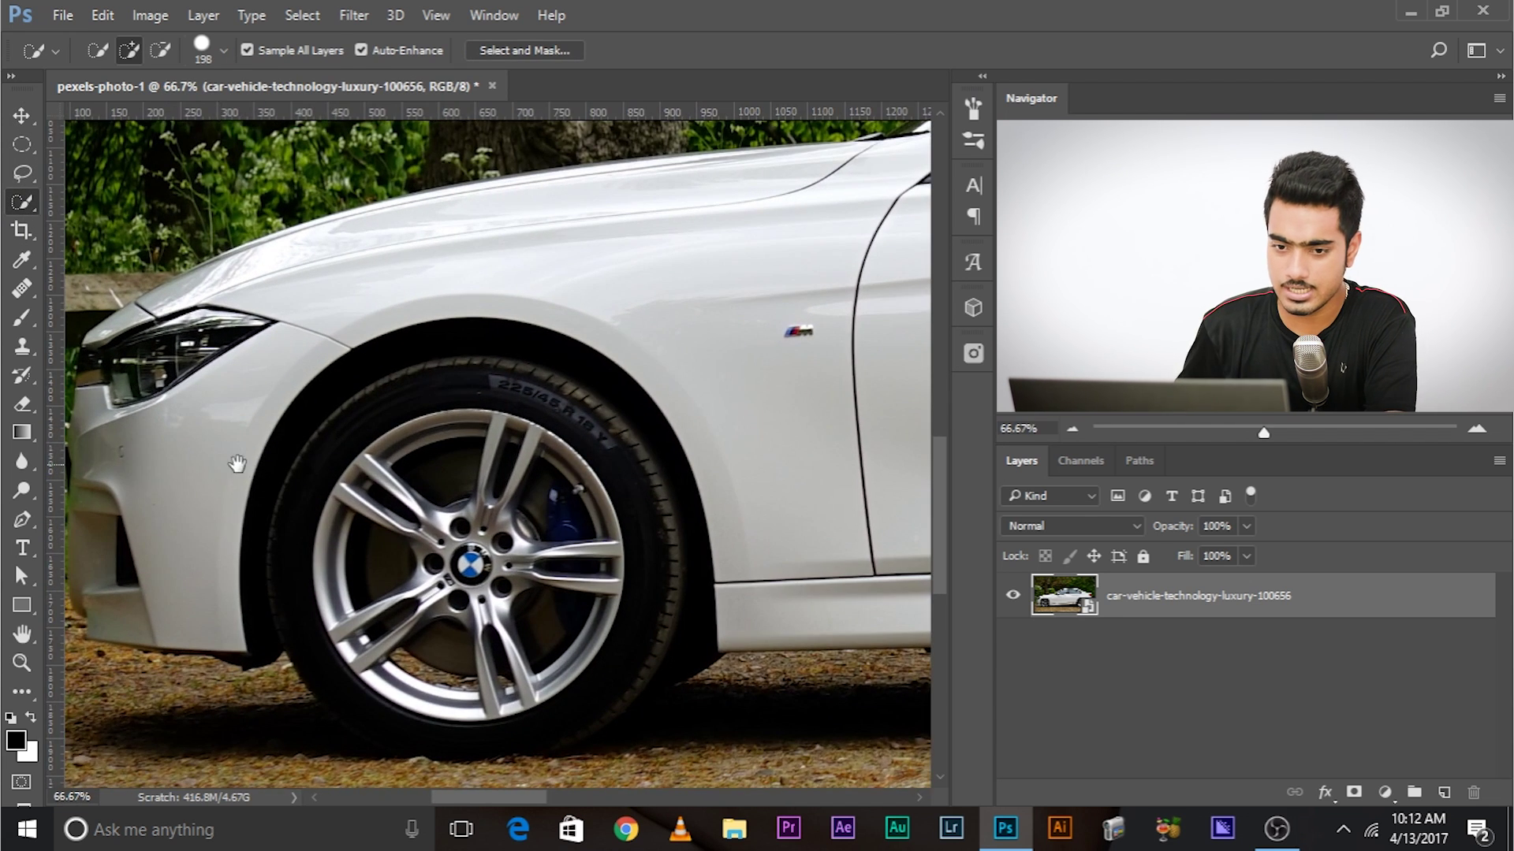
left_click_drag(237, 463, 355, 551)
left_click_drag(507, 473, 464, 480)
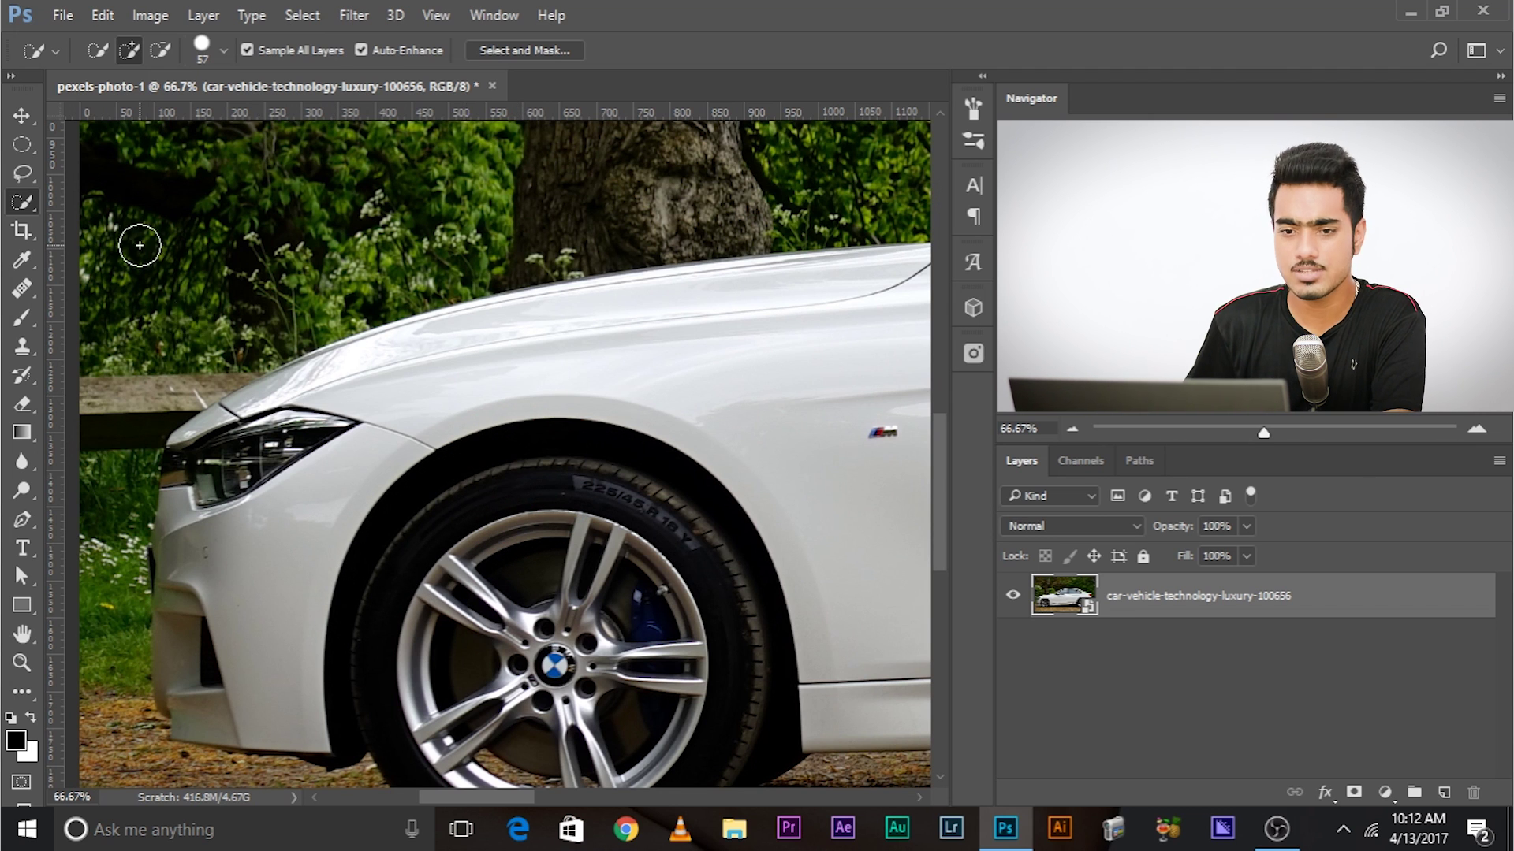
Step: Choose the Elliptical Marquee tool and open the Select and Mask workspace
left_click(22, 174)
left_click(76, 187)
right_click(27, 165)
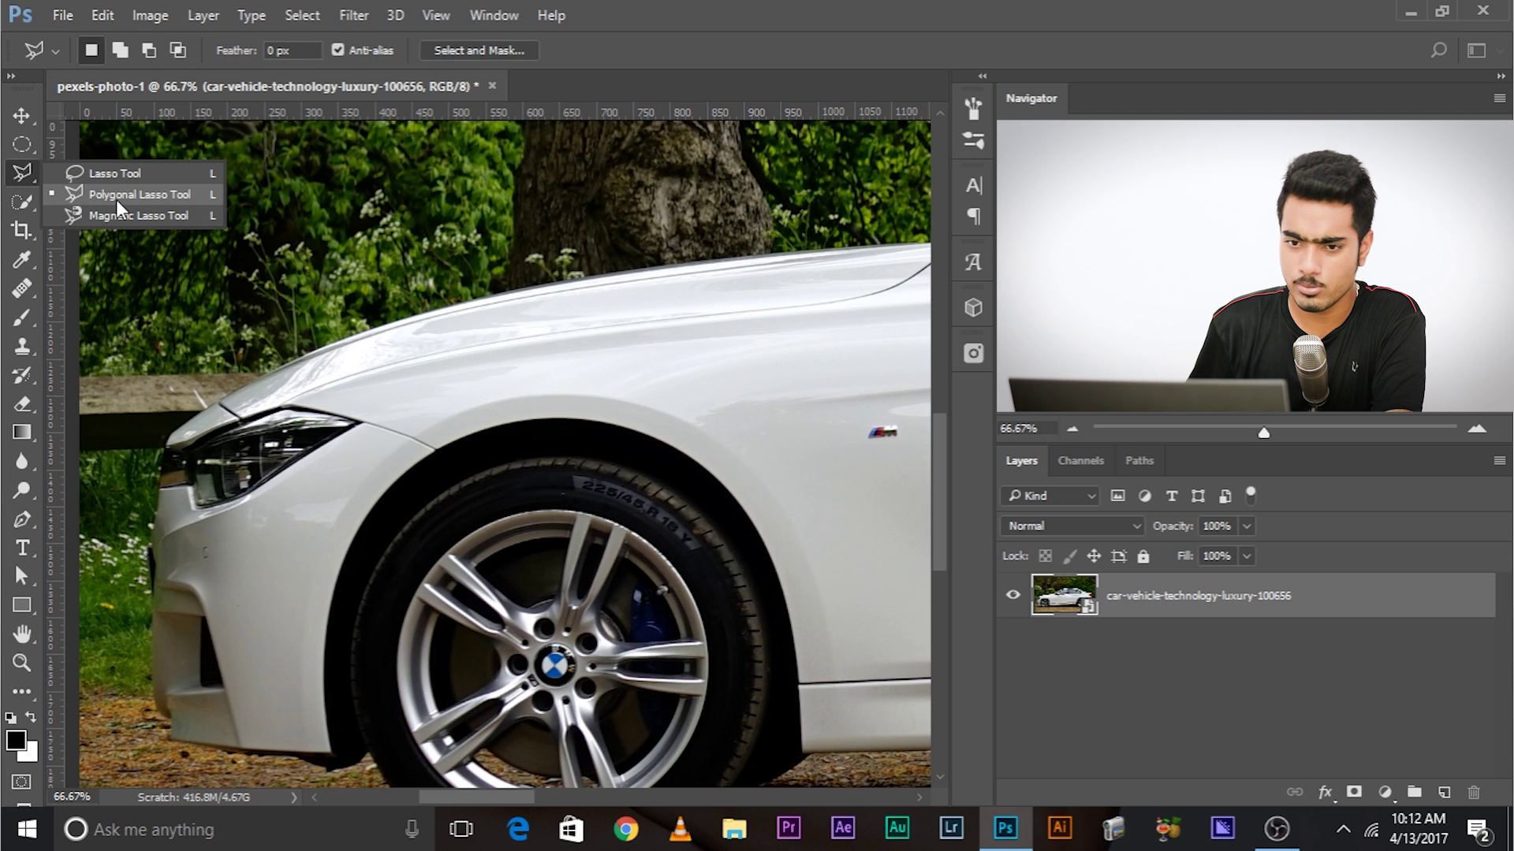
left_click(26, 148)
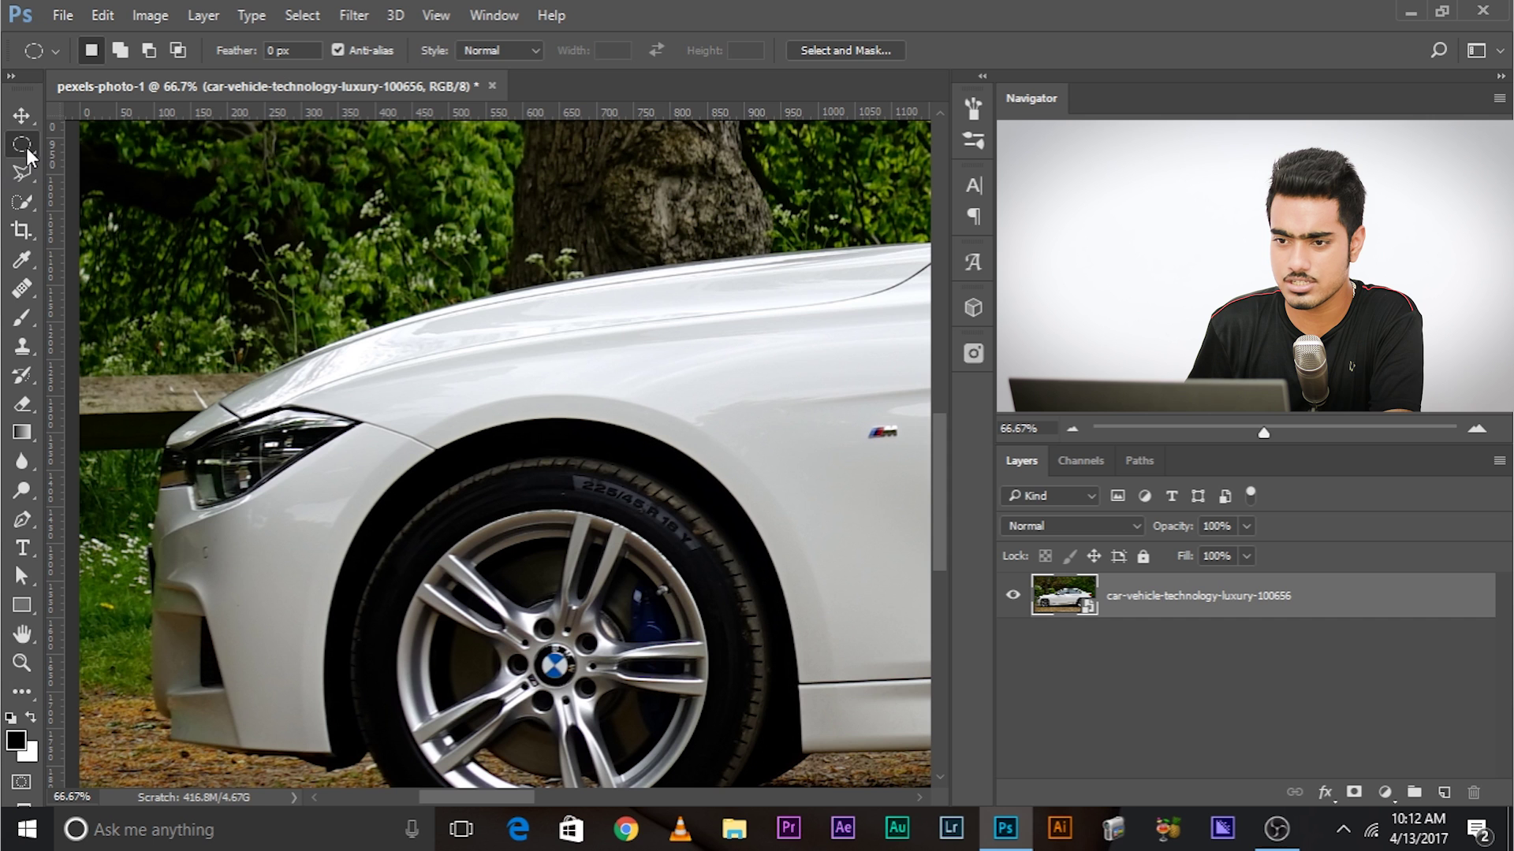
left_click(861, 49)
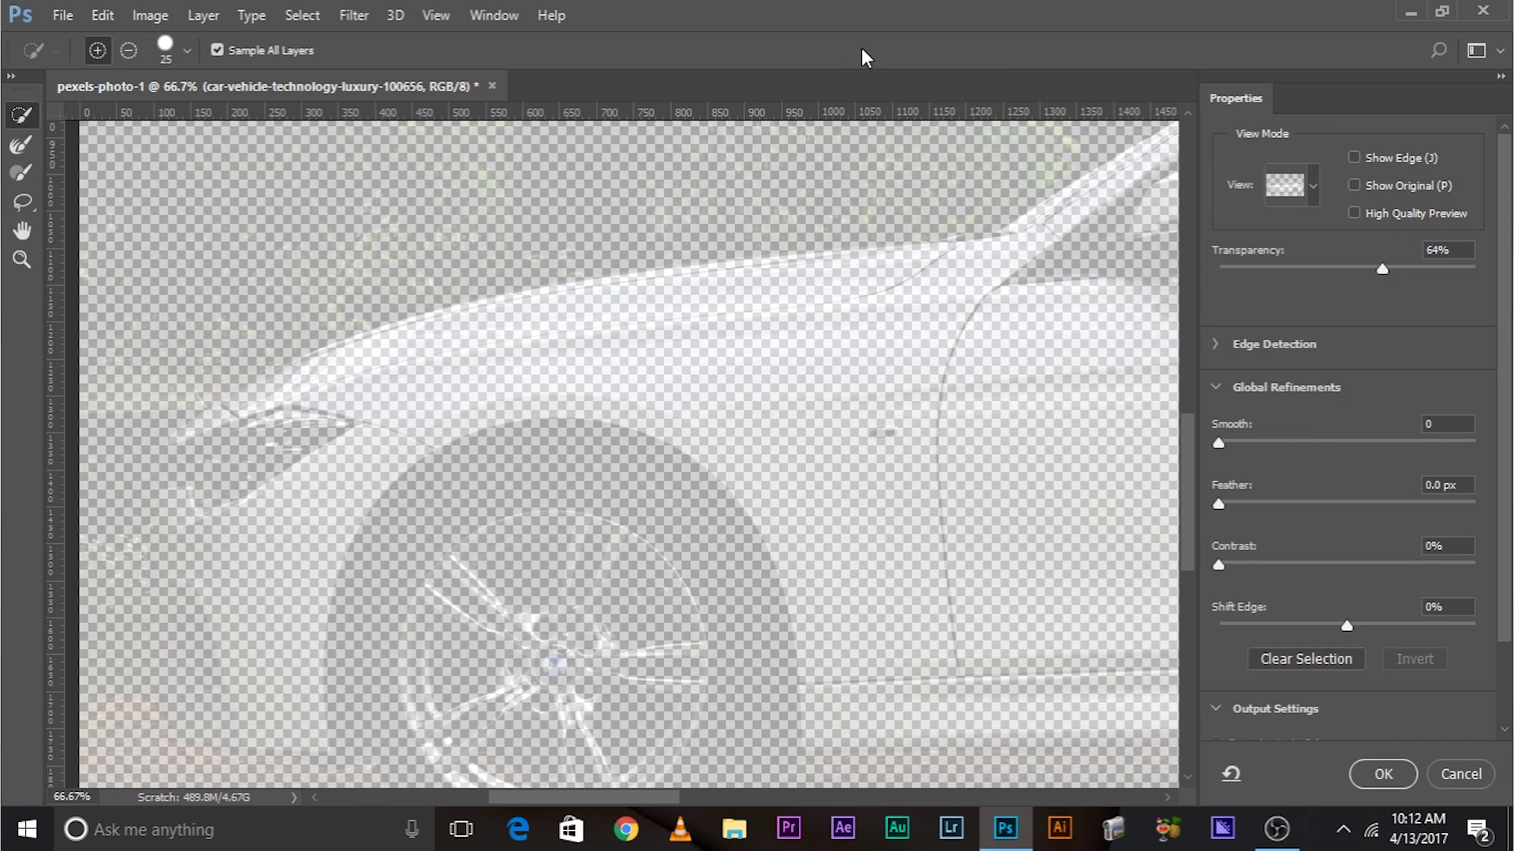
Step: Set the preview view mode to On Black with its opacity at 52%
left_click(1315, 187)
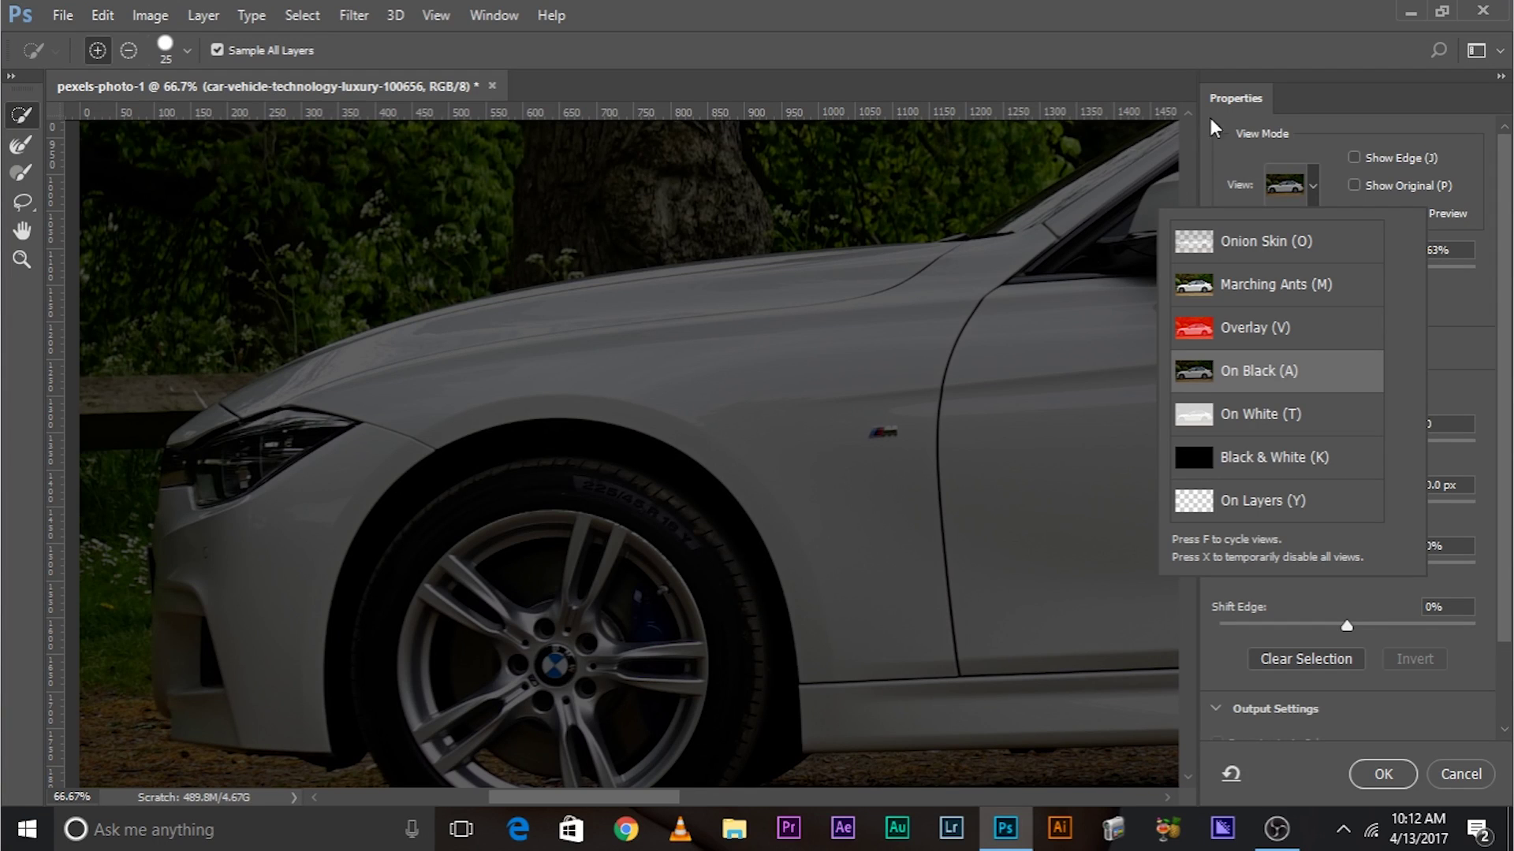
left_click(1268, 117)
left_click_drag(1384, 267, 1486, 273)
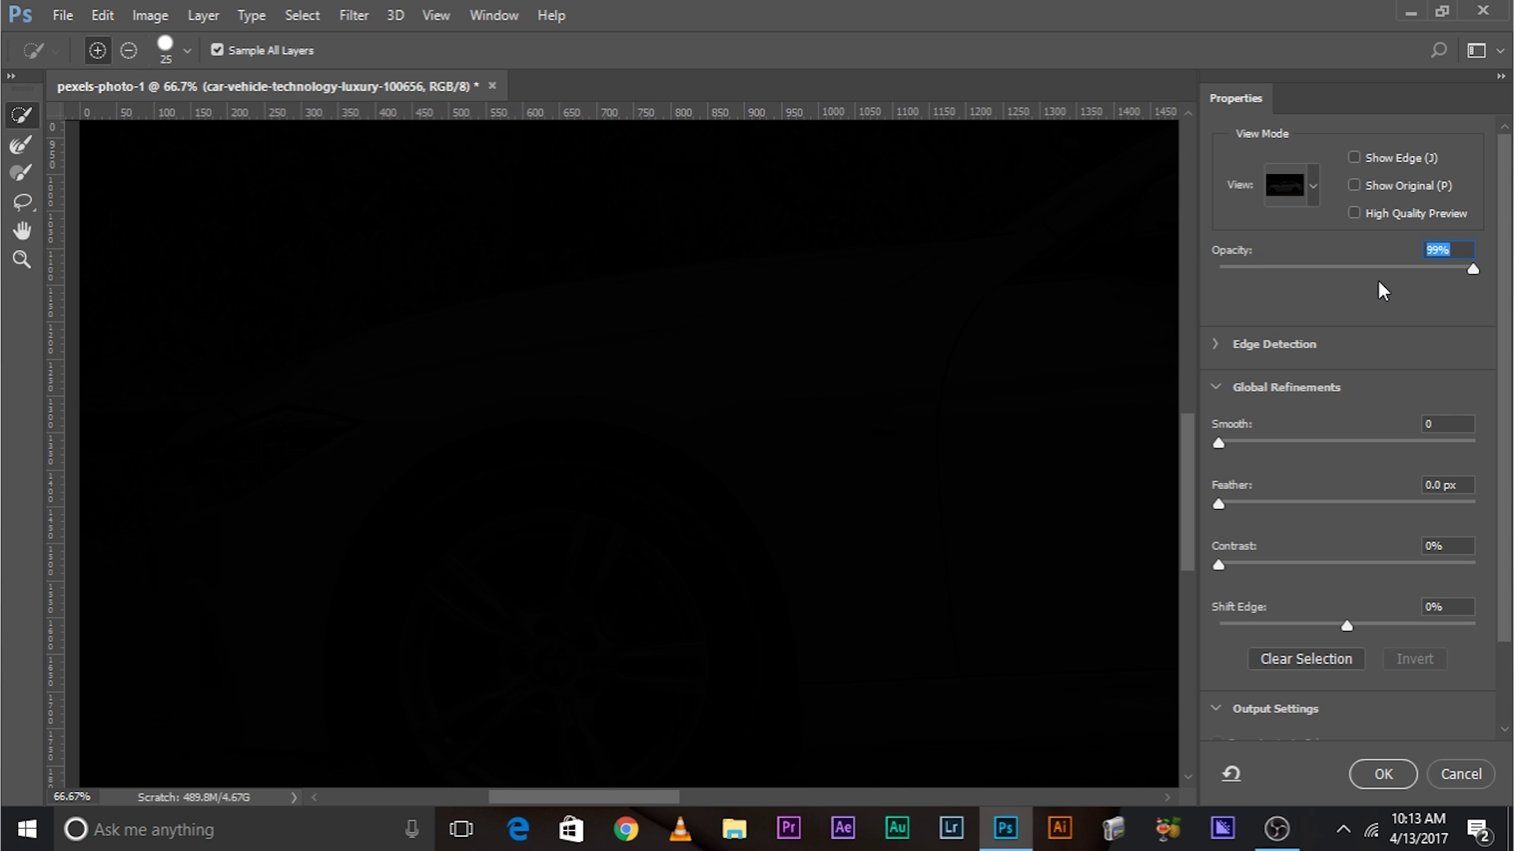
mouse_move(1370, 269)
left_mouse_down()
mouse_move(1395, 268)
mouse_move(1353, 270)
left_mouse_up()
Step: Enlarge the Quick Selection brush to 61 px and select the car's hood, front fender and front door
scroll(1014, 287, "left", 3)
scroll(1014, 287, "down", 3)
scroll(784, 406, "up", 2)
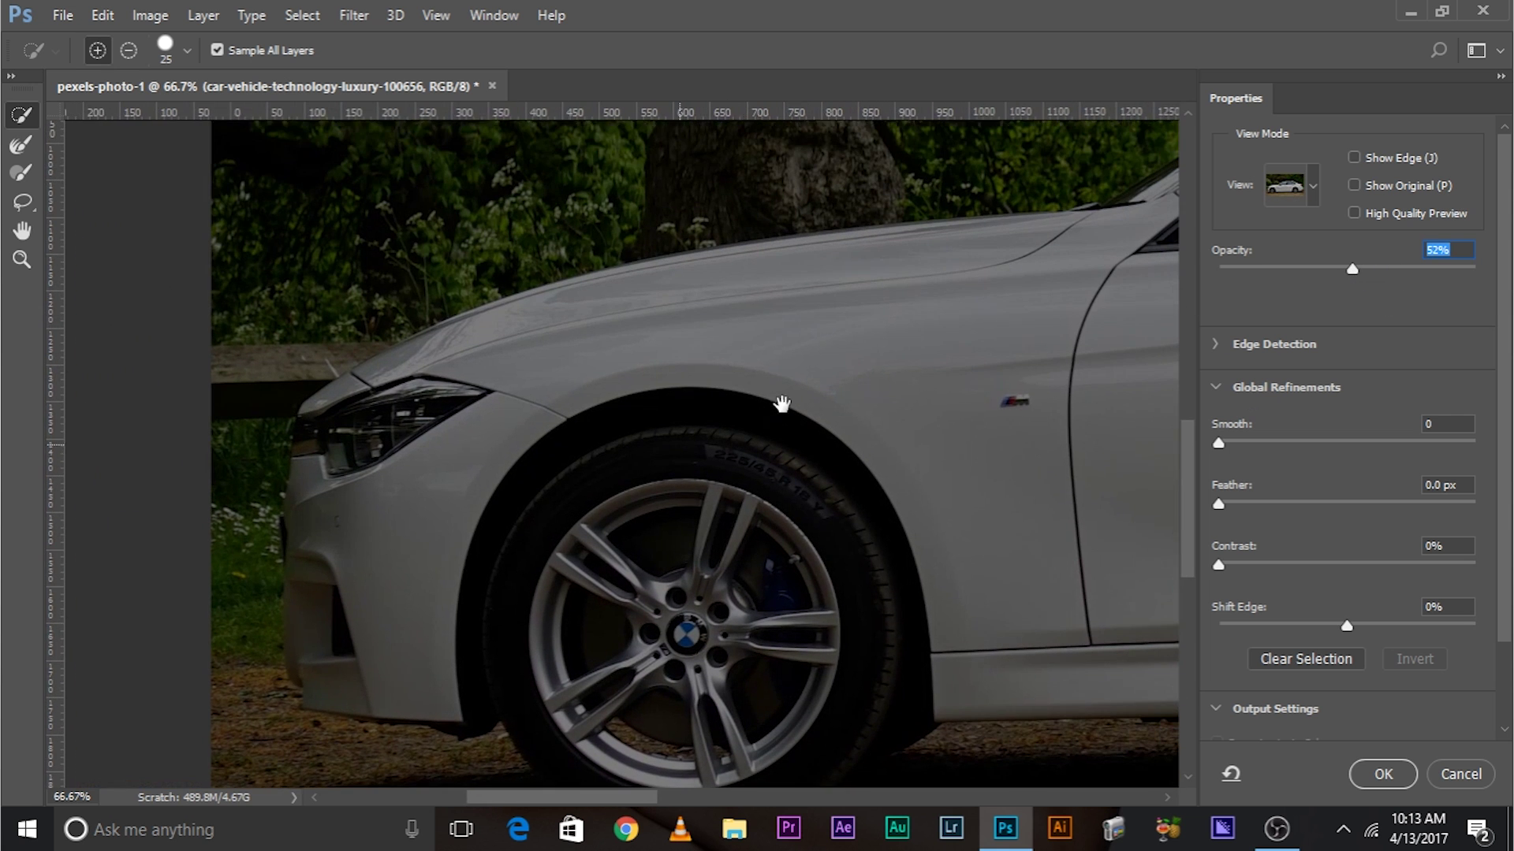
left_click_drag(720, 331, 816, 324)
key("ctrl+minus")
key("ctrl+minus")
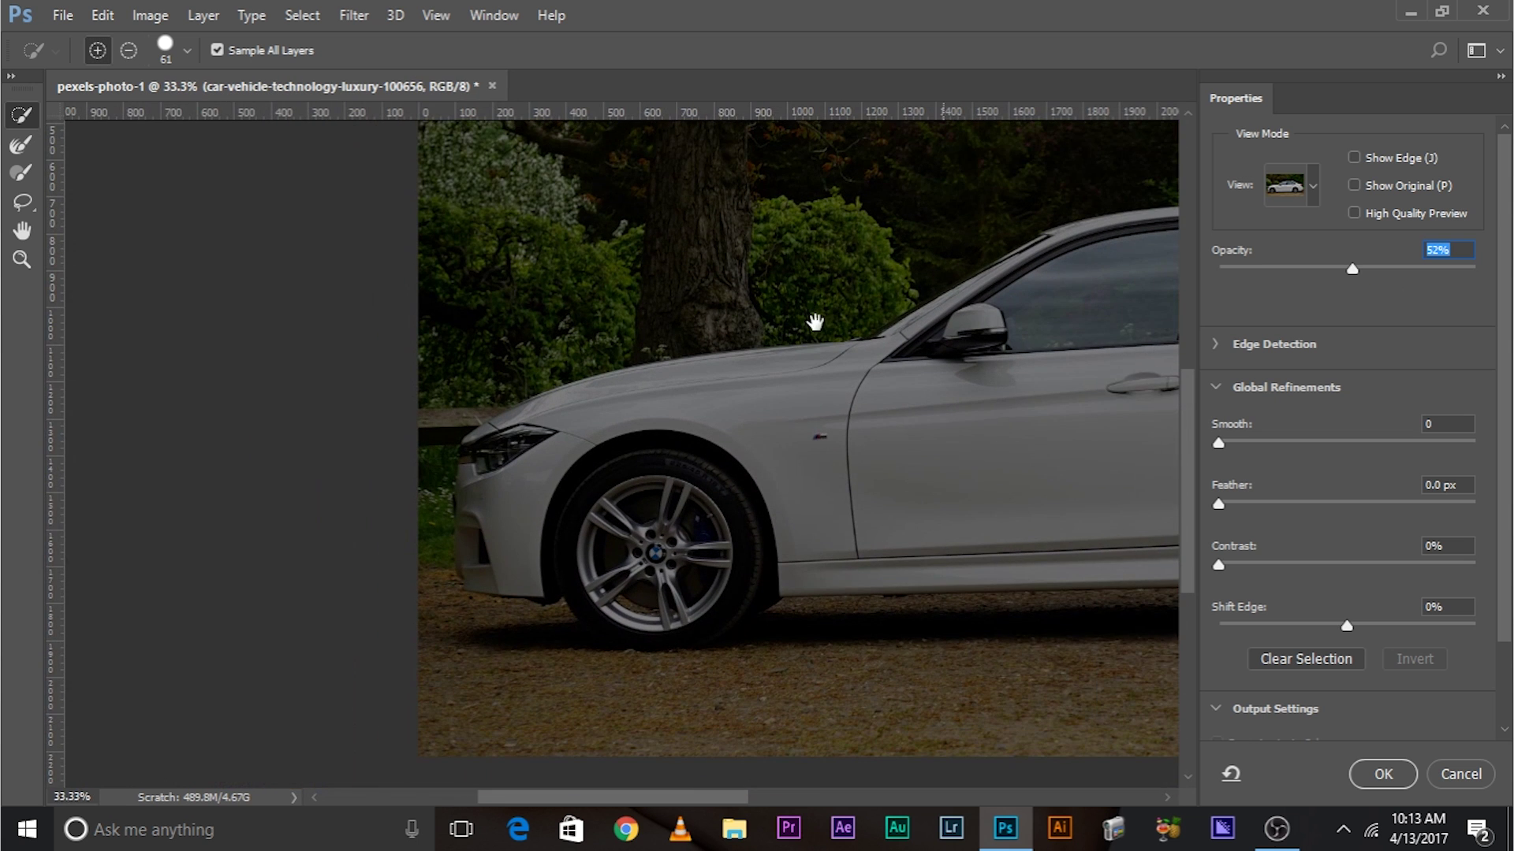
mouse_move(809, 316)
left_mouse_down()
mouse_move(884, 446)
mouse_move(643, 438)
mouse_move(481, 486)
mouse_move(600, 453)
mouse_move(482, 455)
mouse_move(677, 492)
left_mouse_up()
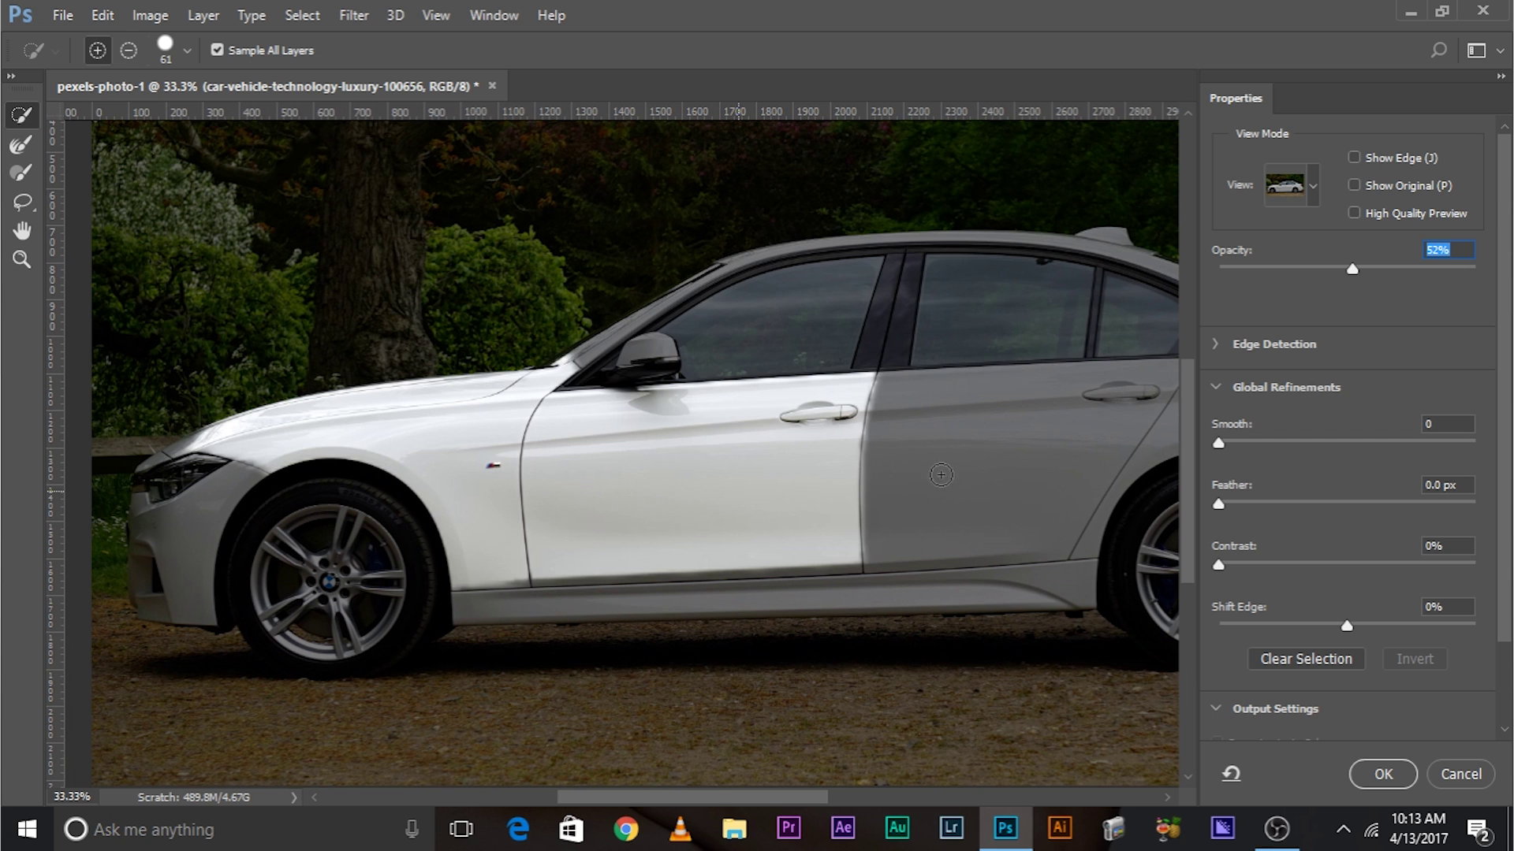
Step: Add the rear door, side skirt, rear quarter panel and rear bumper to the selection
left_click_drag(913, 474, 1017, 471)
left_click_drag(943, 571, 838, 595)
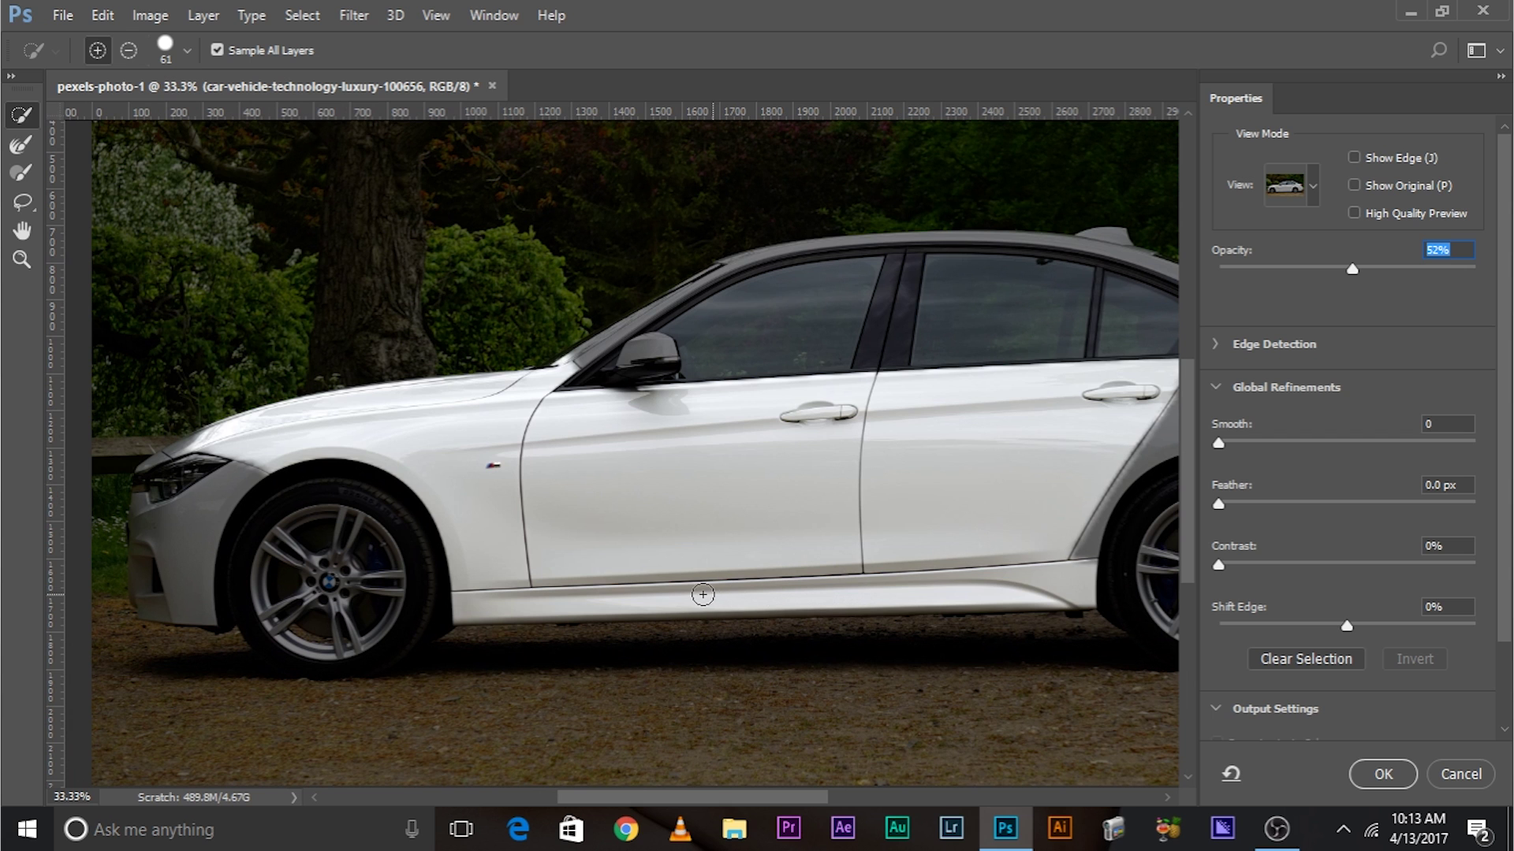
left_click_drag(939, 541, 439, 618)
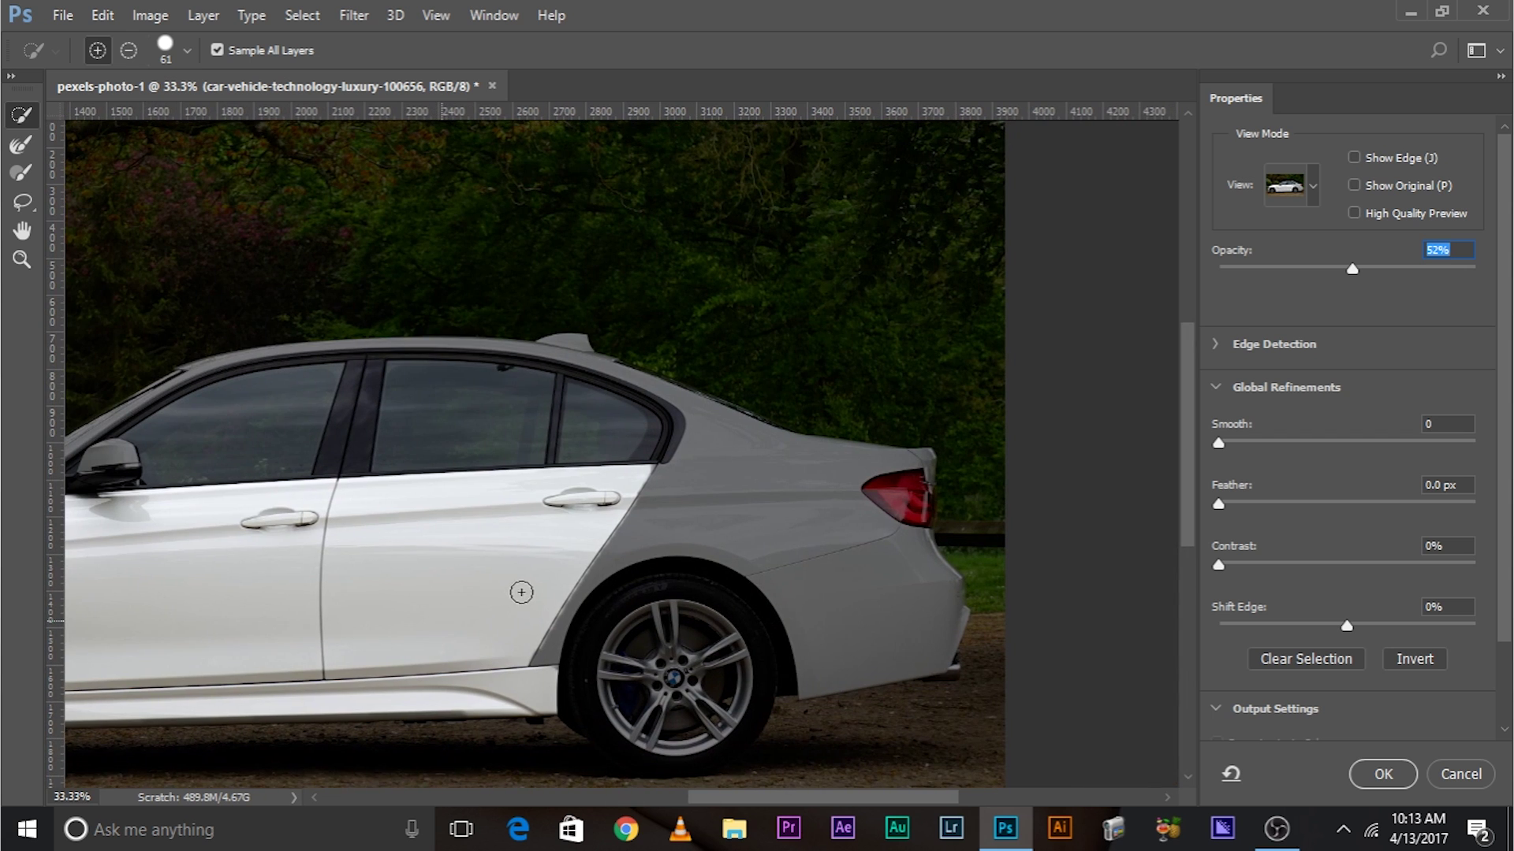
mouse_move(757, 510)
left_mouse_down()
mouse_move(822, 534)
mouse_move(842, 559)
left_mouse_up()
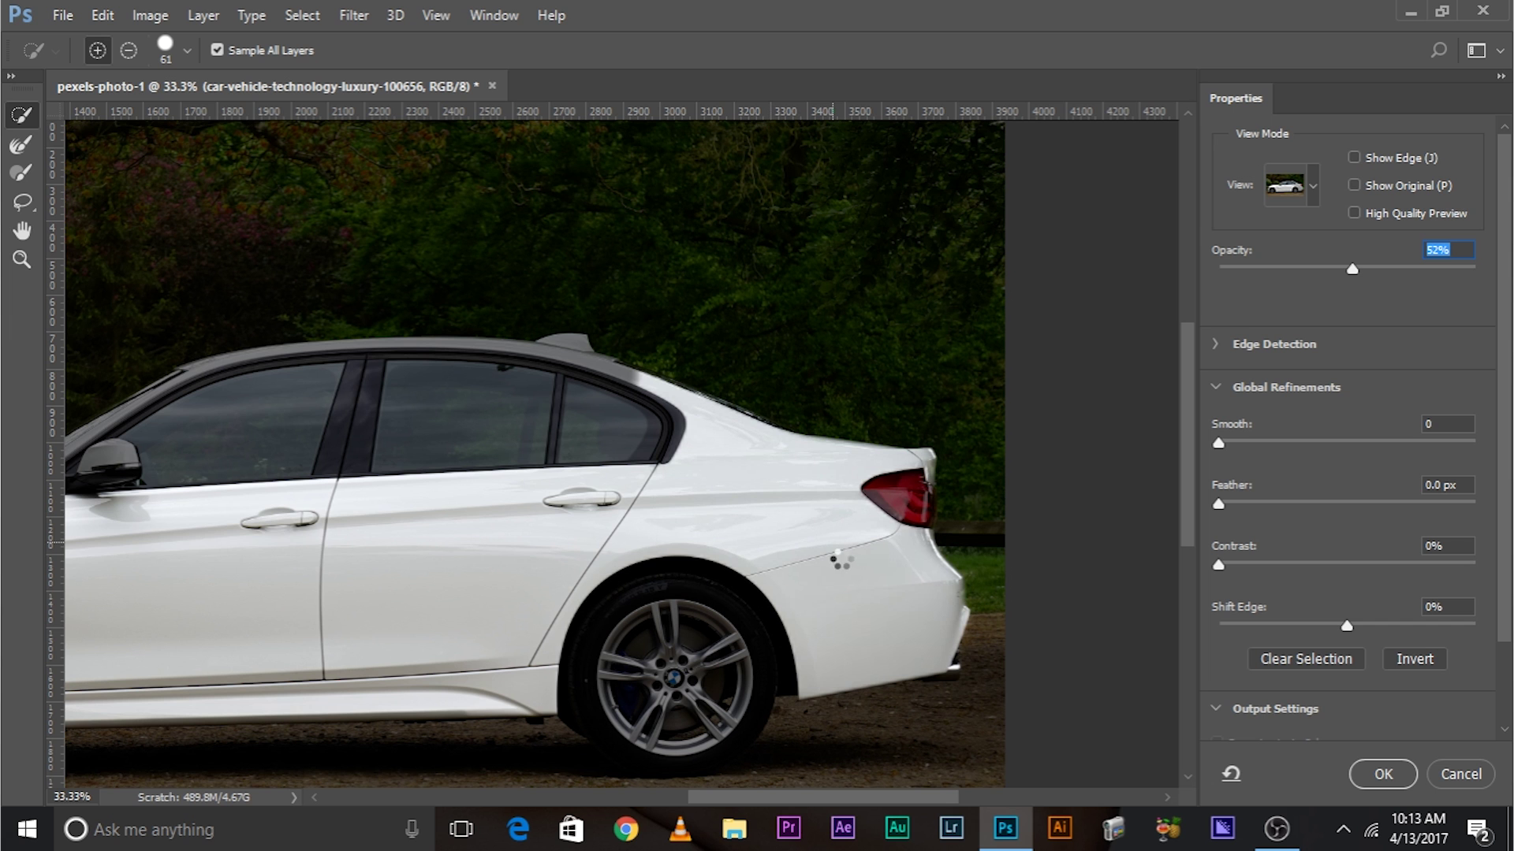
Step: Add the windshield pillar and the front part of the roof to the selection, using a 9 px brush along the roof
key("ctrl+plus")
key("ctrl+plus")
key("ctrl+plus")
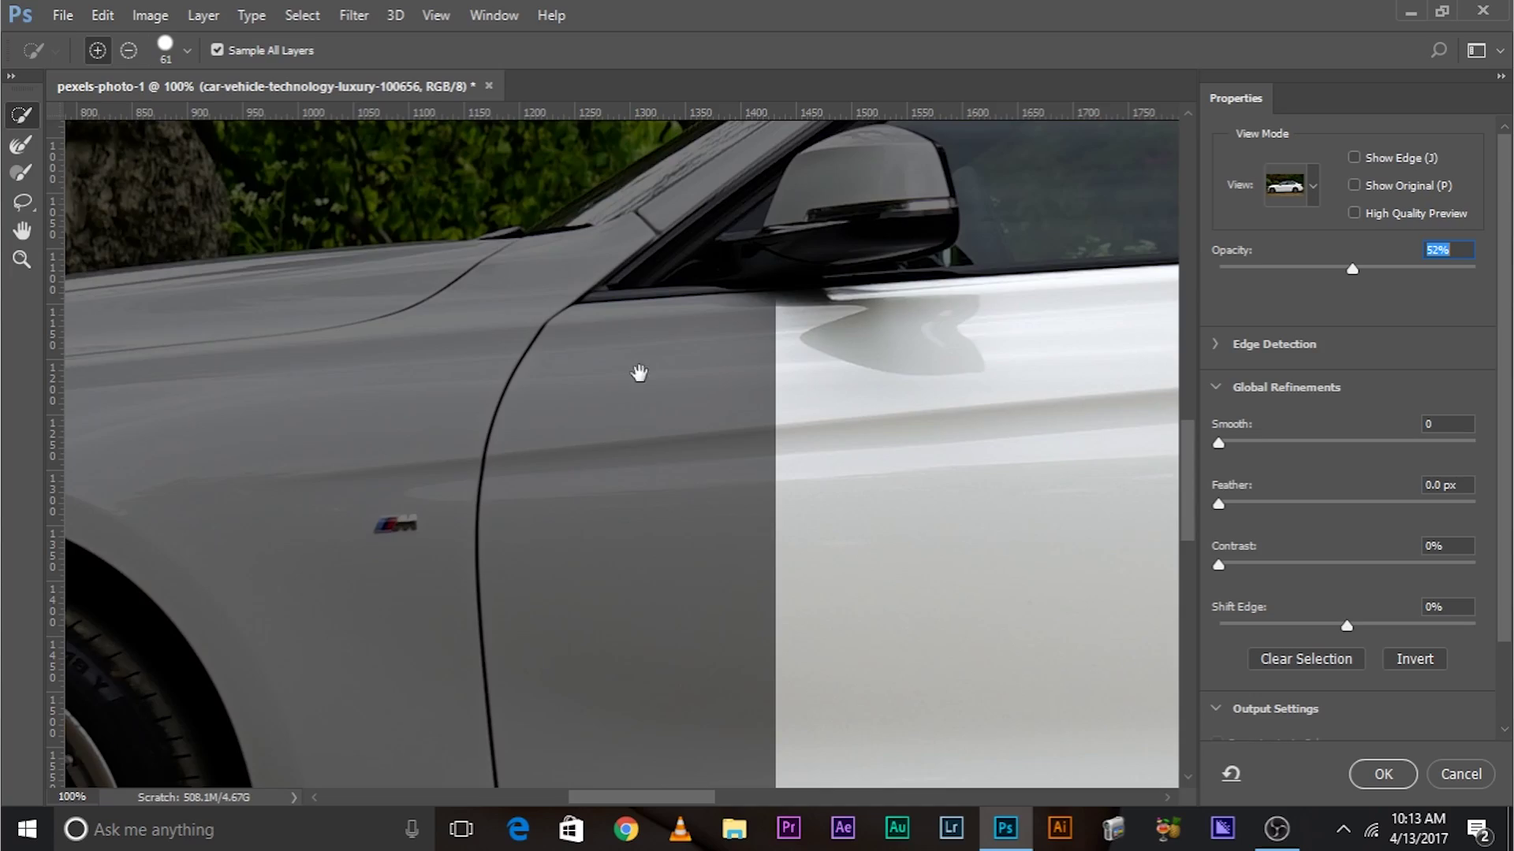
left_click_drag(638, 372, 973, 449)
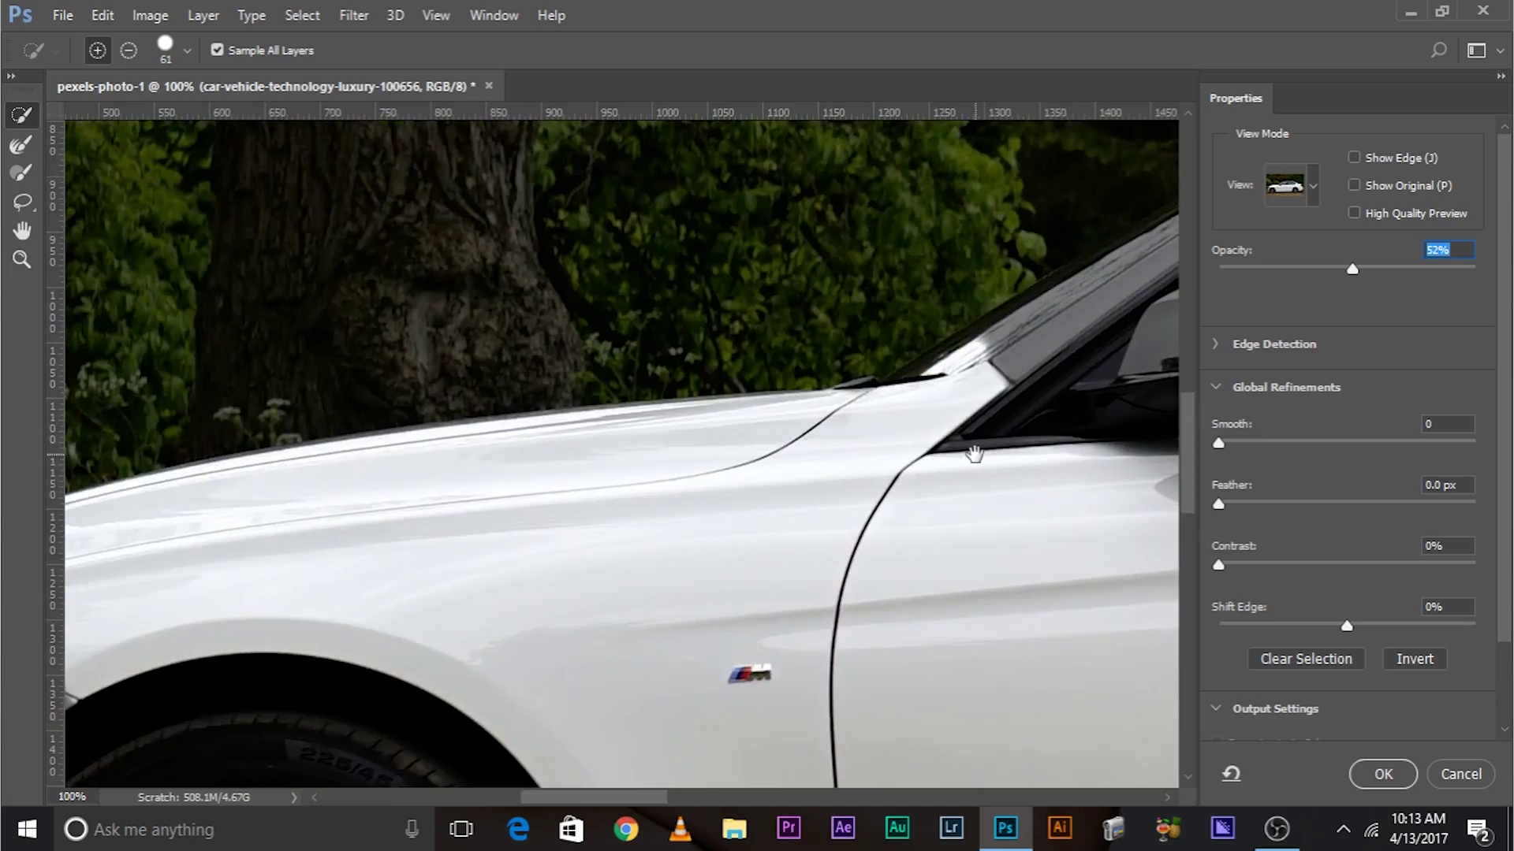
mouse_move(551, 564)
left_mouse_down()
mouse_move(419, 581)
mouse_move(202, 687)
left_mouse_up()
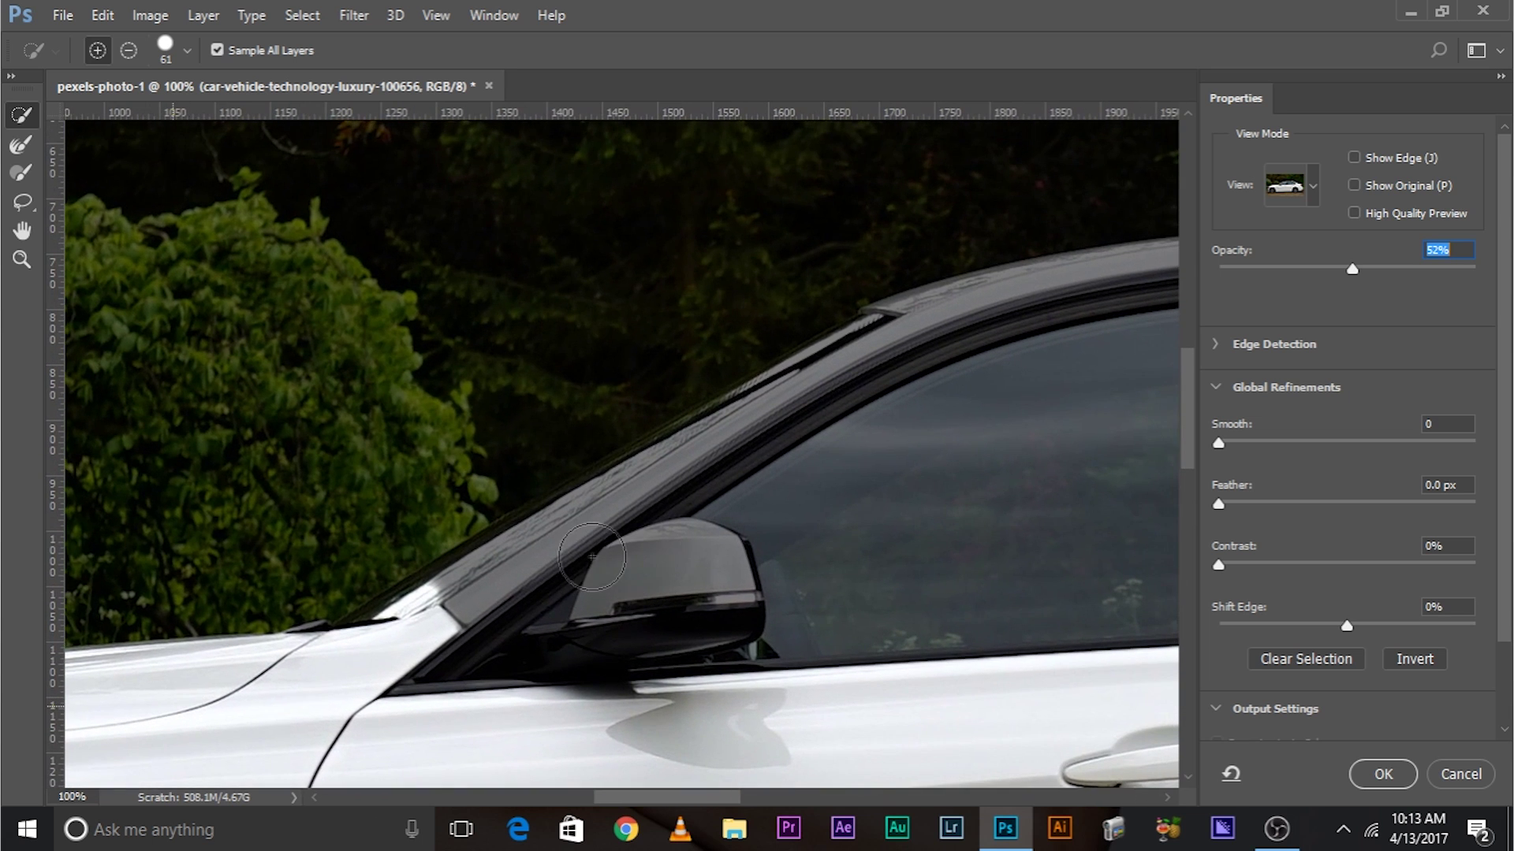
mouse_move(455, 596)
left_mouse_down()
mouse_move(507, 563)
mouse_move(857, 490)
left_mouse_up()
left_click_drag(959, 473, 405, 634)
left_click_drag(266, 534, 250, 534)
left_click_drag(316, 472, 431, 457)
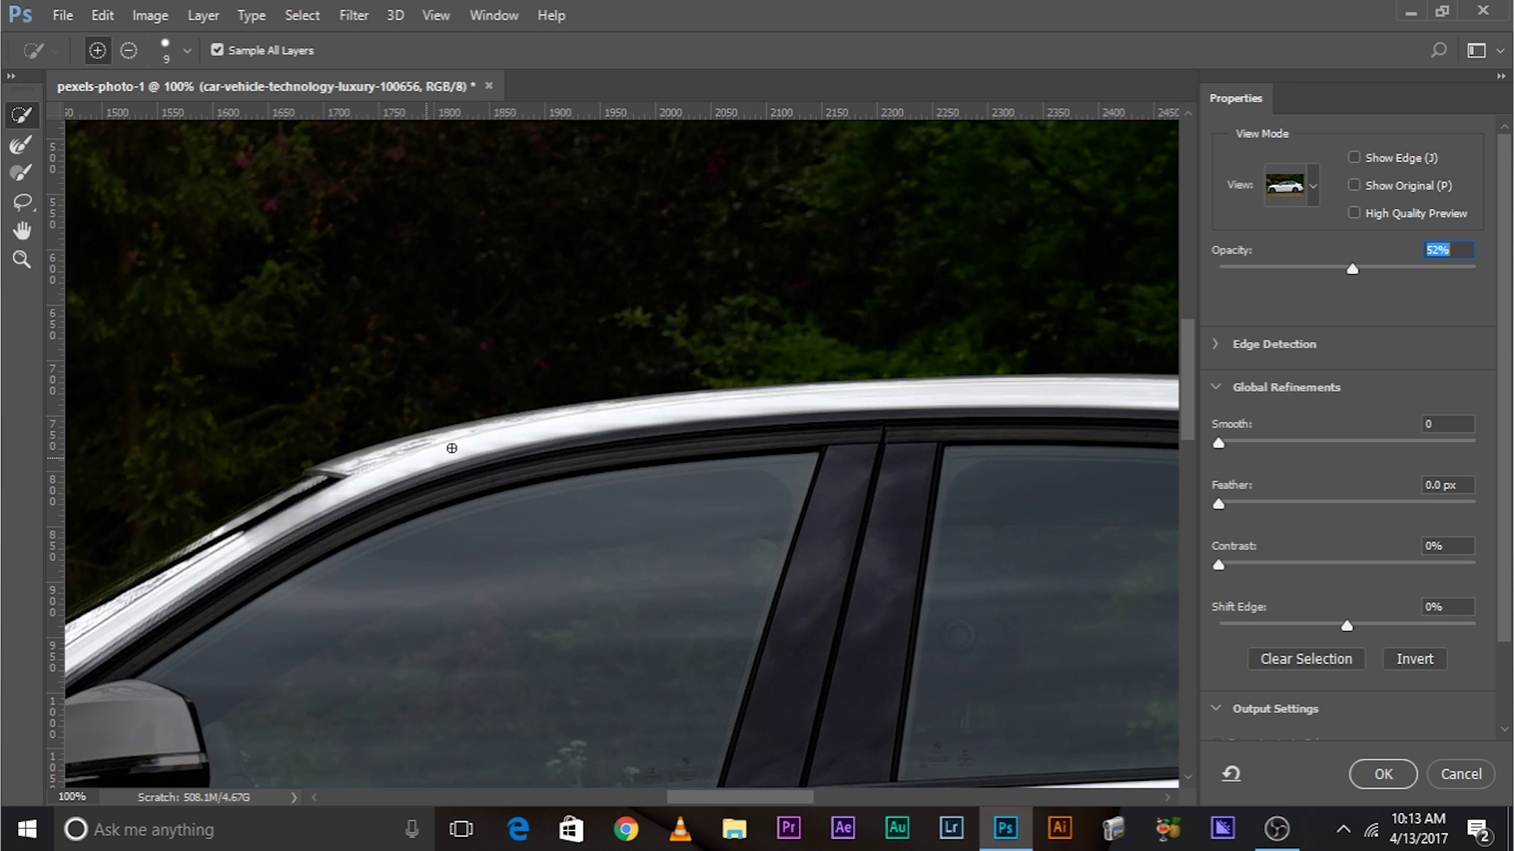
Step: Add the rear part of the roof and the shark-fin antenna to the selection with an 11 px brush
scroll(354, 422, "right", 8)
left_click_drag(355, 422, 502, 414)
key("bracketleft")
key("bracketleft")
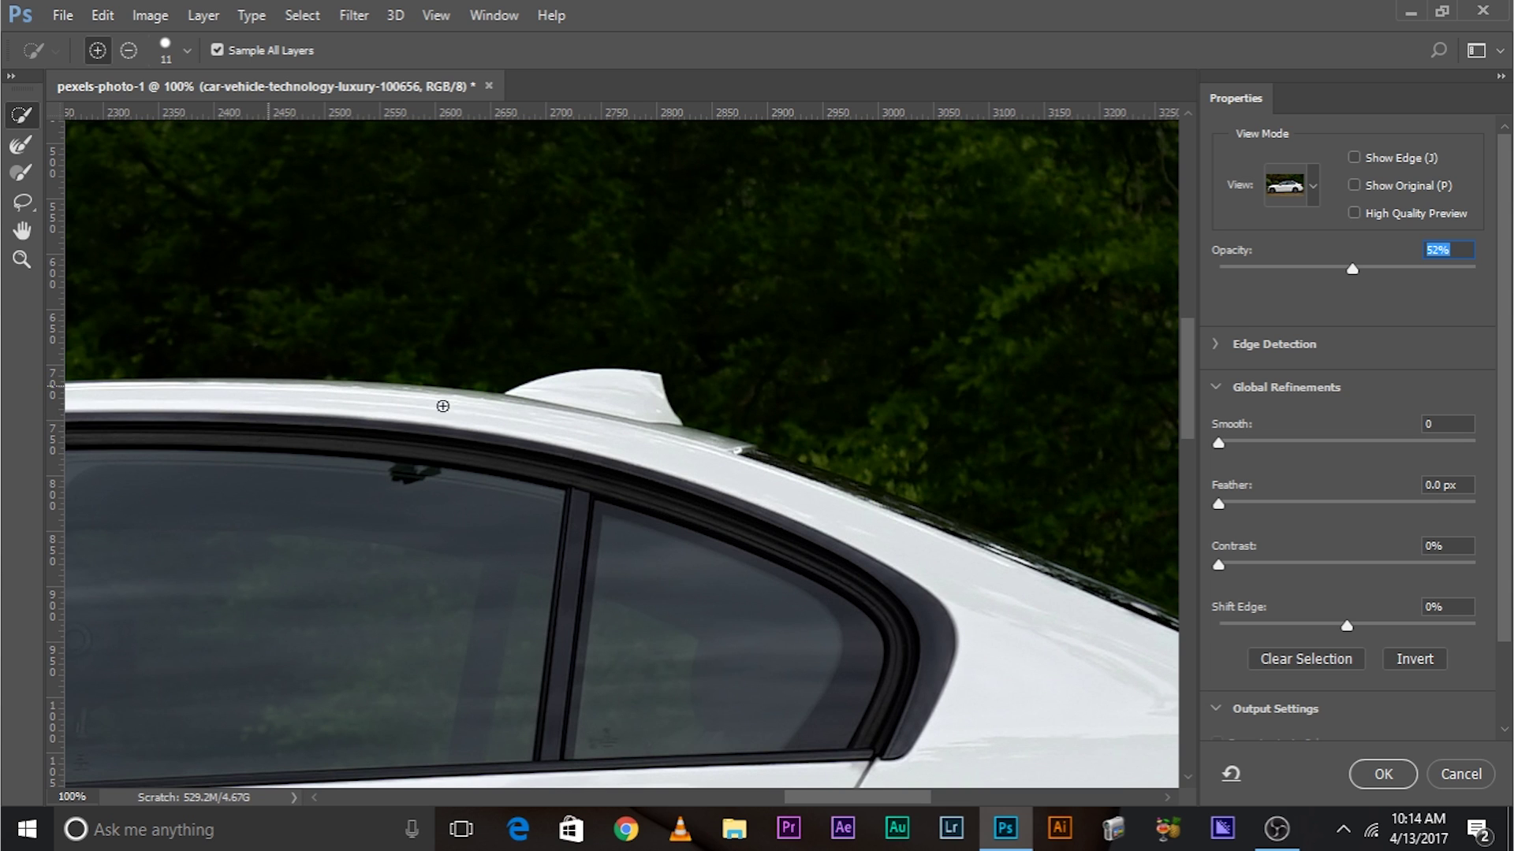
left_click_drag(693, 418, 794, 348)
scroll(630, 426, "down", 5)
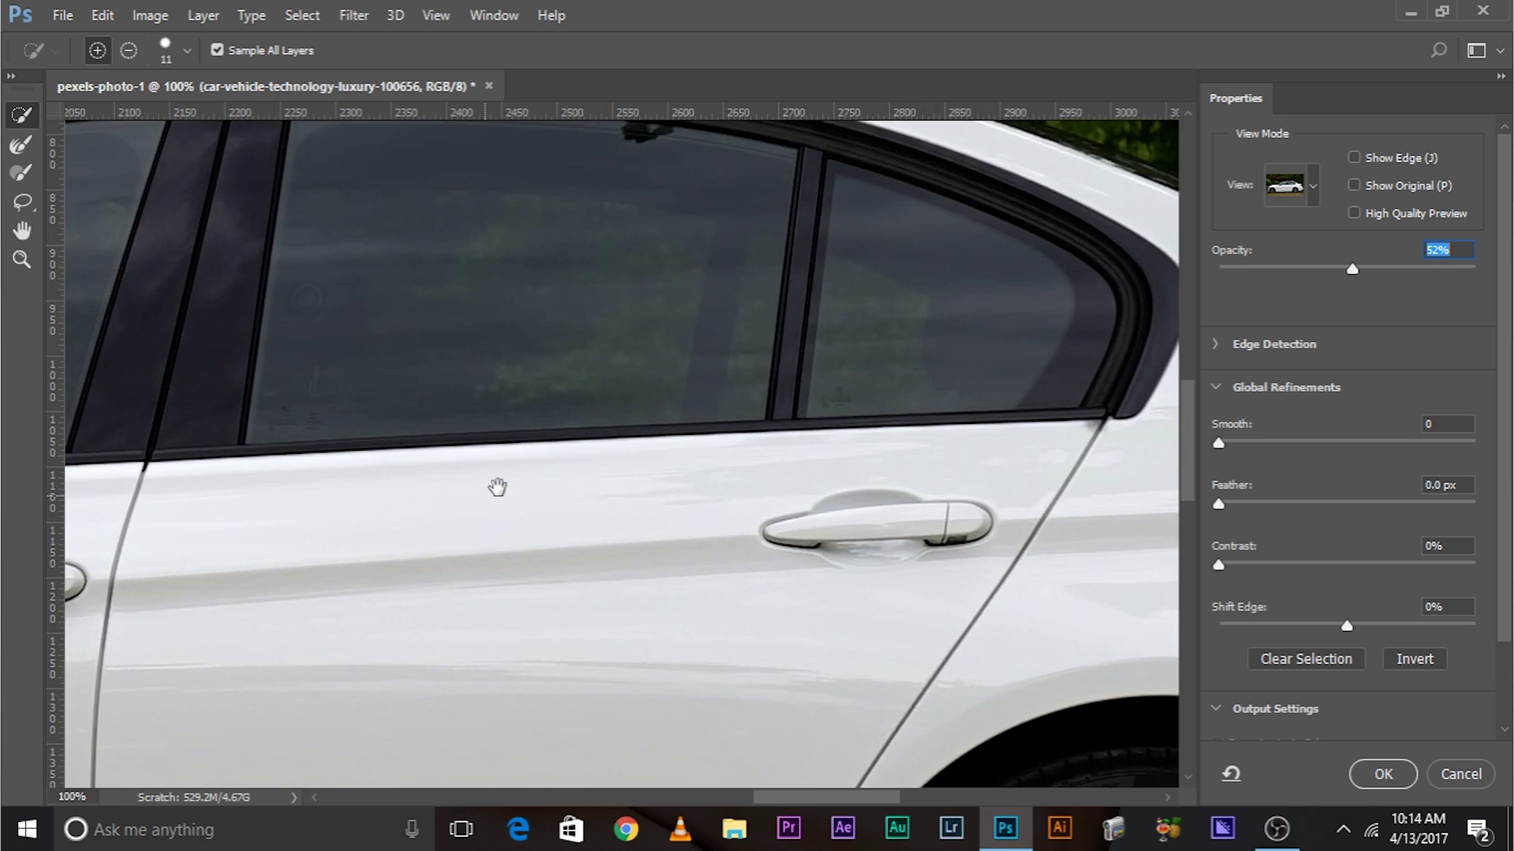
Step: Add the front bumper with a 47 px brush and its lower intake surround with a 31 px brush
left_click_drag(483, 497, 843, 195)
scroll(843, 195, "down", 10)
scroll(843, 195, "left", 15)
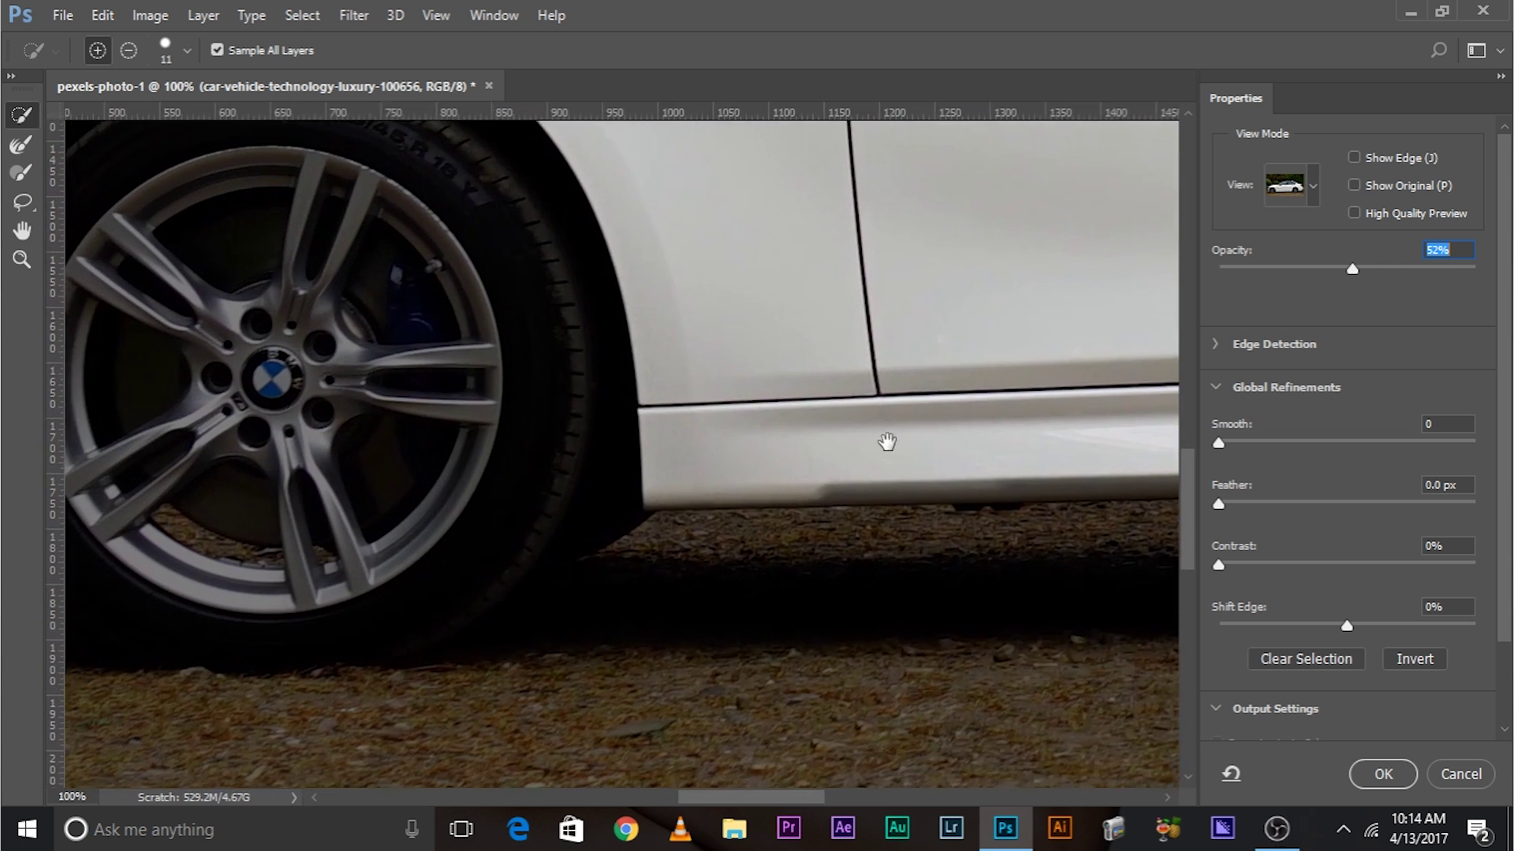
left_click_drag(491, 264, 879, 545)
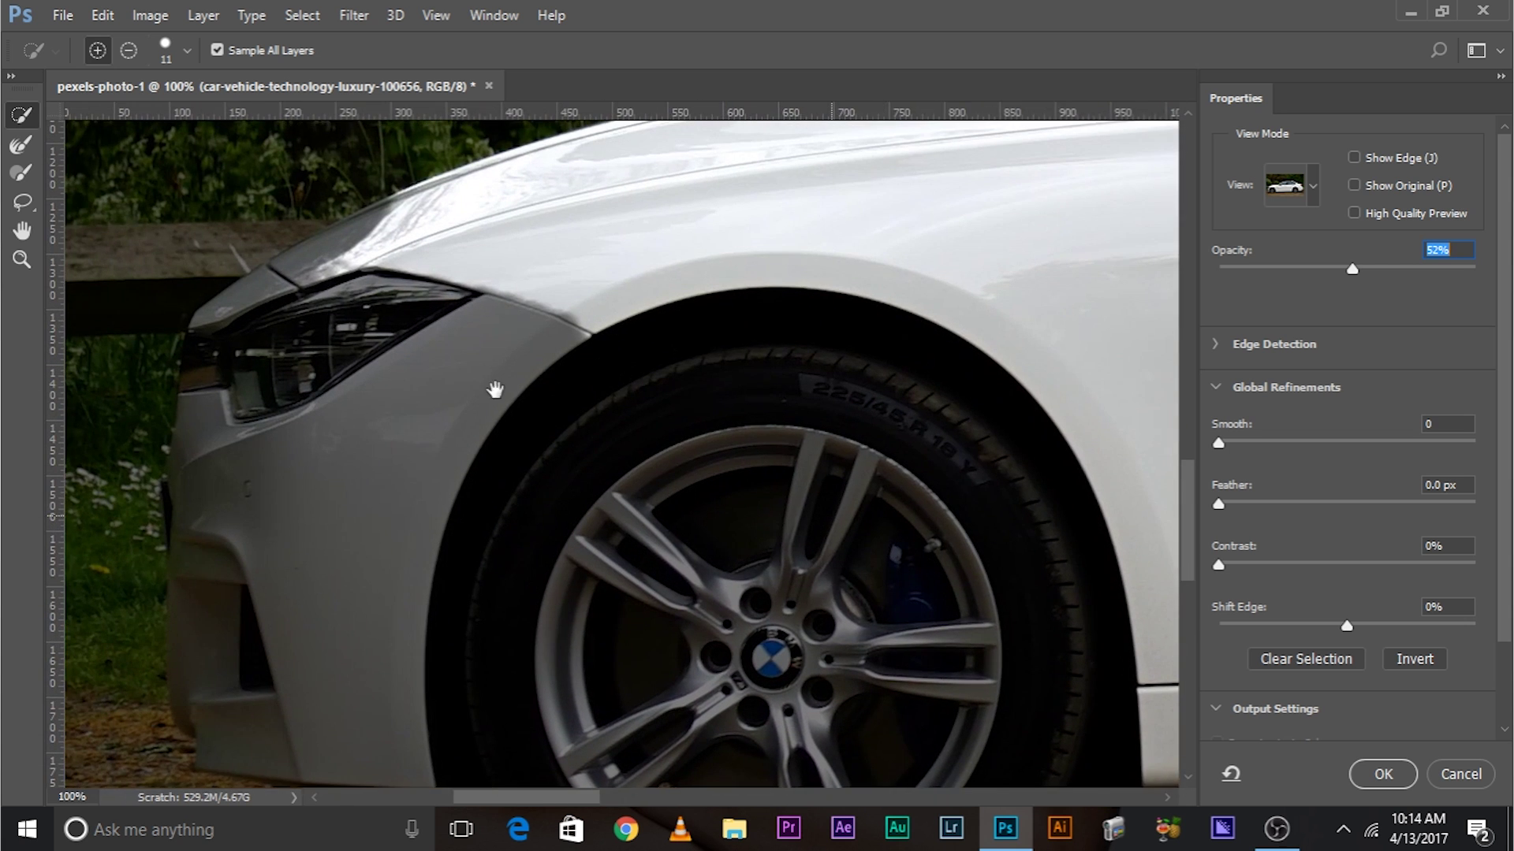
right_click(500, 412, "alt")
left_click_drag(510, 364, 442, 432)
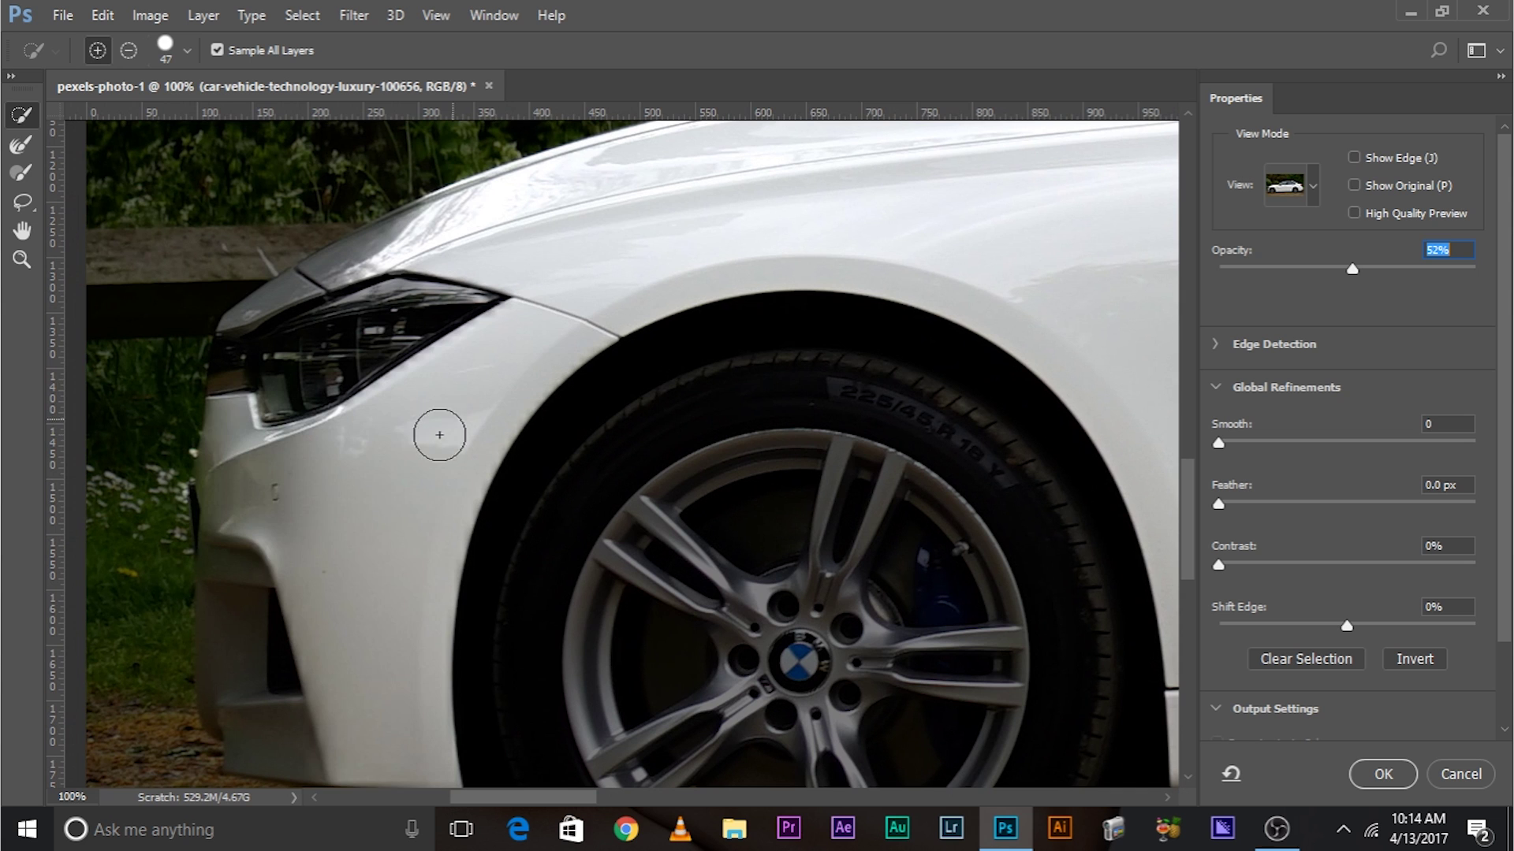
right_click(257, 541, "alt")
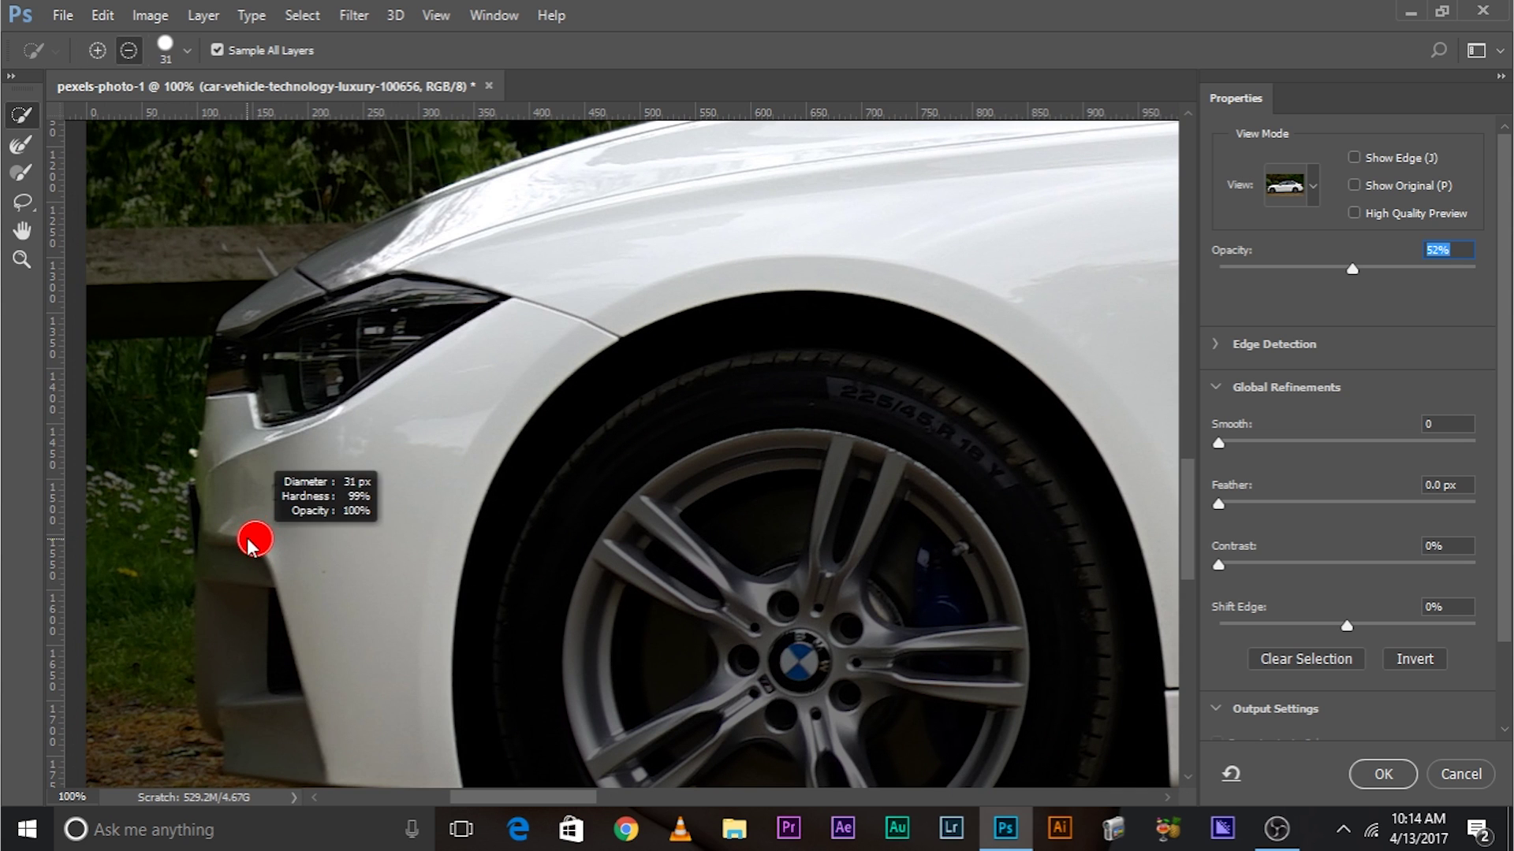
left_click_drag(220, 551, 222, 649)
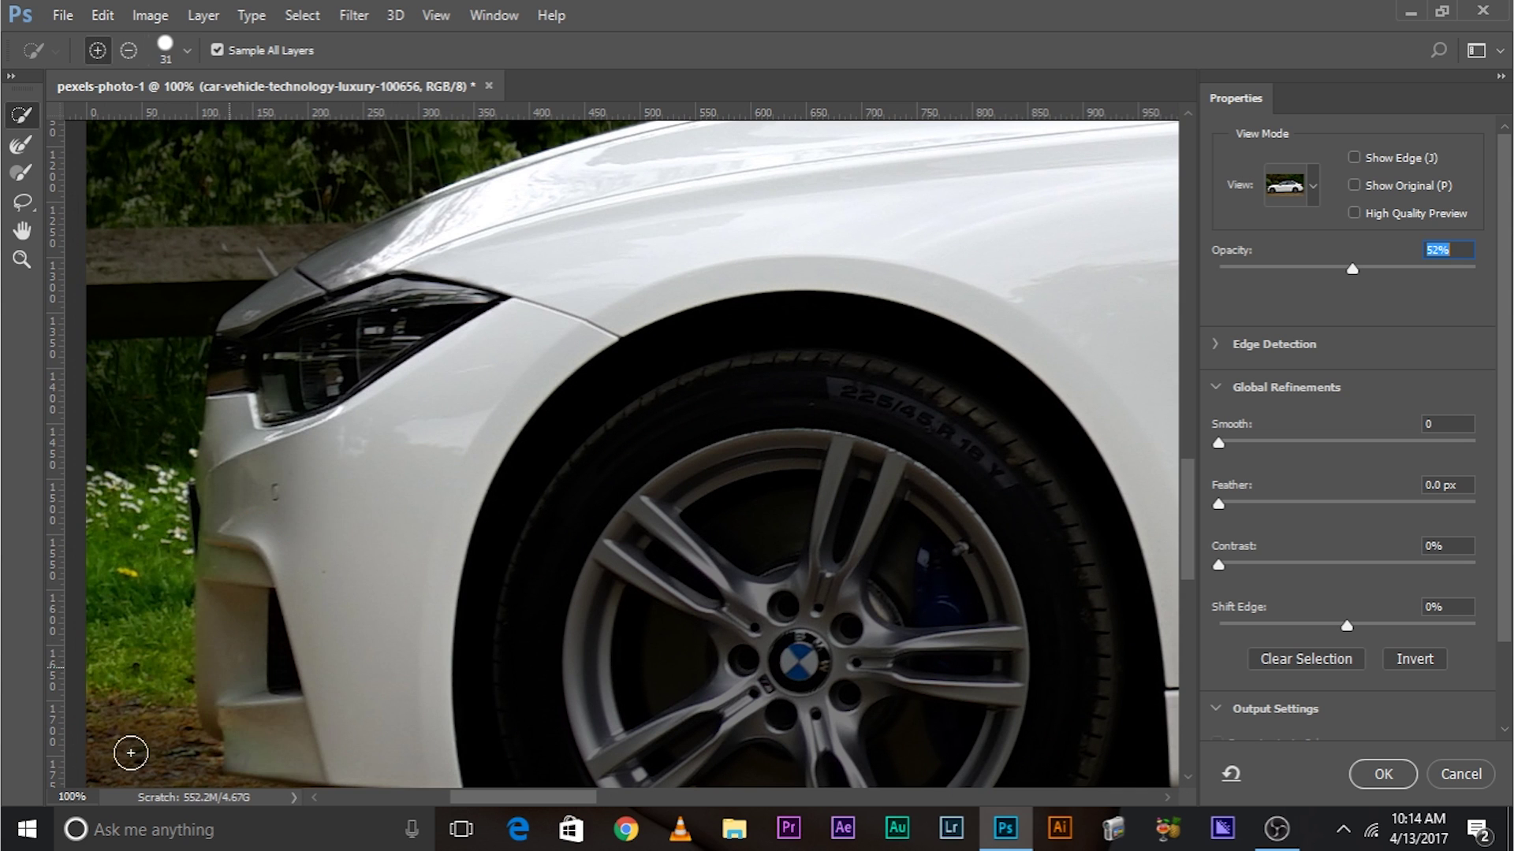
Step: Add the hood's front edge and the body strip above the headlight to the selection with a 19 px brush
left_click_drag(345, 287, 367, 485)
right_click(414, 434, "alt")
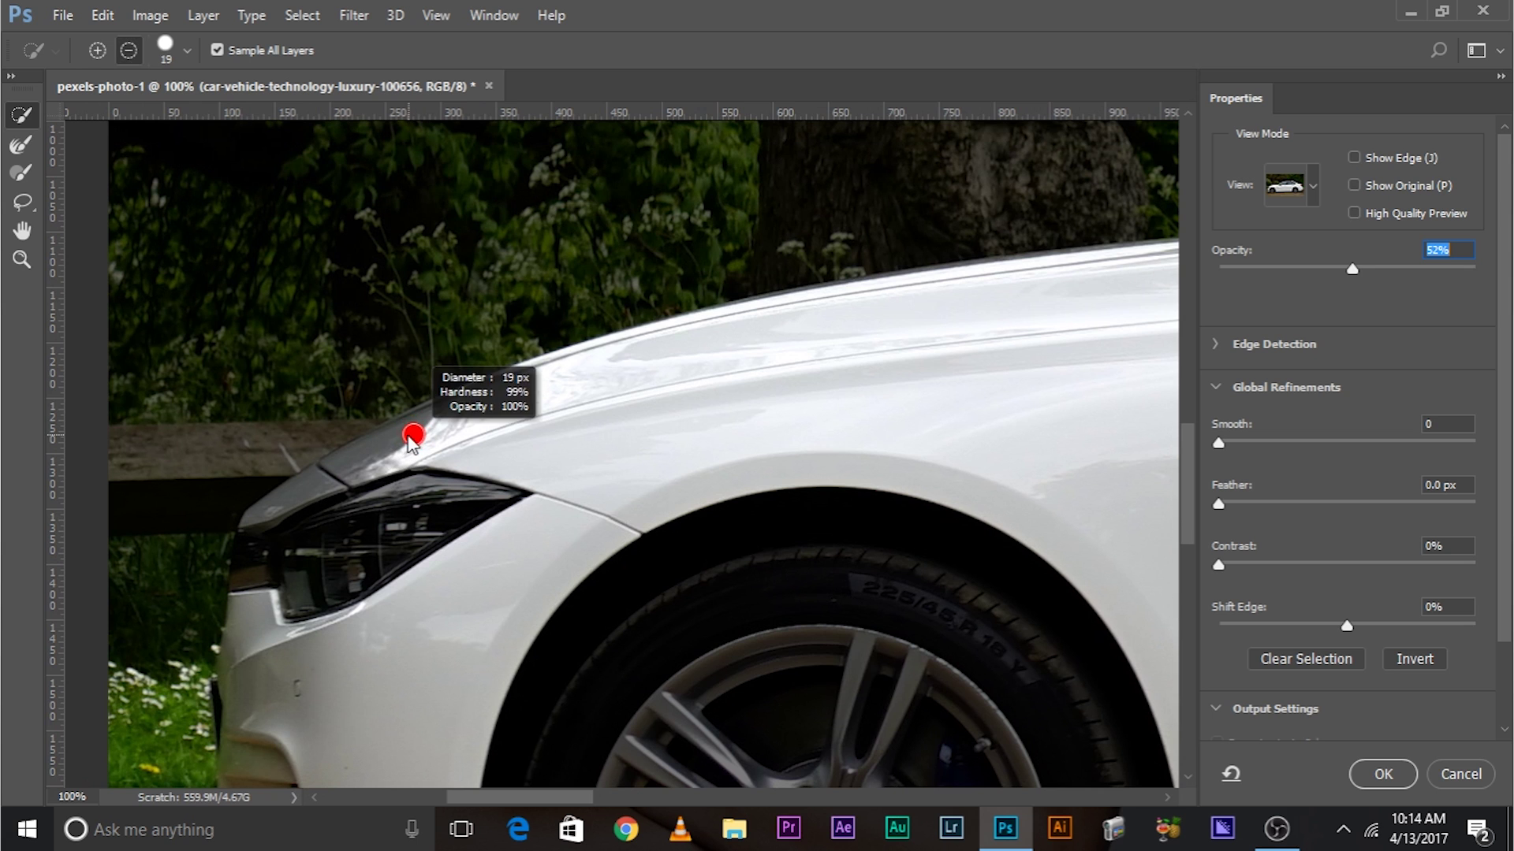
mouse_move(410, 438)
left_mouse_down()
mouse_move(288, 497)
mouse_move(373, 416)
left_mouse_up()
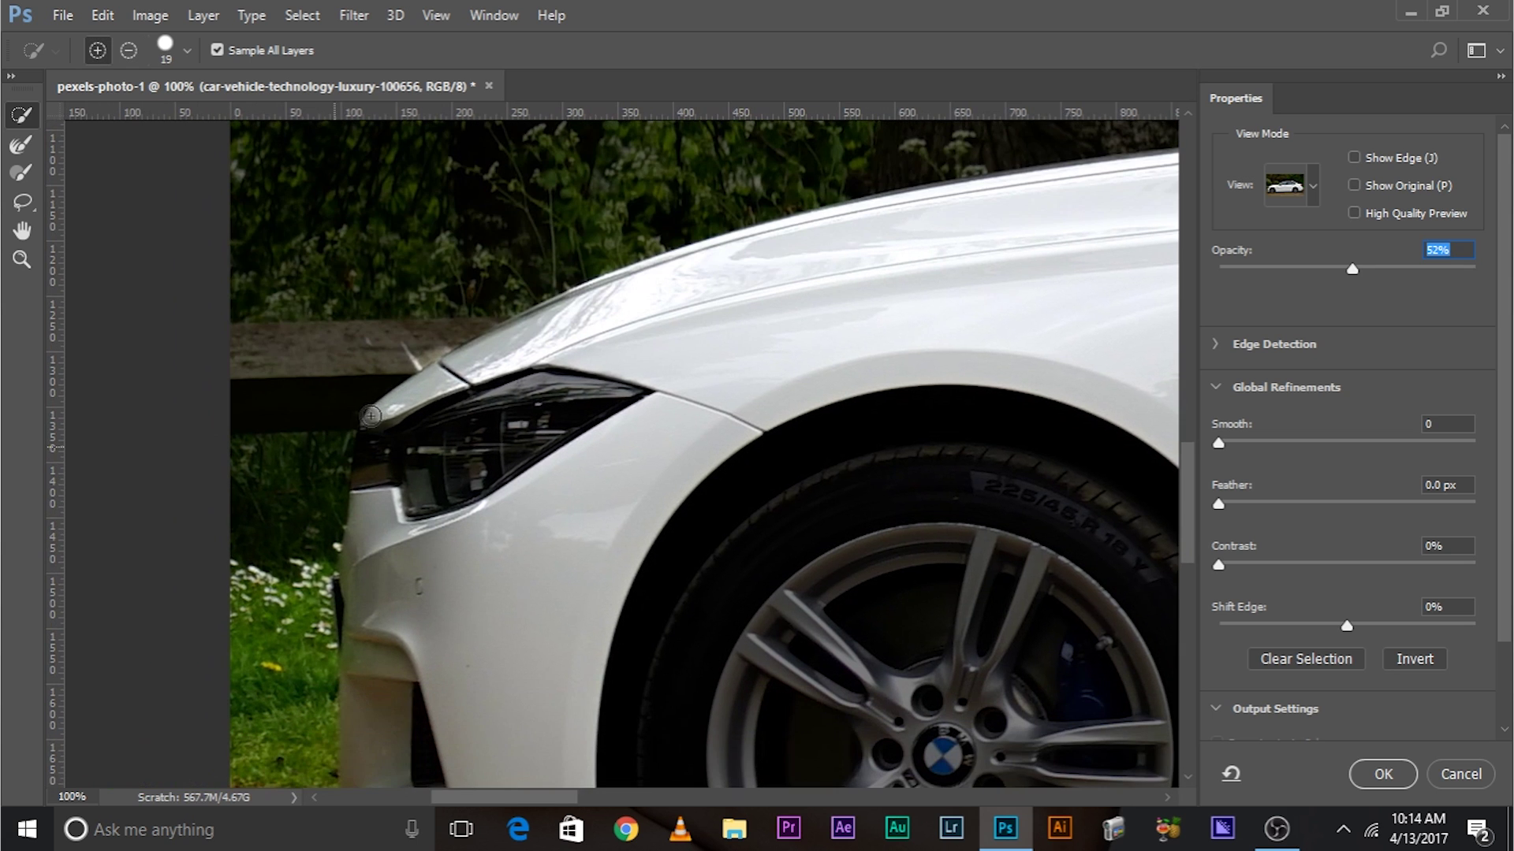
Step: Subtract the grass and background in front of the bumper from the selection with a 49 px brush
right_click(446, 314, "alt")
left_click_drag(460, 308, 319, 395)
mouse_move(263, 464)
left_mouse_down()
mouse_move(260, 449)
mouse_move(278, 781)
left_mouse_up()
left_click_drag(316, 573, 329, 308)
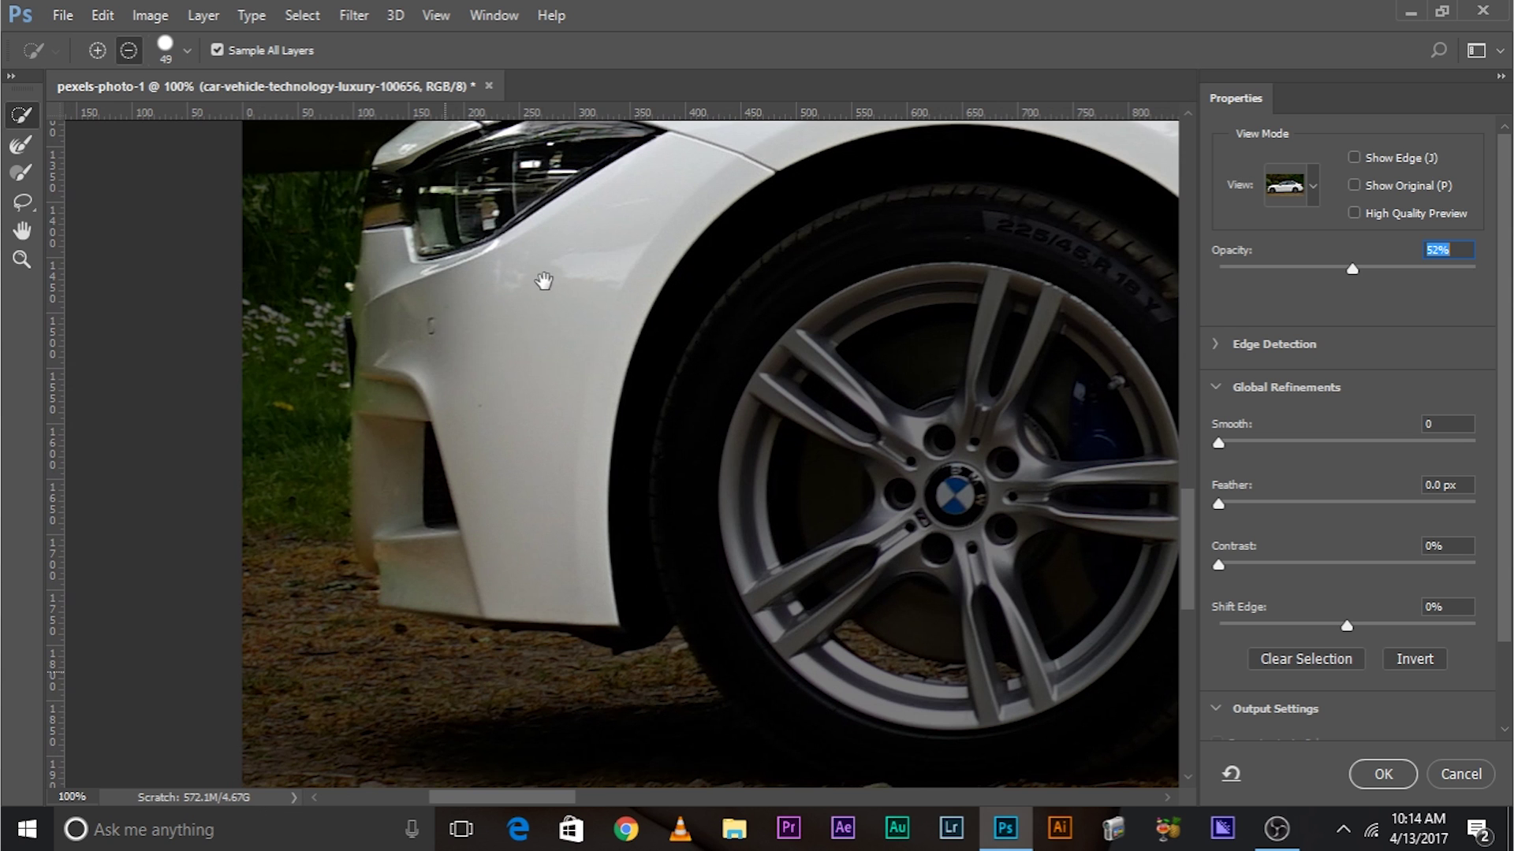
Step: Subtract the headlight area from the selection with a 29 px brush
left_click_drag(541, 280, 428, 581)
key("bracketleft")
key("bracketleft")
left_click_drag(408, 470, 448, 462)
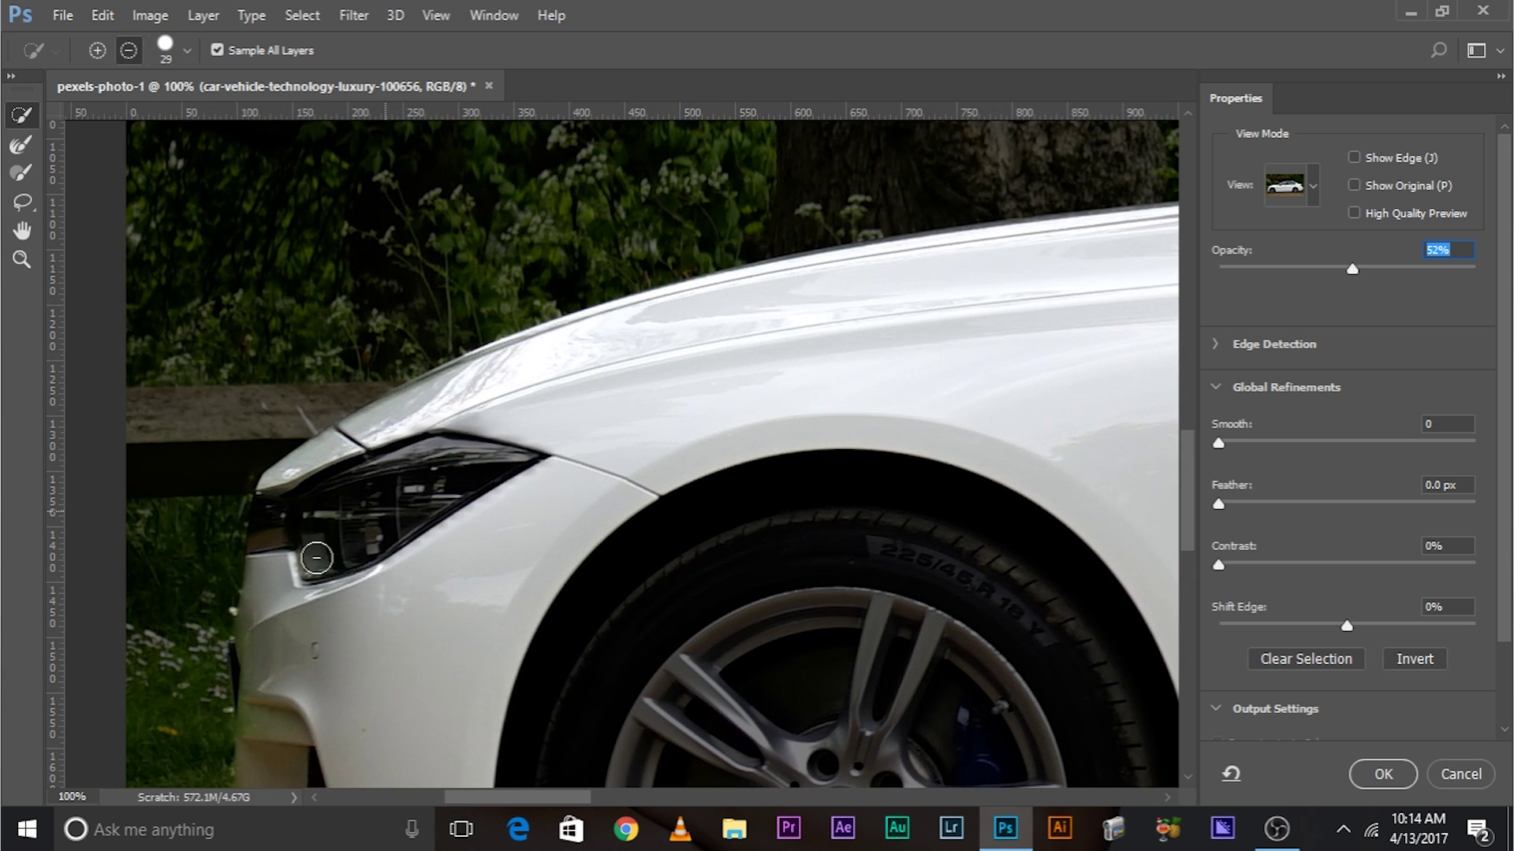
Step: Check the whole car selection with the On Black opacity at 100%, and lower the opacity to 69%
left_click_drag(500, 490, 111, 517)
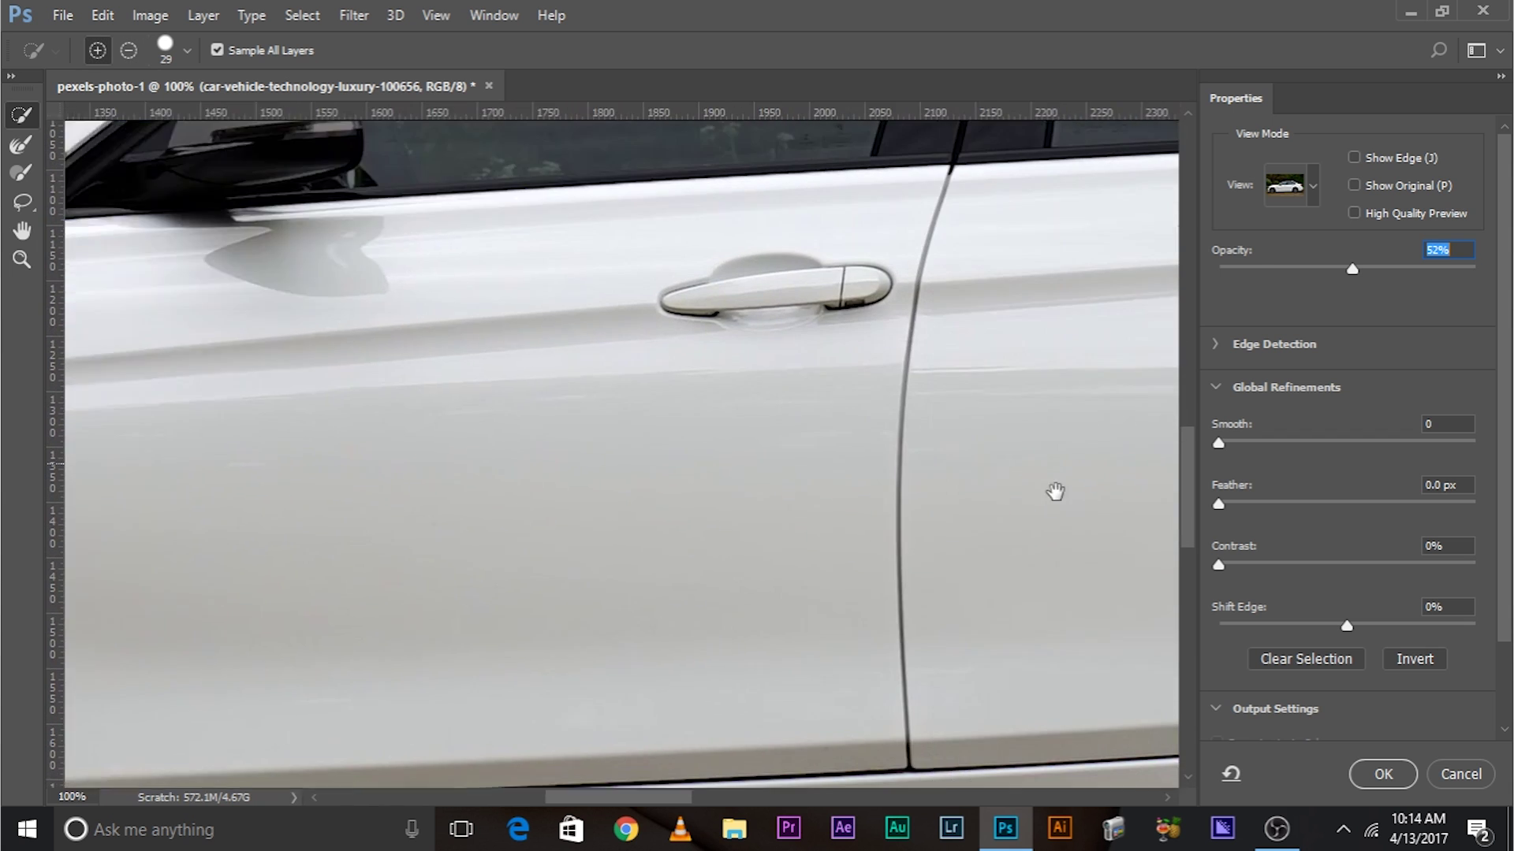
left_click_drag(1057, 494, 968, 411)
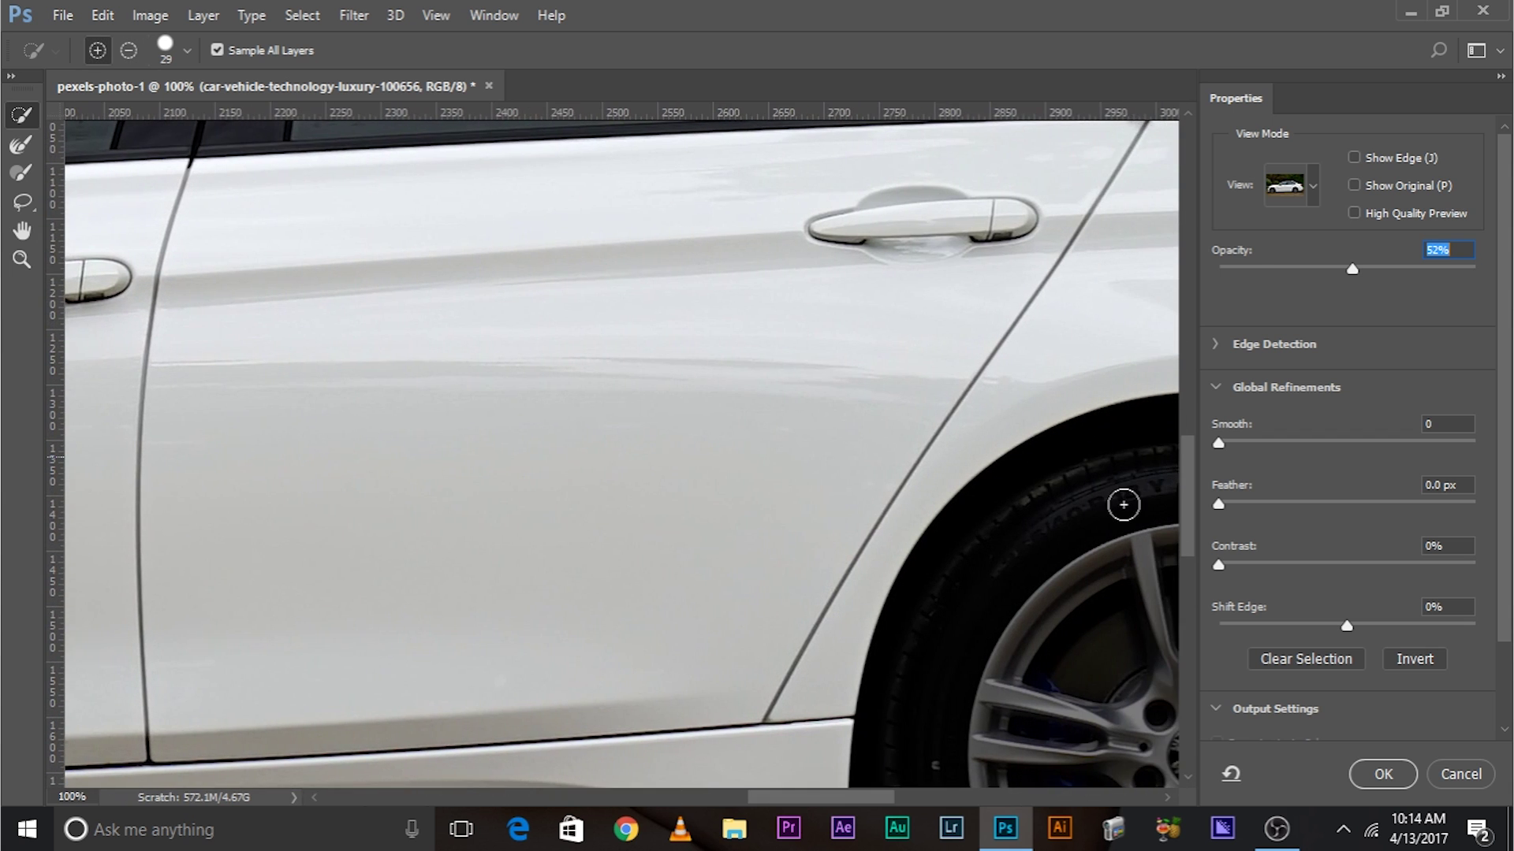
key("ctrl+minus")
key("ctrl+minus")
key("ctrl+minus")
key("ctrl+minus")
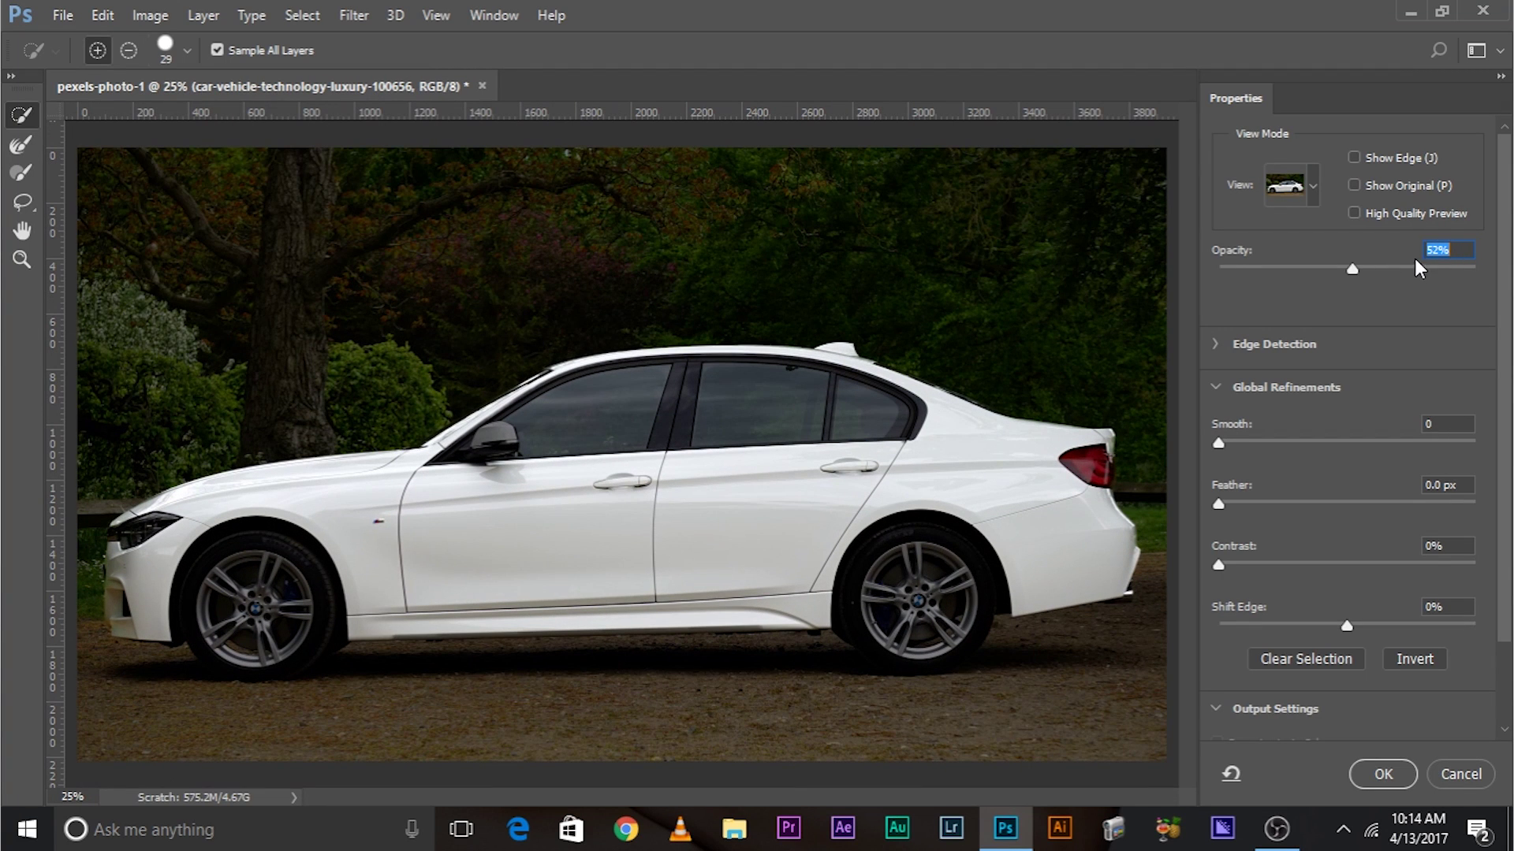
left_click_drag(1417, 267, 1500, 276)
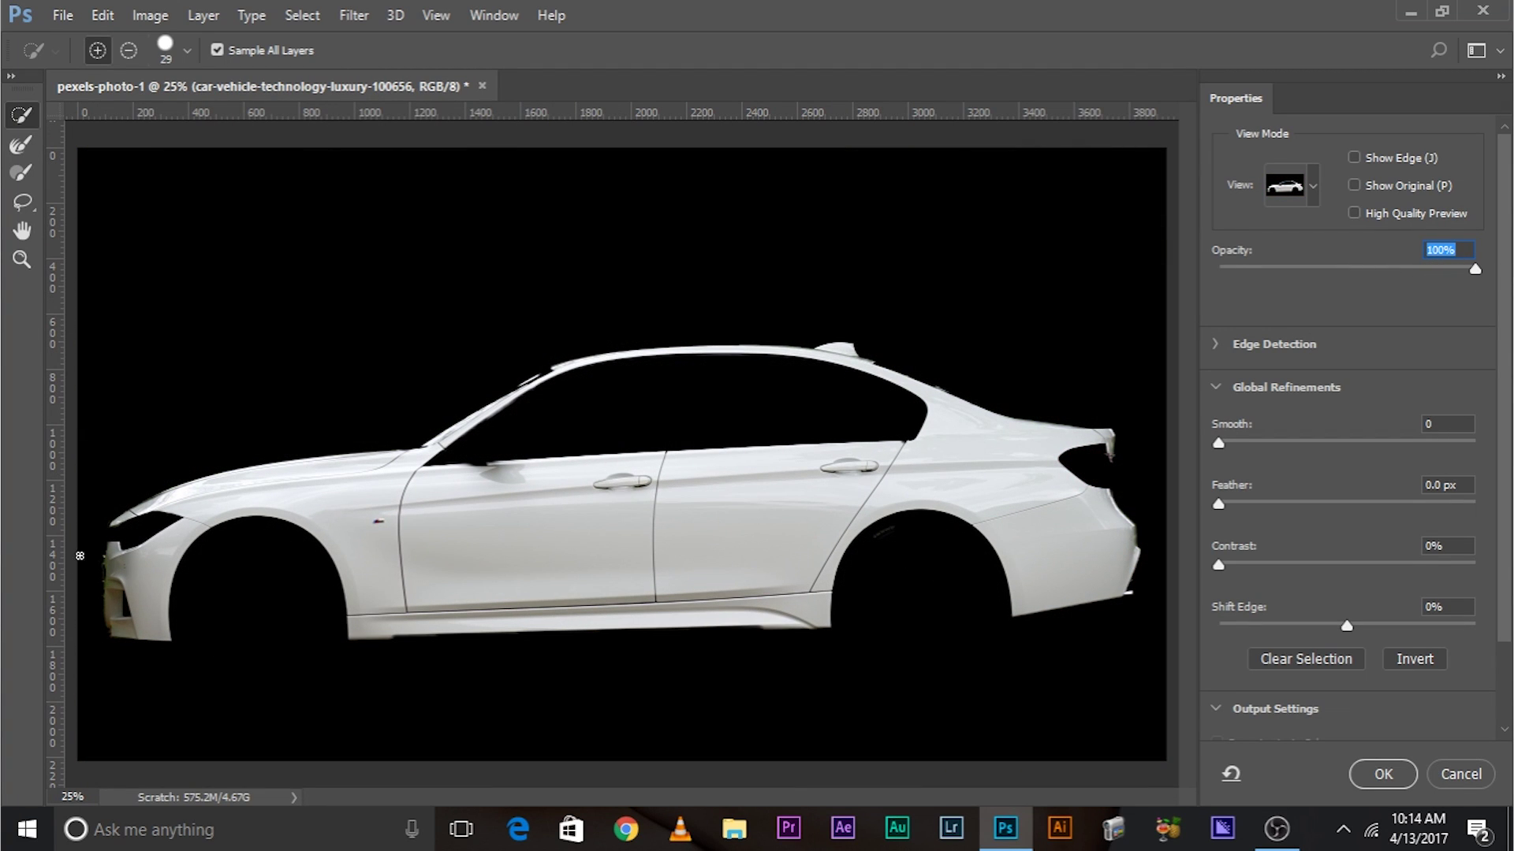
left_click(1396, 268)
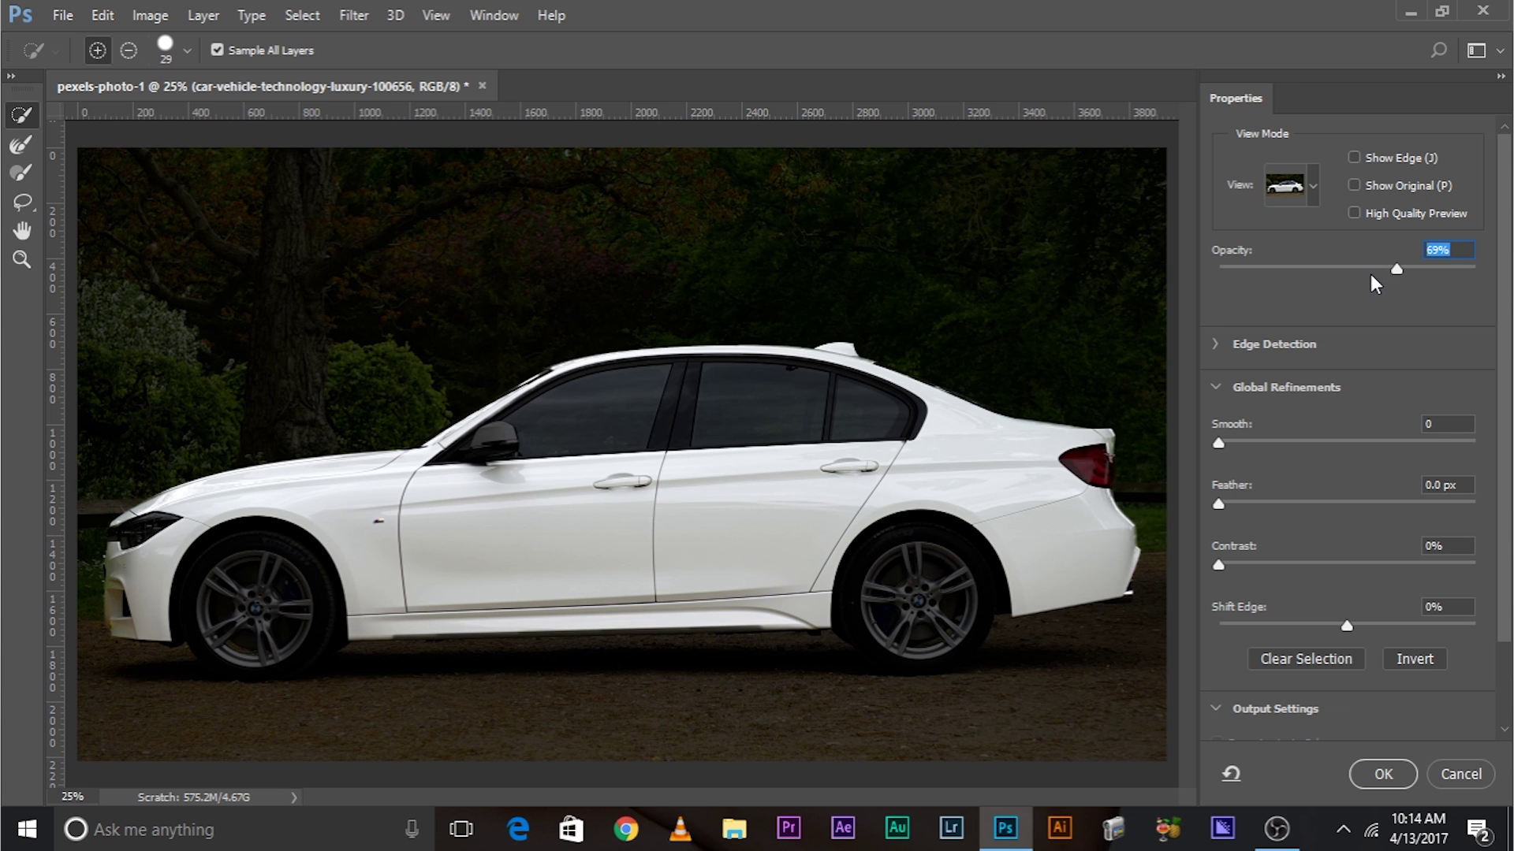
Step: Add the lower edge of the side sill between the wheels to the selection with a 21 px brush
key("ctrl+plus")
key("ctrl+plus")
key("ctrl+plus")
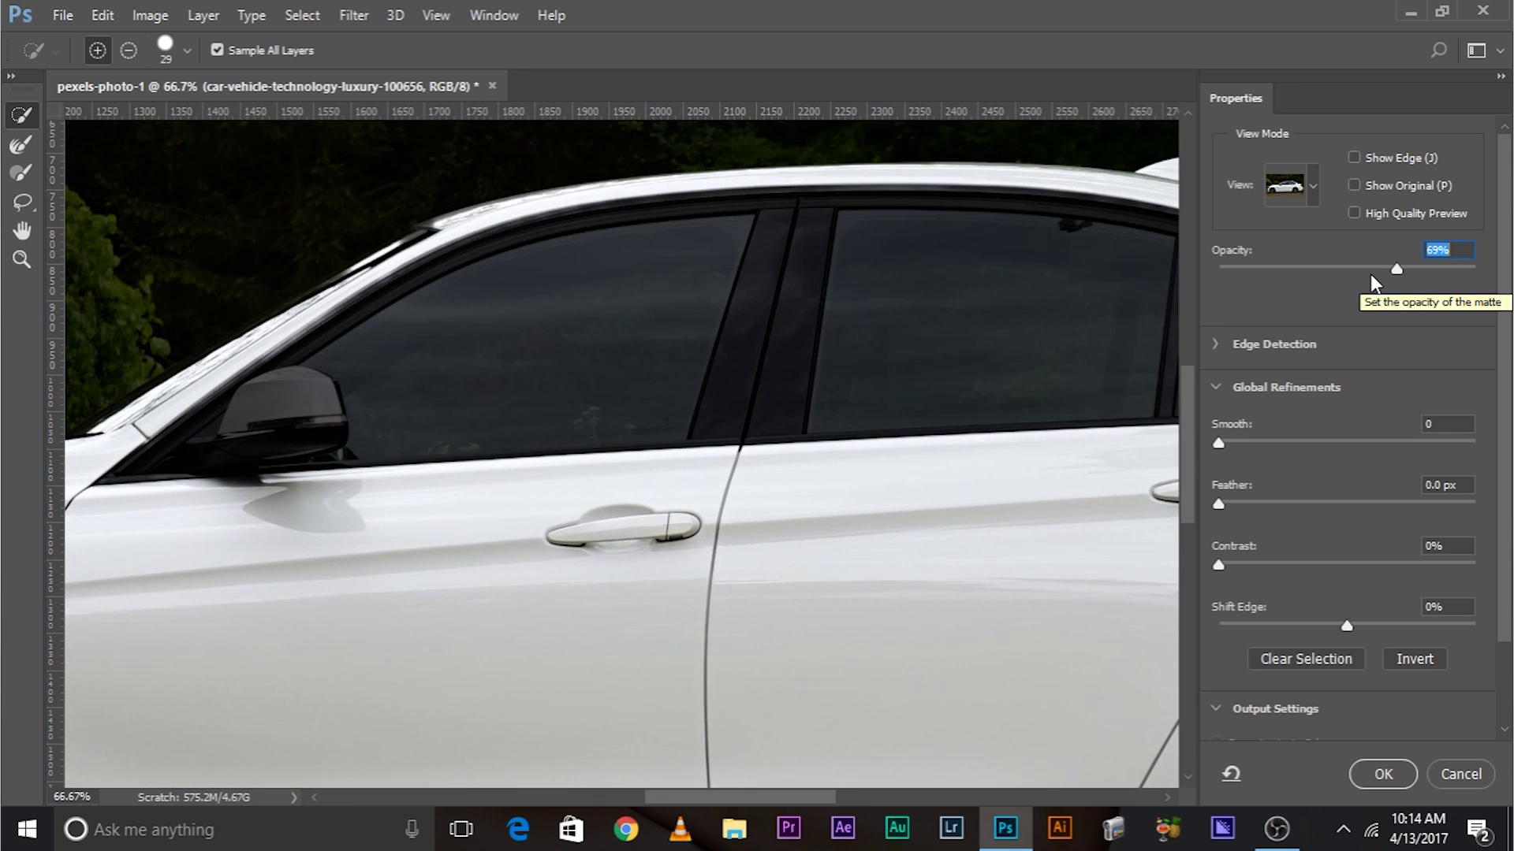
left_click_drag(983, 436, 969, 313)
left_click_drag(622, 653, 835, 436)
left_click_drag(545, 644, 623, 584)
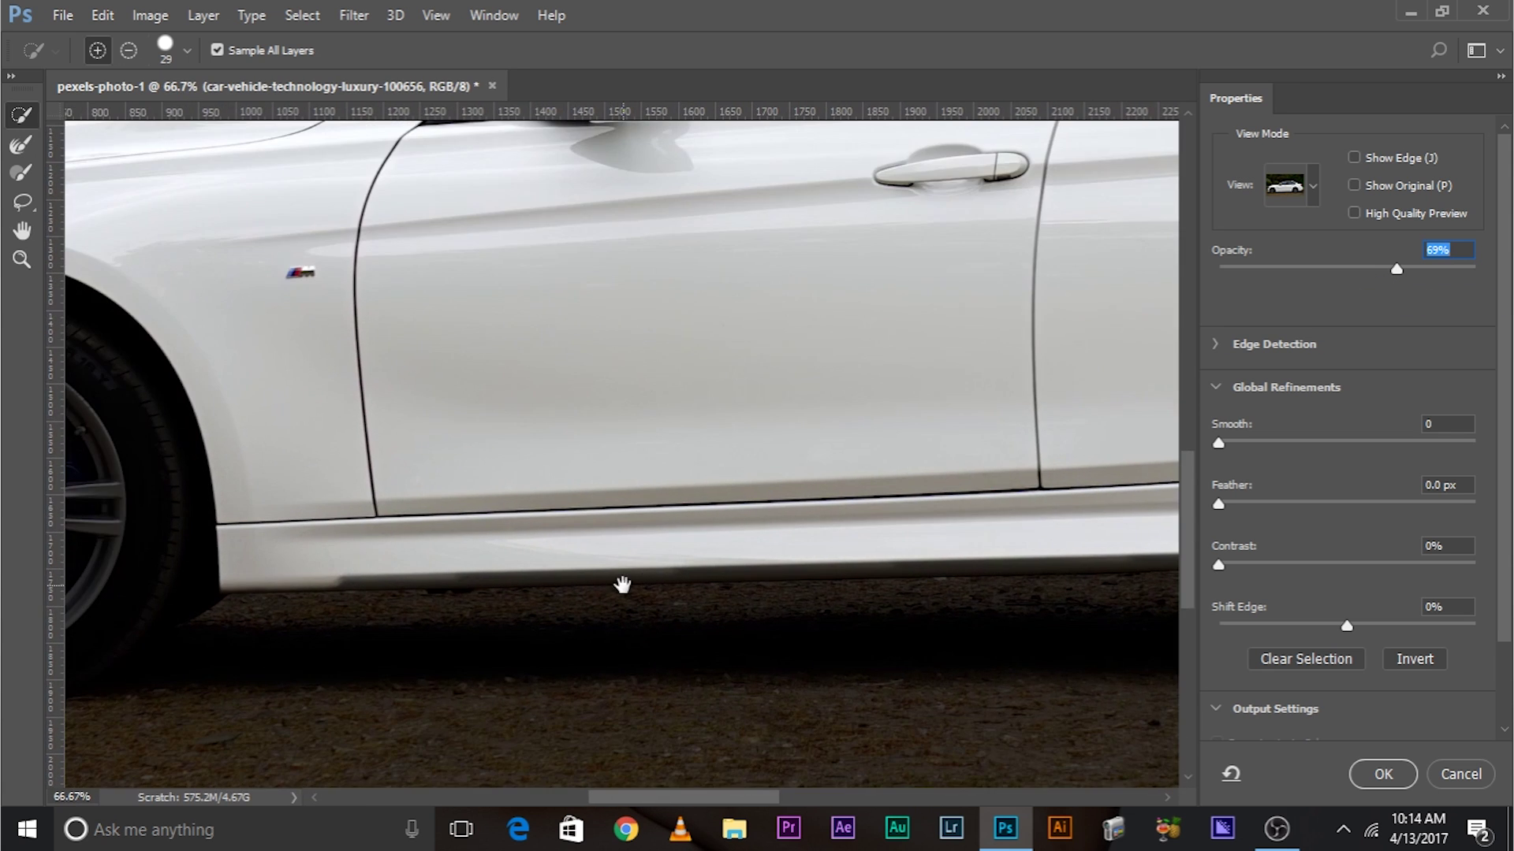
key("ctrl+plus")
left_click_drag(536, 642, 476, 547)
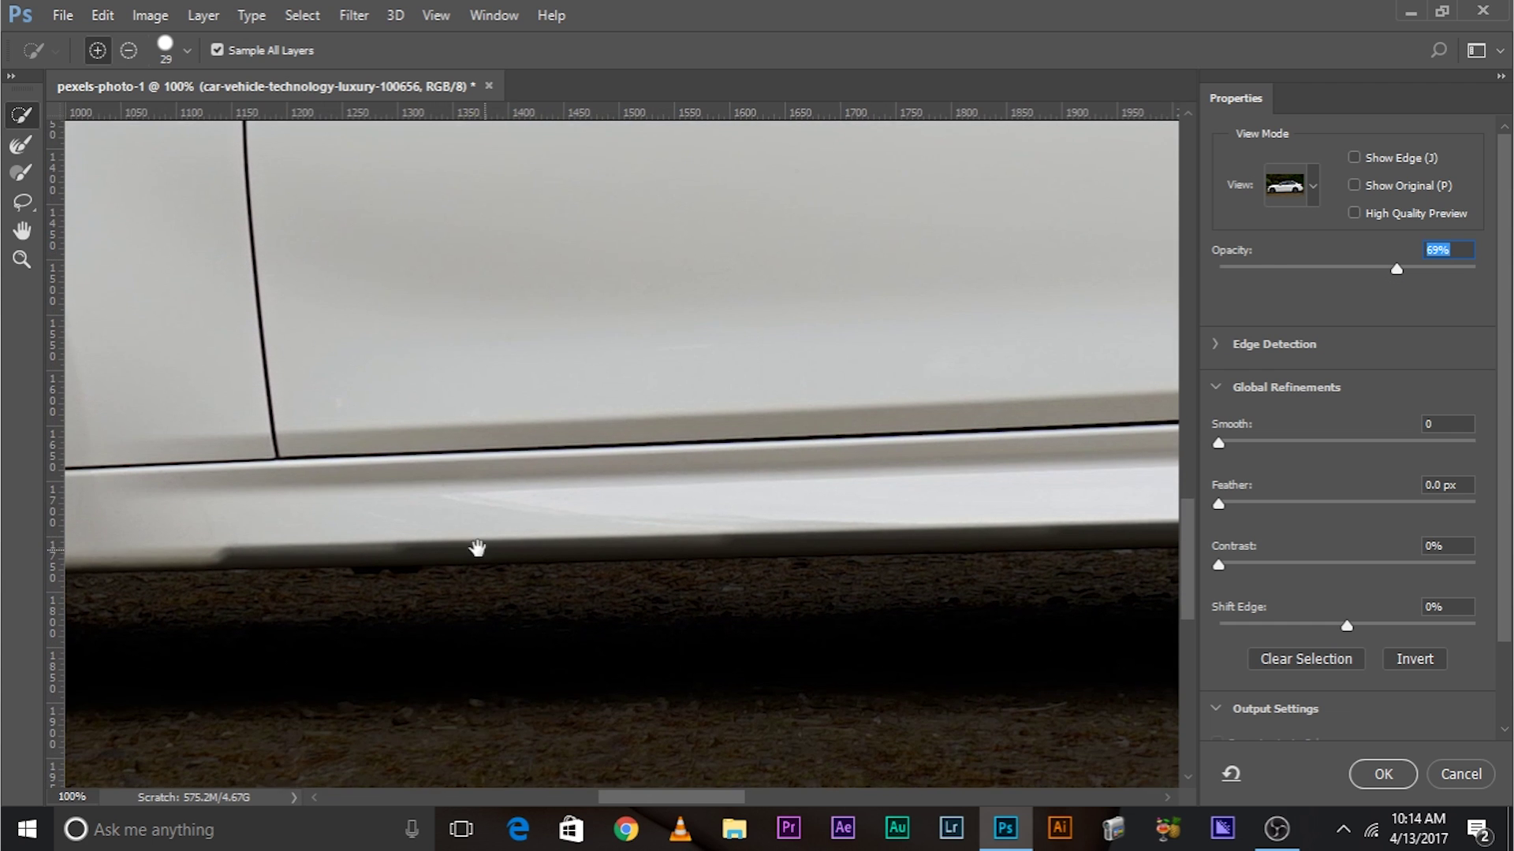
key("alt")
right_click(250, 544, "alt")
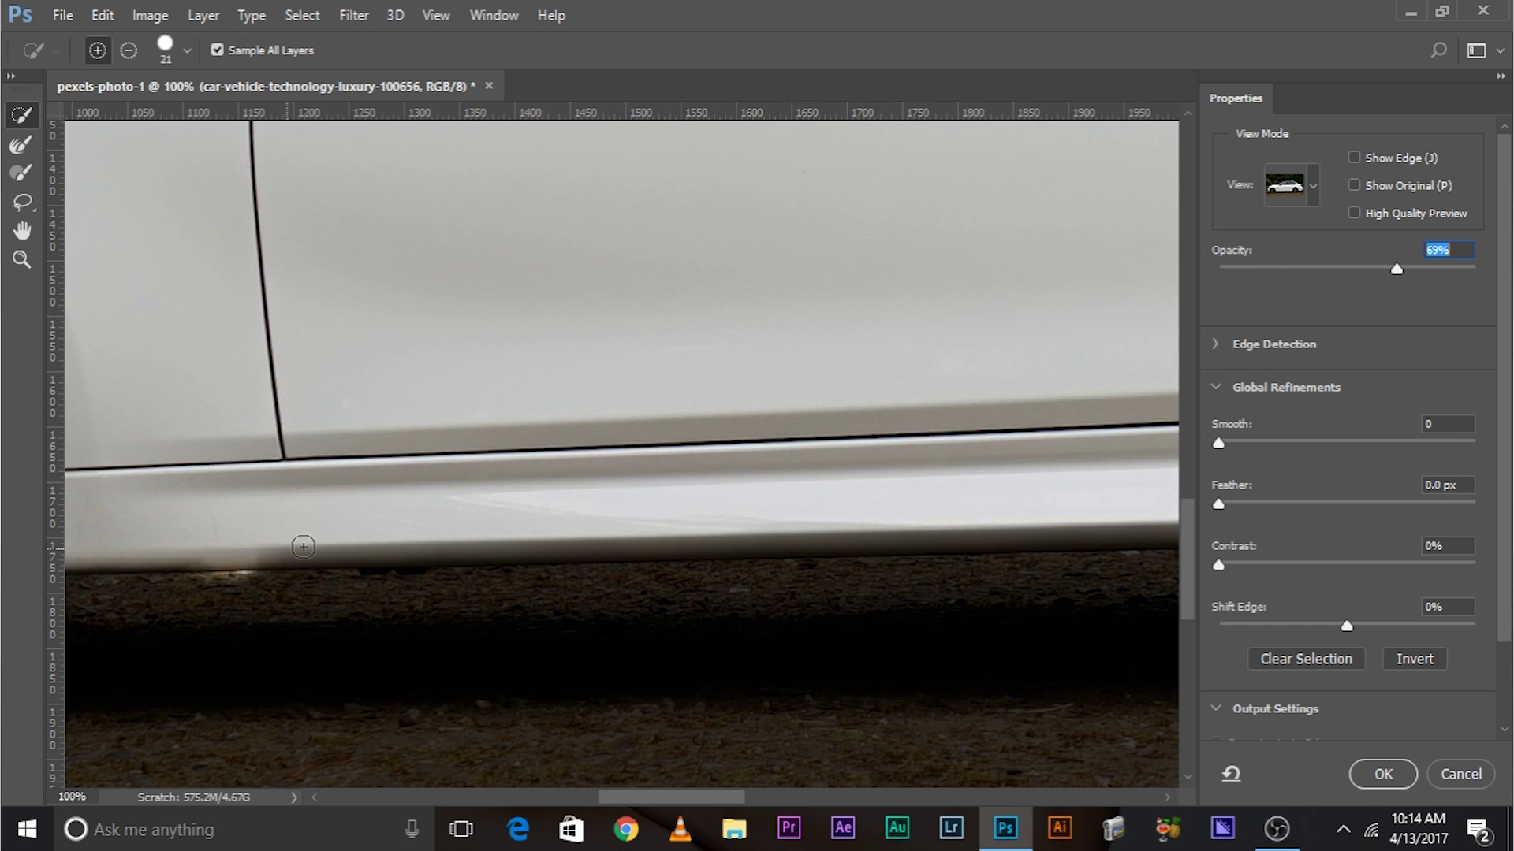
mouse_move(395, 543)
left_mouse_down()
mouse_move(705, 538)
mouse_move(612, 561)
mouse_move(828, 561)
left_mouse_up()
scroll(507, 567, "right", 5)
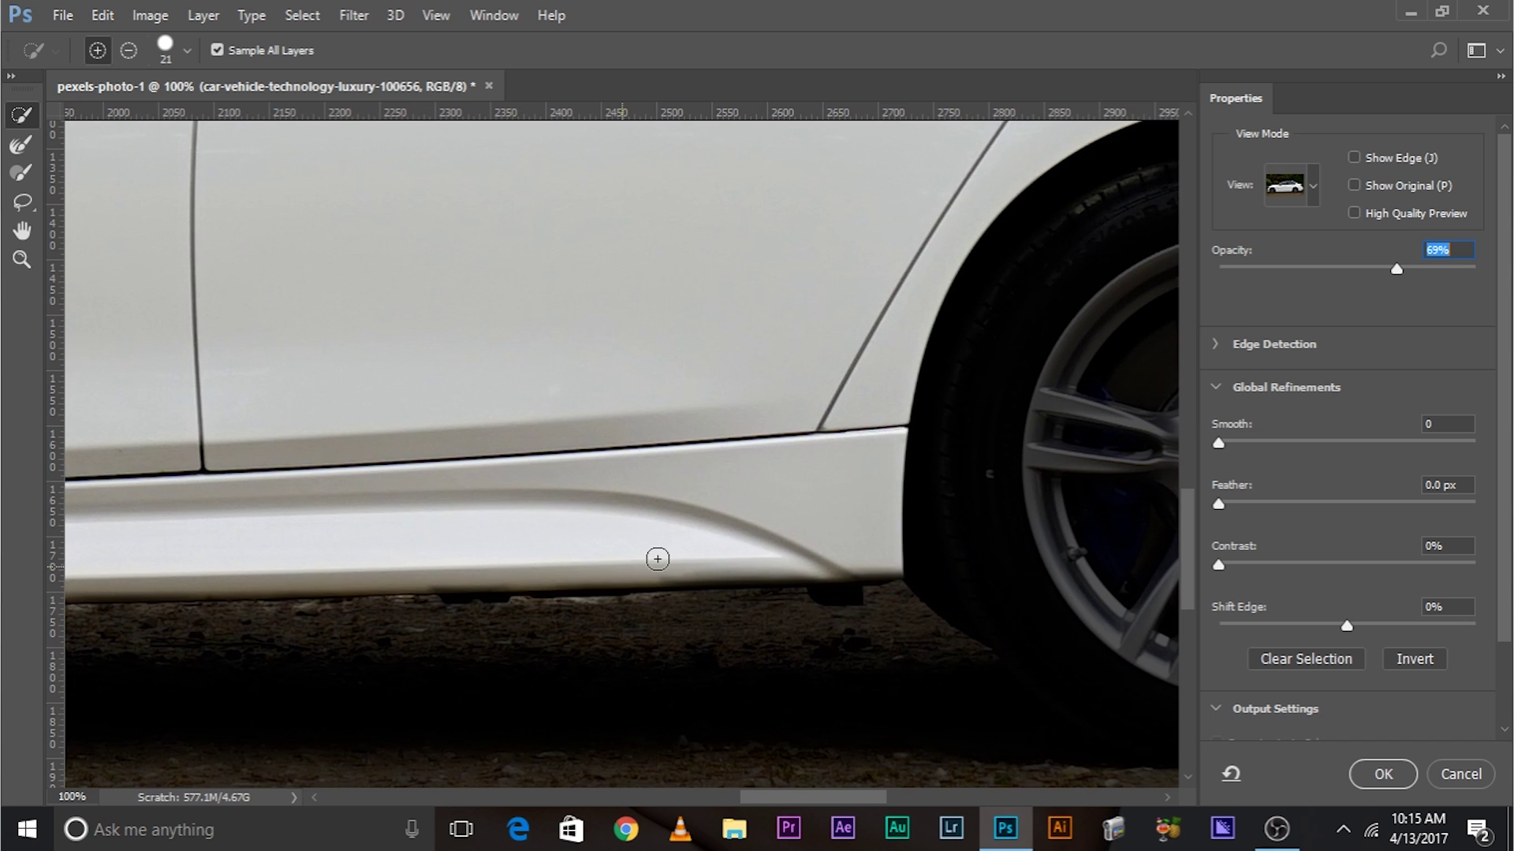
Step: Output the refined car-body mask as a Selection and leave Select and Mask
key("ctrl+minus")
key("ctrl+minus")
key("ctrl+minus")
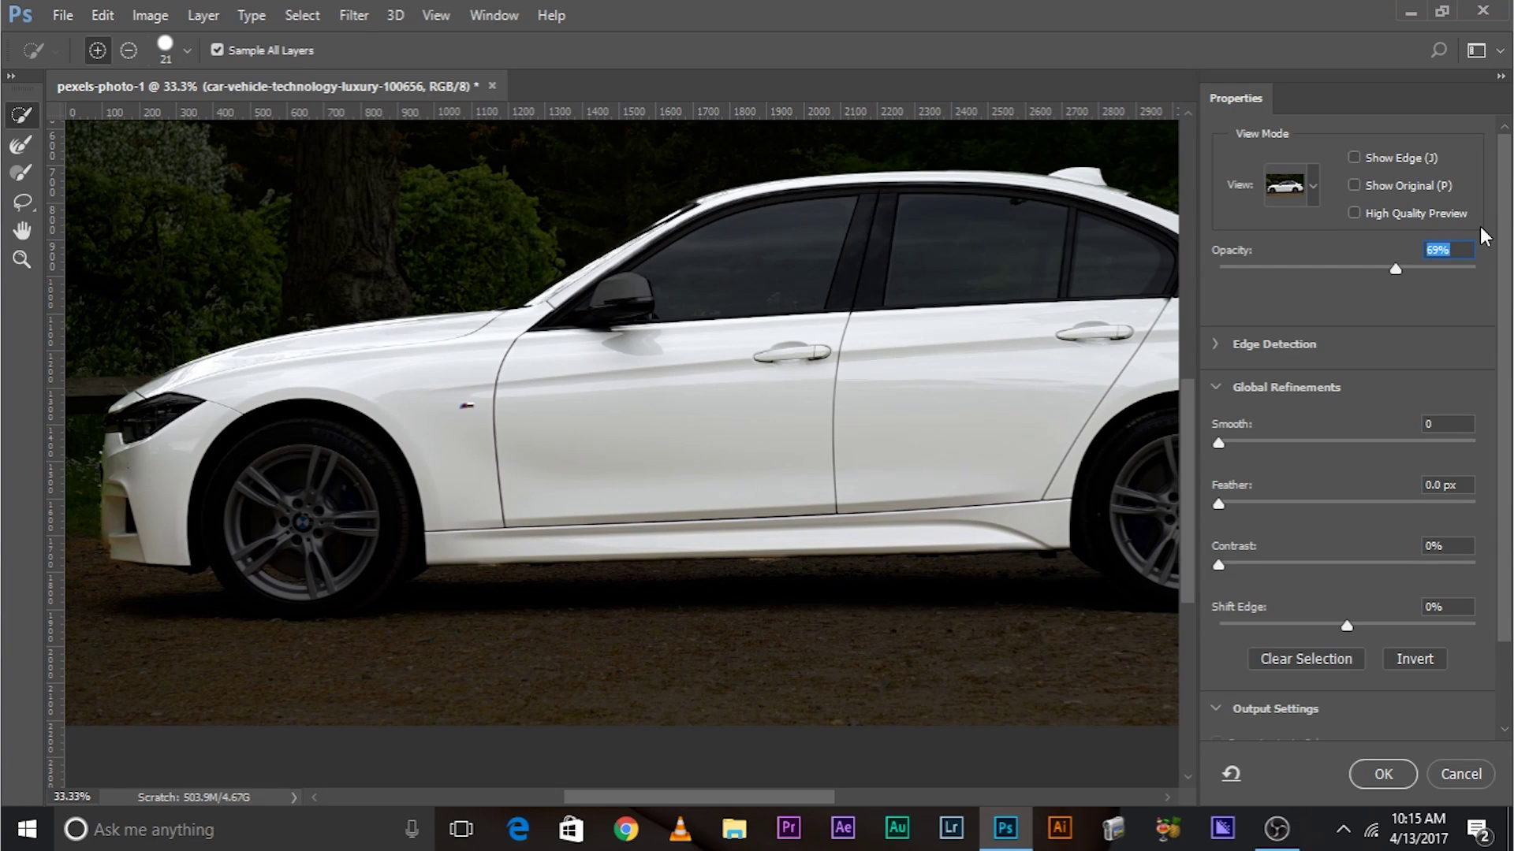
scroll(1498, 244, "down", 3)
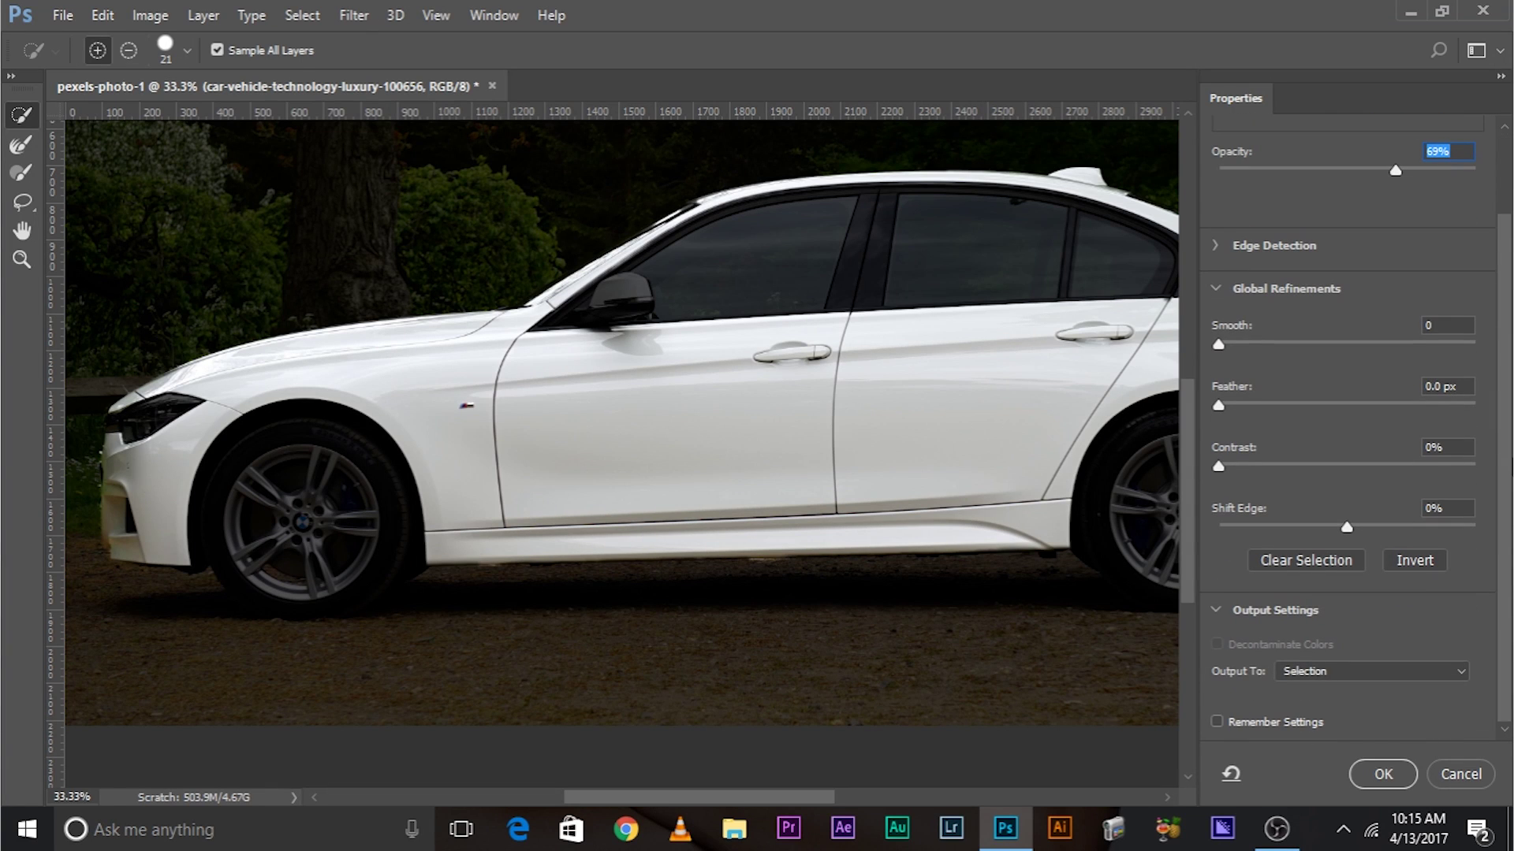
left_click(1312, 672)
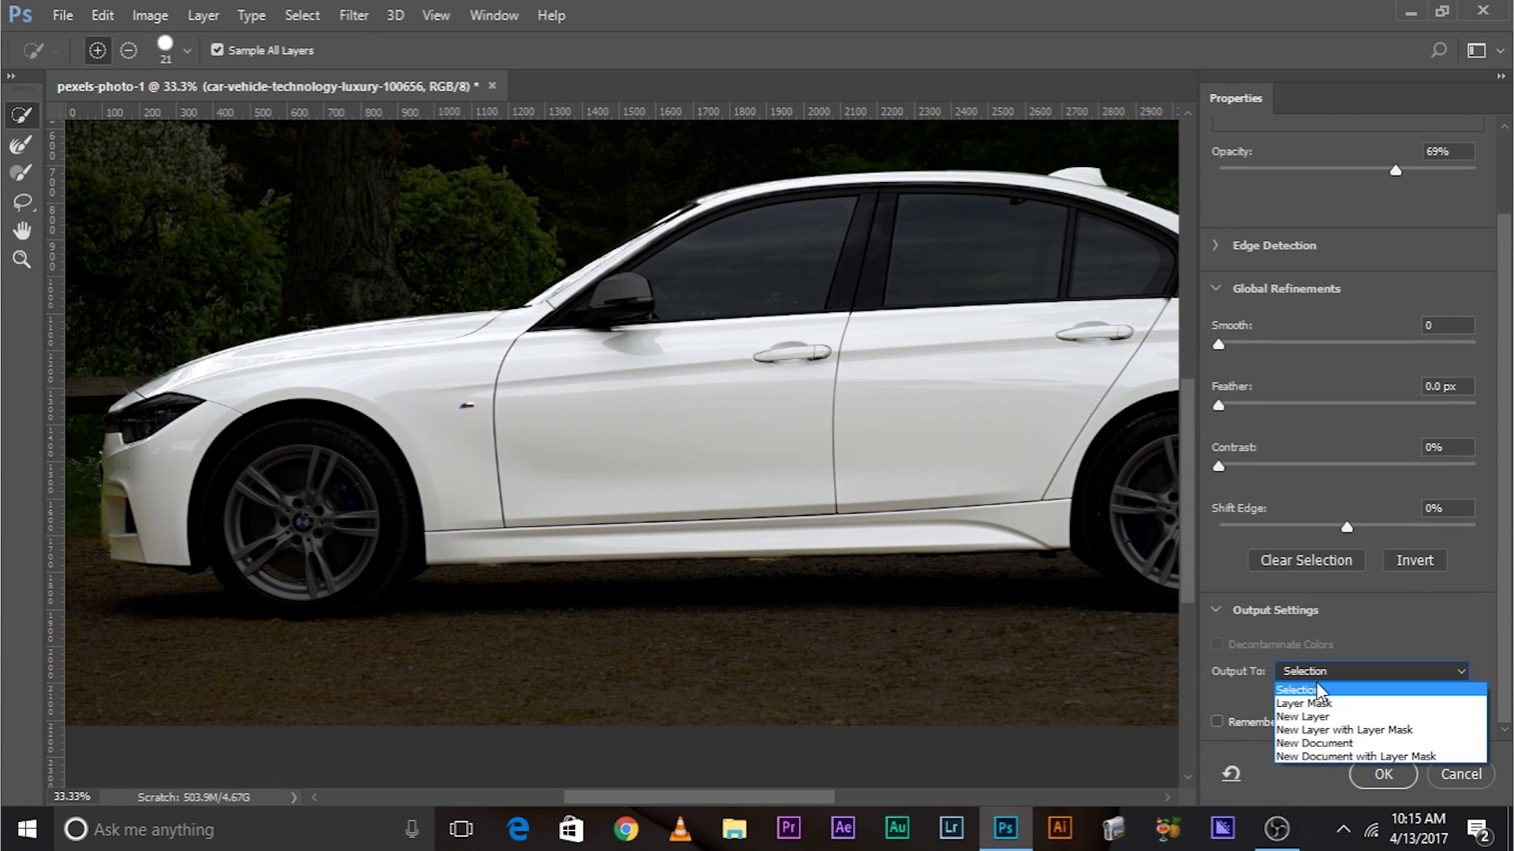
left_click(1316, 695)
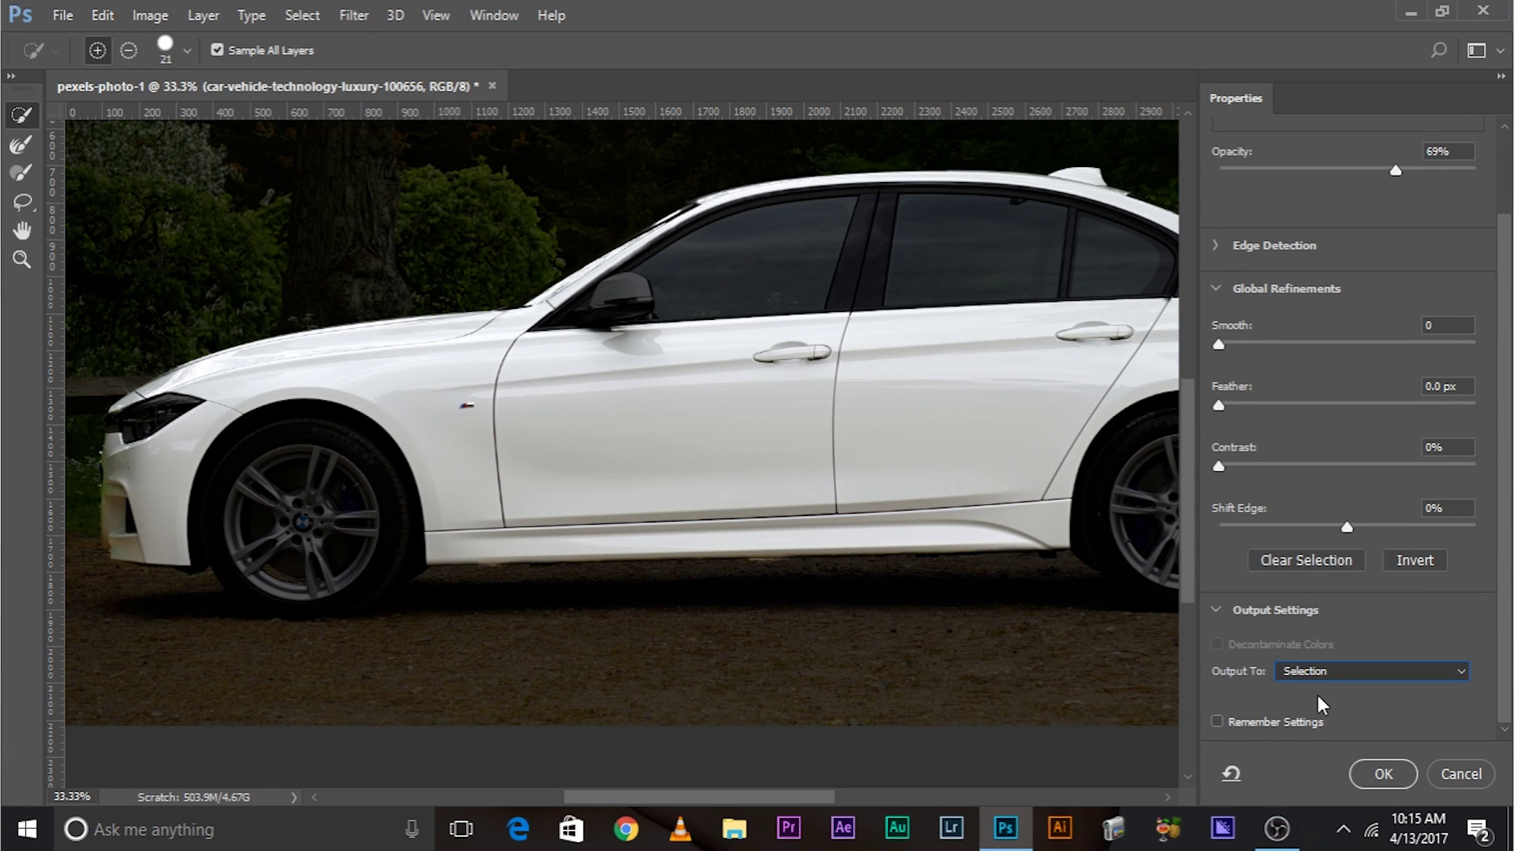
left_click(1374, 777)
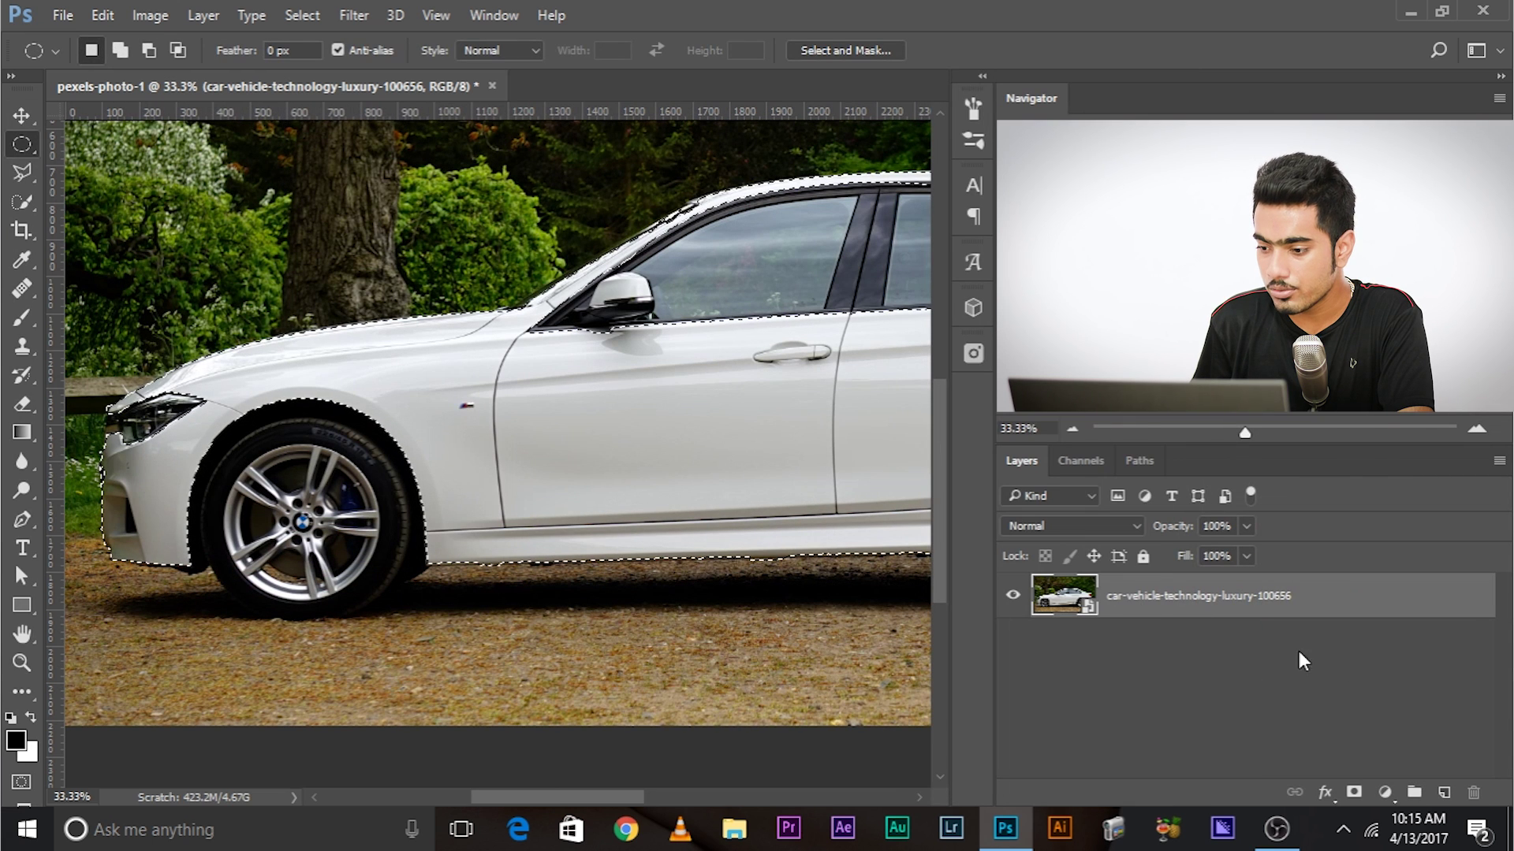
Step: Add a Curves adjustment layer masked to the car body and move its RGB black point to input 203
left_click(1384, 792)
left_click(1336, 440)
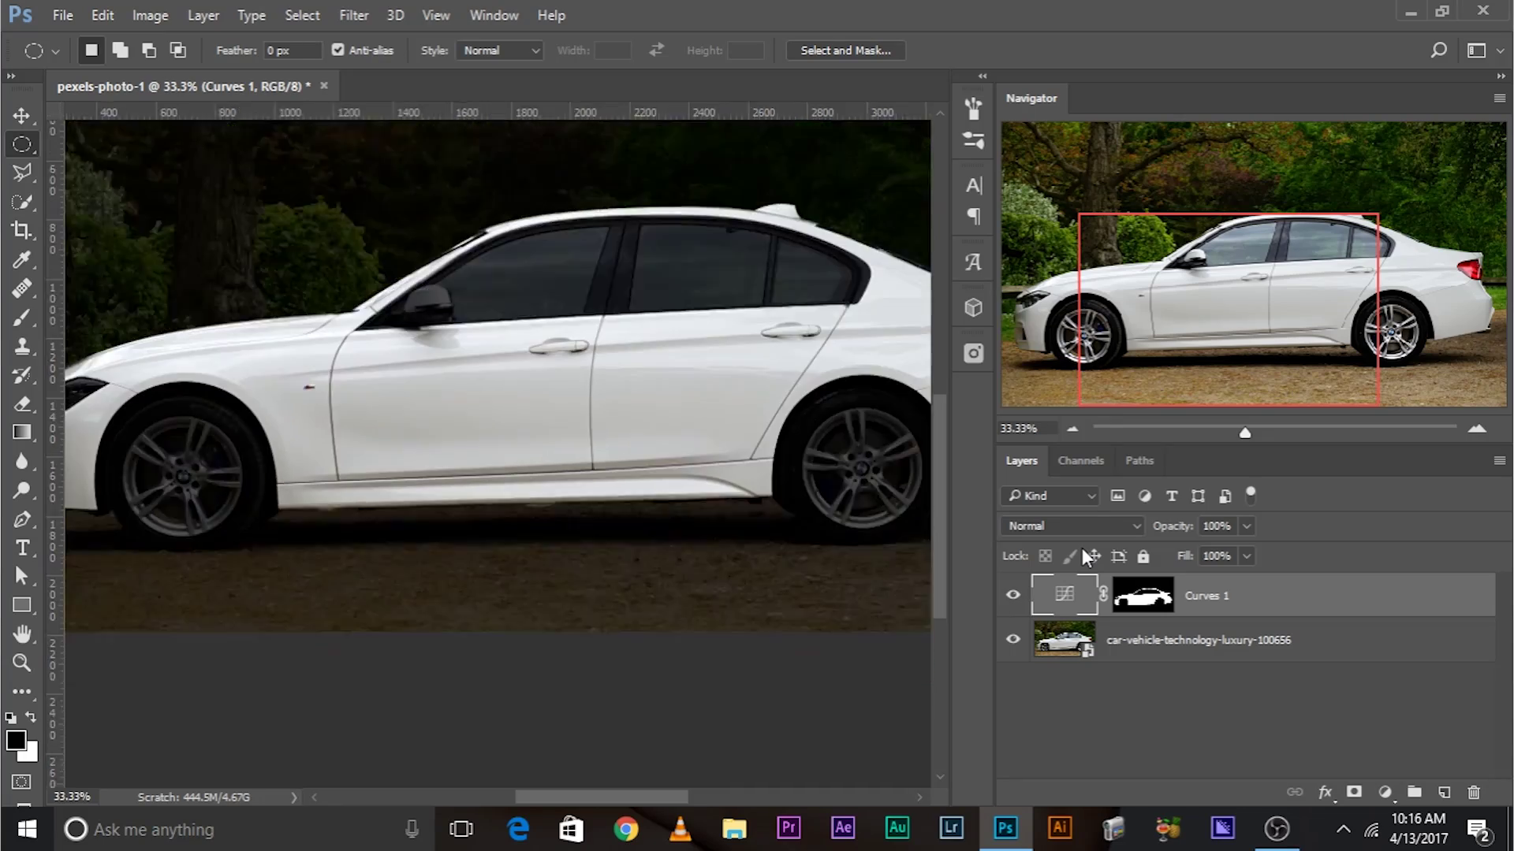
key("ctrl+minus")
key("ctrl+minus")
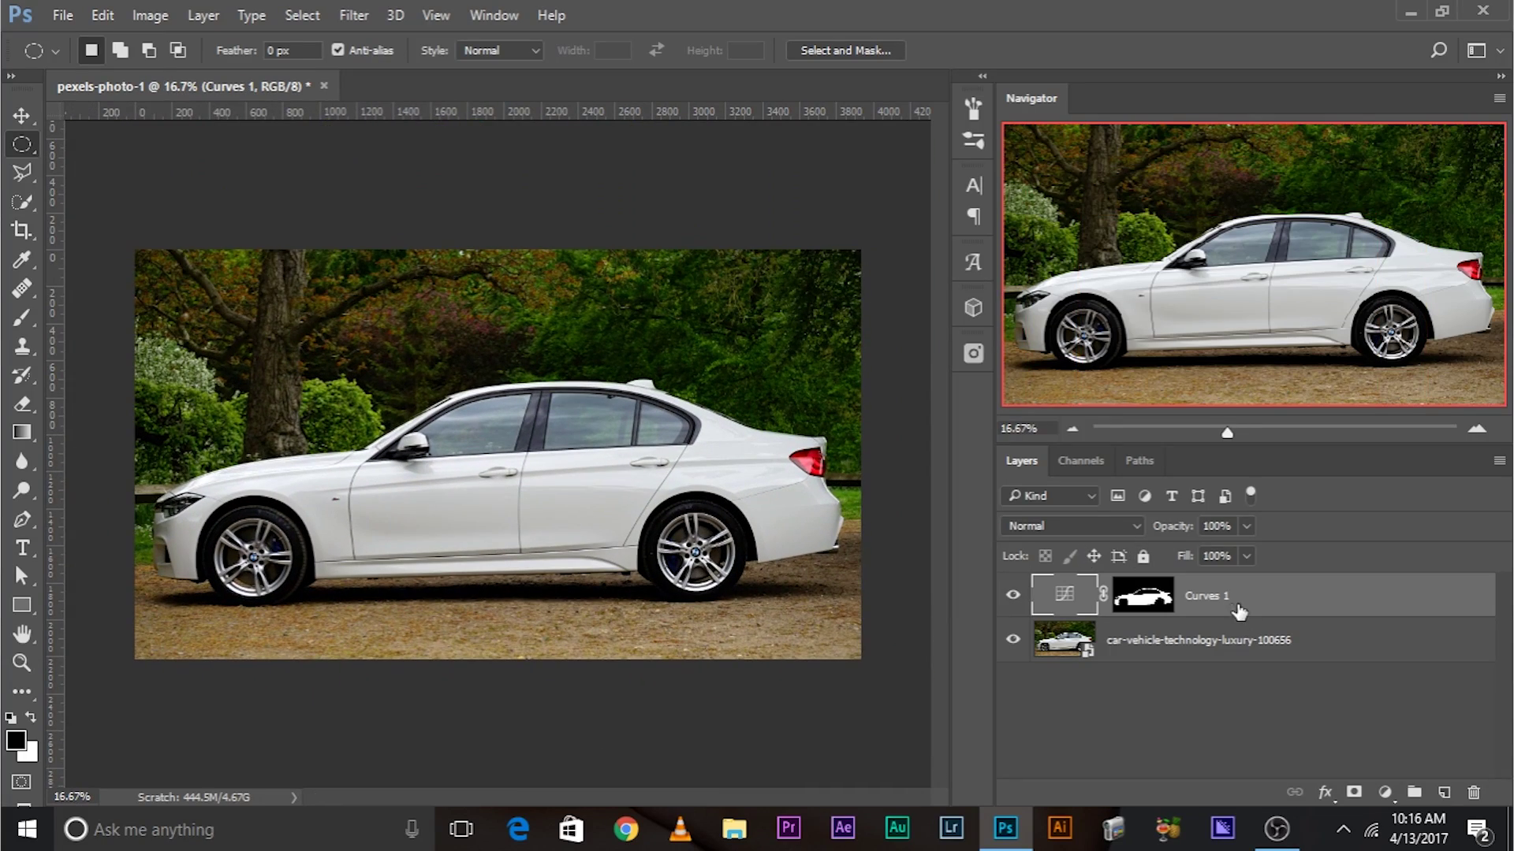
double_click(1069, 596)
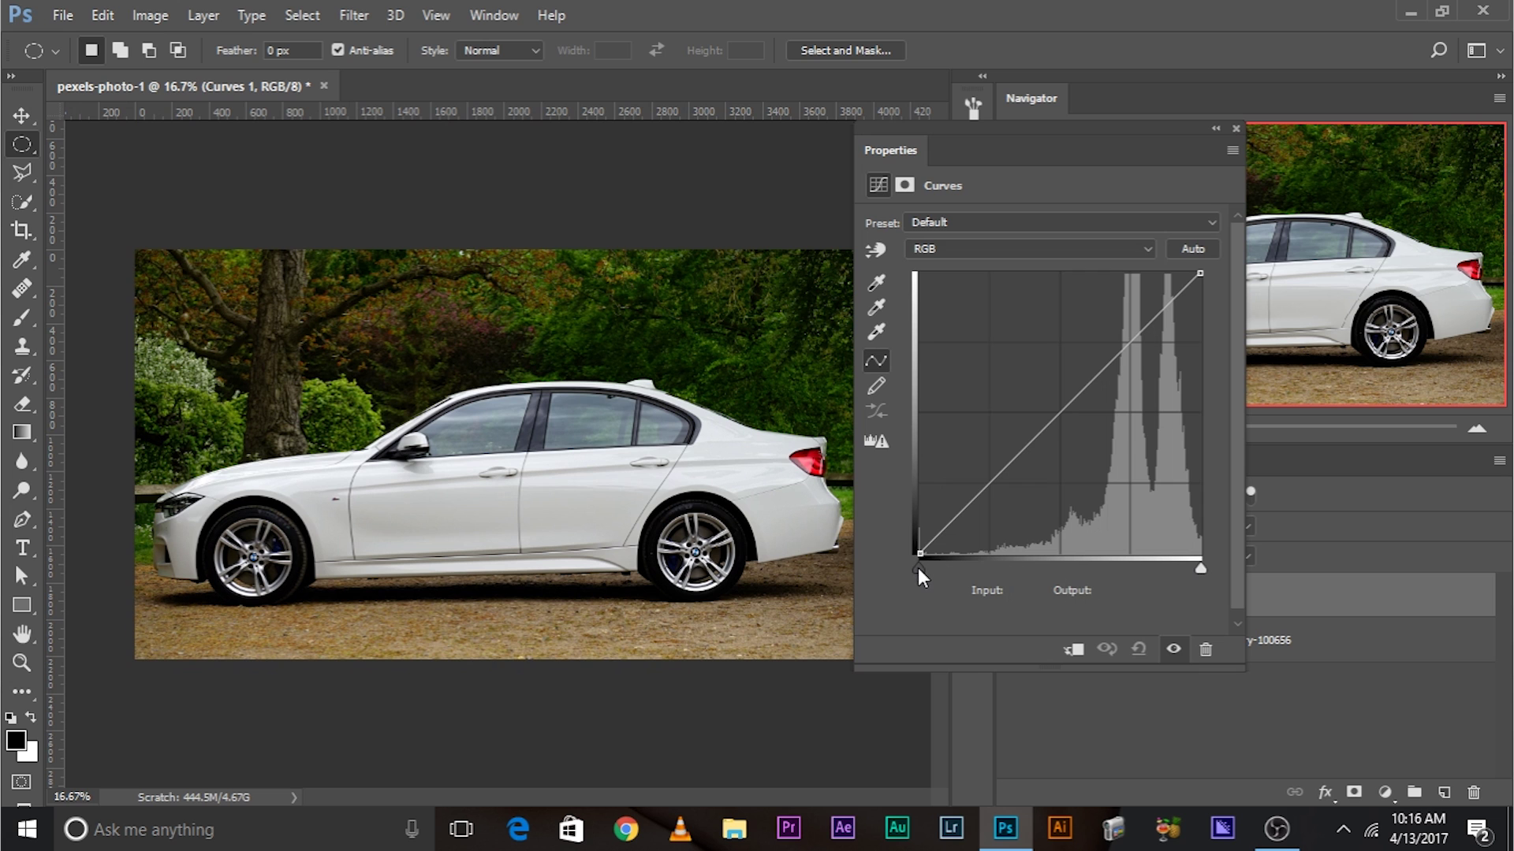
left_click_drag(921, 570, 1136, 599)
left_click_drag(1141, 601, 1143, 602)
Step: Try lowering the RGB curve's white point to output 168, and return it to full output
key("ctrl+plus")
key("ctrl+plus")
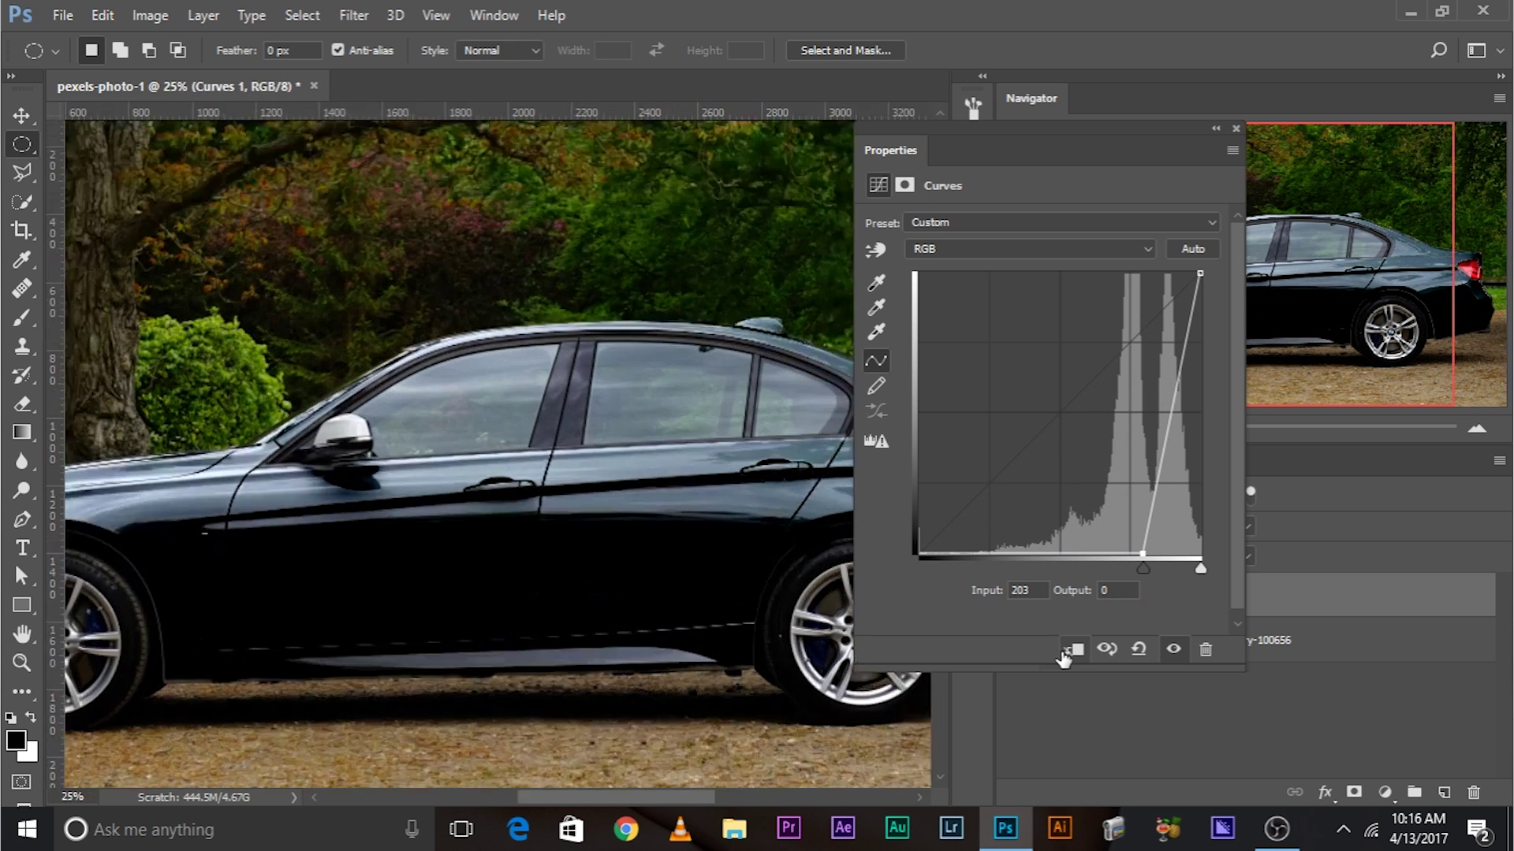
left_click_drag(1200, 274, 1200, 368)
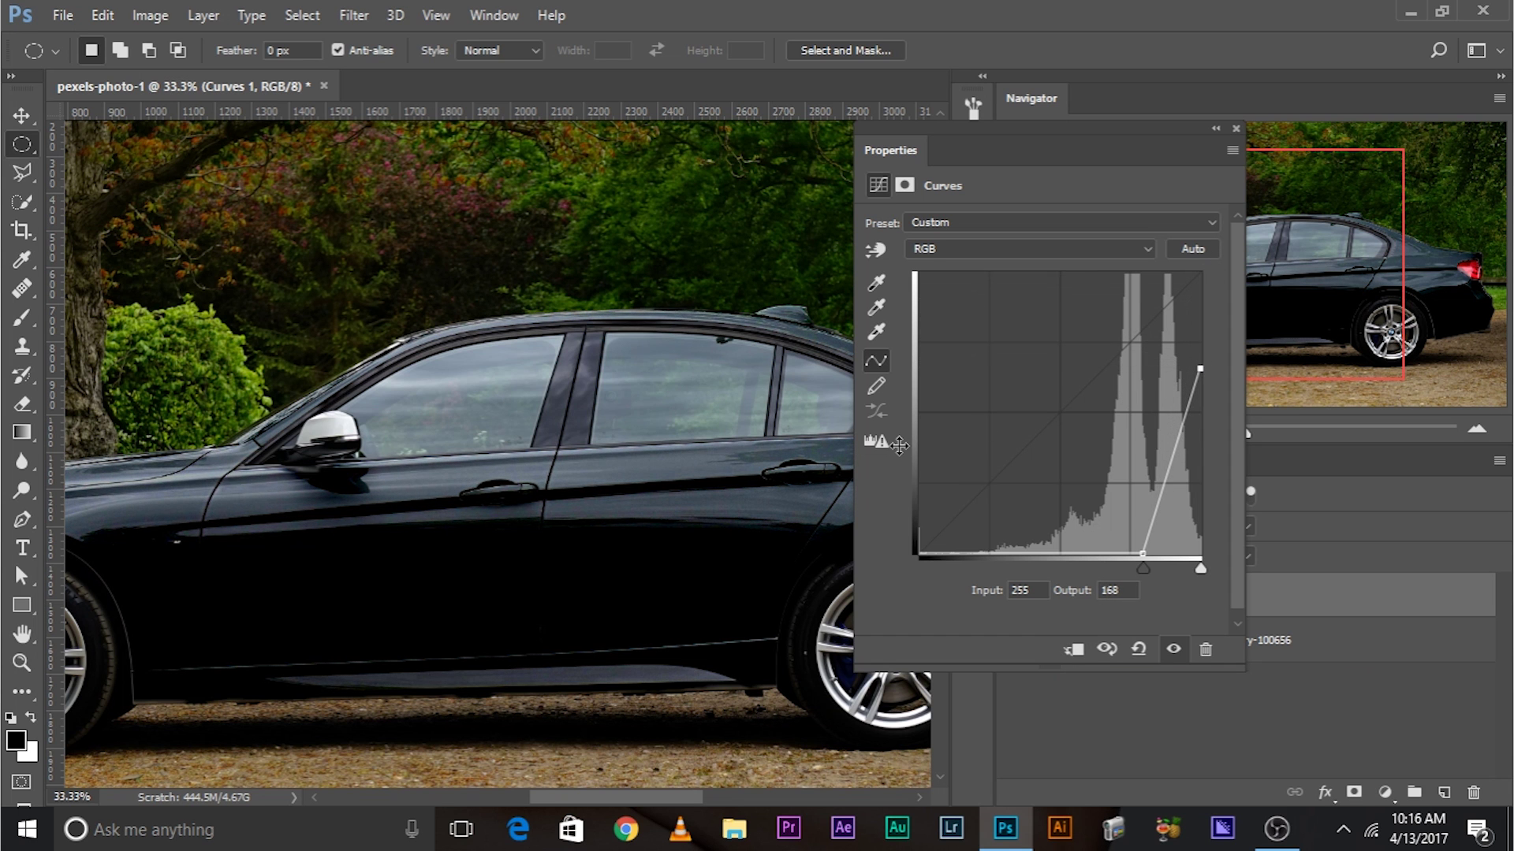
key("ctrl+minus")
key("ctrl+minus")
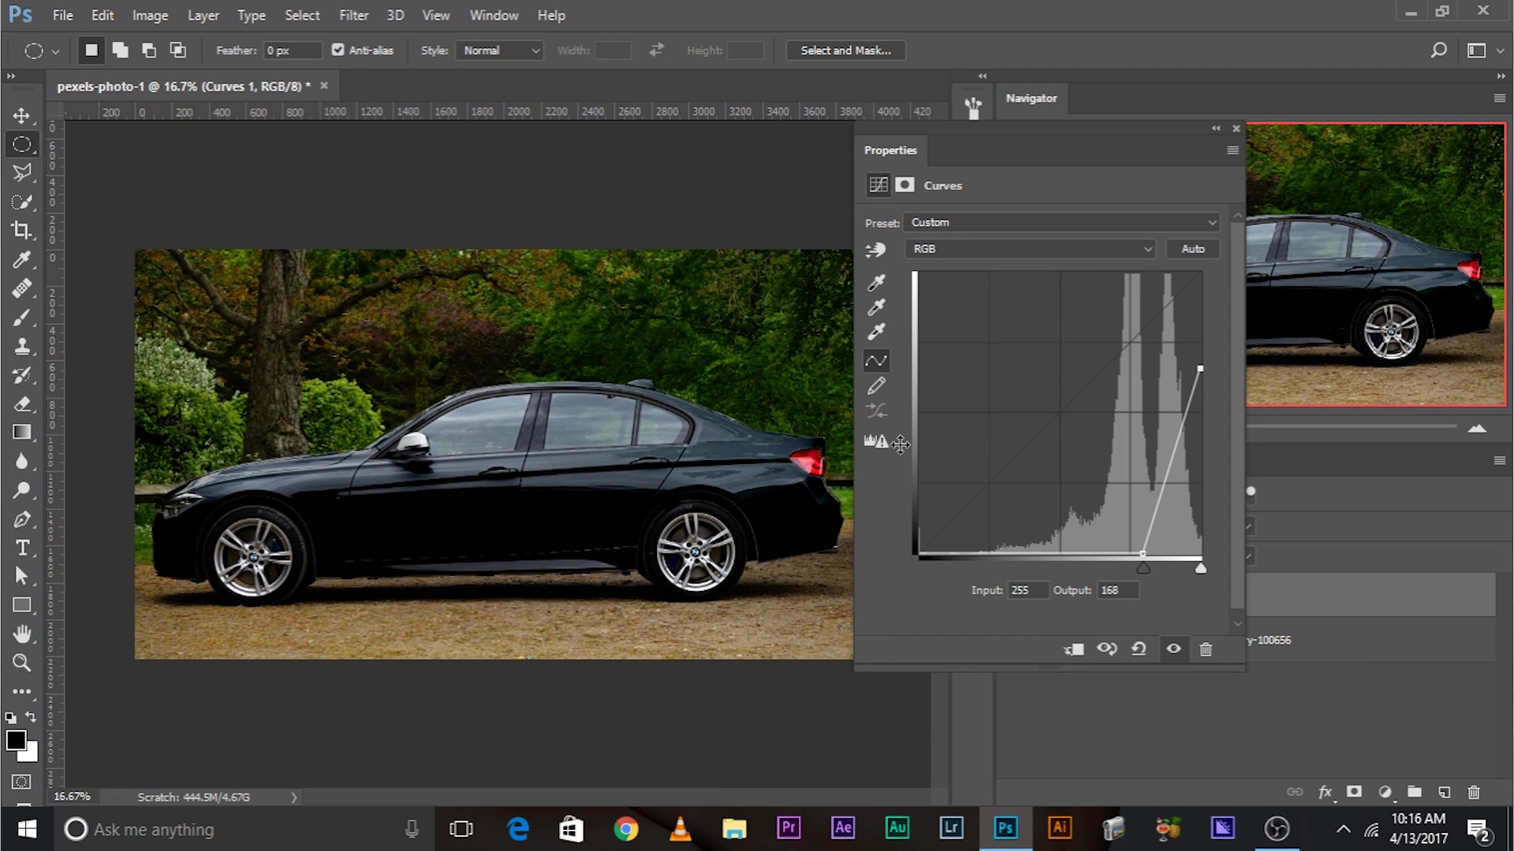
left_click_drag(1200, 361, 1200, 274)
Step: Set the RGB curve's black point to input 200 and close the Curves settings
mouse_move(1140, 566)
left_mouse_down()
mouse_move(1159, 568)
mouse_move(1140, 566)
left_mouse_up()
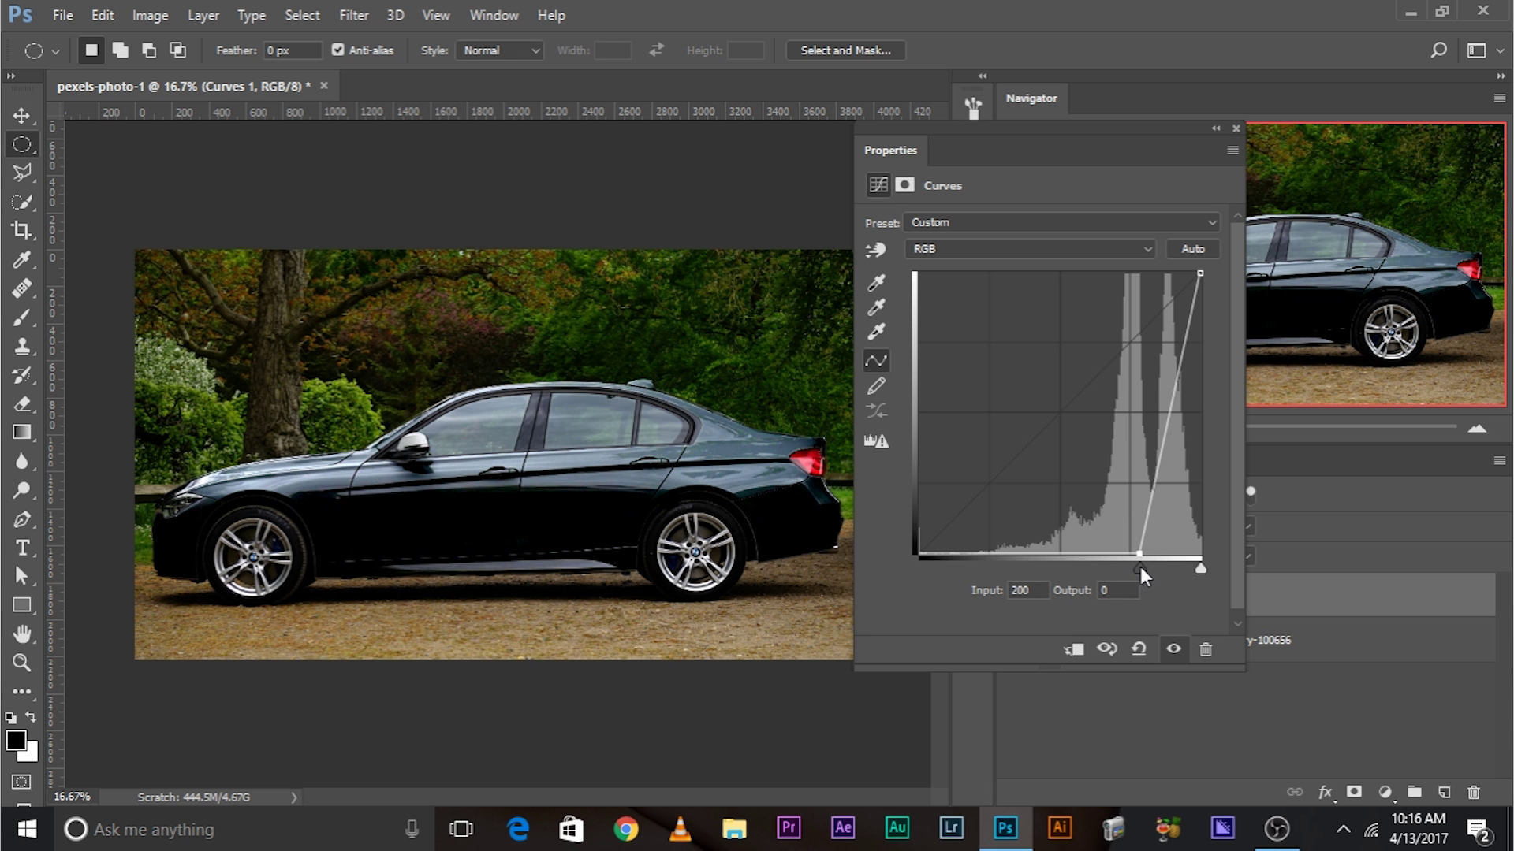
left_click(1235, 127)
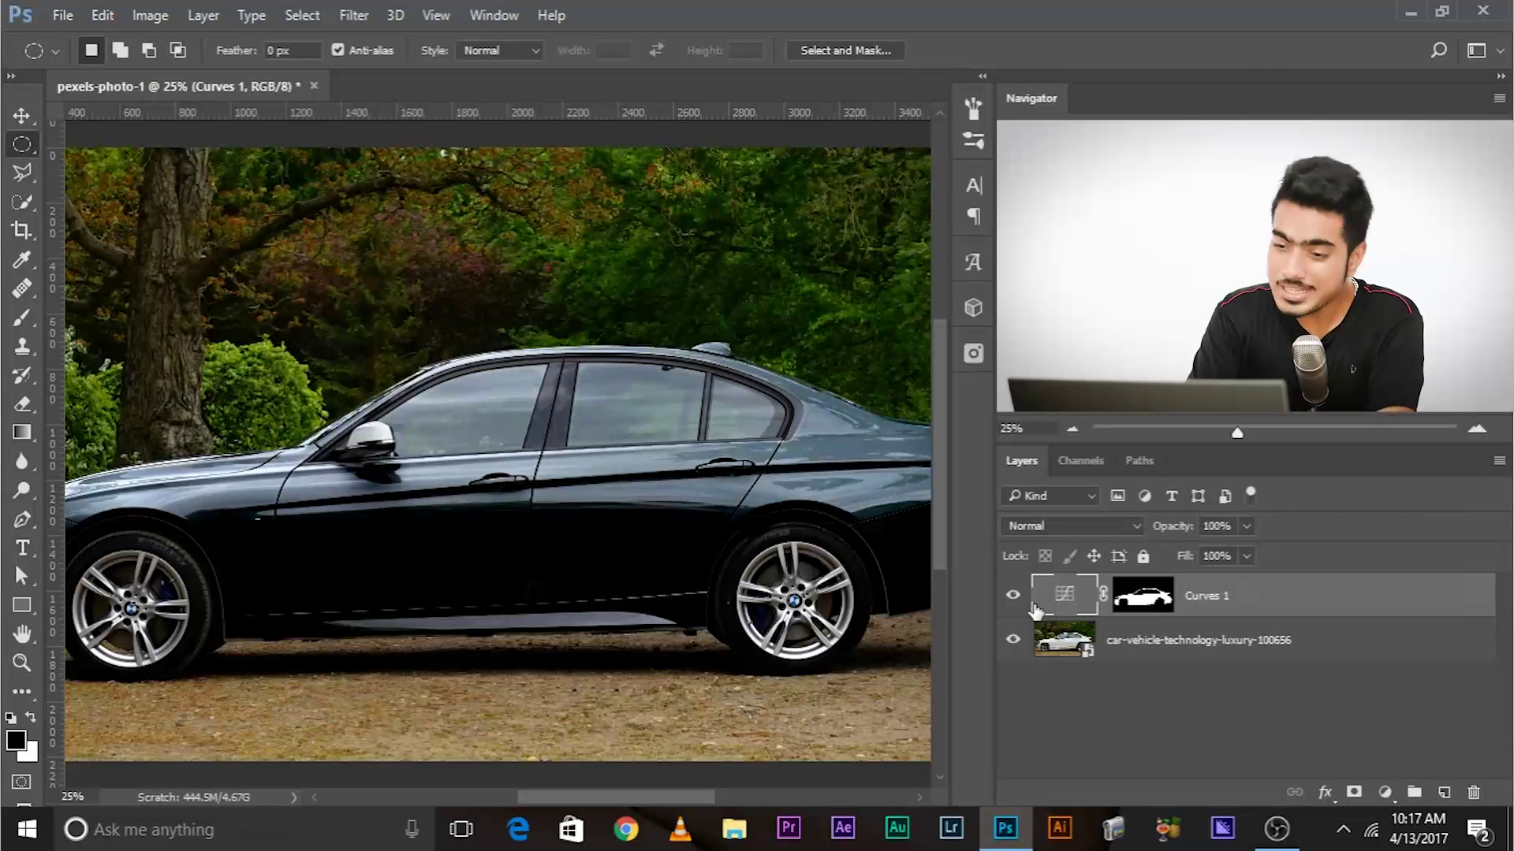
Step: Set the Curves layer's blend mode to Luminosity to remove the colour cast from the car body
key("ctrl+plus")
key("ctrl+plus")
key("ctrl+plus")
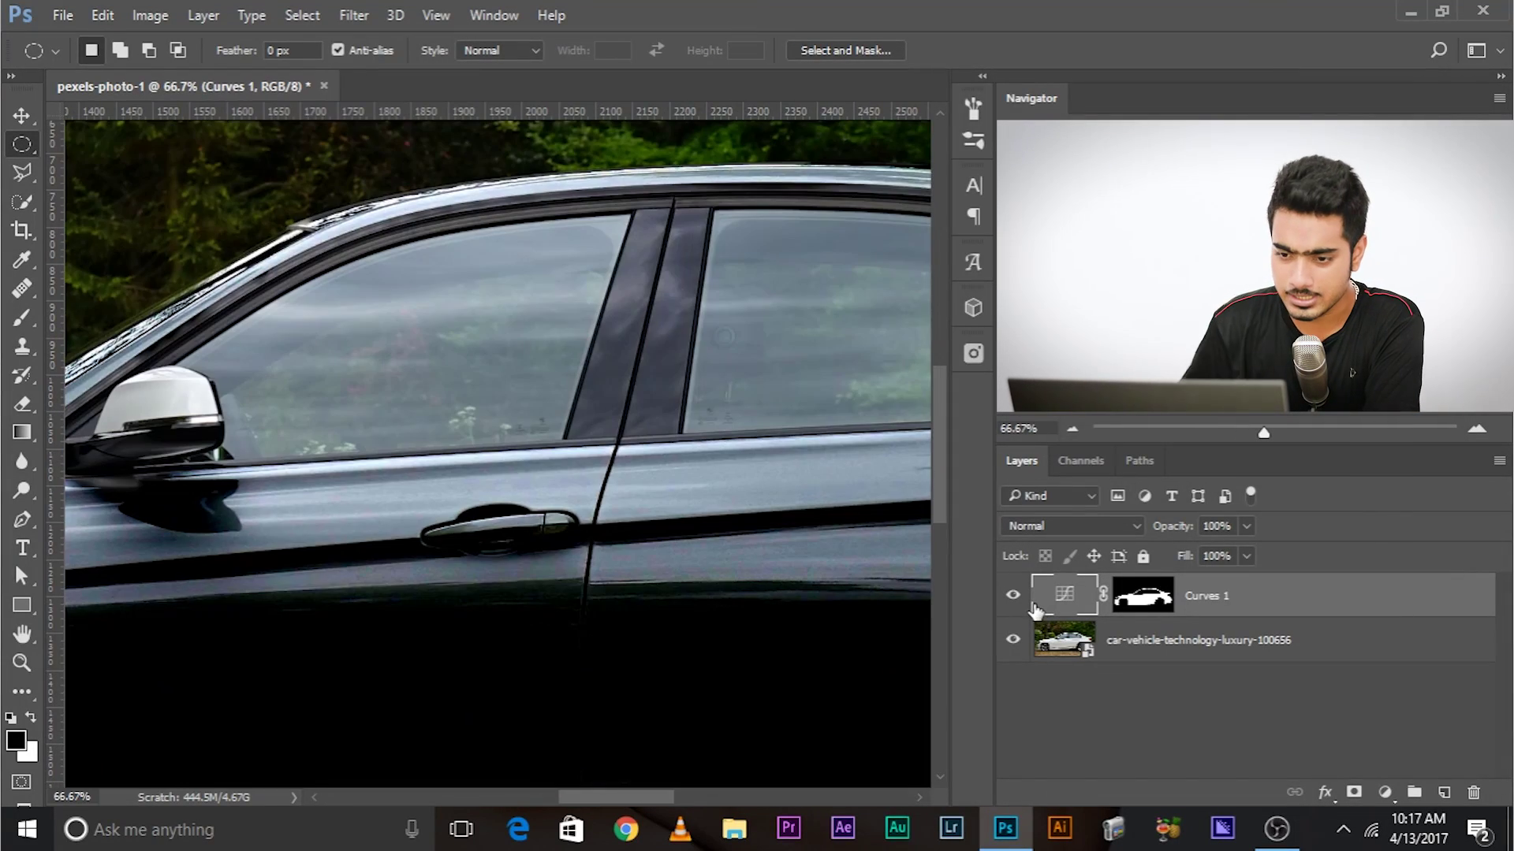
left_click_drag(197, 599, 647, 552)
left_click_drag(304, 443, 149, 450)
left_click_drag(906, 371, 490, 393)
left_click_drag(635, 360, 426, 444)
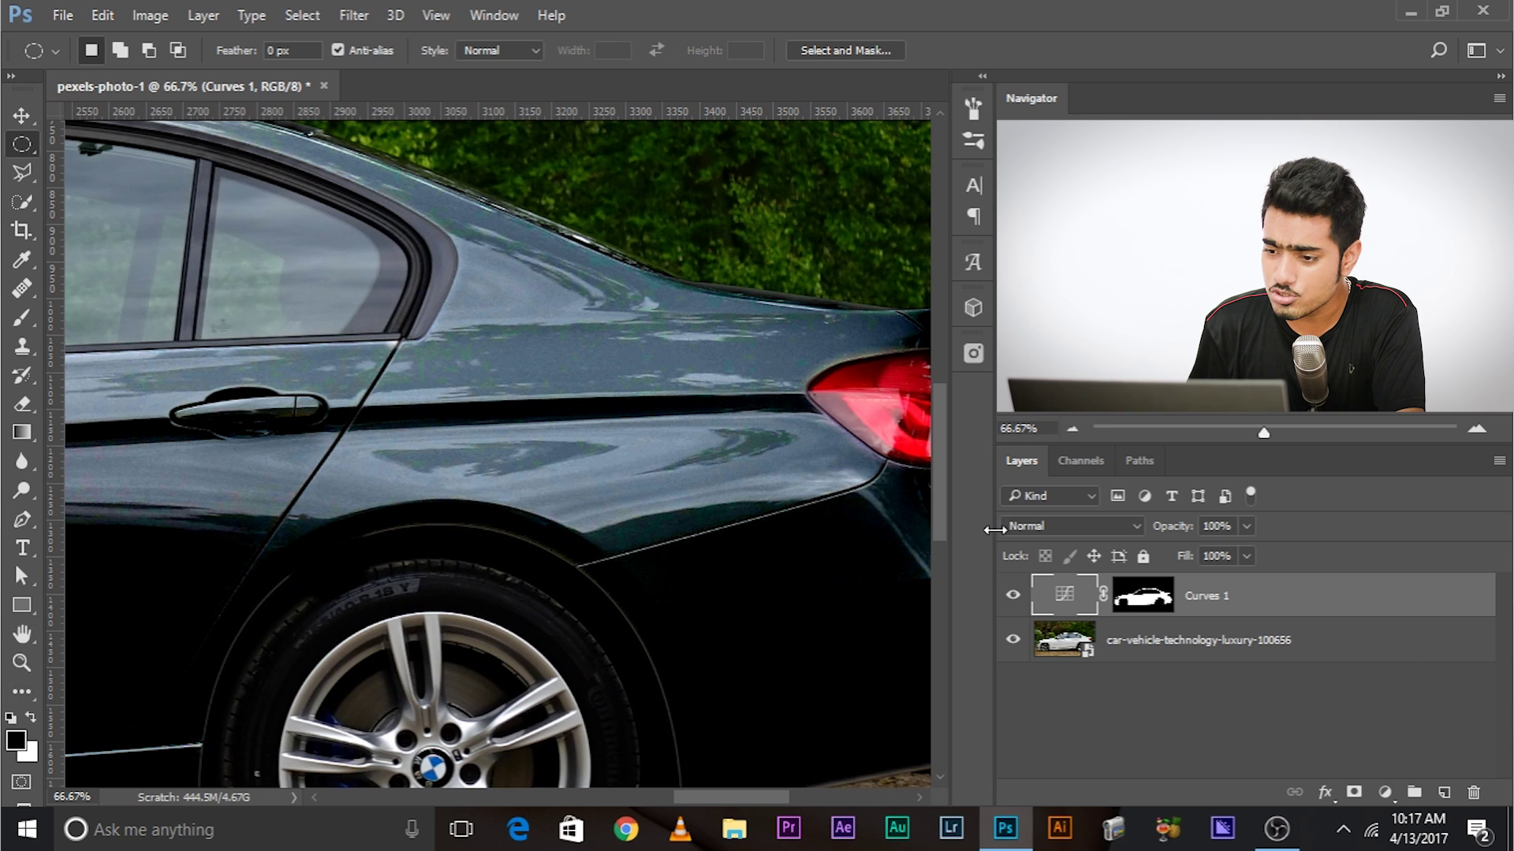
left_click(1033, 522)
left_click(1045, 509)
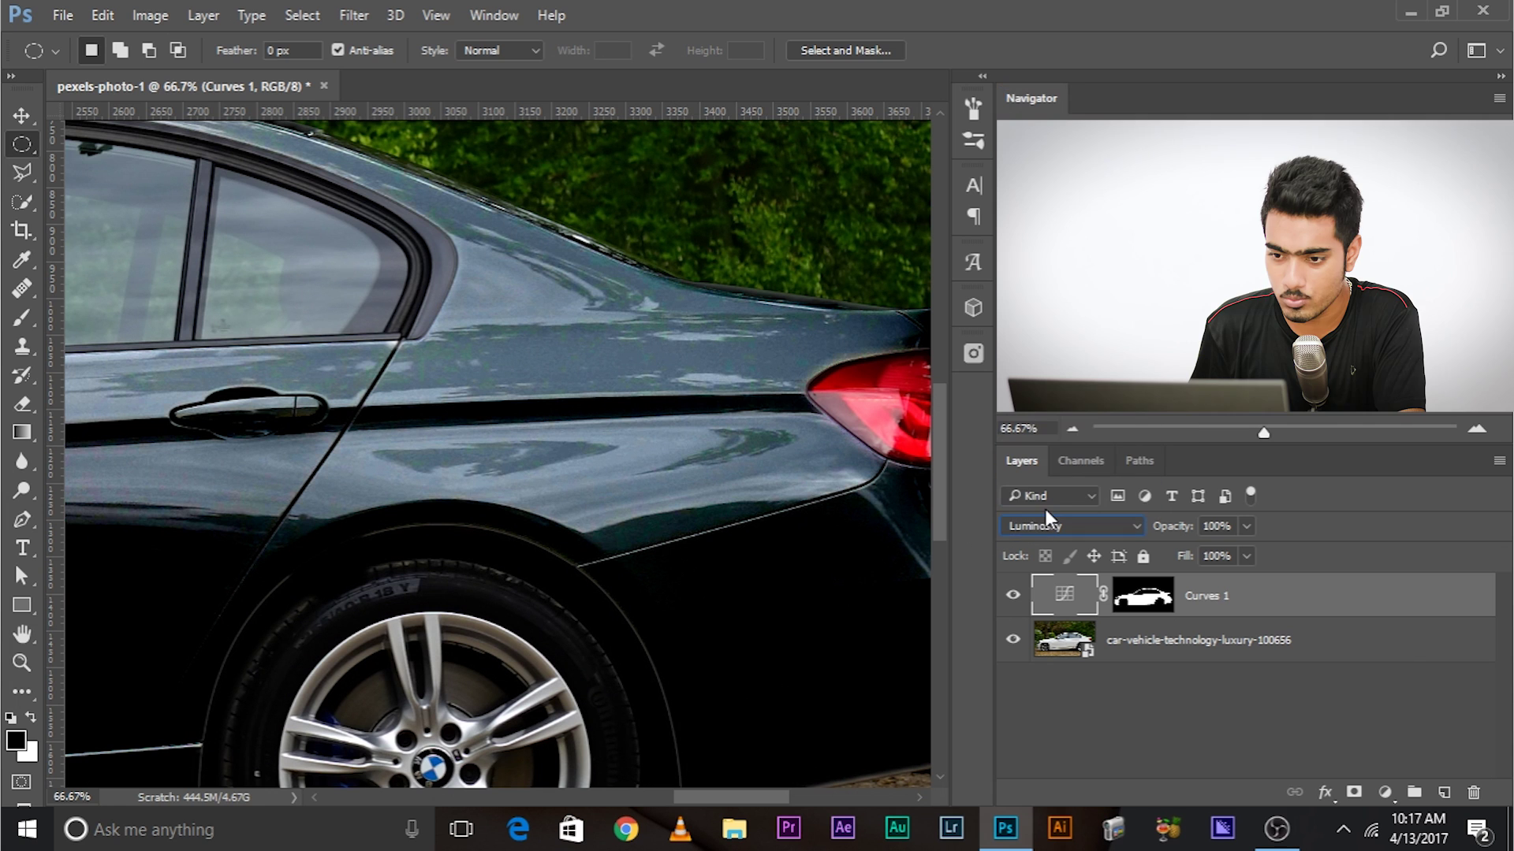
Step: Inspect the darkened body panels and compare them with the original by hiding the Curves layer and showing it again
scroll(288, 406, "left", 15)
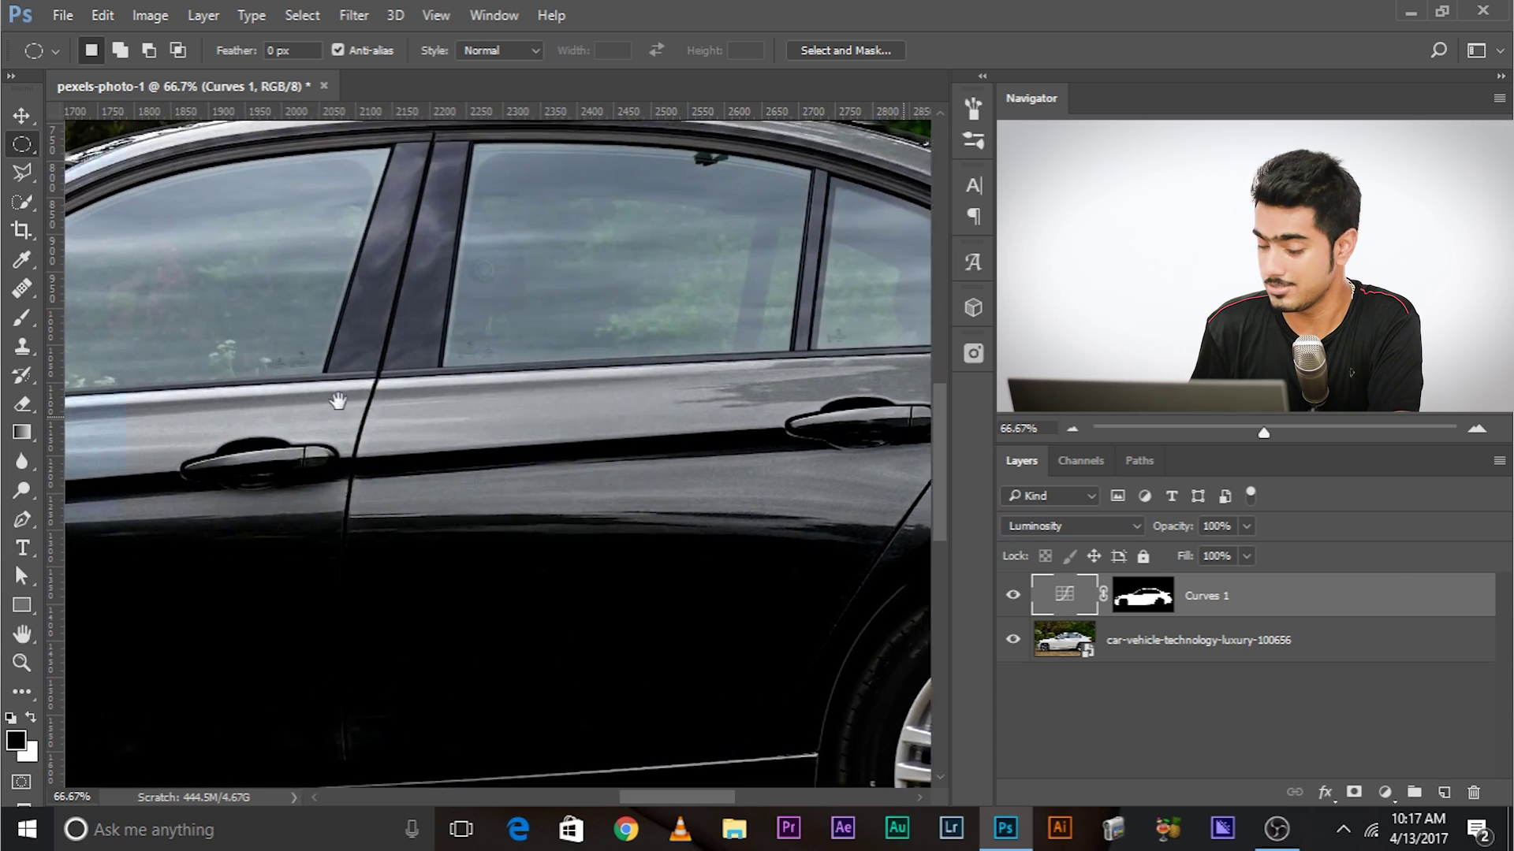
scroll(505, 453, "right", 15)
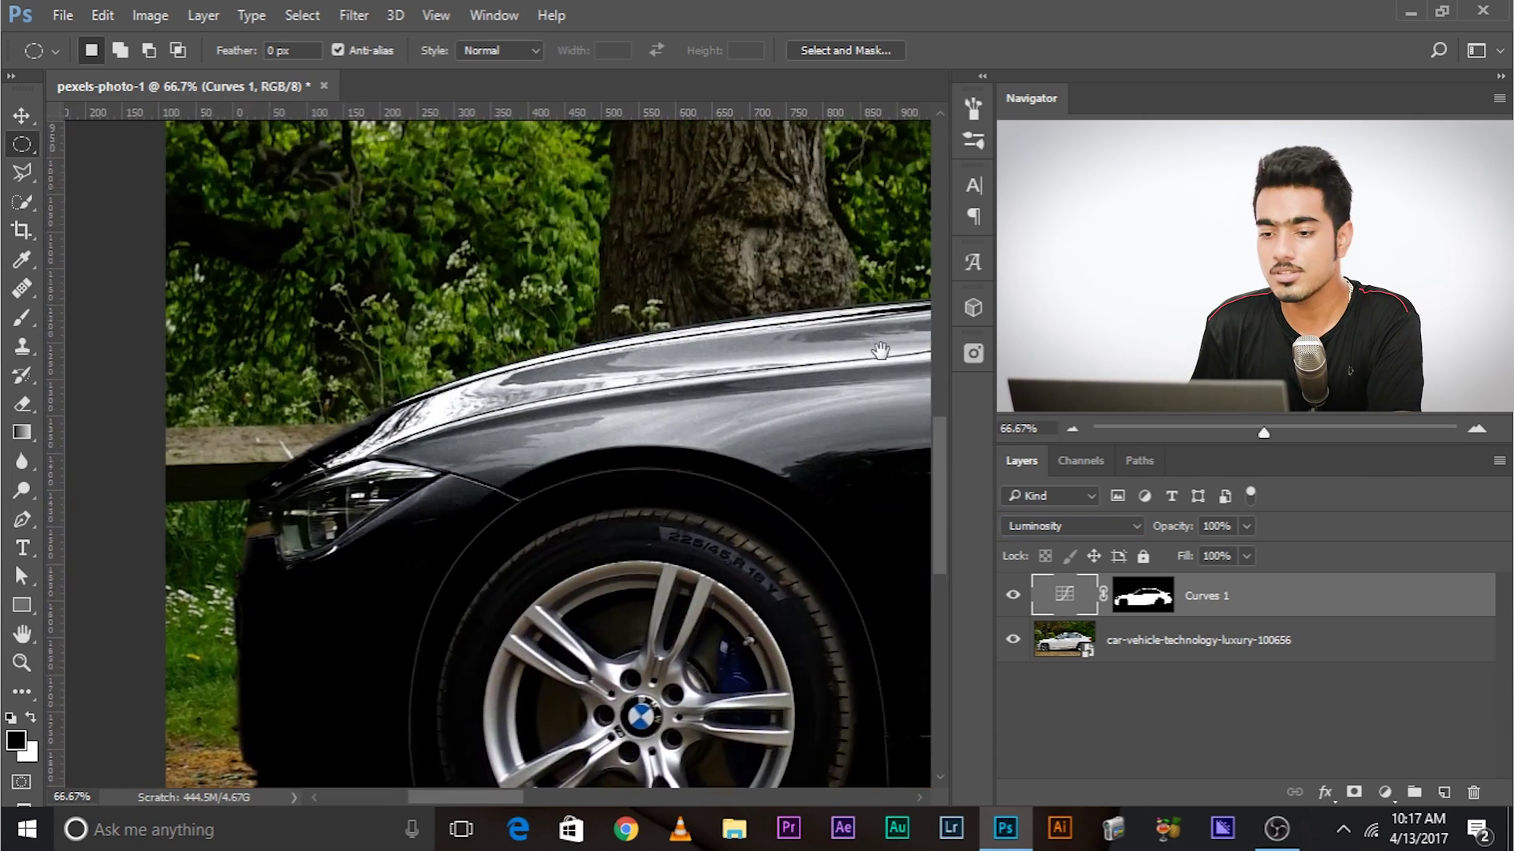
scroll(560, 378, "left", 4)
scroll(560, 378, "down", 5)
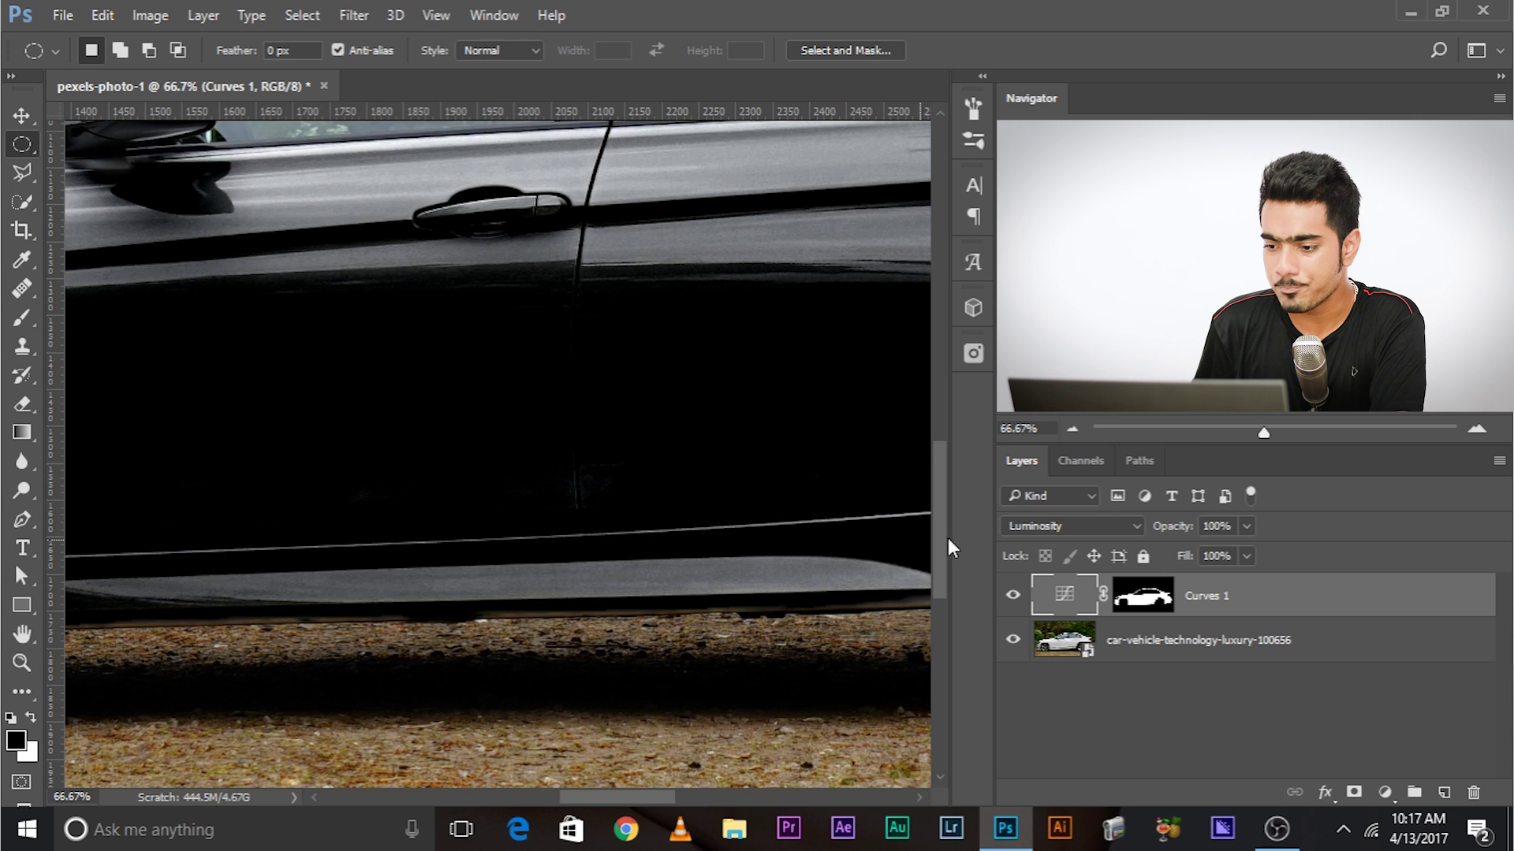
left_click(1012, 597)
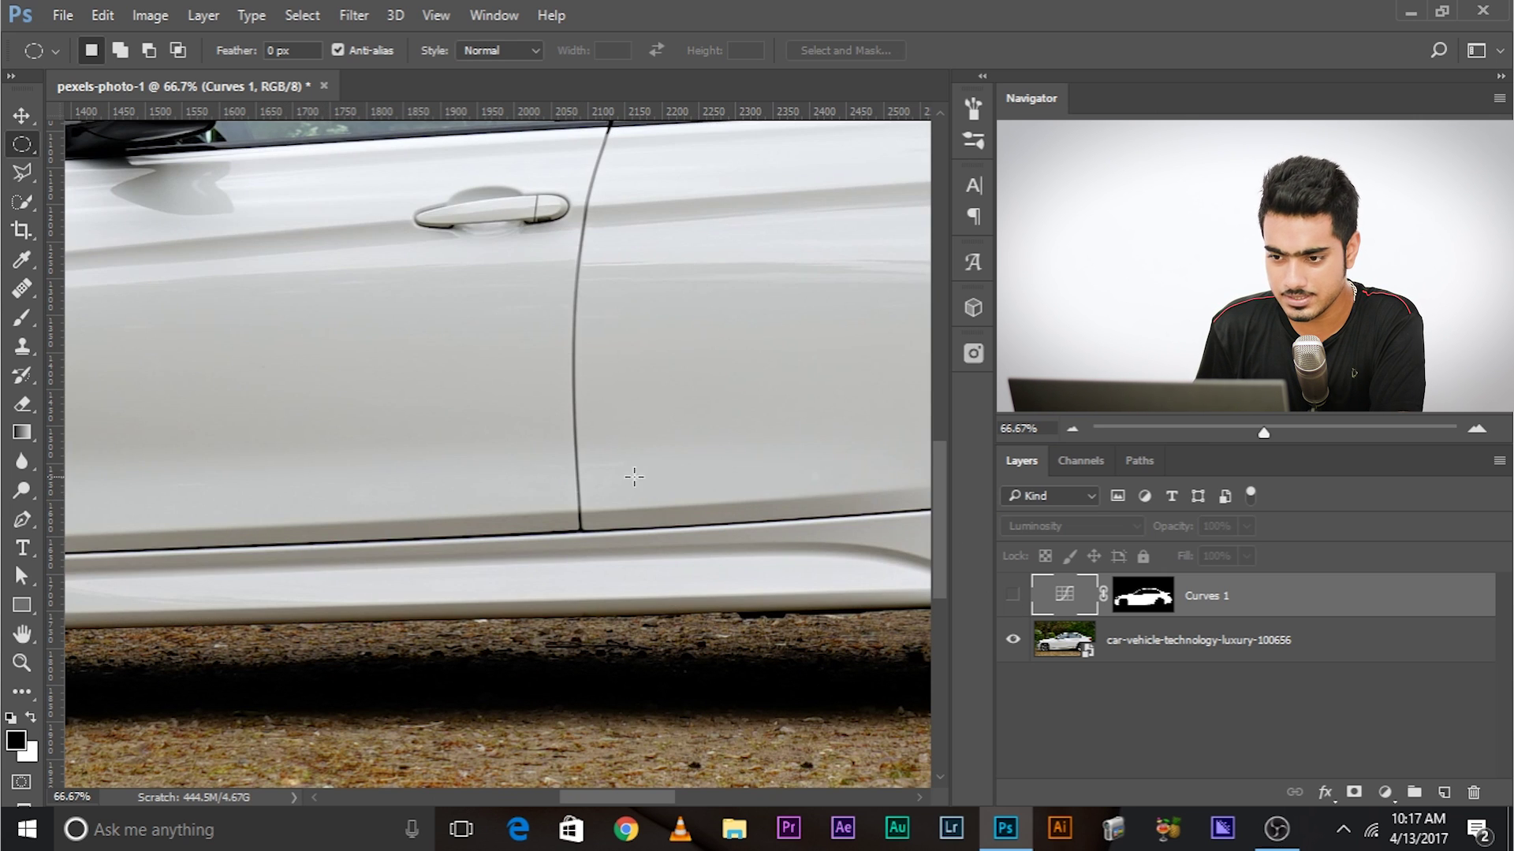
scroll(836, 497, "left", 10)
scroll(520, 457, "right", 20)
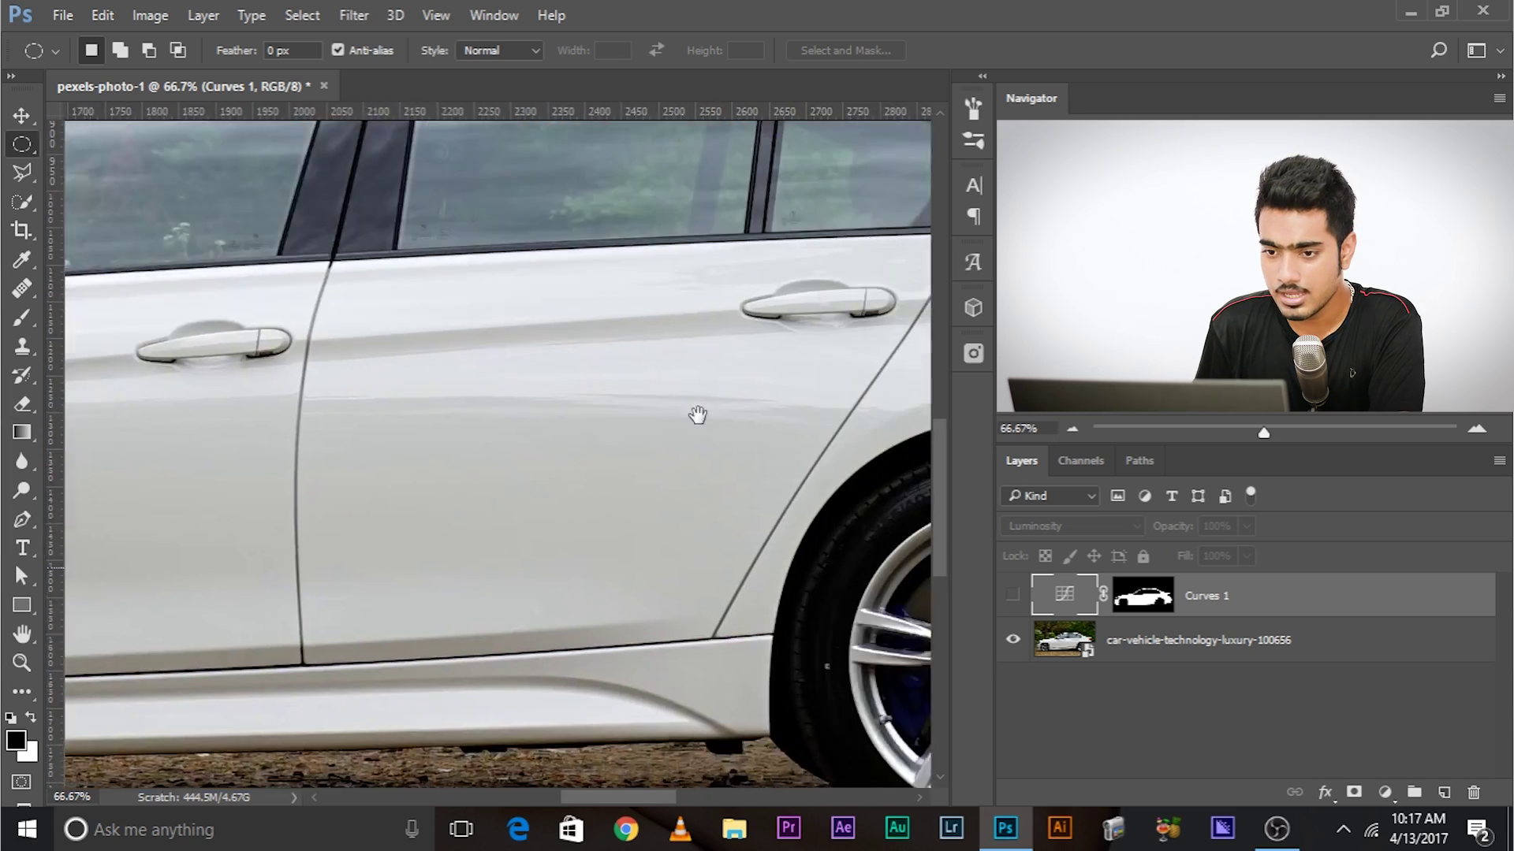
scroll(541, 364, "right", 1)
scroll(543, 368, "down", 4)
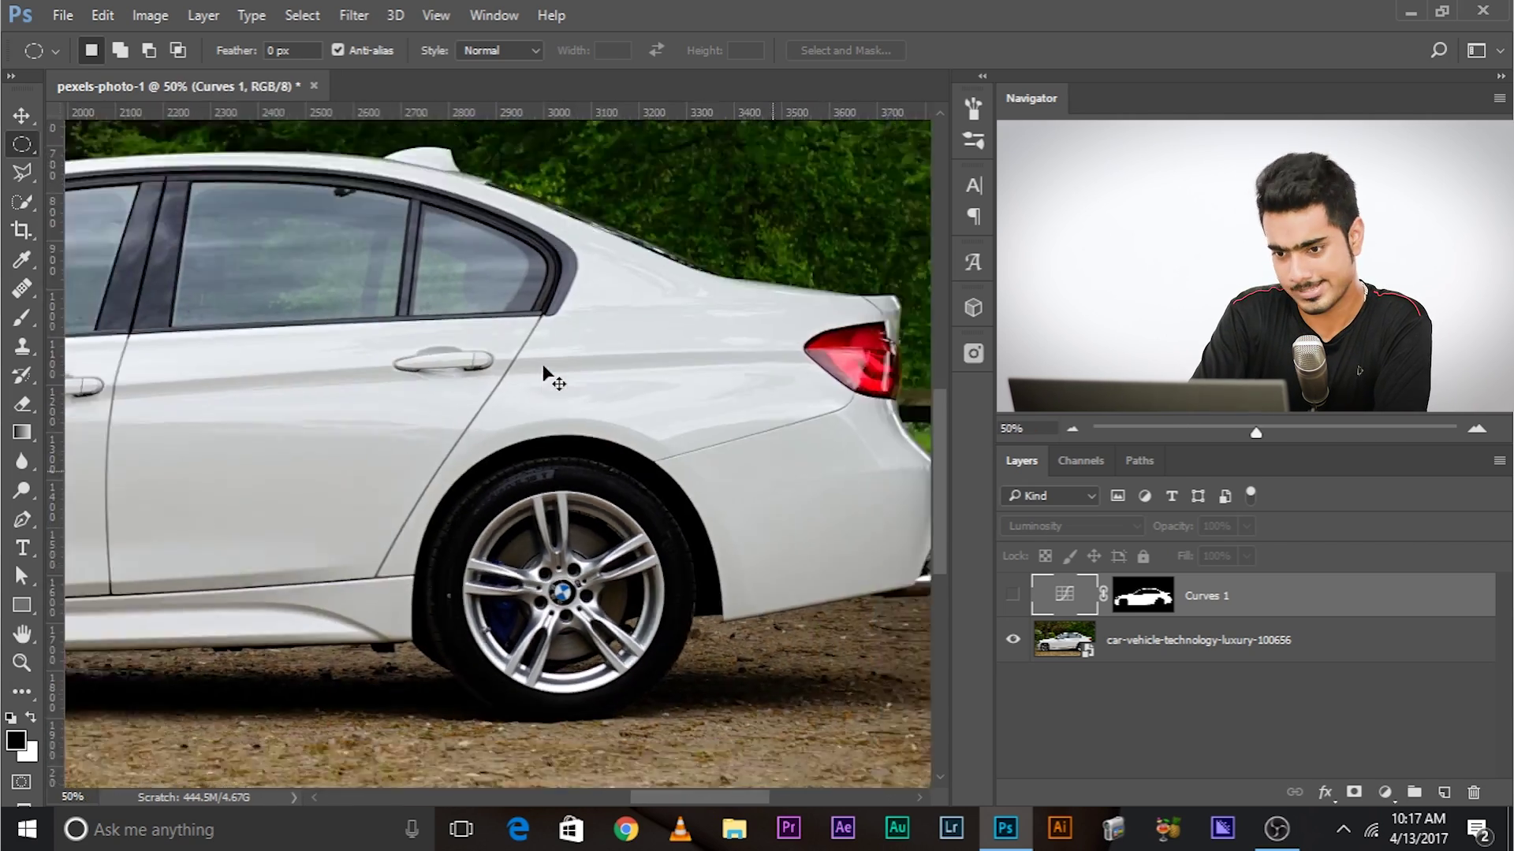
scroll(543, 368, "up", 1)
scroll(551, 377, "down", 1)
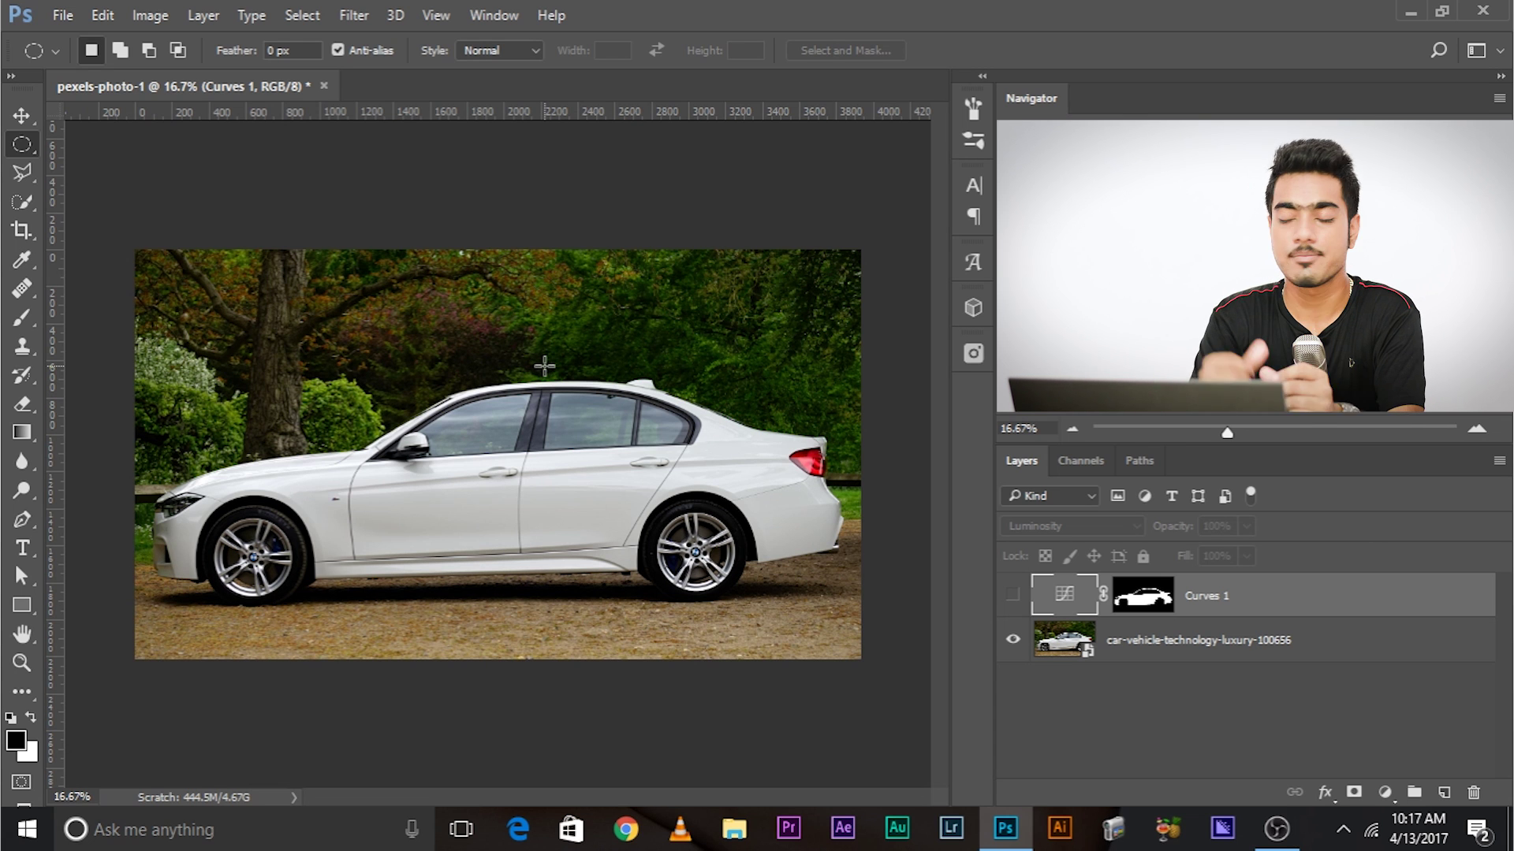
left_click(1012, 597)
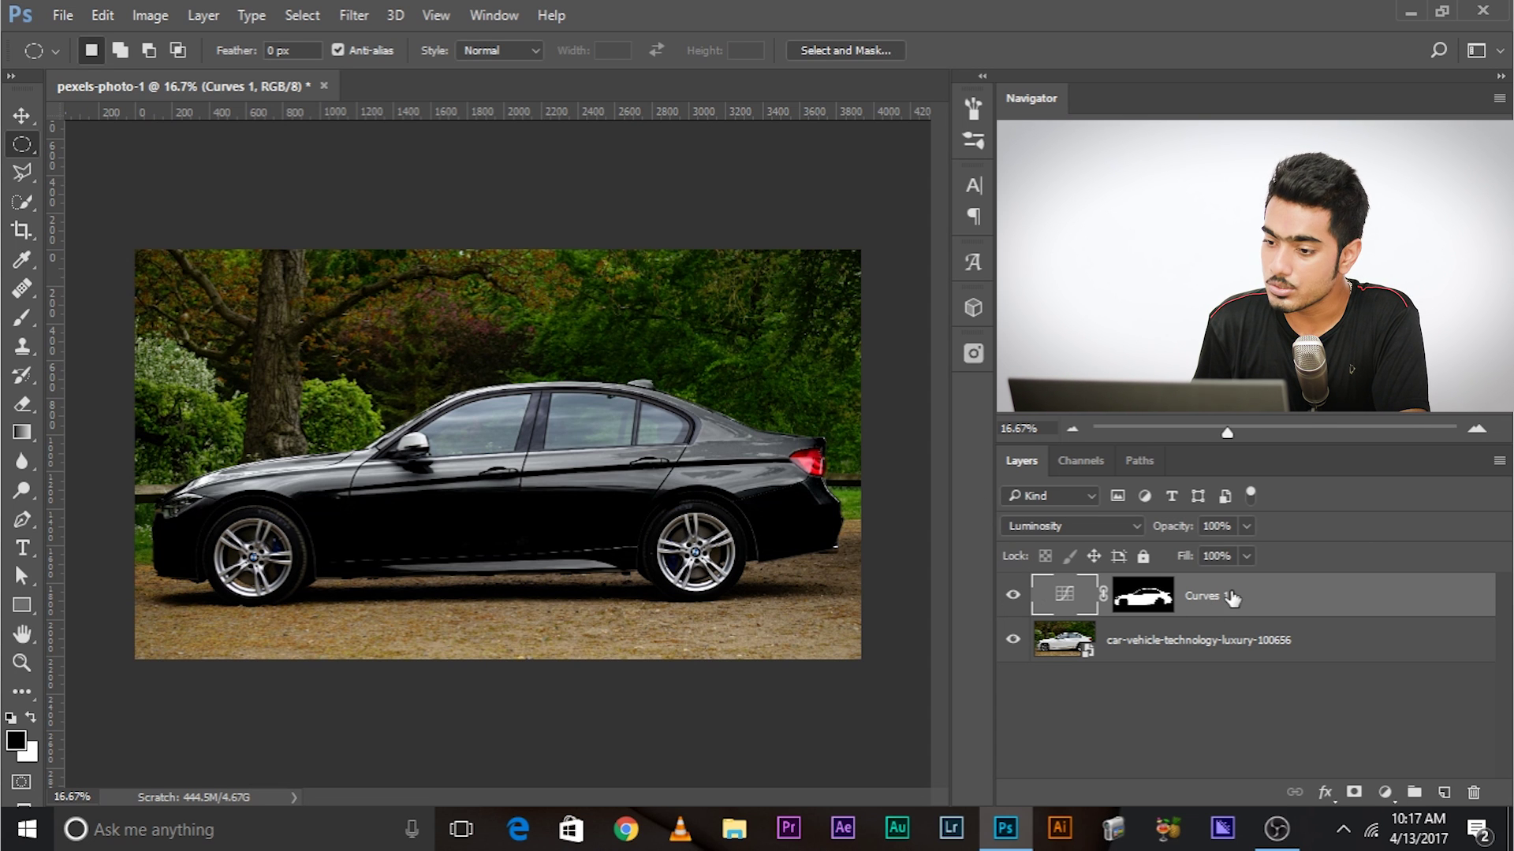
Step: In the Curves layer's Blending Options, split the Underlying Layer's black Blend If slider to about 7 / 155 and apply it
right_click(1236, 593)
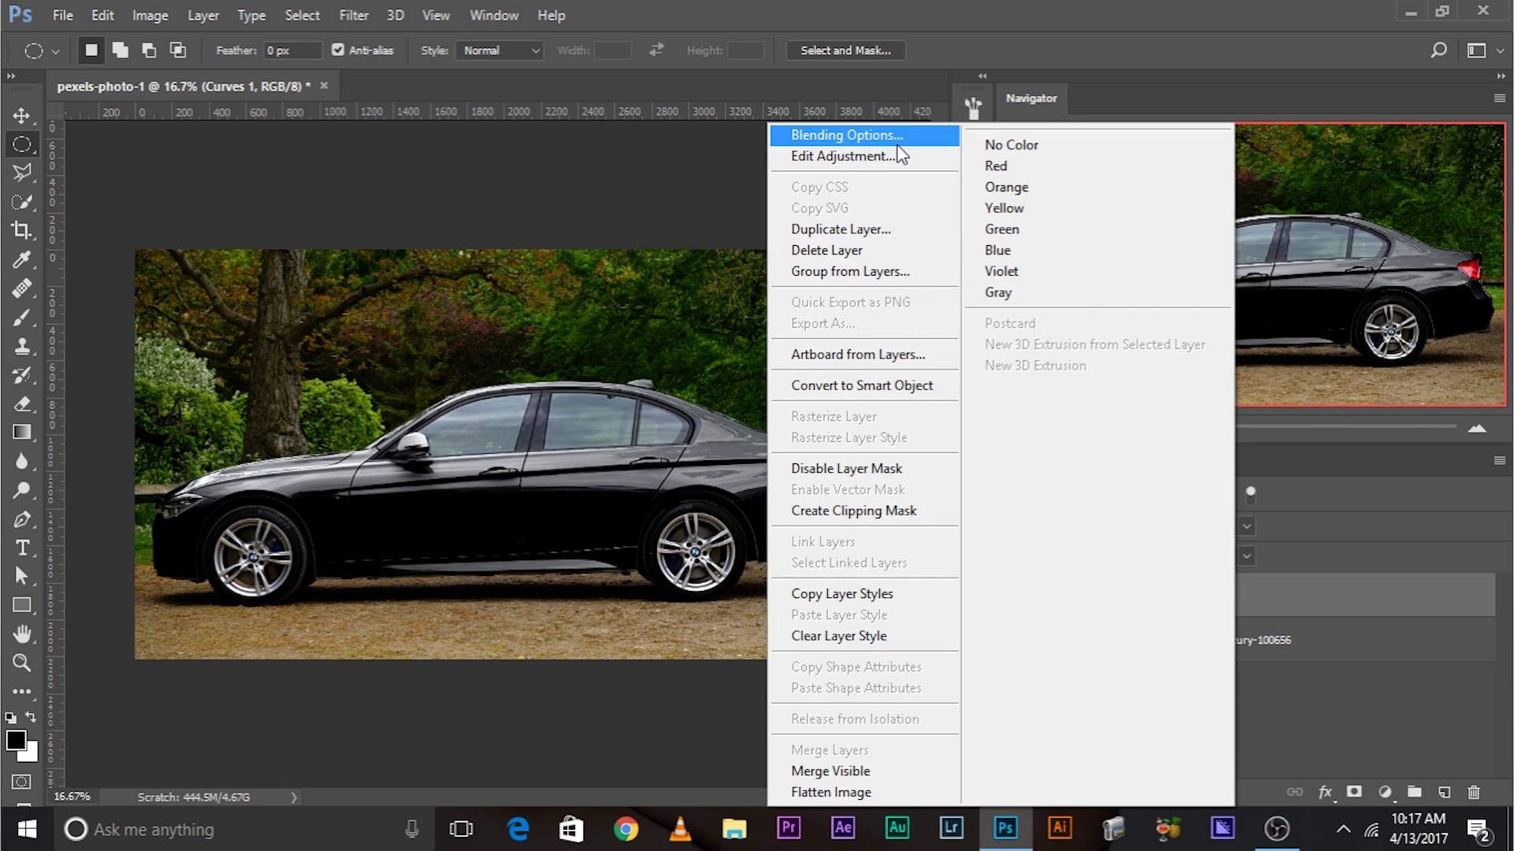
left_click(675, 249)
key("ctrl+plus")
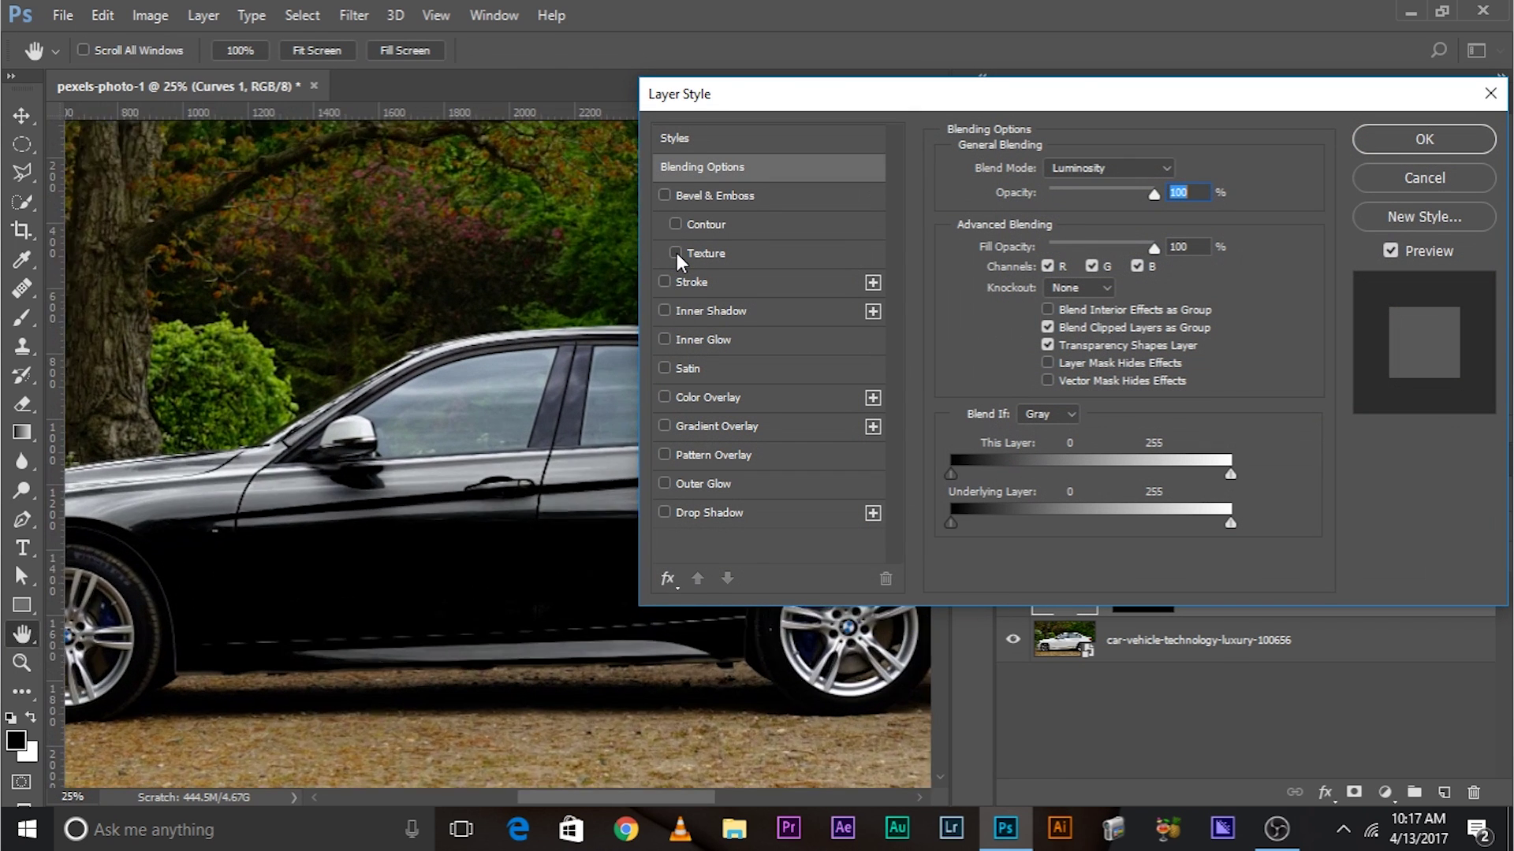
left_click_drag(743, 93, 845, 63)
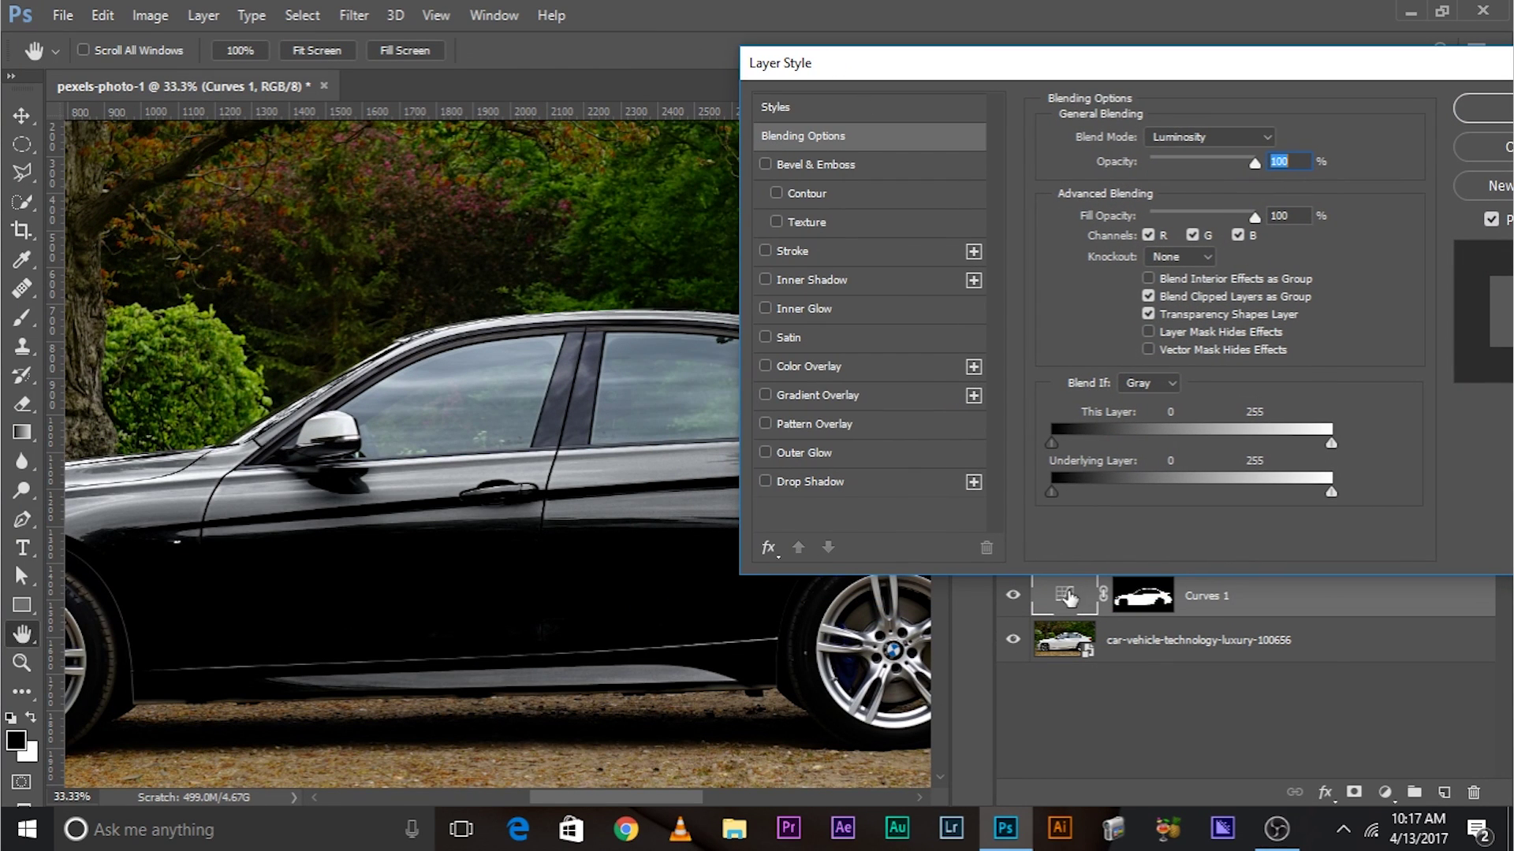
left_click_drag(1052, 493, 1242, 497)
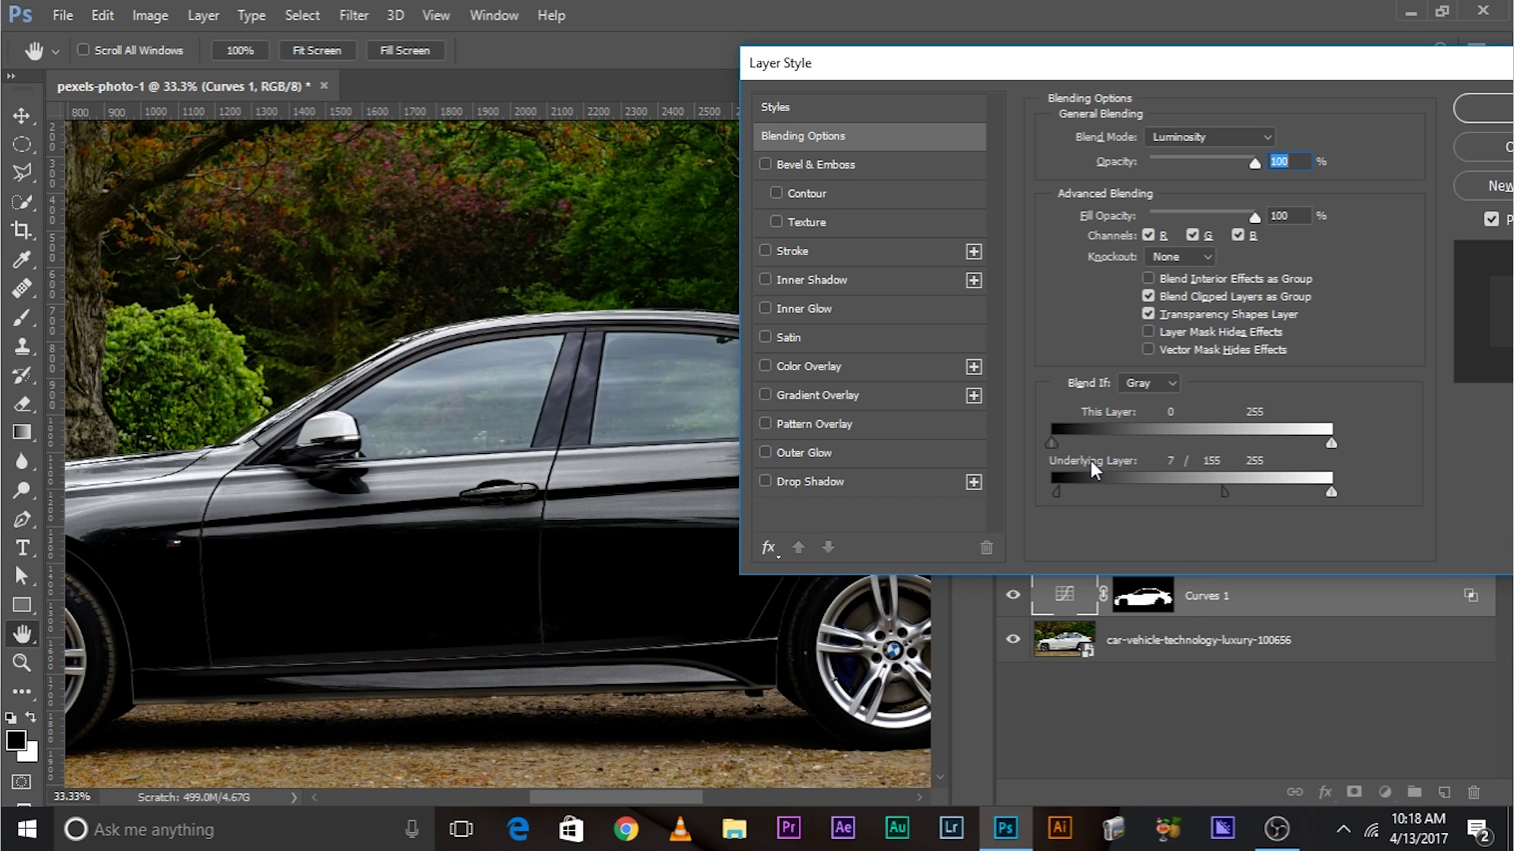
left_click_drag(1196, 488, 1223, 478)
mouse_move(1212, 492)
left_mouse_down()
mouse_move(1197, 494)
mouse_move(1213, 491)
left_mouse_up()
left_click(1497, 123)
key("m")
scroll(626, 361, "down", 4)
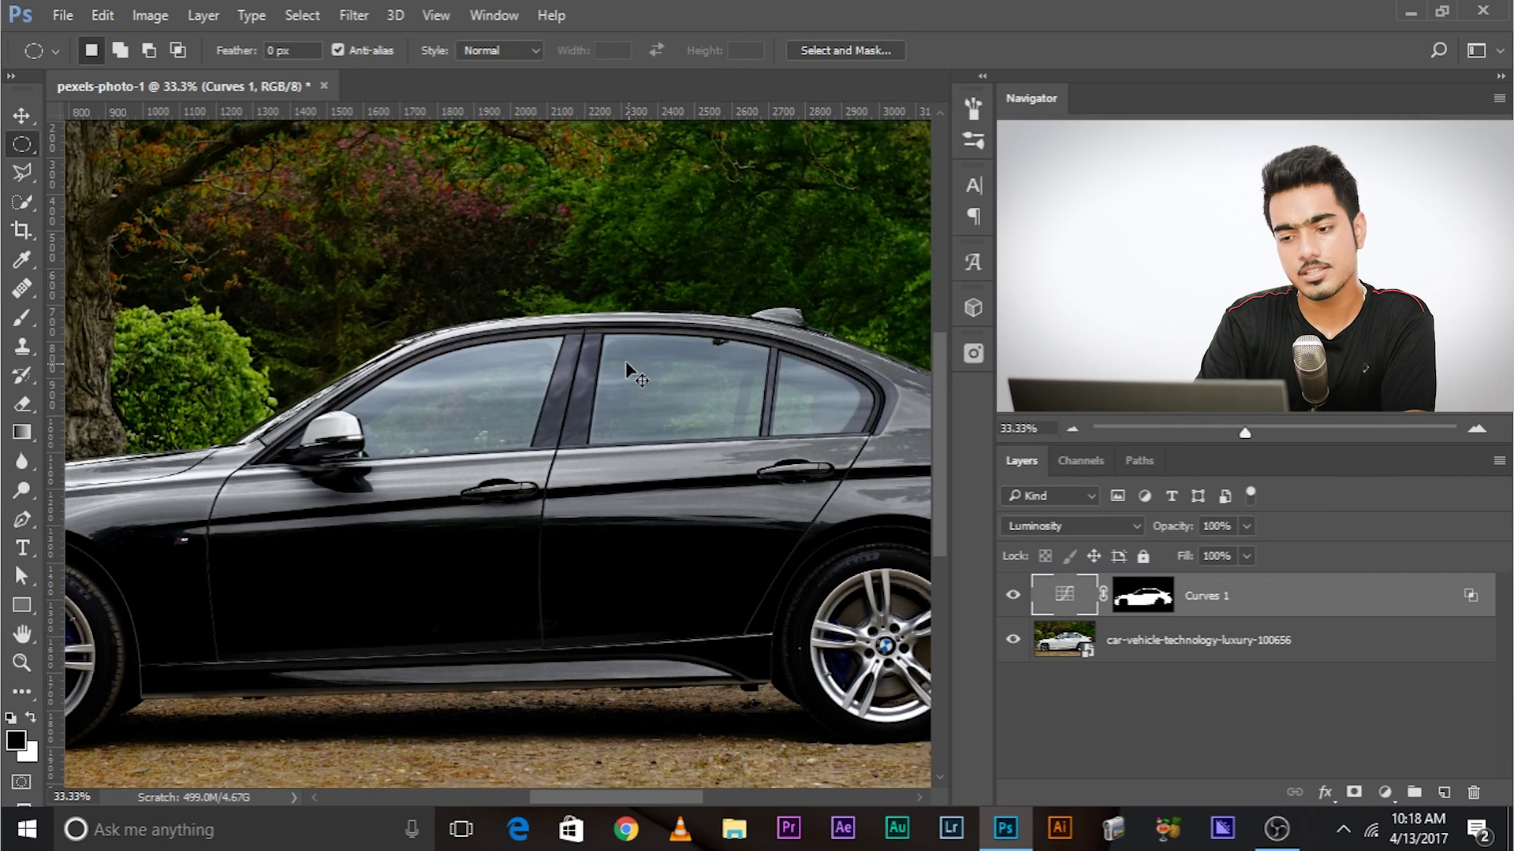
scroll(628, 366, "up", 2)
scroll(628, 371, "up", 4)
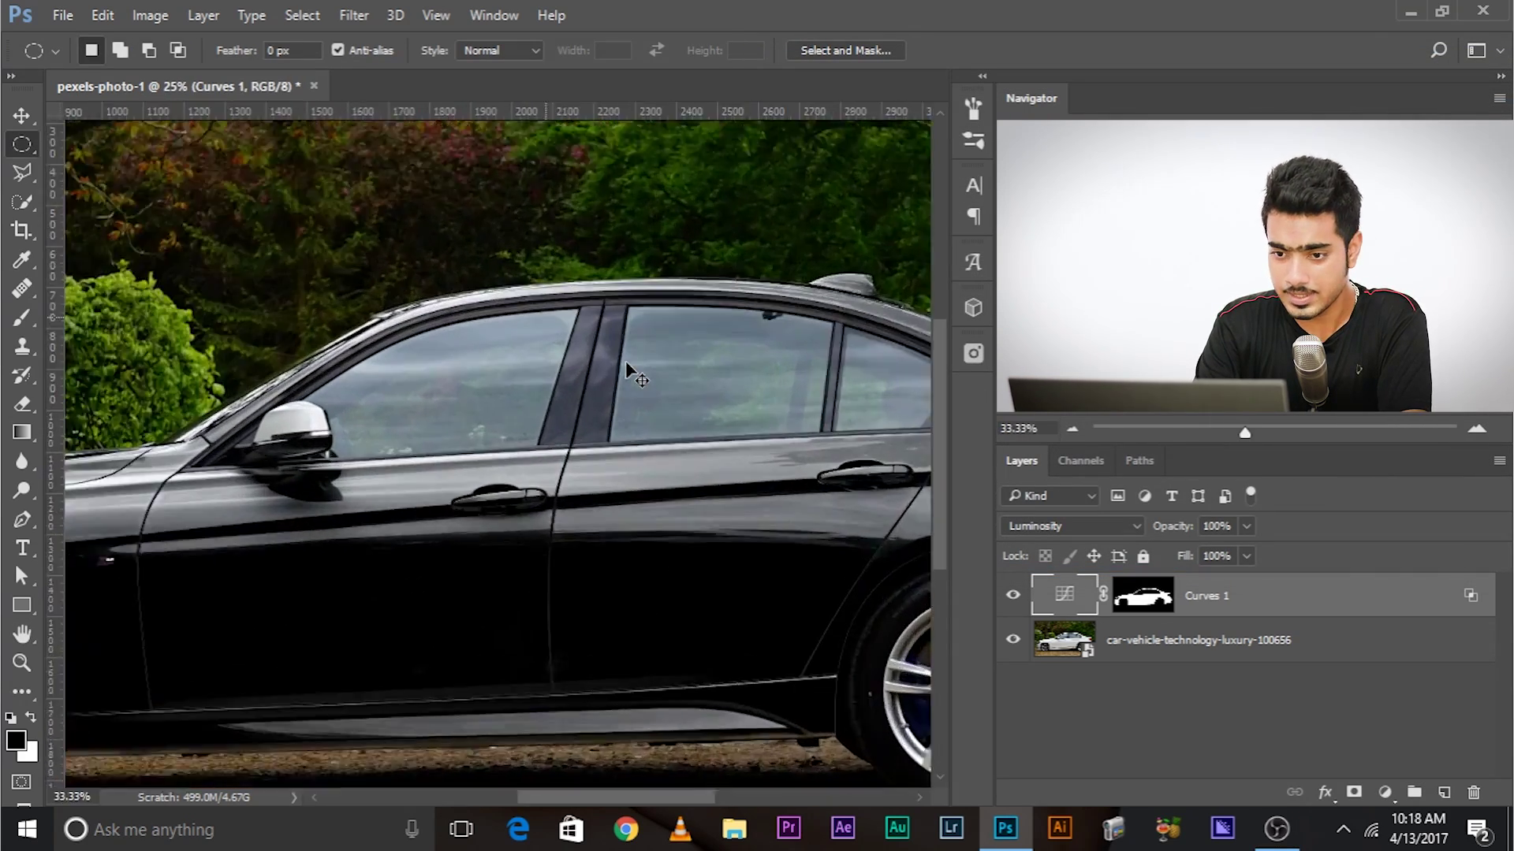
Step: Inspect the darkened doors and lower sill up close for leftover colour fringes, and look over the whole car
left_click_drag(615, 361, 679, 145)
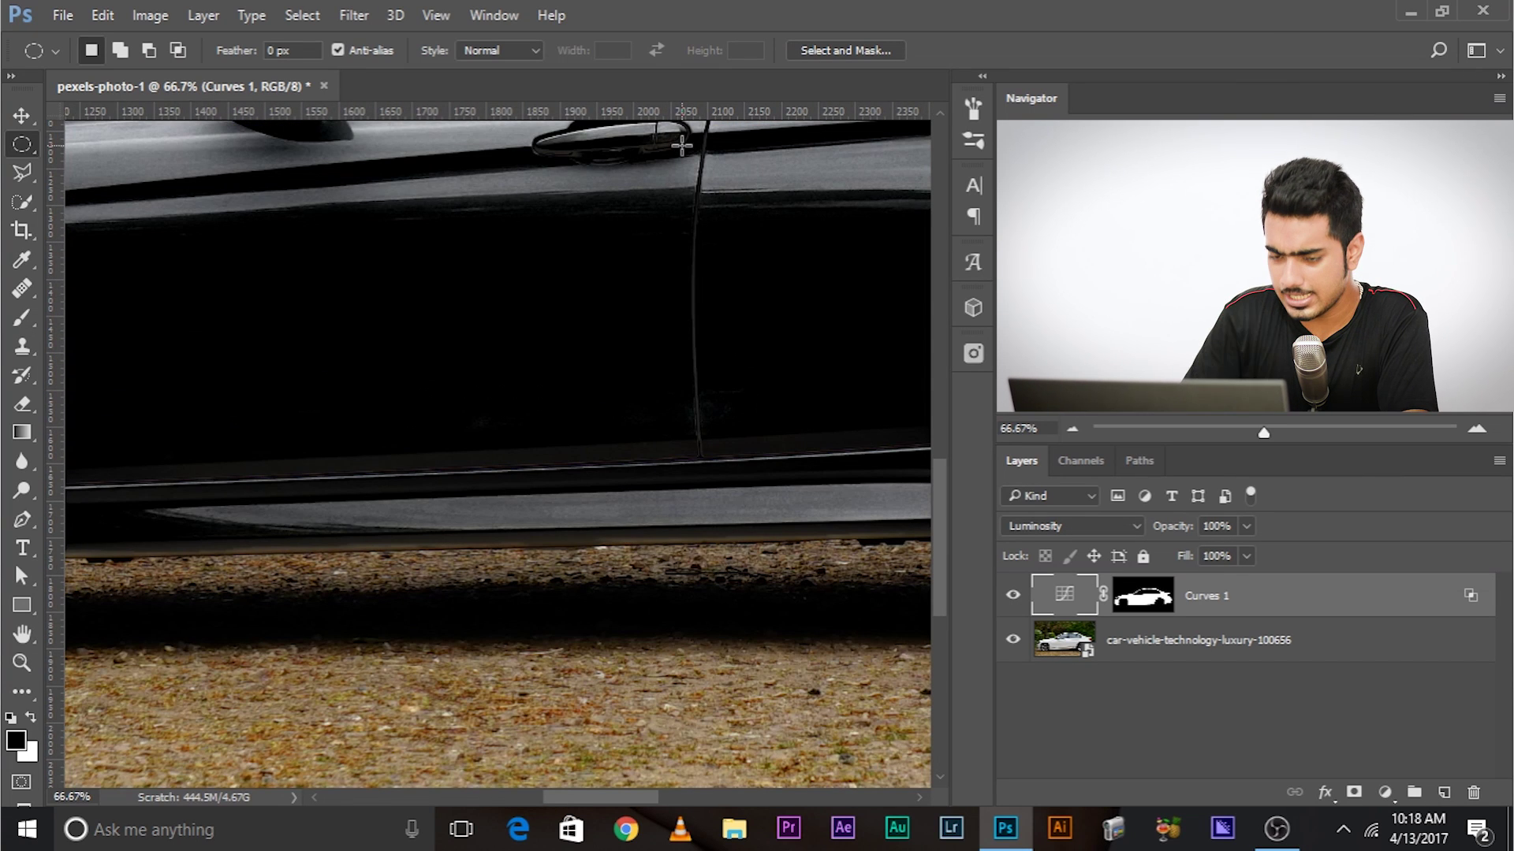
scroll(682, 152, "up", 5)
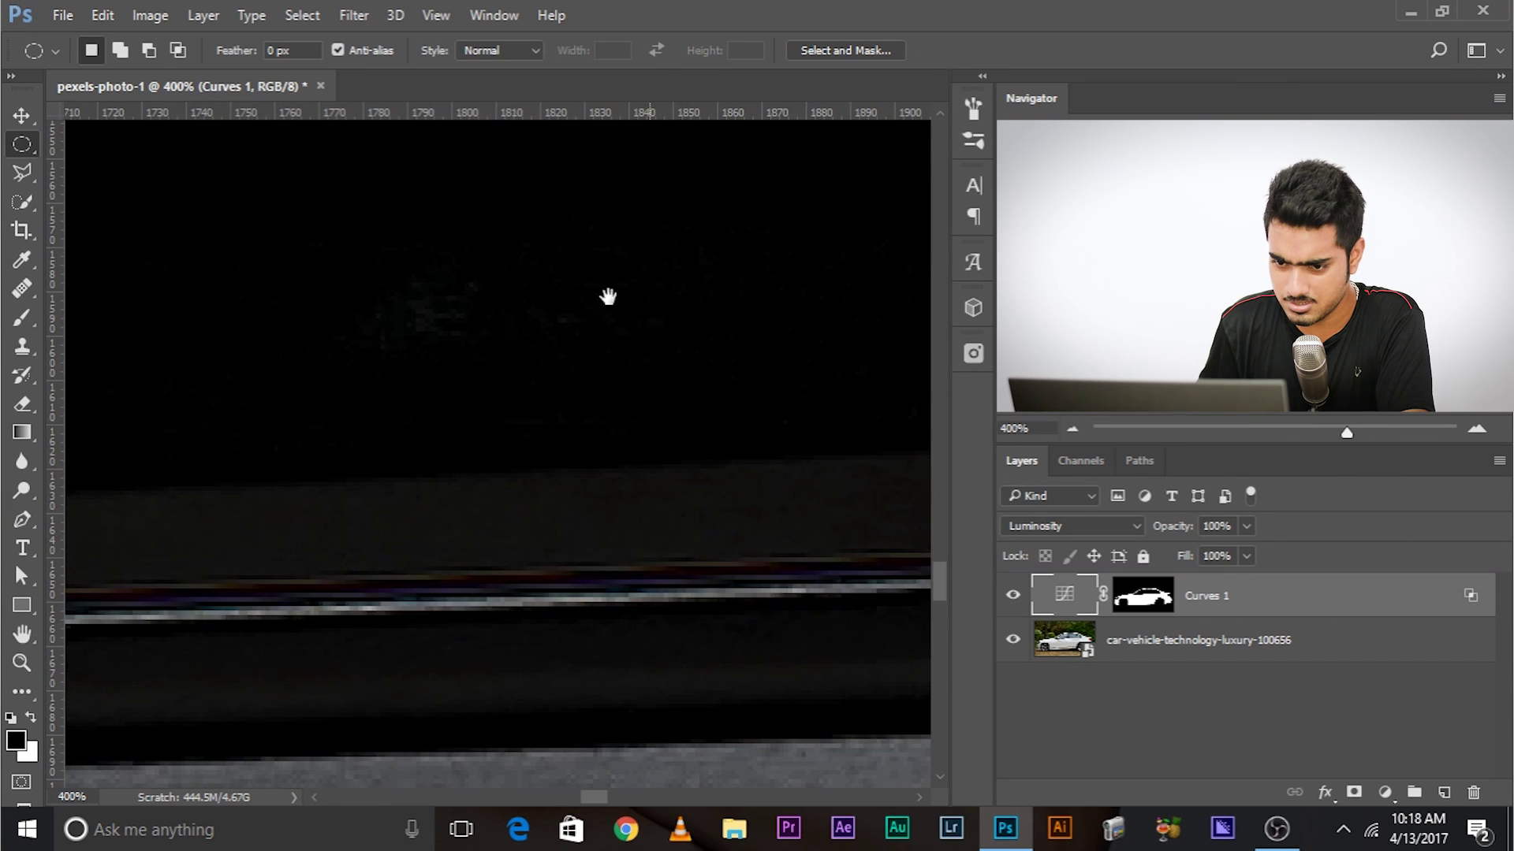
scroll(624, 462, "down", 1)
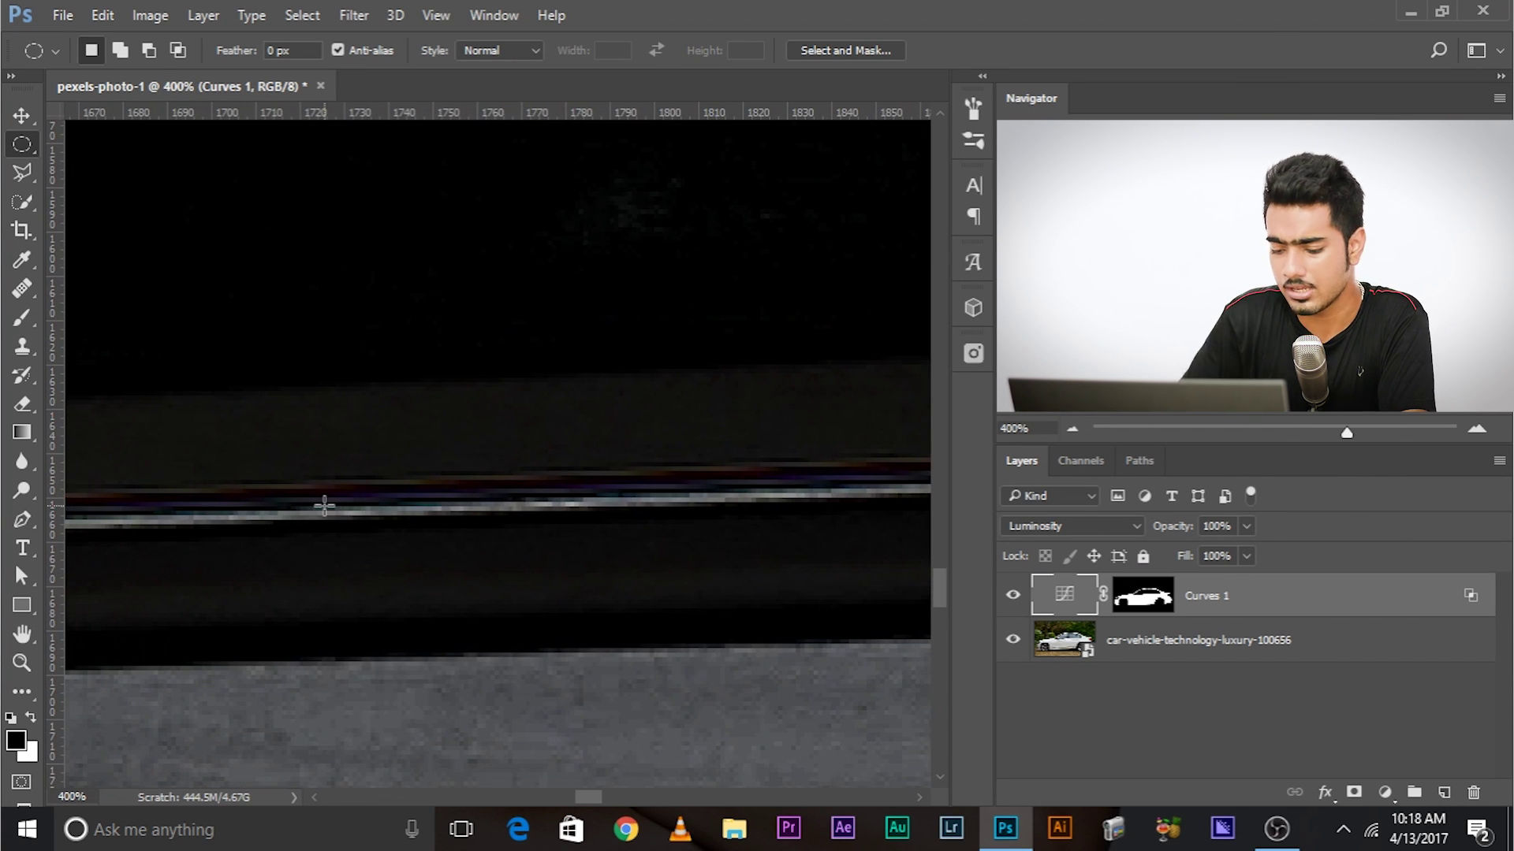
scroll(323, 512, "down", 6)
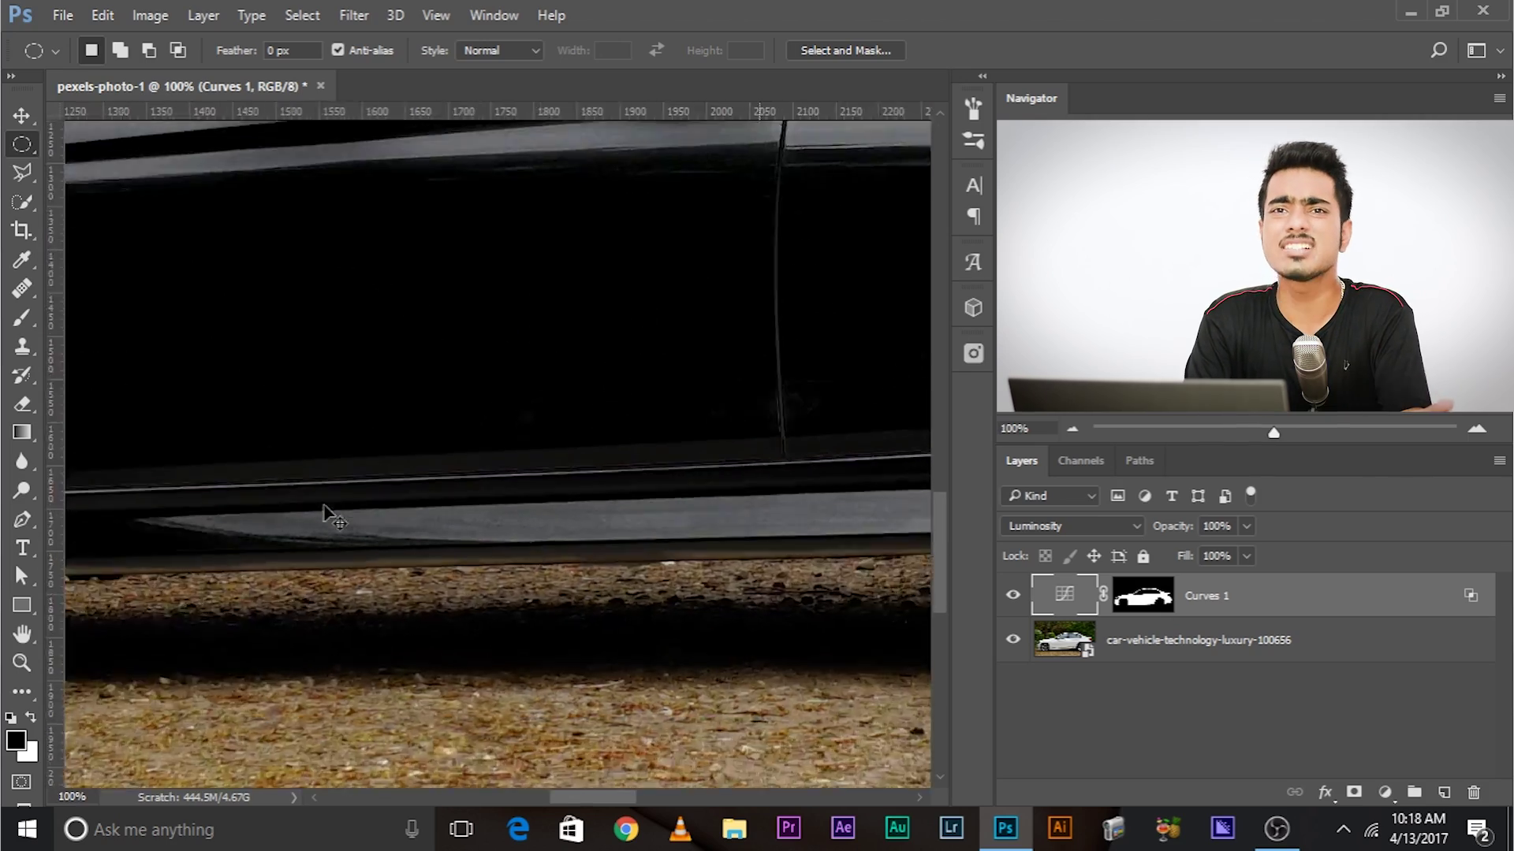
scroll(323, 512, "down", 2)
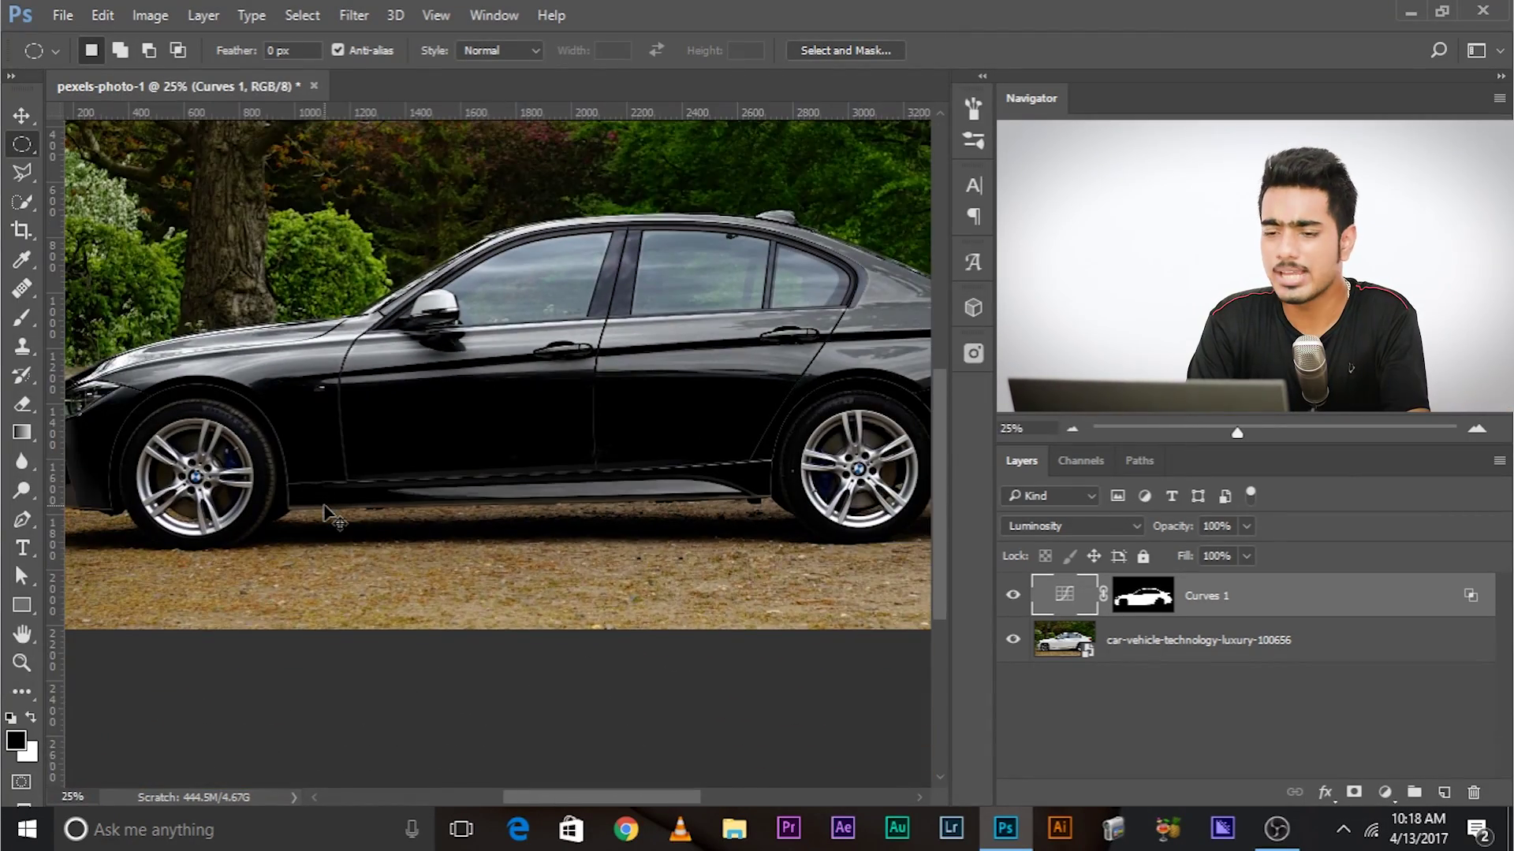
scroll(323, 513, "down", 2)
scroll(323, 512, "up", 1)
scroll(323, 512, "up", 1)
scroll(323, 513, "down", 1)
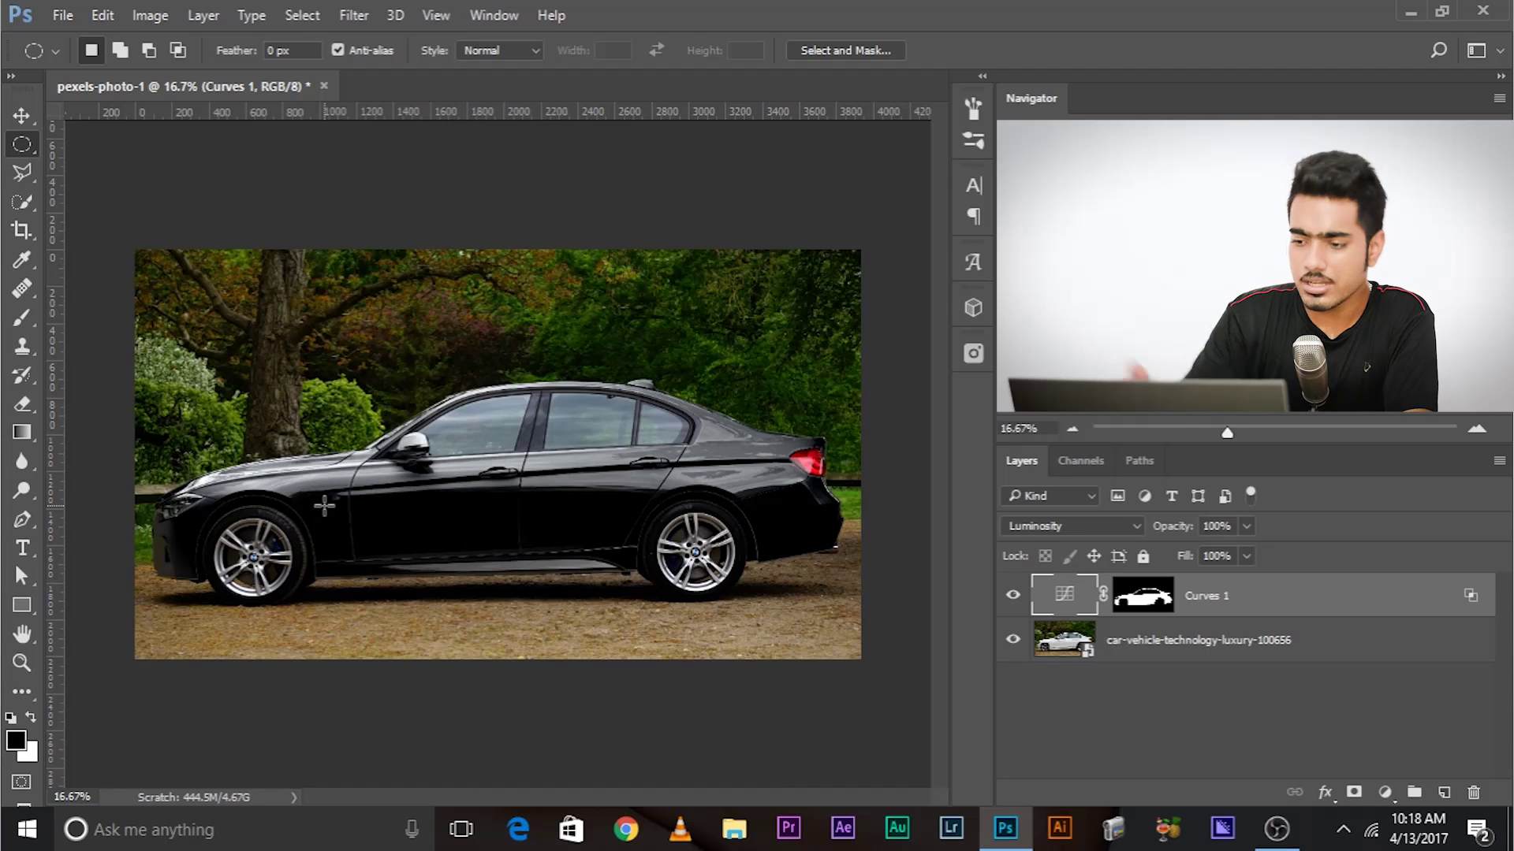
Step: Add a Black & White adjustment directly above the car photo and replace its mask with a copy of the Curves layer's mask
left_click(1374, 646)
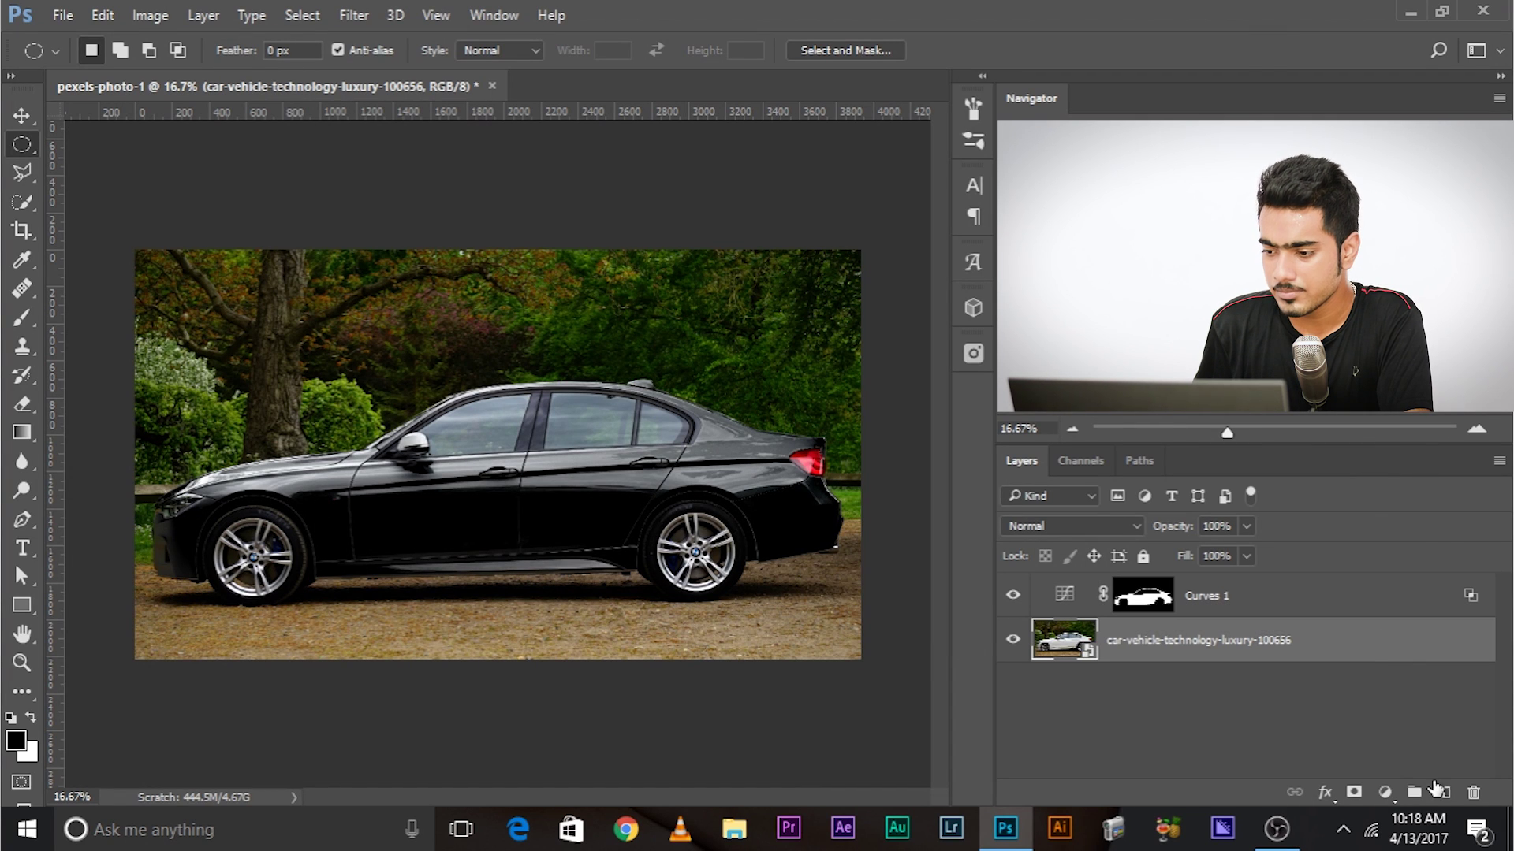
left_click(1386, 793)
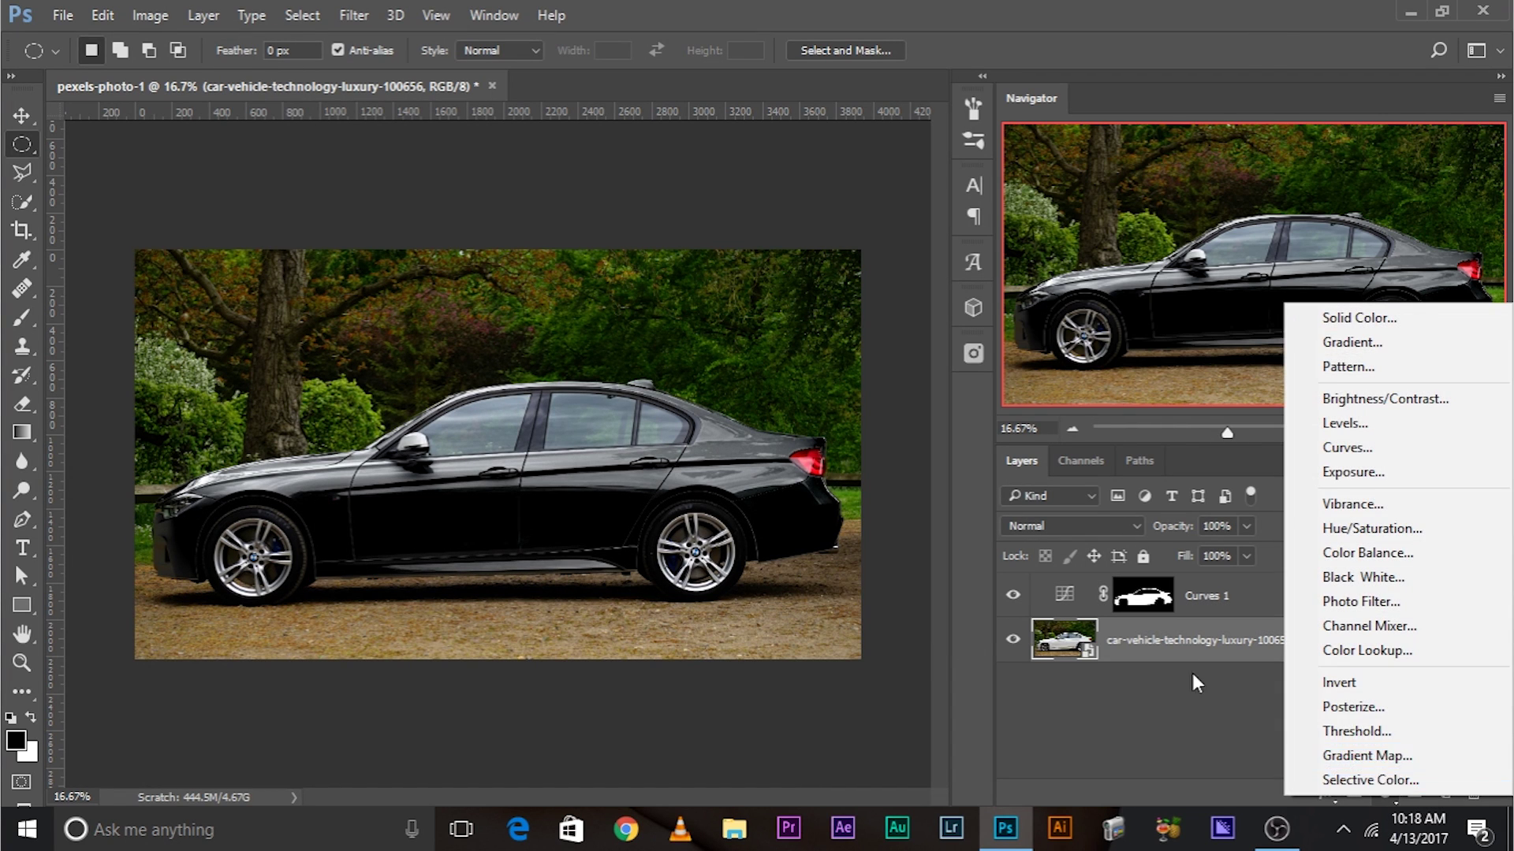
left_click(1192, 674)
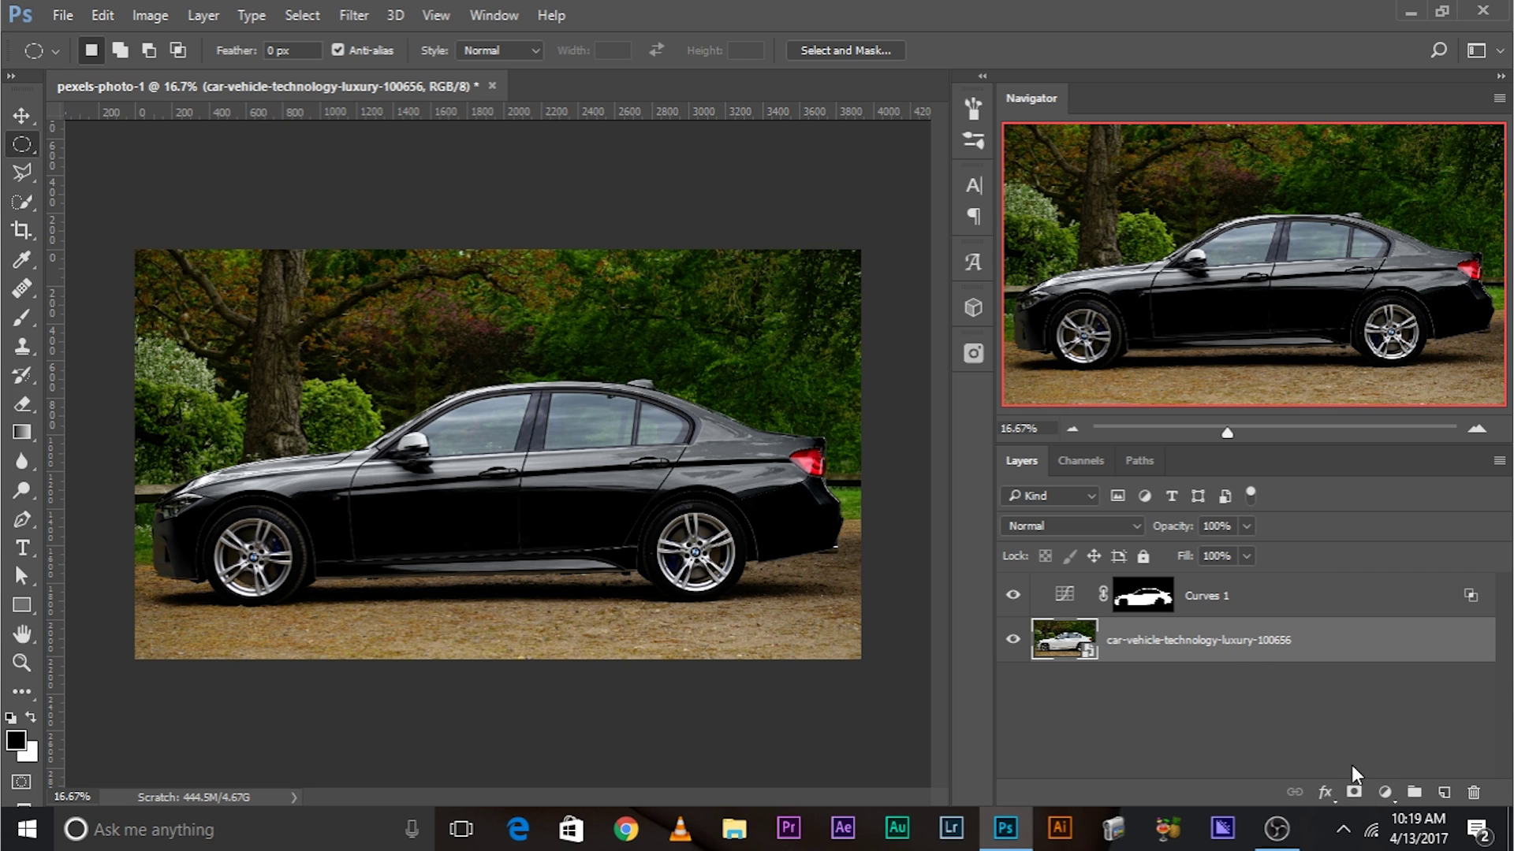
left_click(1385, 793)
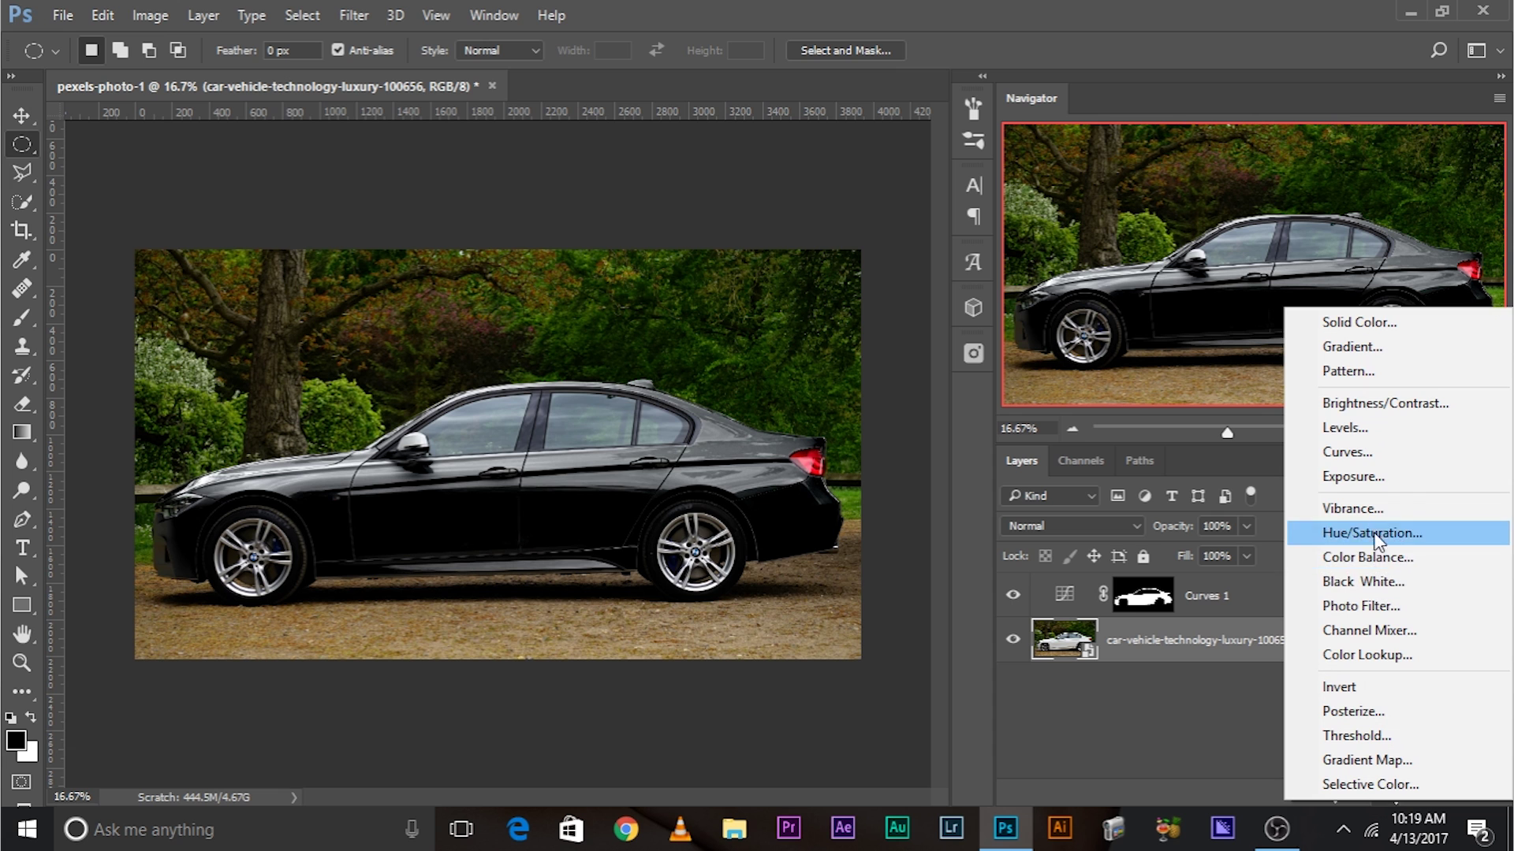
left_click(1372, 589)
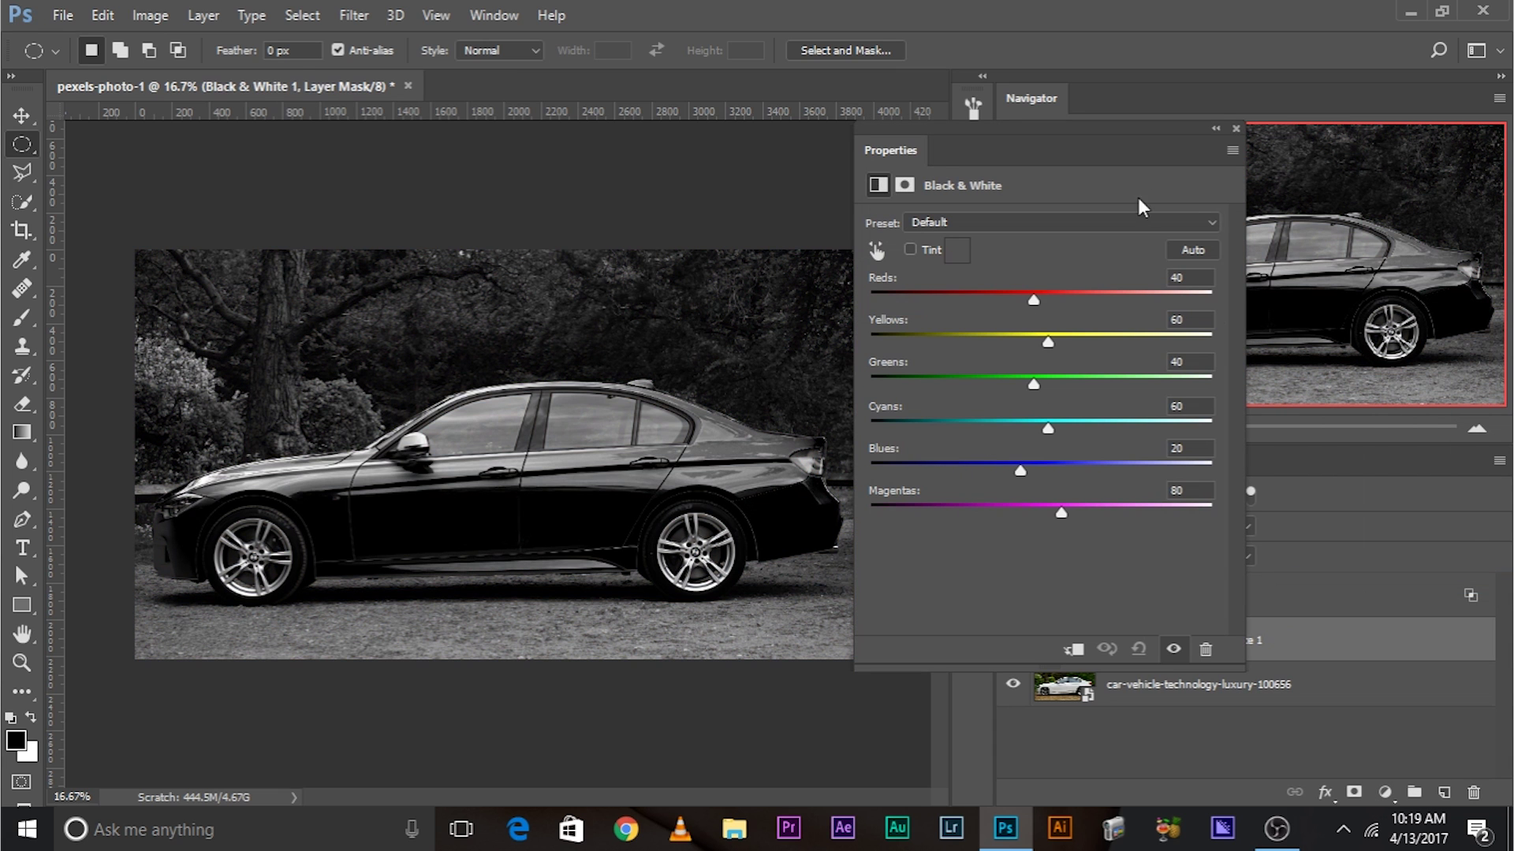
left_click(1235, 128)
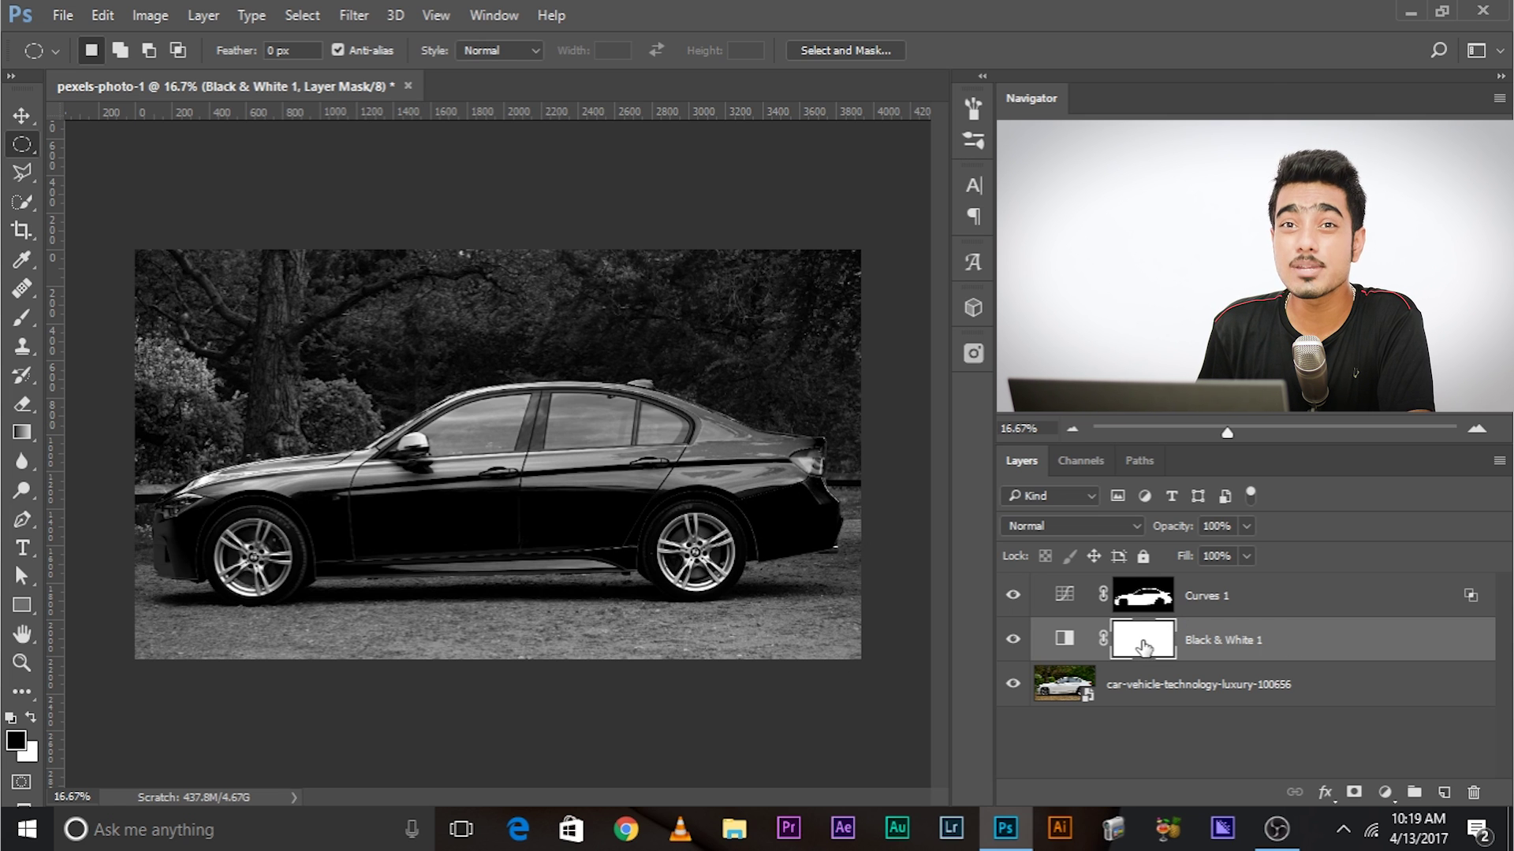
left_click_drag(1143, 642, 1177, 601)
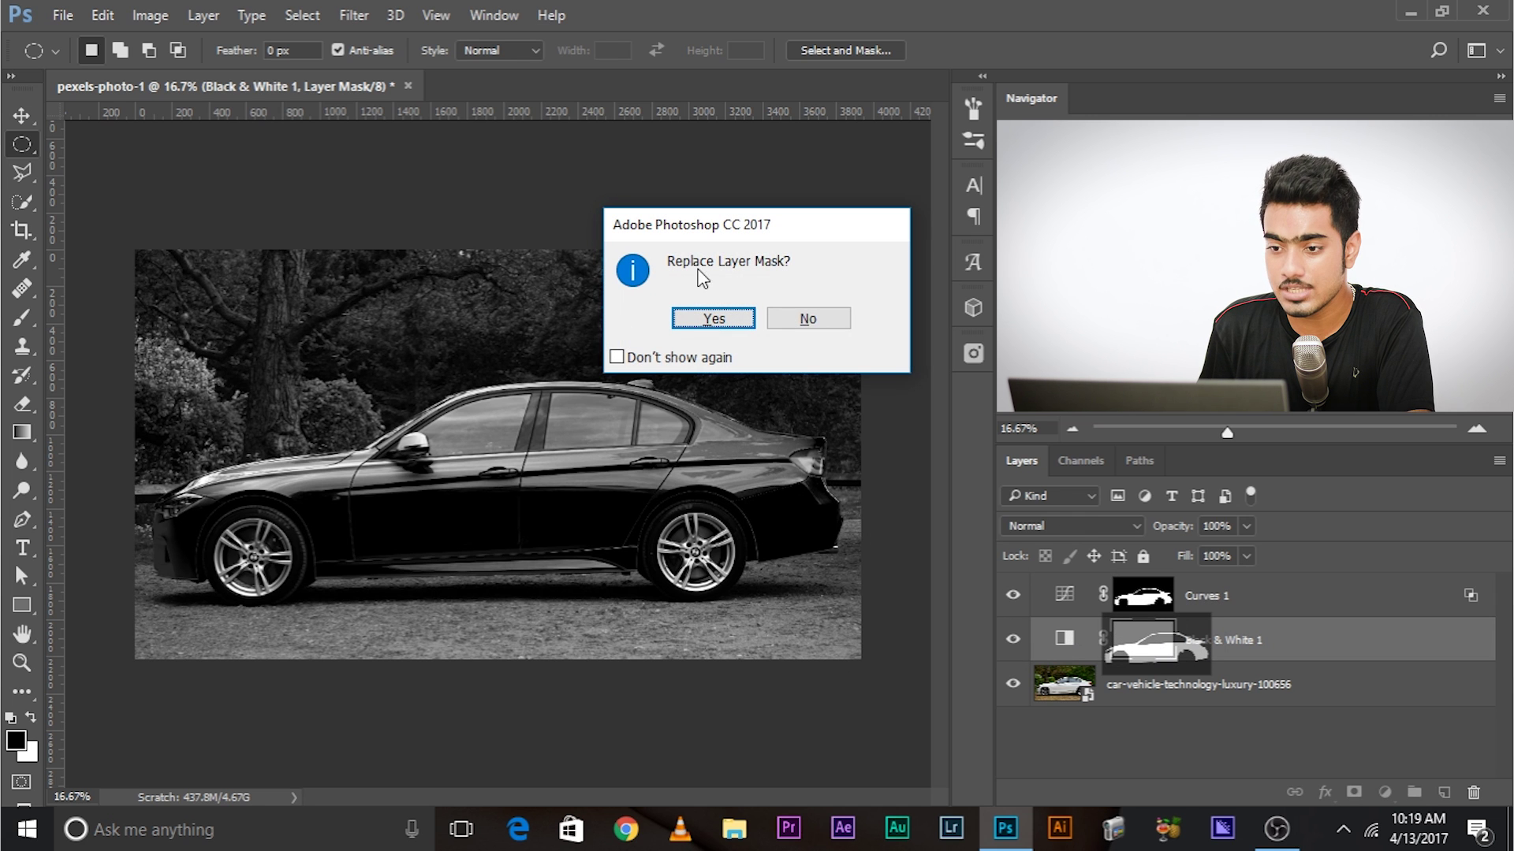
left_click(704, 319)
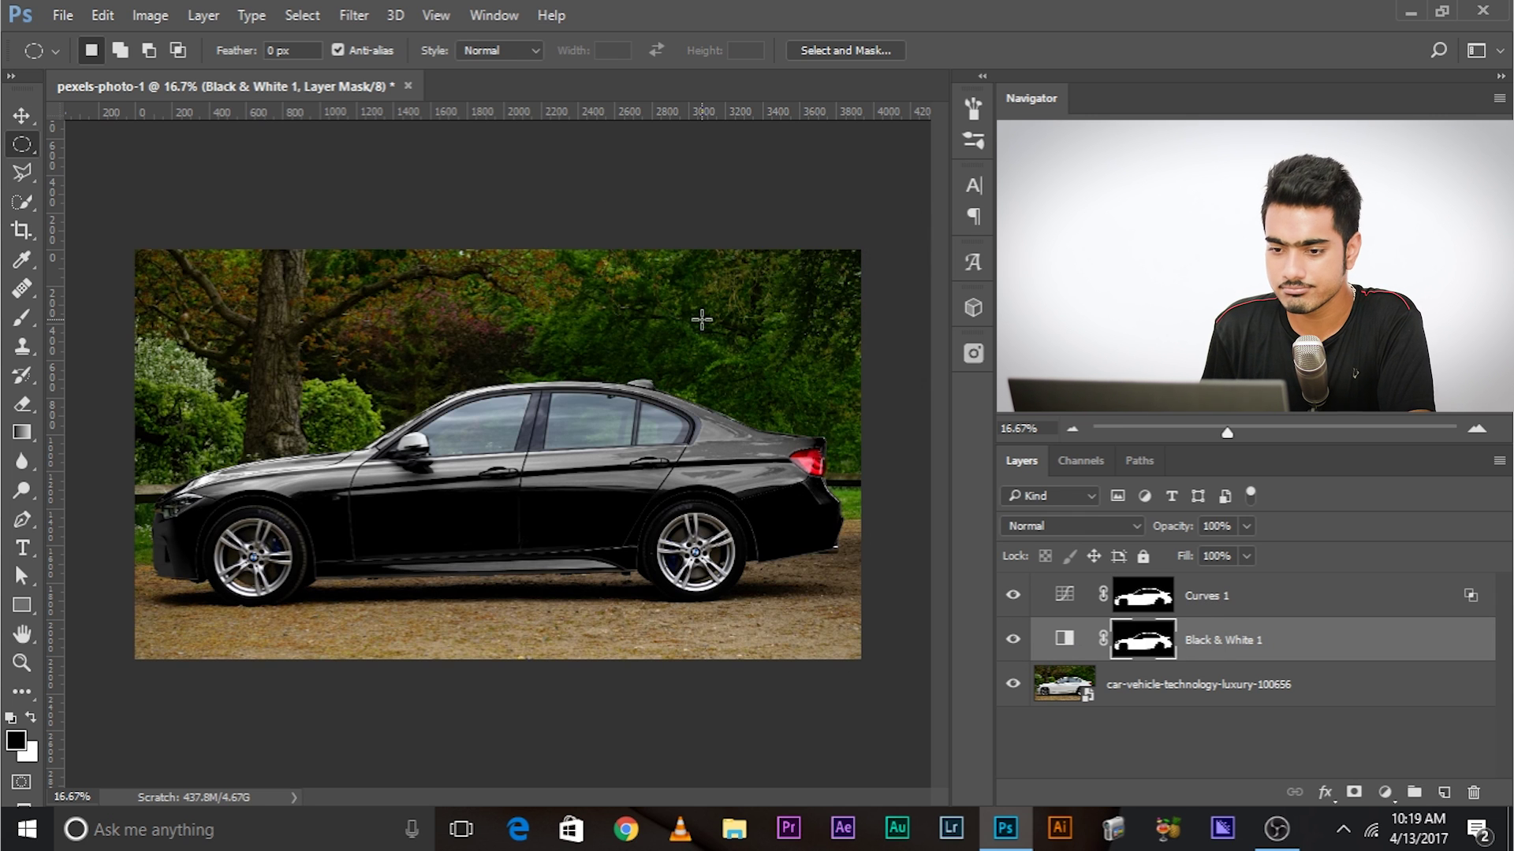
Step: Inspect the door and sill edges, comparing them with the Black & White layer hidden and shown
scroll(699, 497, "up", 3)
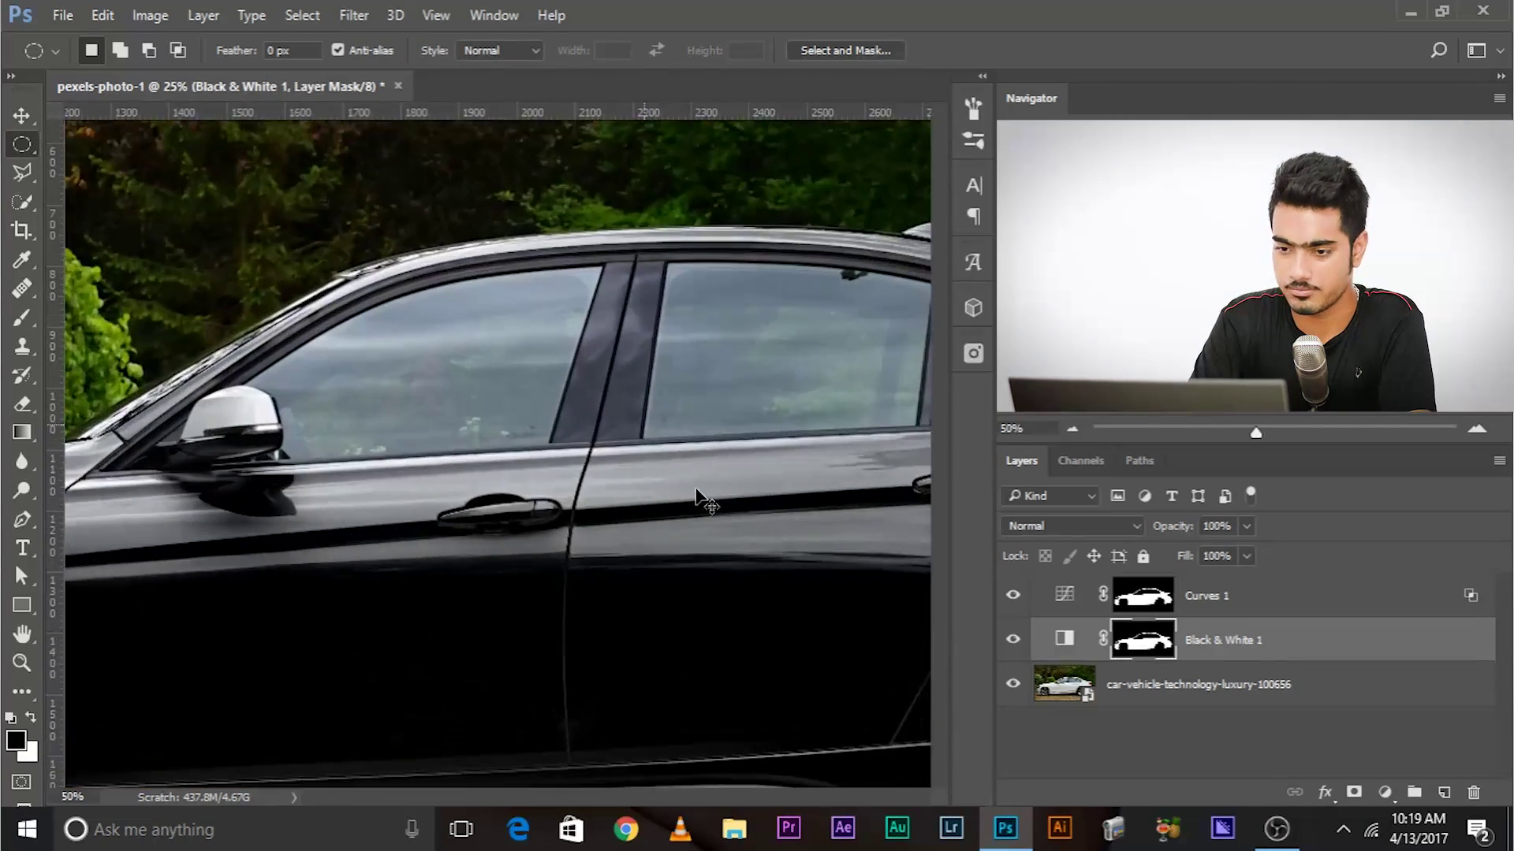
scroll(699, 497, "up", 2)
scroll(552, 433, "down", 4)
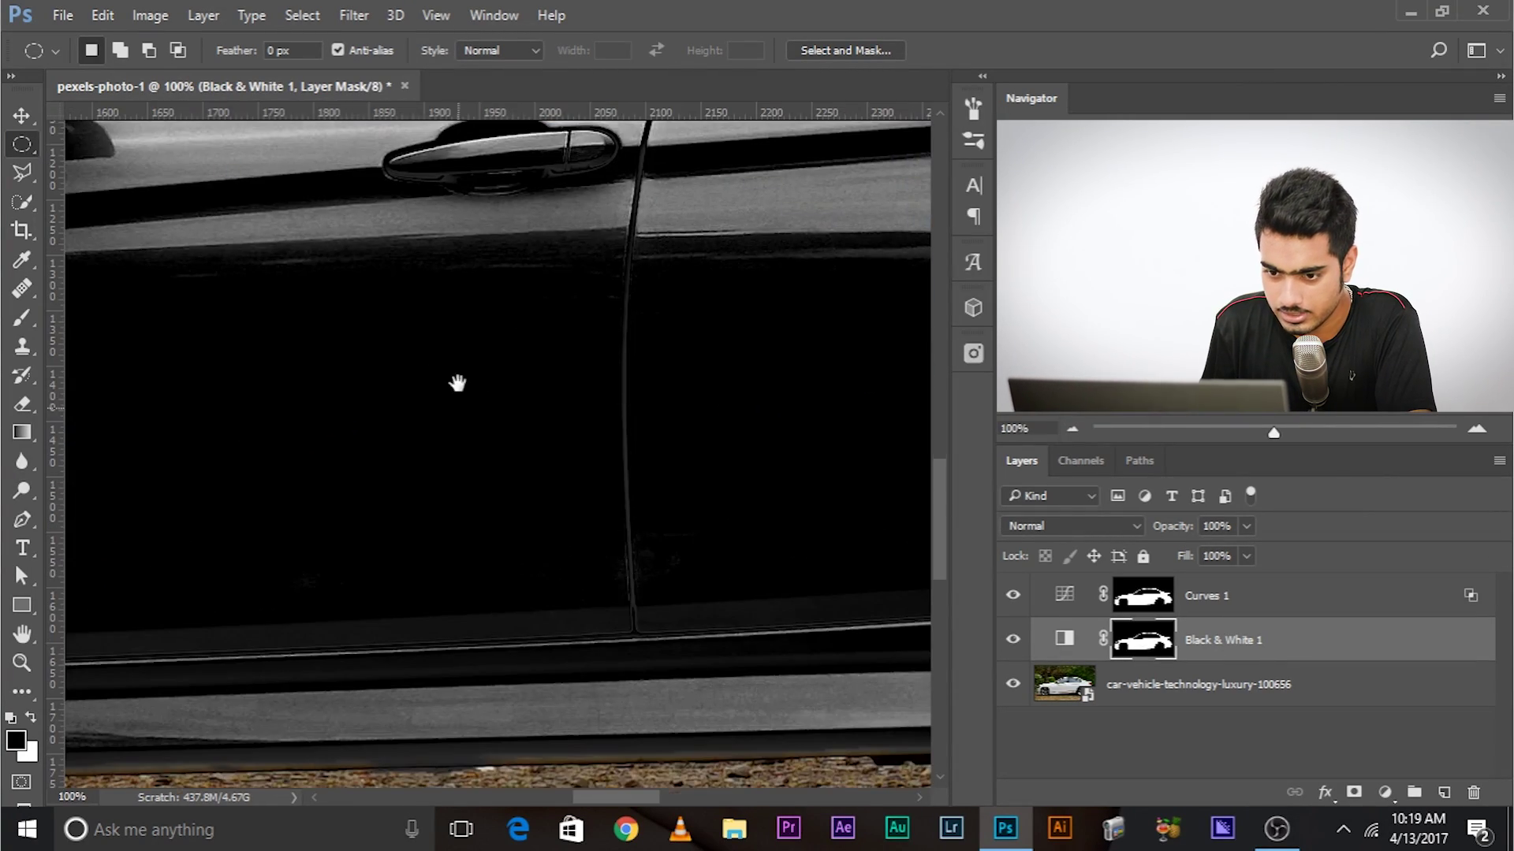
left_click_drag(457, 383, 378, 220)
scroll(378, 221, "up", 2)
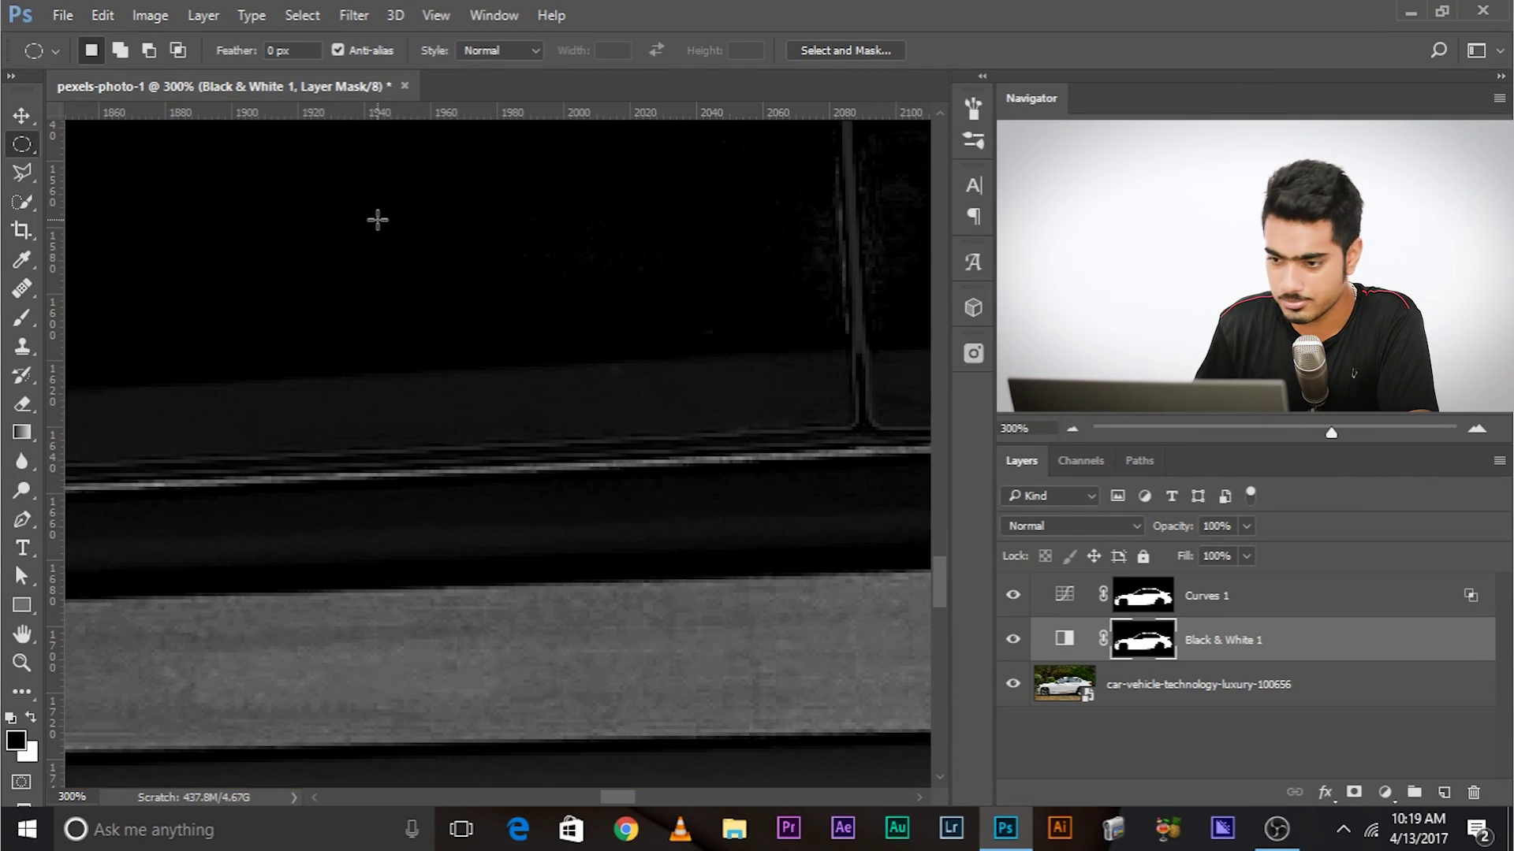
left_click(1012, 640)
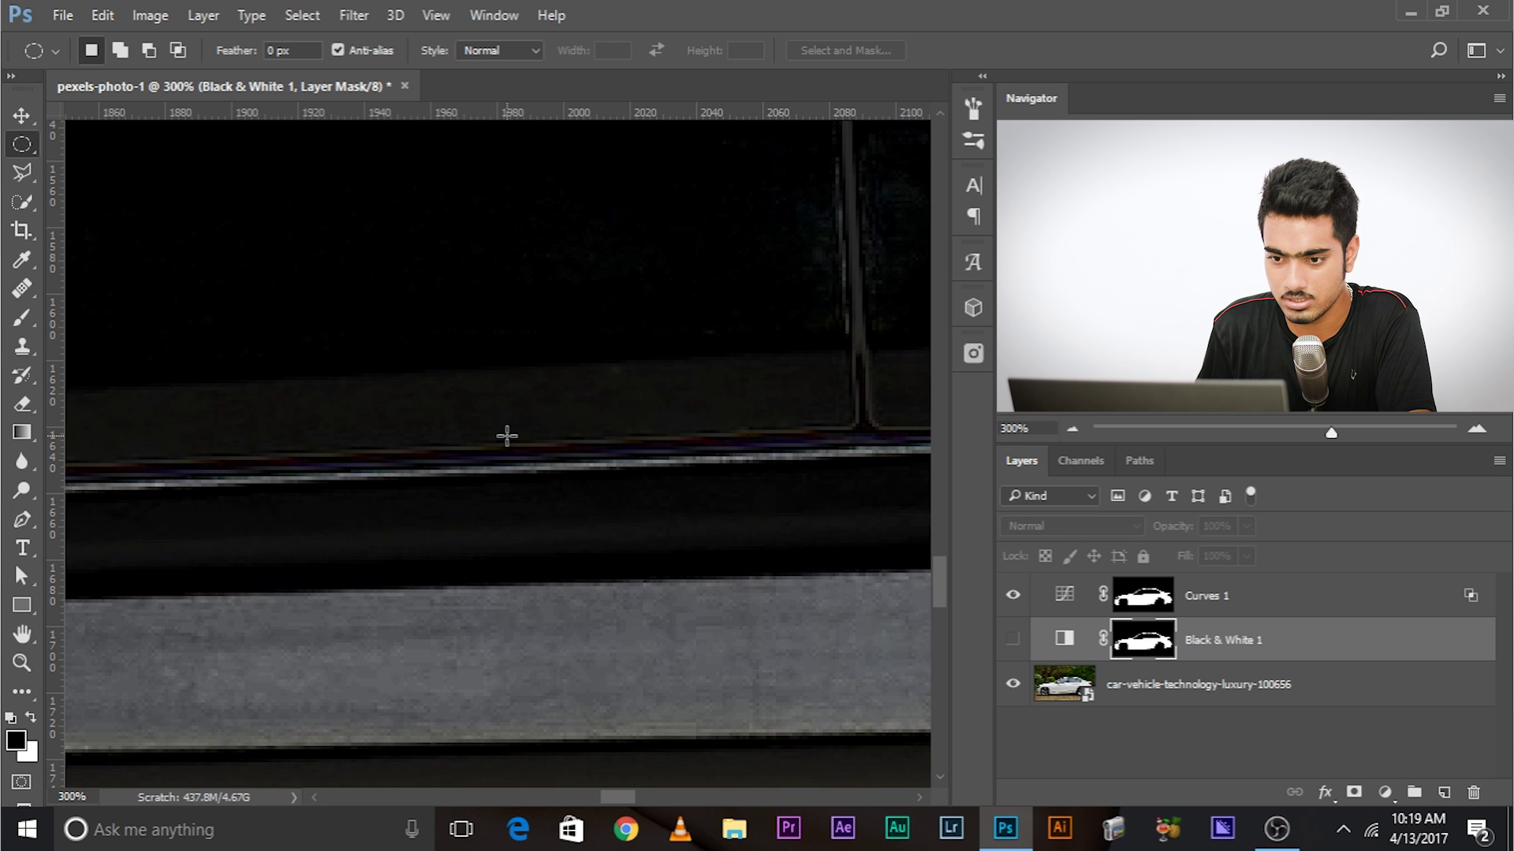
left_click(1013, 643)
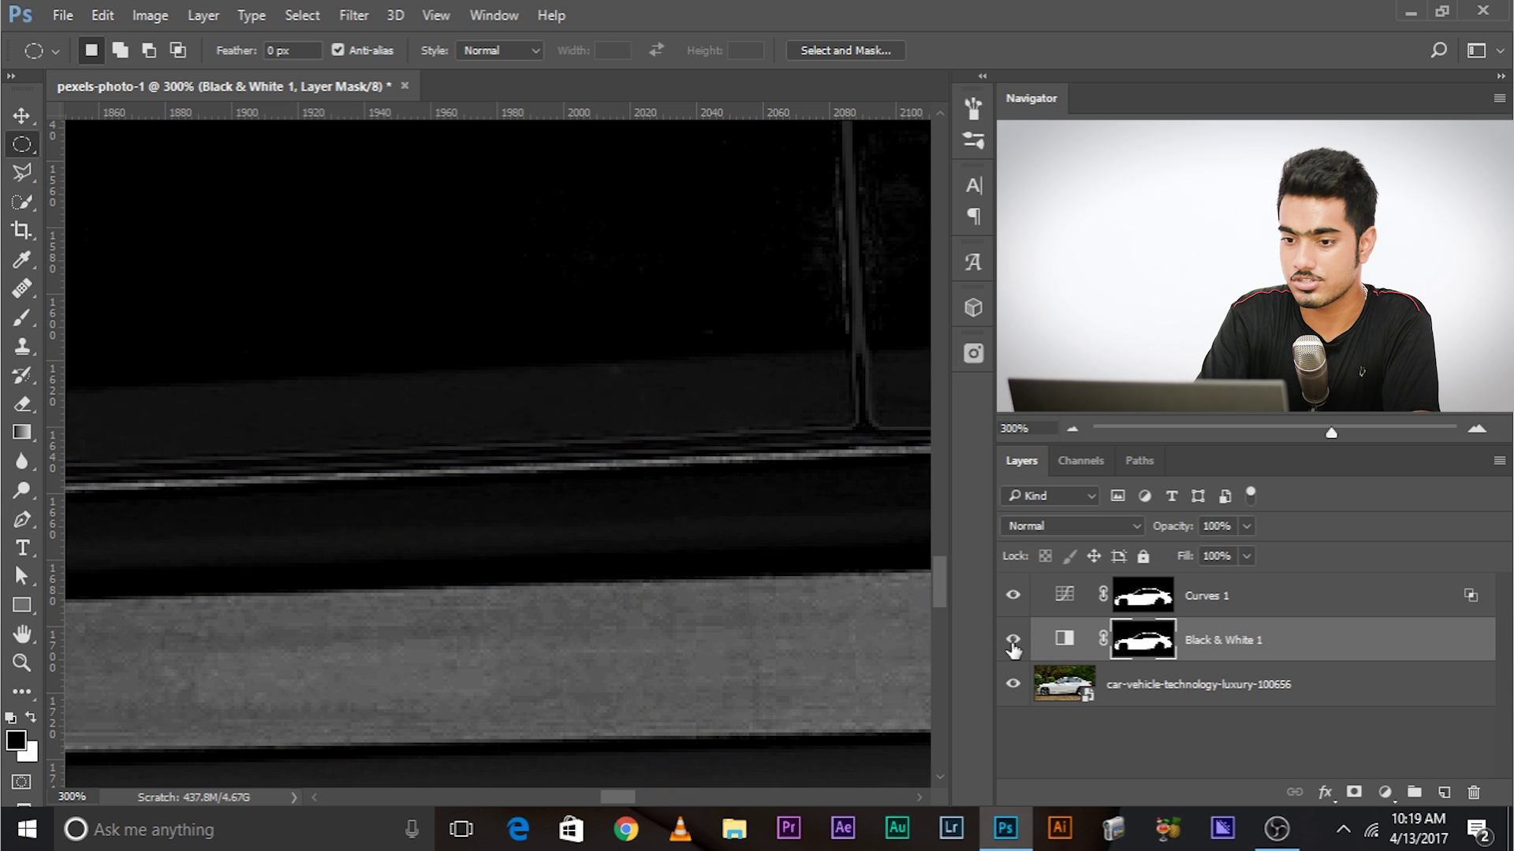
key("ctrl+0")
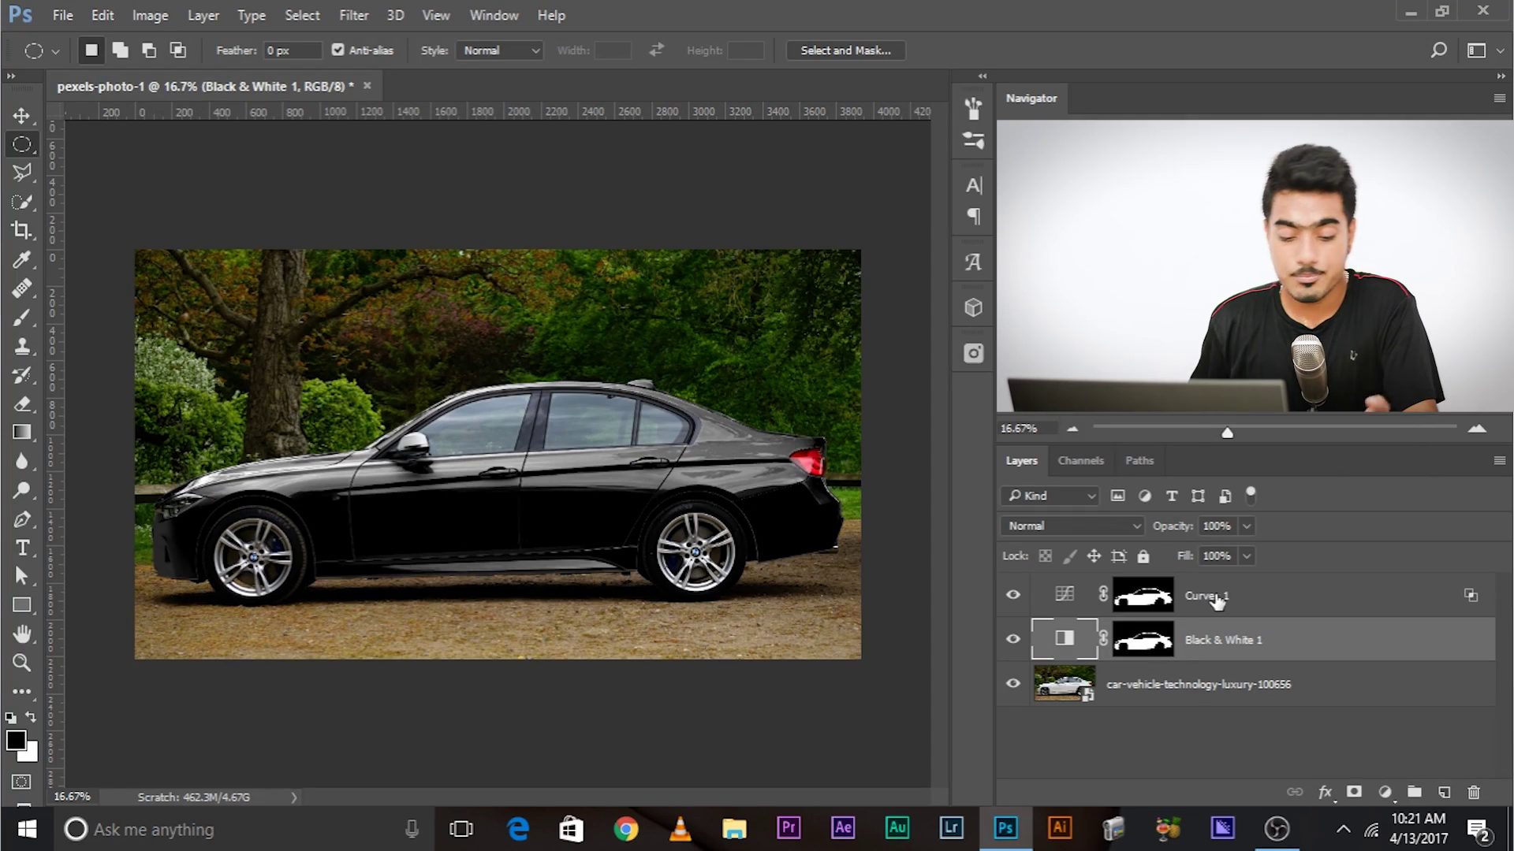
Step: Group the Curves and Black & White layers, and compare the car with the group hidden and shown
left_click(1256, 602, "shift")
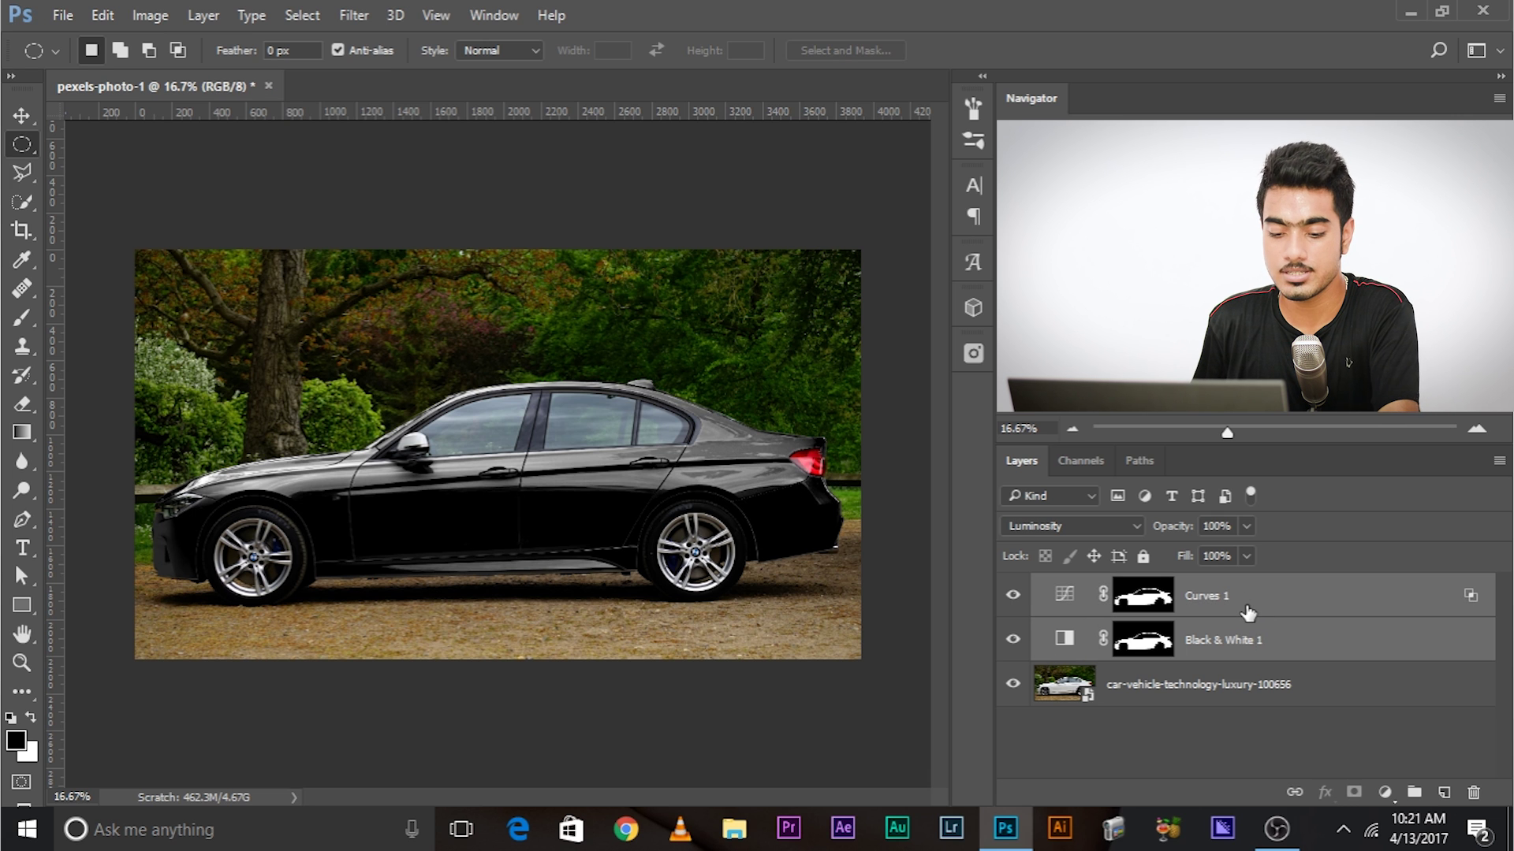
key("ctrl+g")
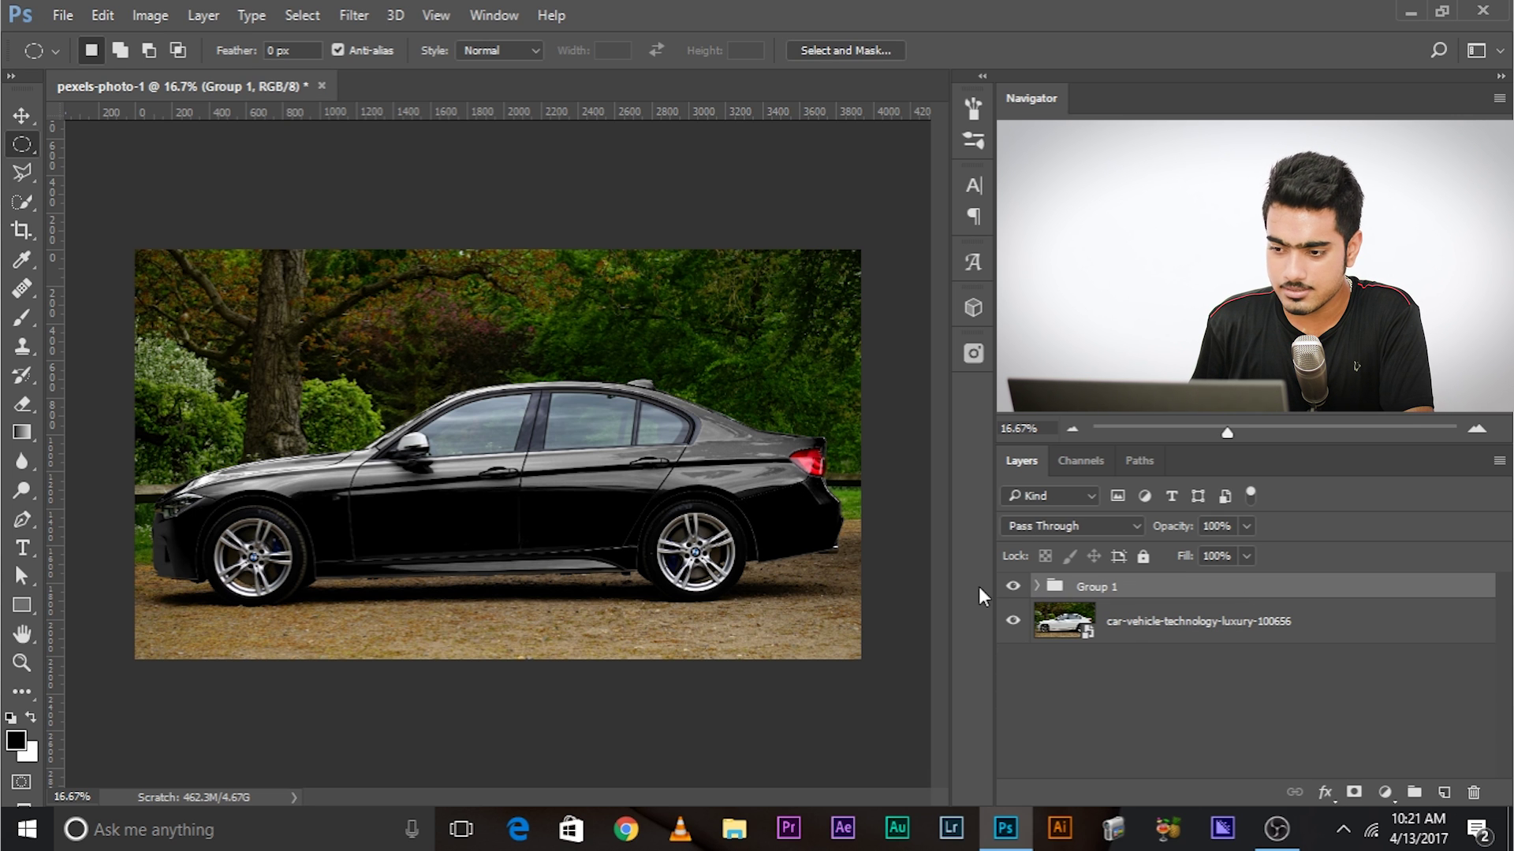
left_click(1011, 586)
left_click(1011, 586)
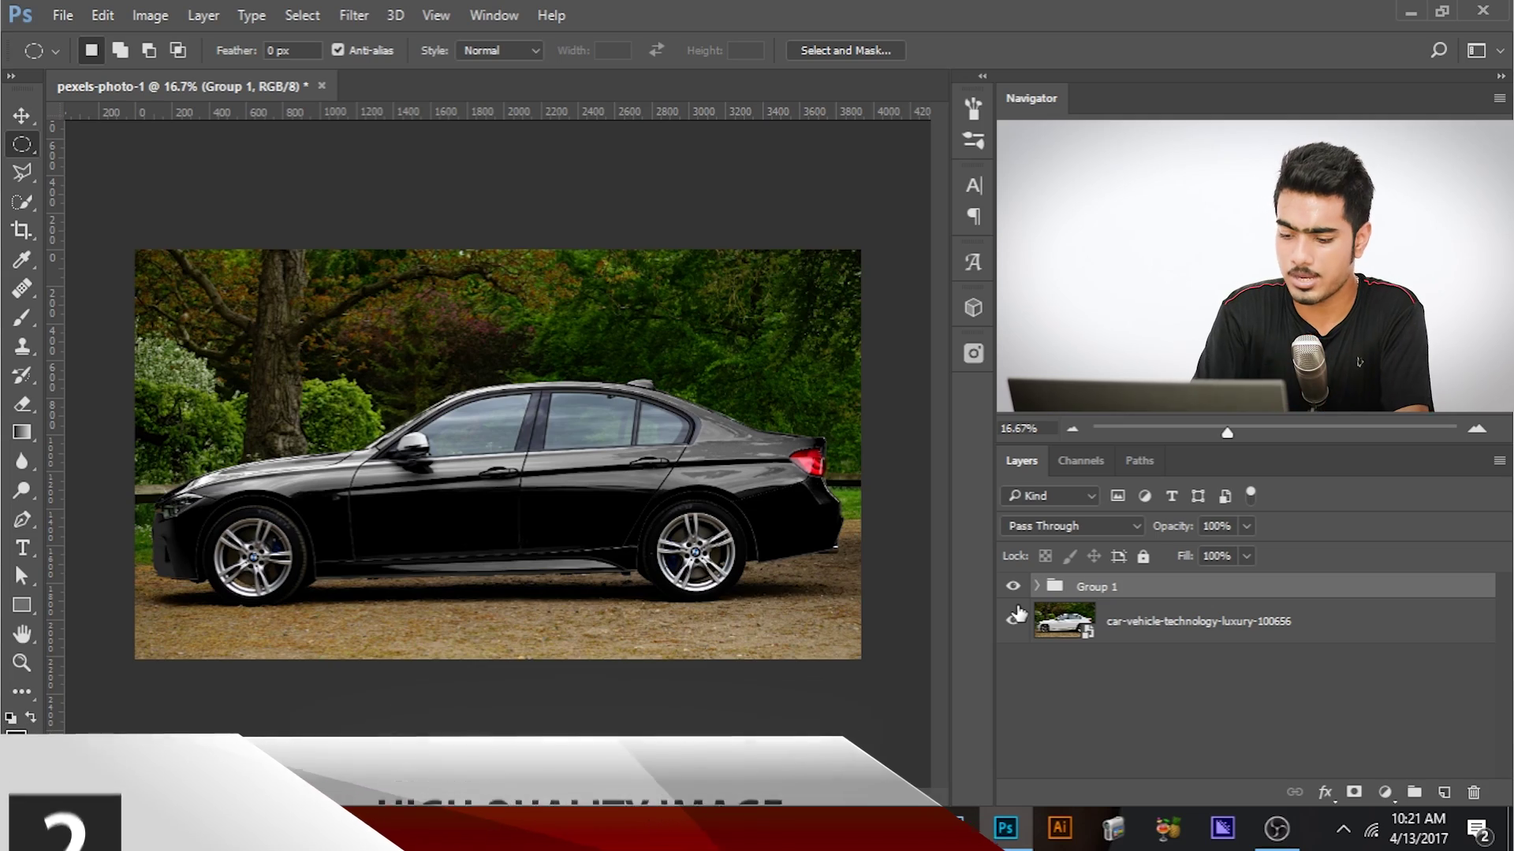
Step: Examine the windows, doors and lower sill up close, comparing the sill with the layer group hidden and shown
key("ctrl+plus")
key("ctrl+plus")
key("ctrl+plus")
key("ctrl+plus")
key("ctrl+plus")
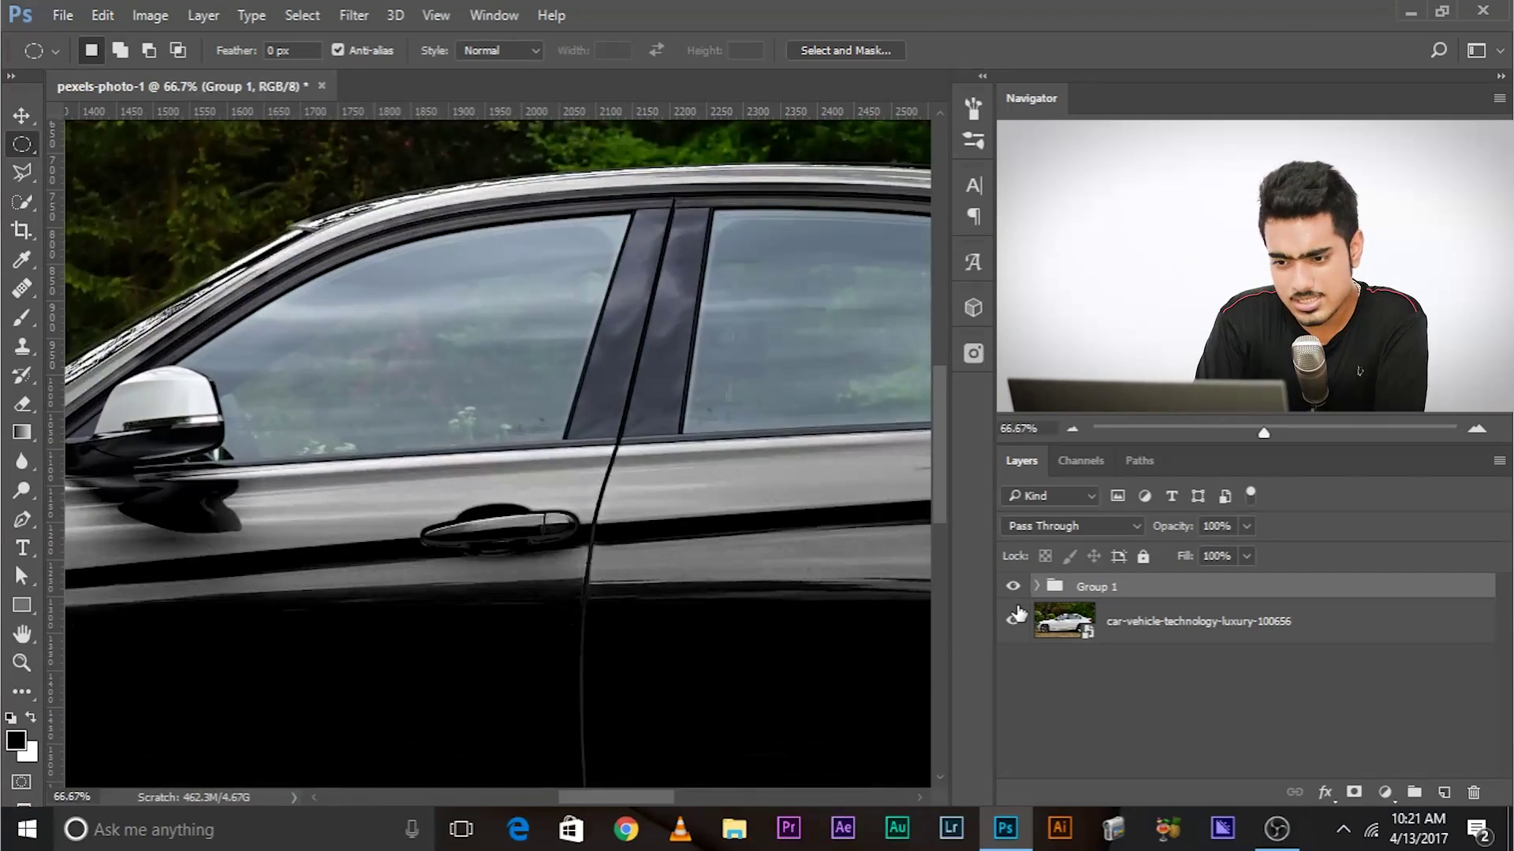
key("ctrl+minus")
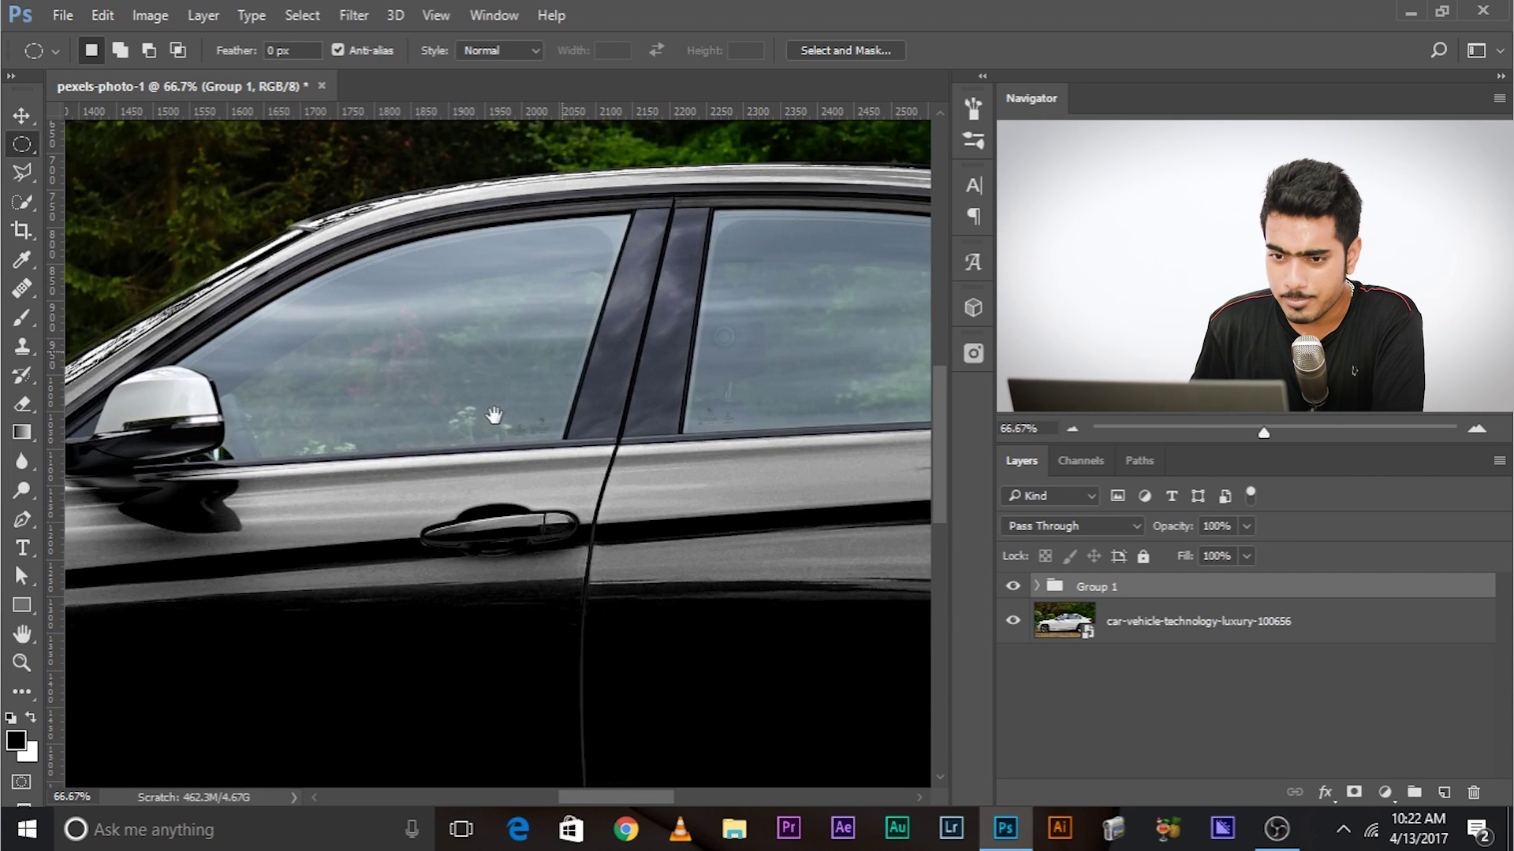
scroll(505, 387, "down", 5)
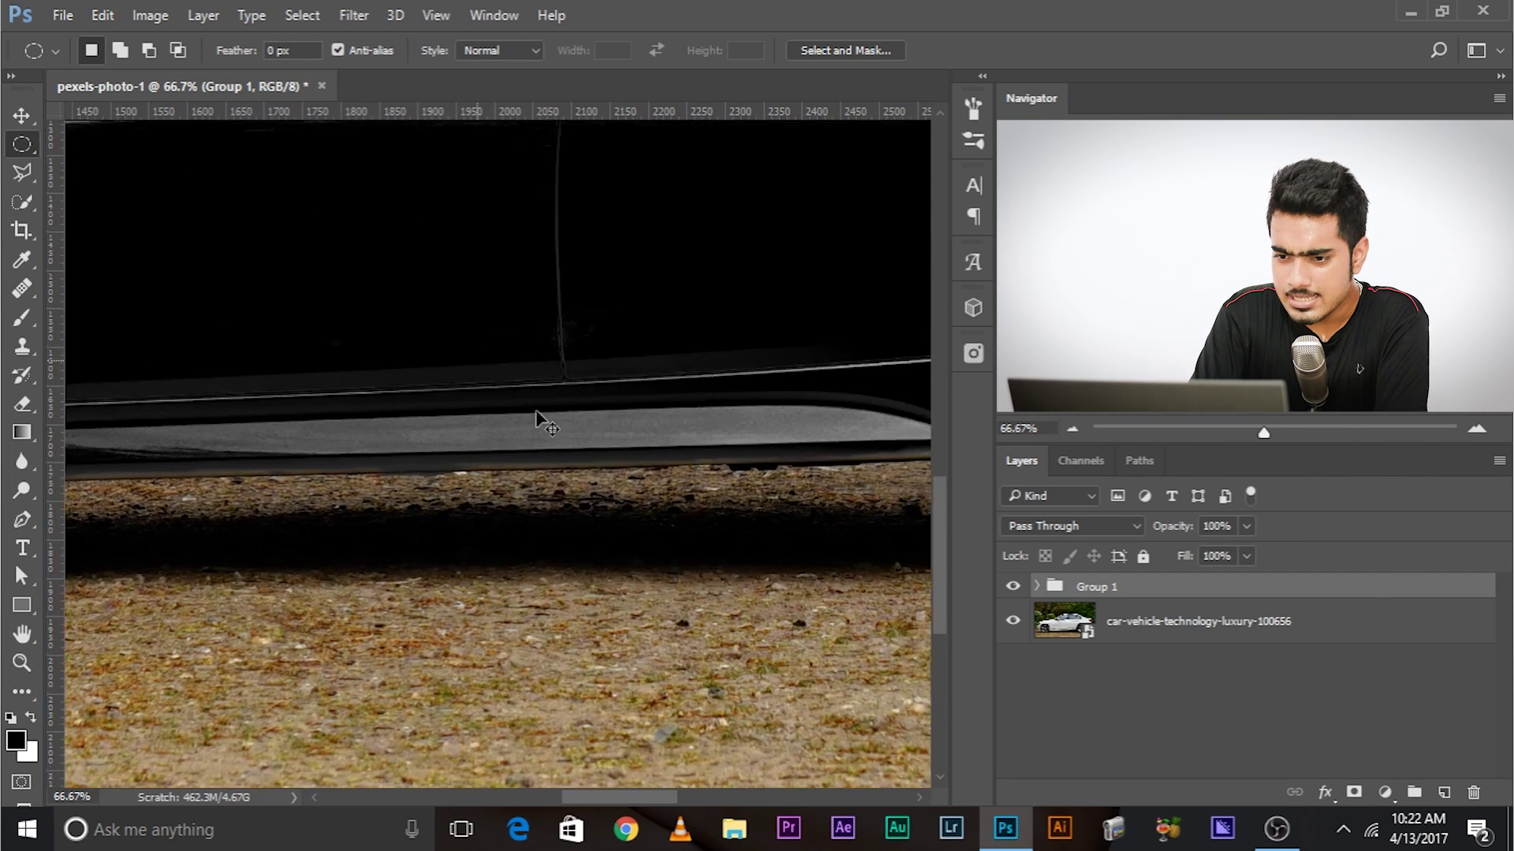
key("ctrl+plus")
key("ctrl+plus")
left_click_drag(537, 411, 749, 500)
left_click(1015, 590)
left_click(1014, 590)
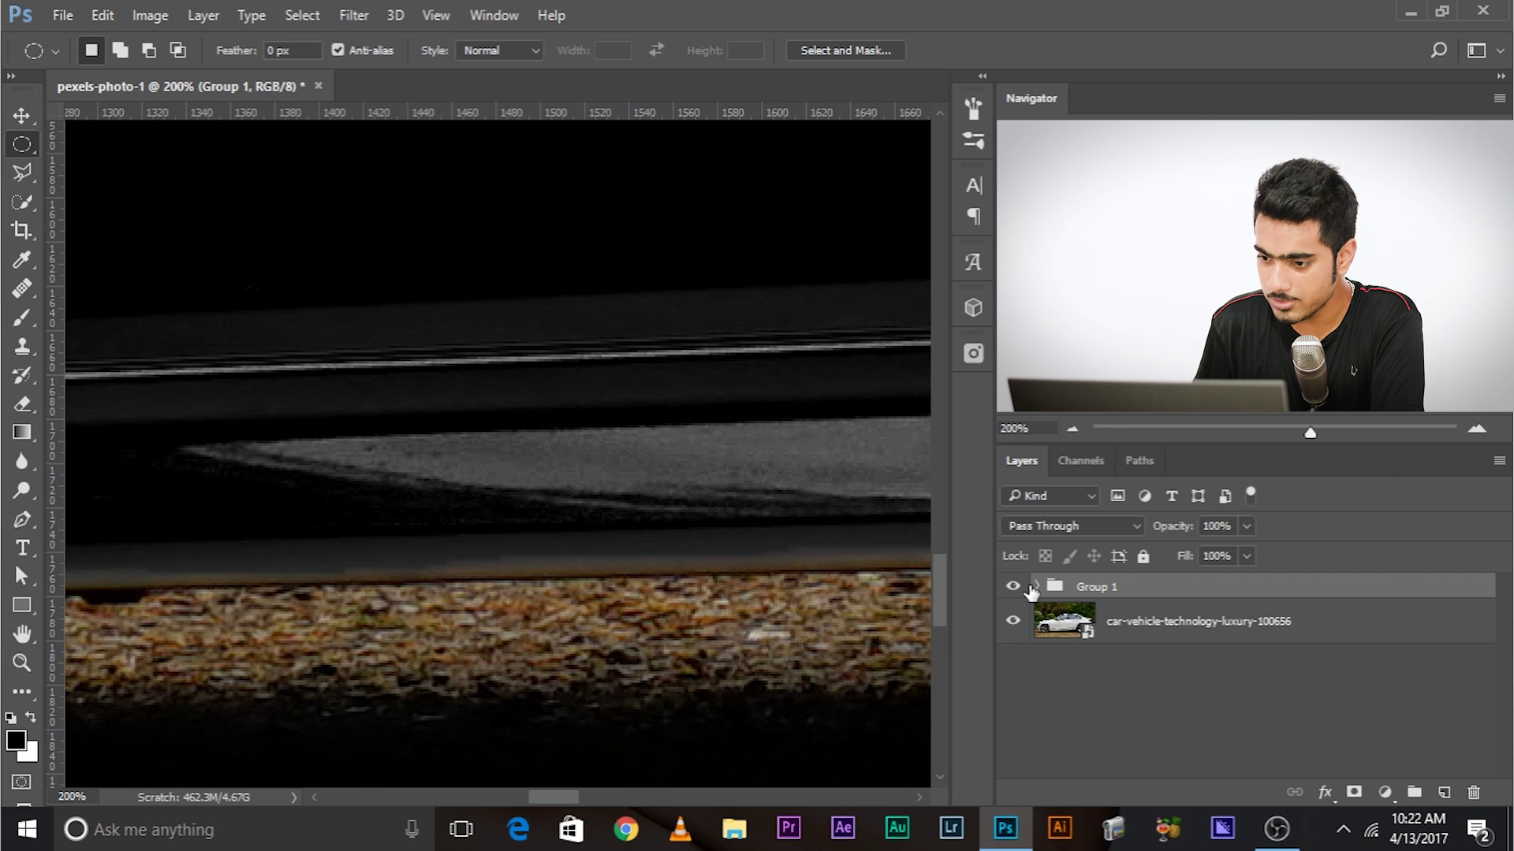
Step: Readjust the RGB black point of the grouped Curves layer, trying input 213 while checking the sill, and close its settings
double_click(1031, 590)
left_click(1092, 178)
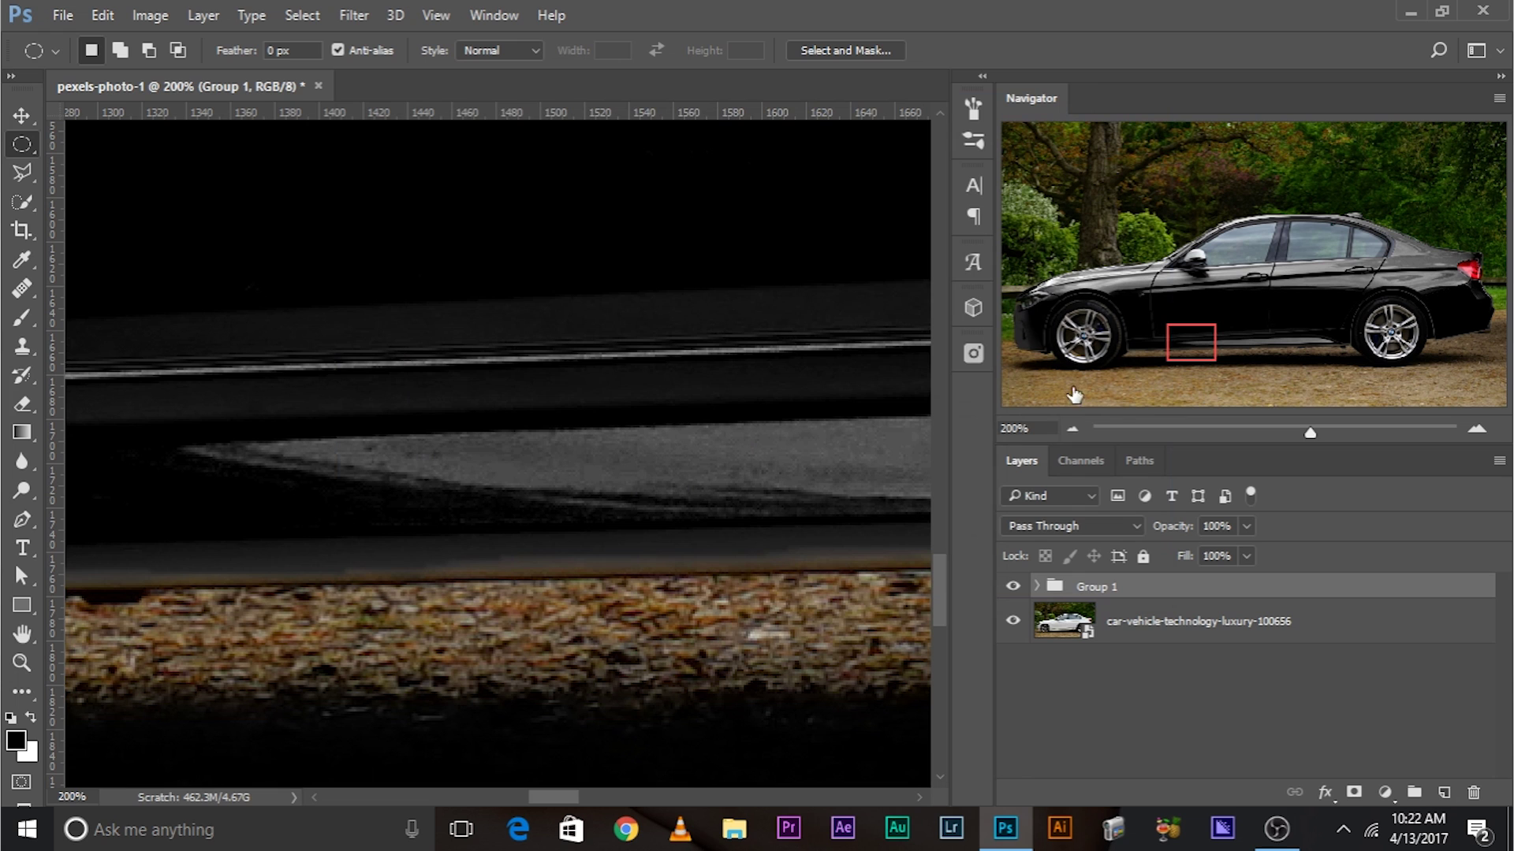
double_click(1108, 636)
left_click_drag(1140, 569, 1153, 569)
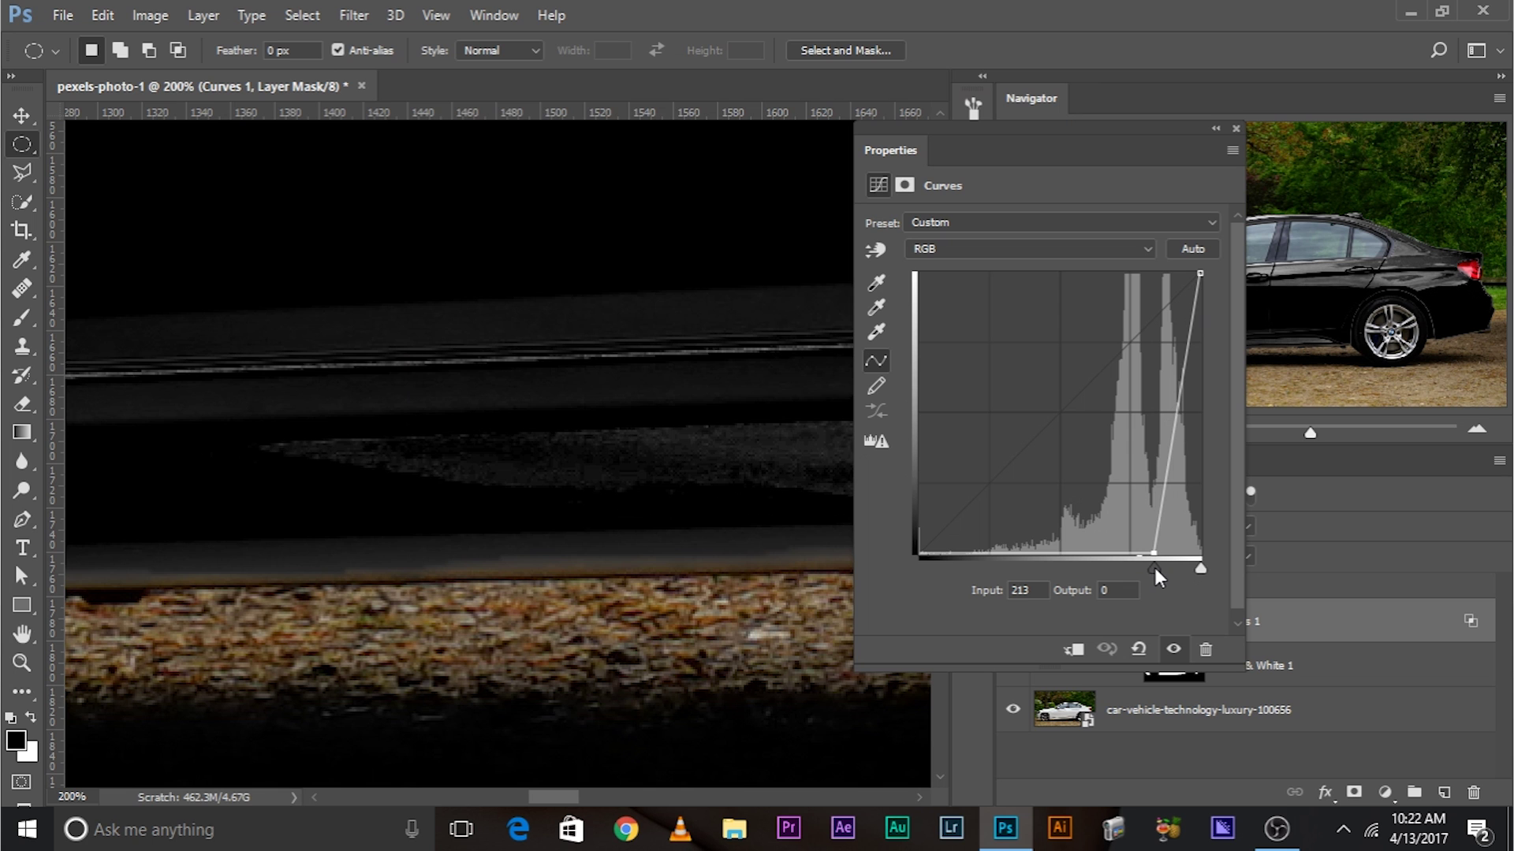
left_click_drag(819, 552, 686, 450)
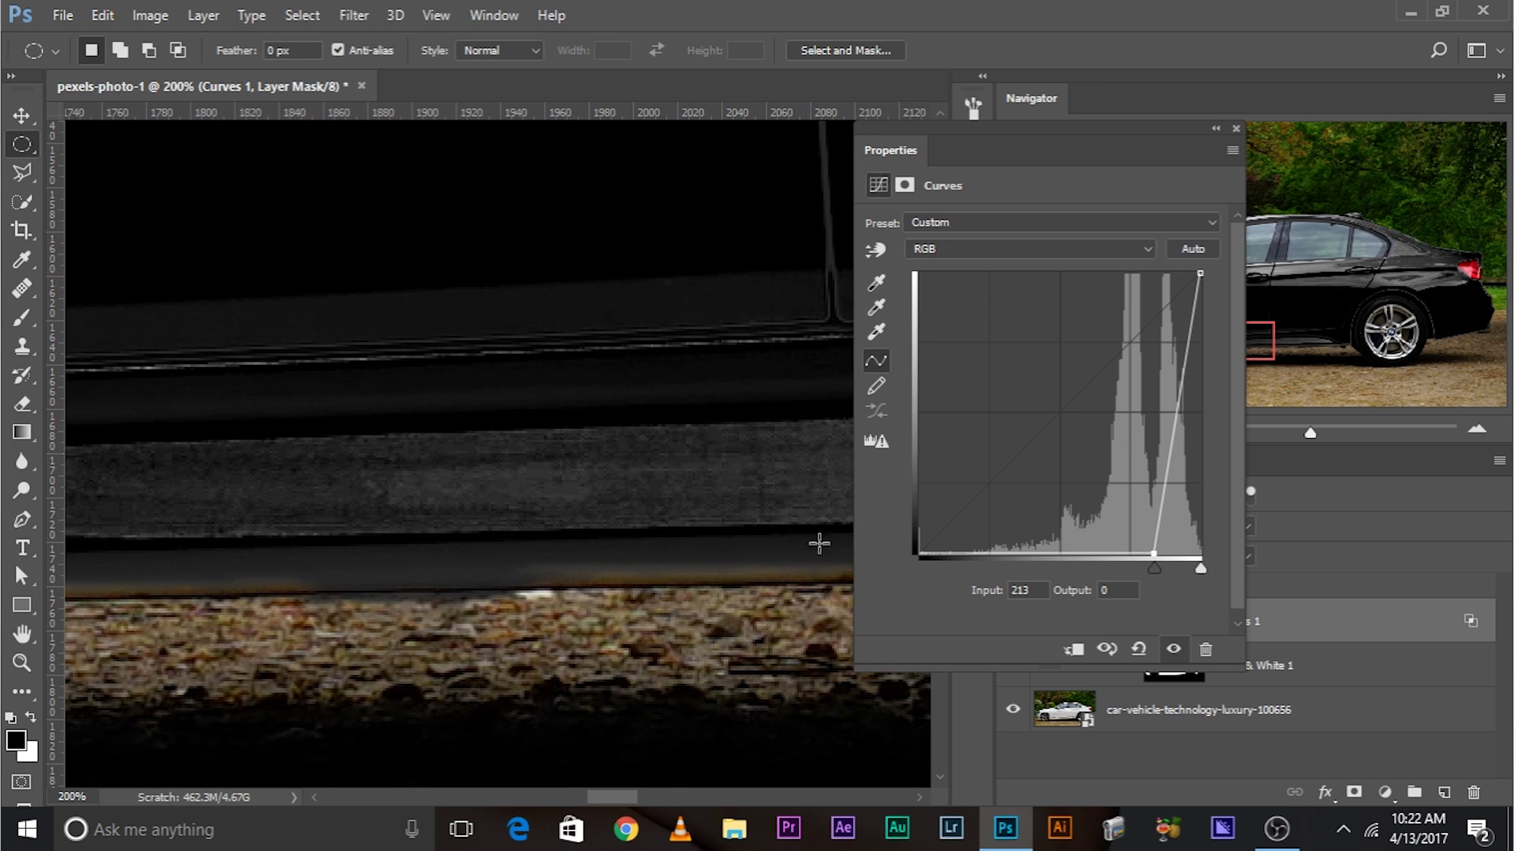
left_click(1234, 139)
left_click(1095, 620)
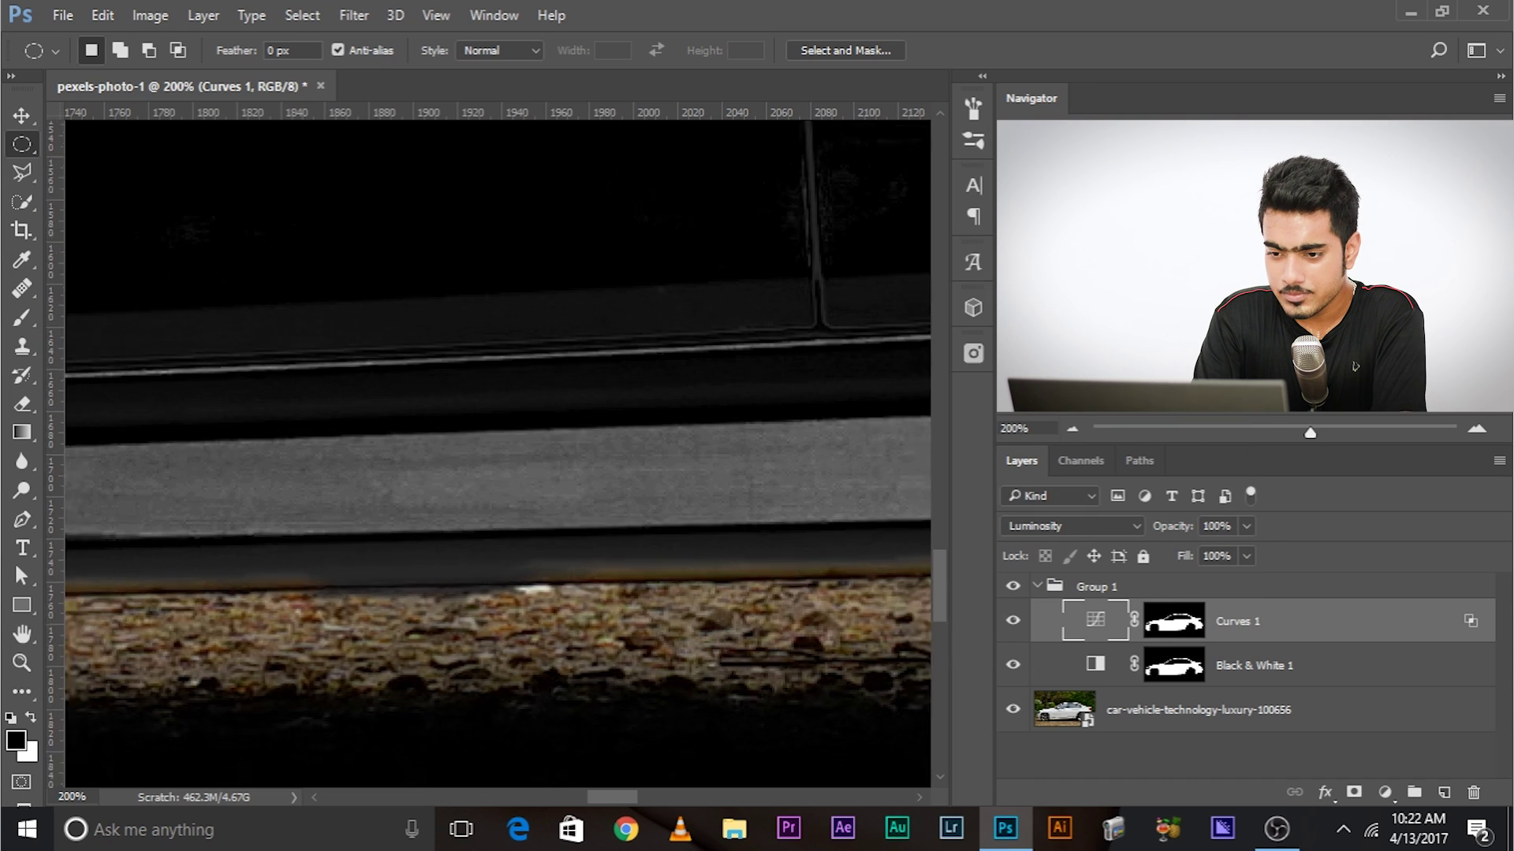
Step: Review the overall look of the black car after the Curves readjustment
key("ctrl+minus")
key("ctrl+minus")
key("ctrl+minus")
key("ctrl+minus")
key("ctrl+minus")
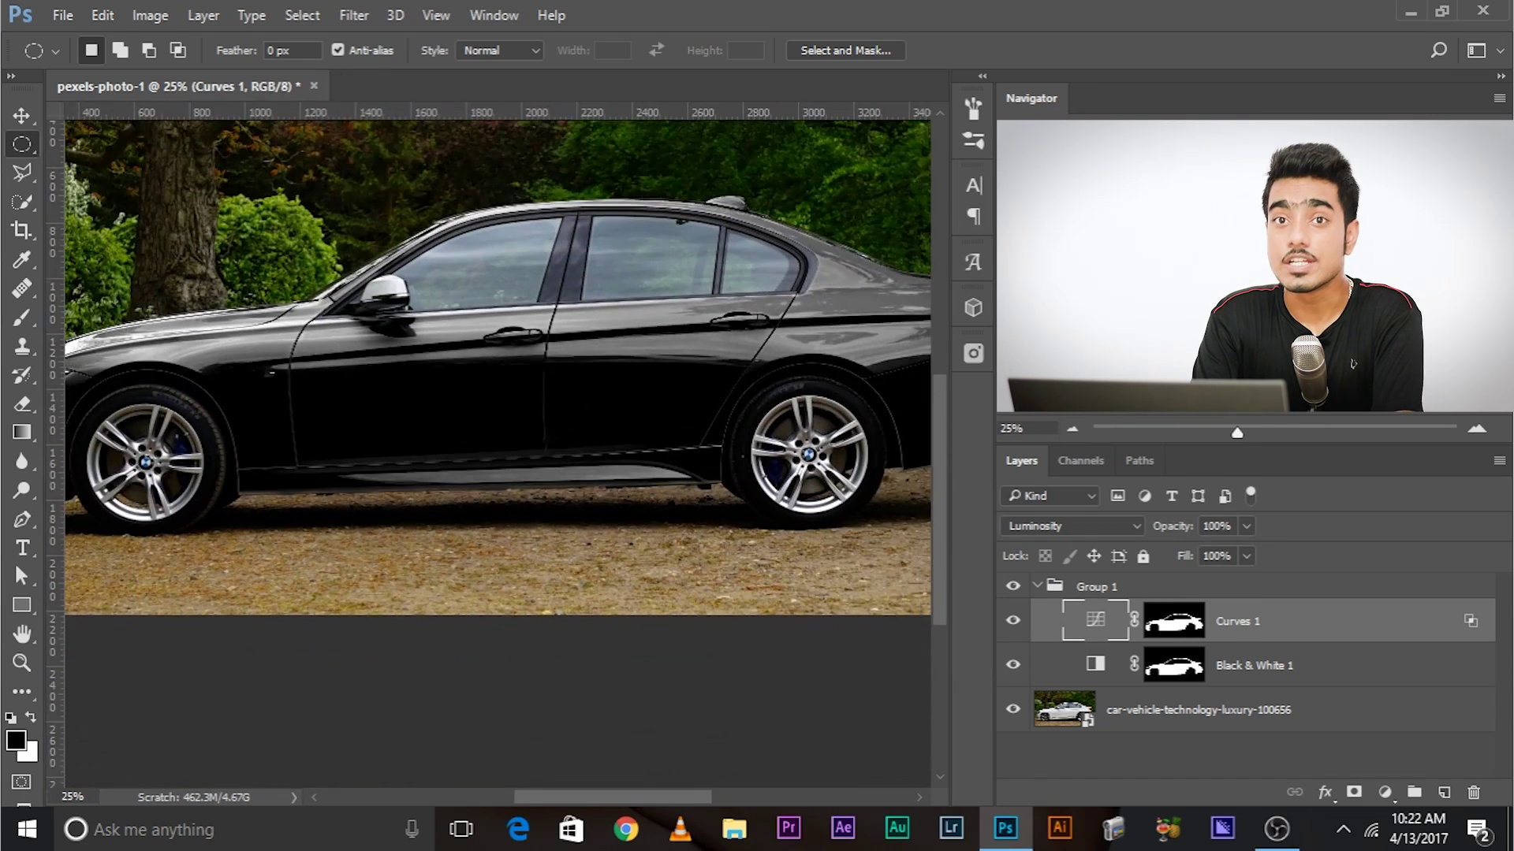
key("ctrl+minus")
key("ctrl+plus")
key("ctrl+minus")
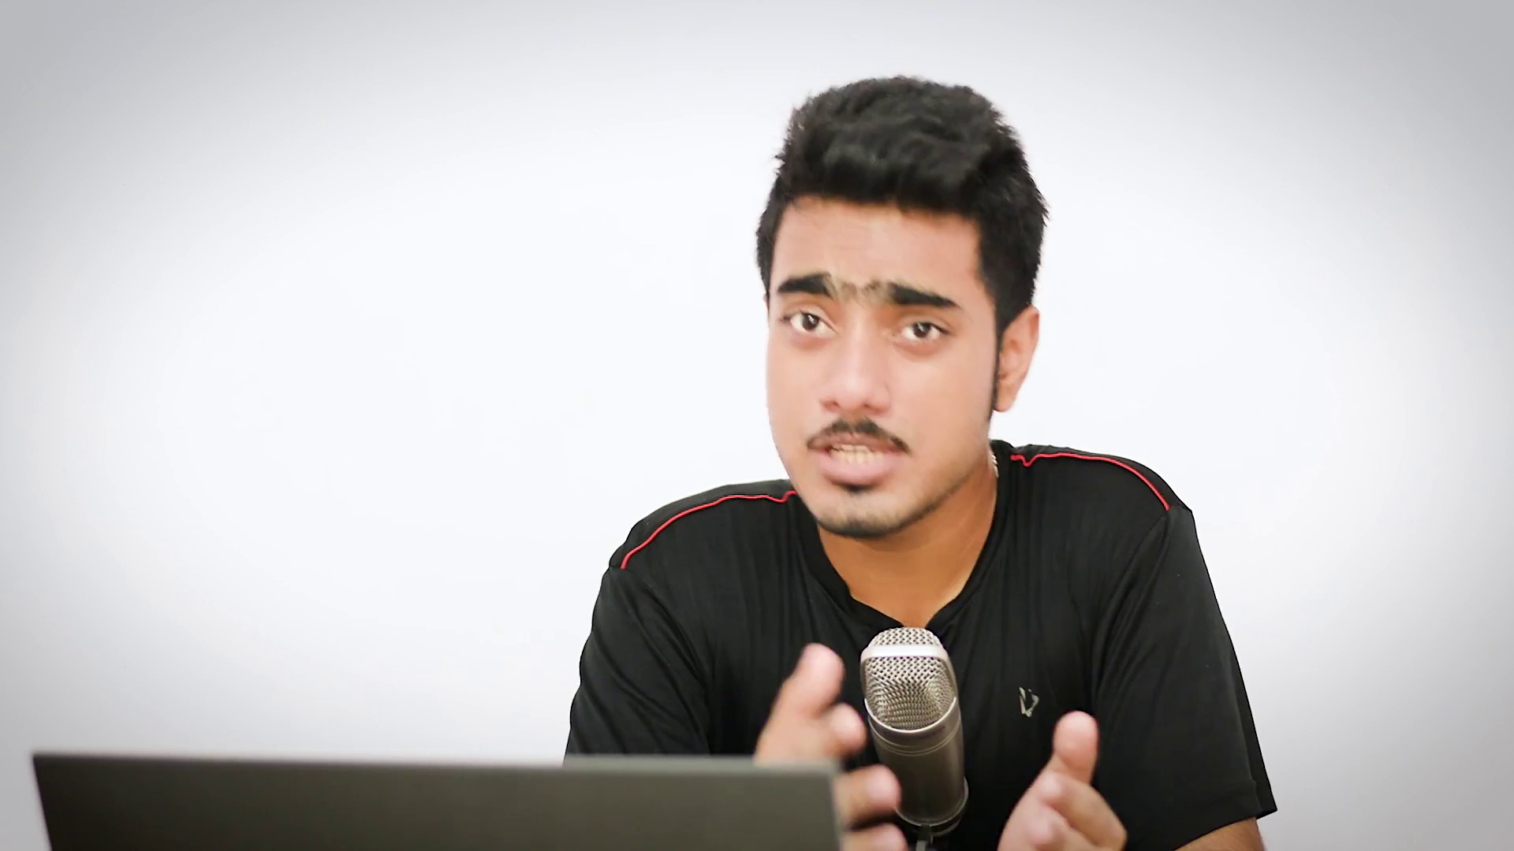
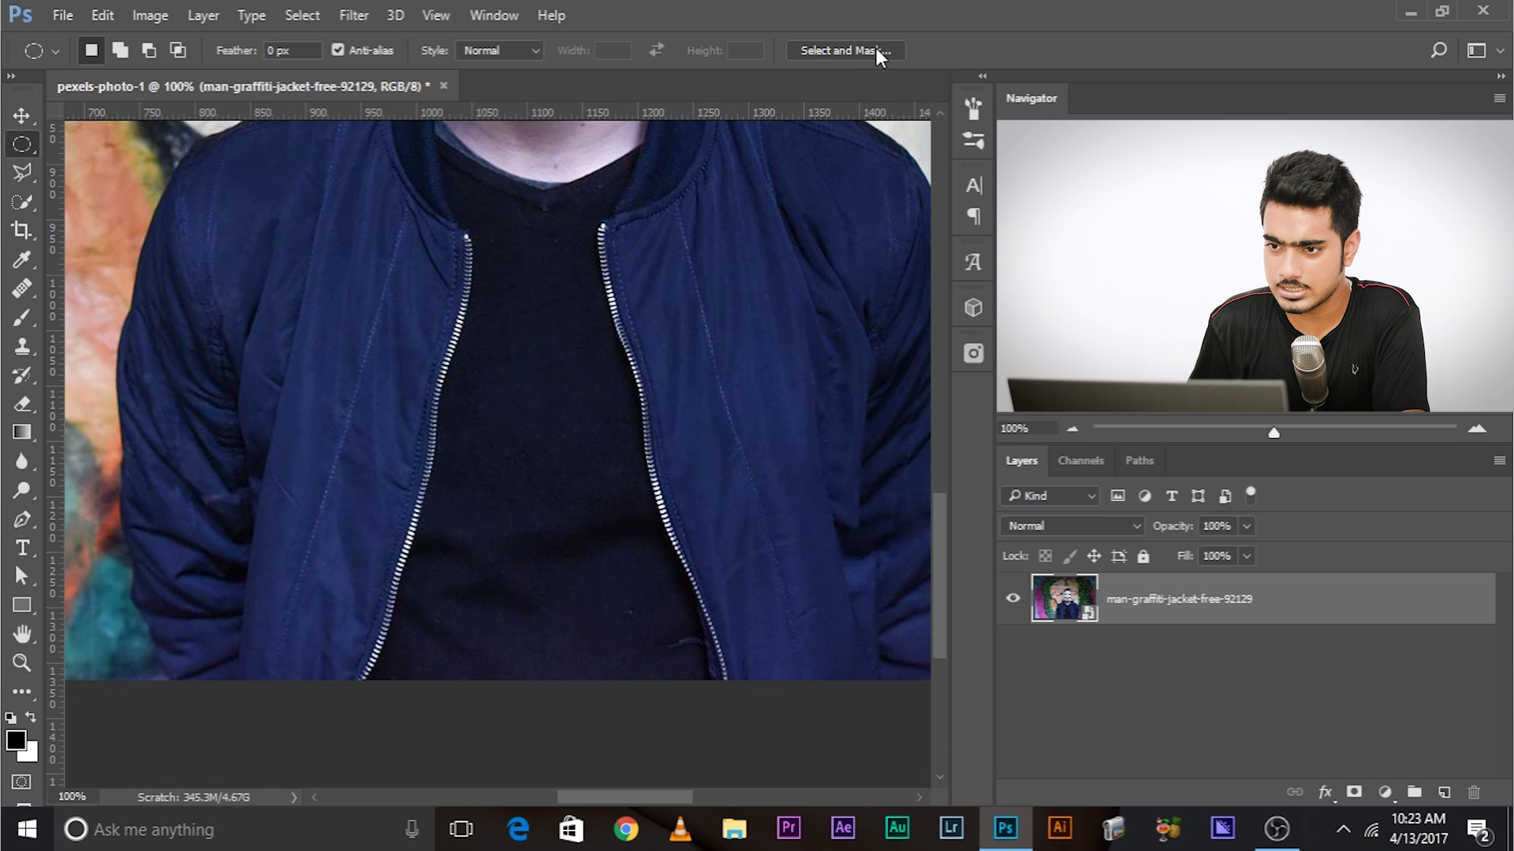
Step: Start Select and Mask on the man's photo with a brush size of 55 and the On White view
key("bracketright")
key("bracketright")
key("bracketright")
key("bracketright")
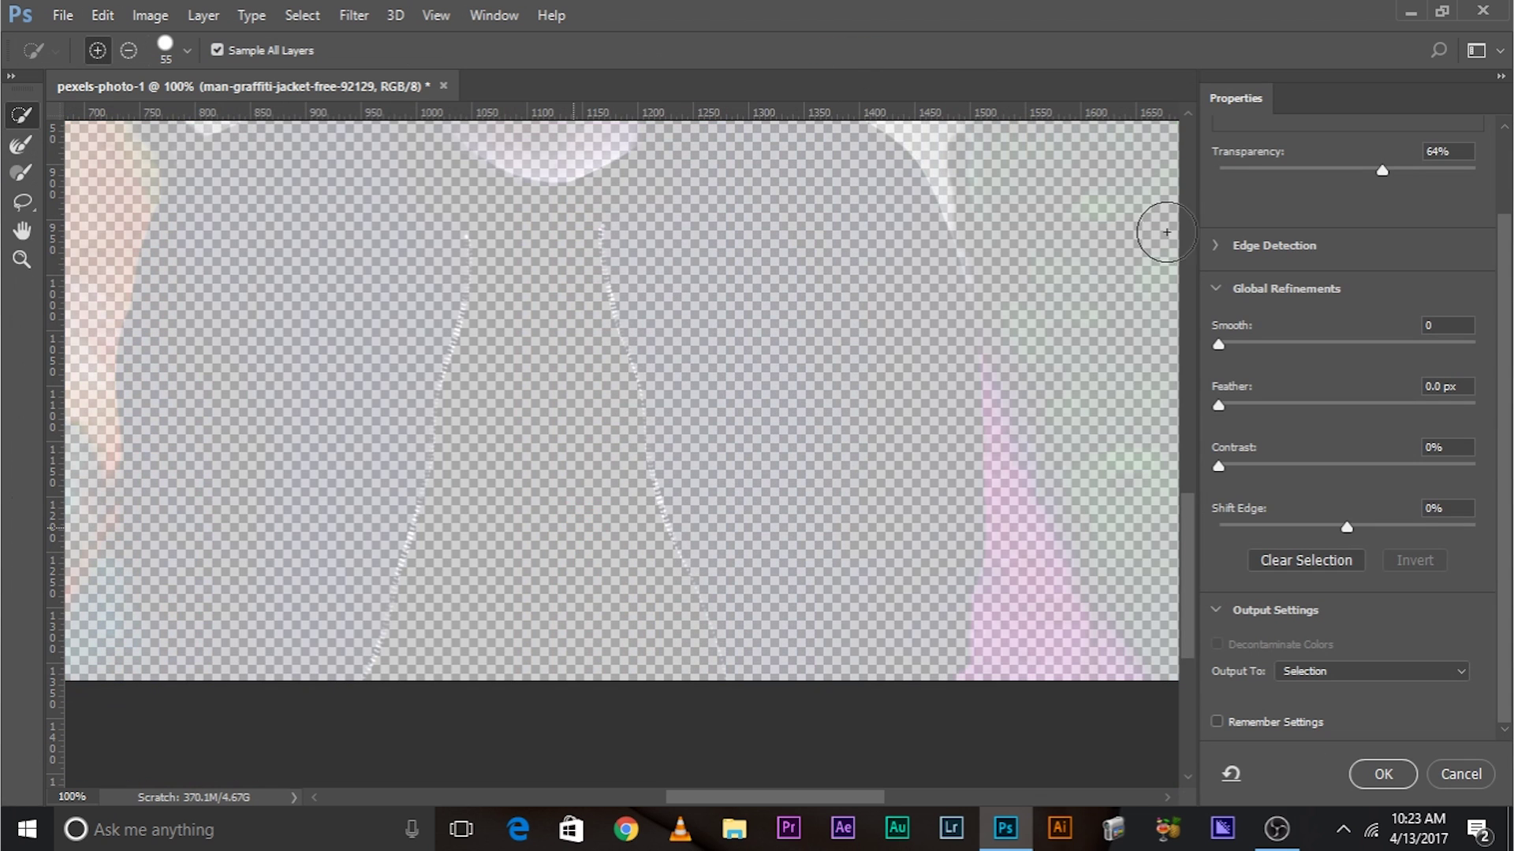
scroll(1293, 272, "up", 3)
left_click(1312, 188)
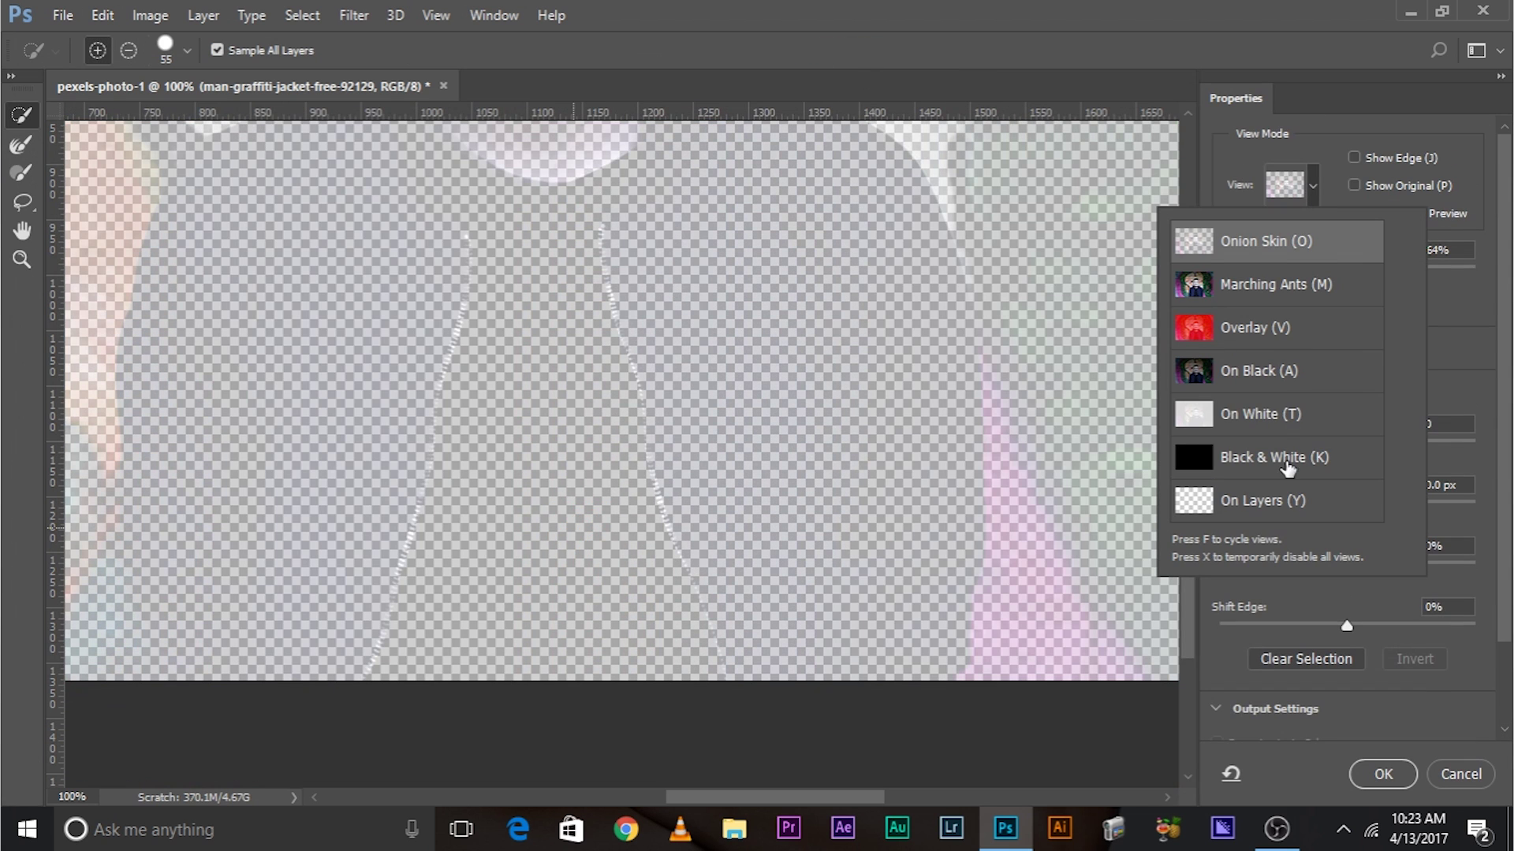
left_click(1268, 415)
Step: Select the dark T-shirt between the jacket's zippers, from the hem up to the neckline
mouse_move(483, 636)
left_mouse_down()
mouse_move(507, 507)
mouse_move(524, 535)
left_mouse_up()
scroll(525, 534, "up", 3)
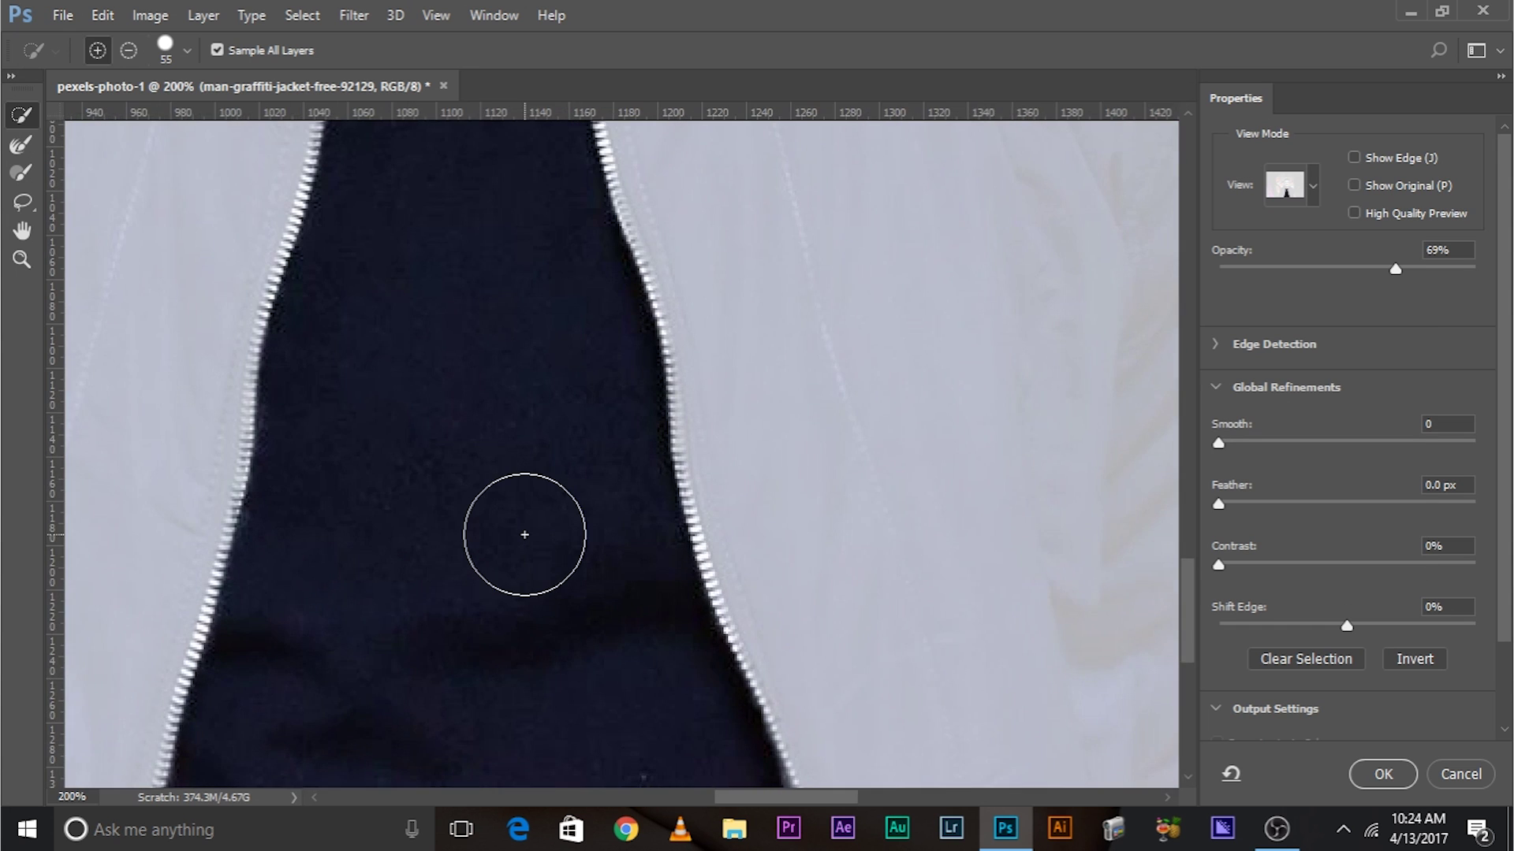
left_click_drag(503, 430, 689, 744)
scroll(486, 636, "up", 8)
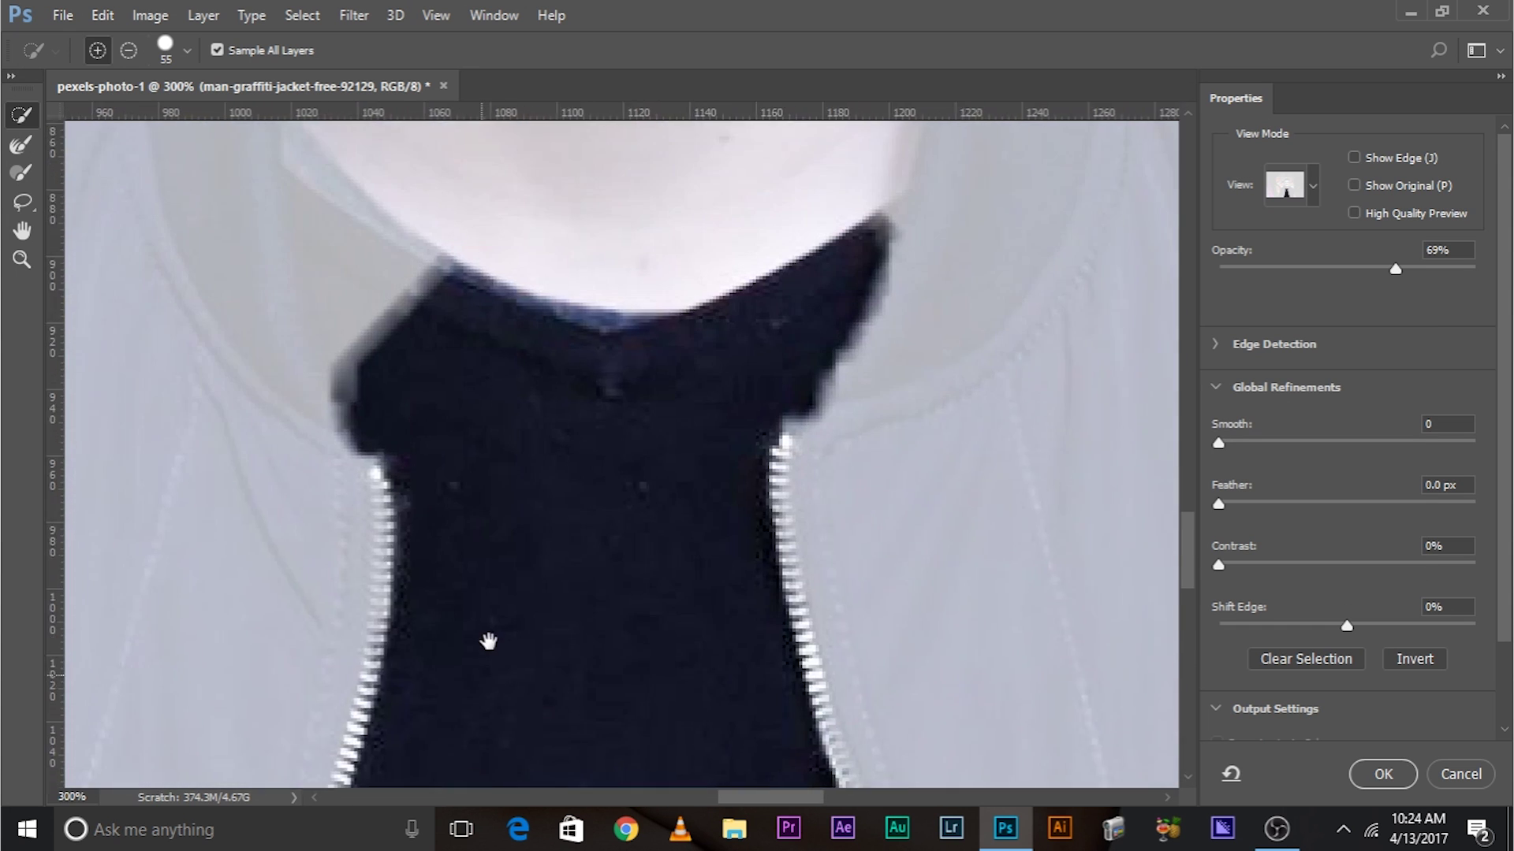
Step: Refine the T-shirt selection around the neckline and inner collar with a 15 px brush, and accept it
right_click(454, 442, "alt")
right_click(361, 510, "alt")
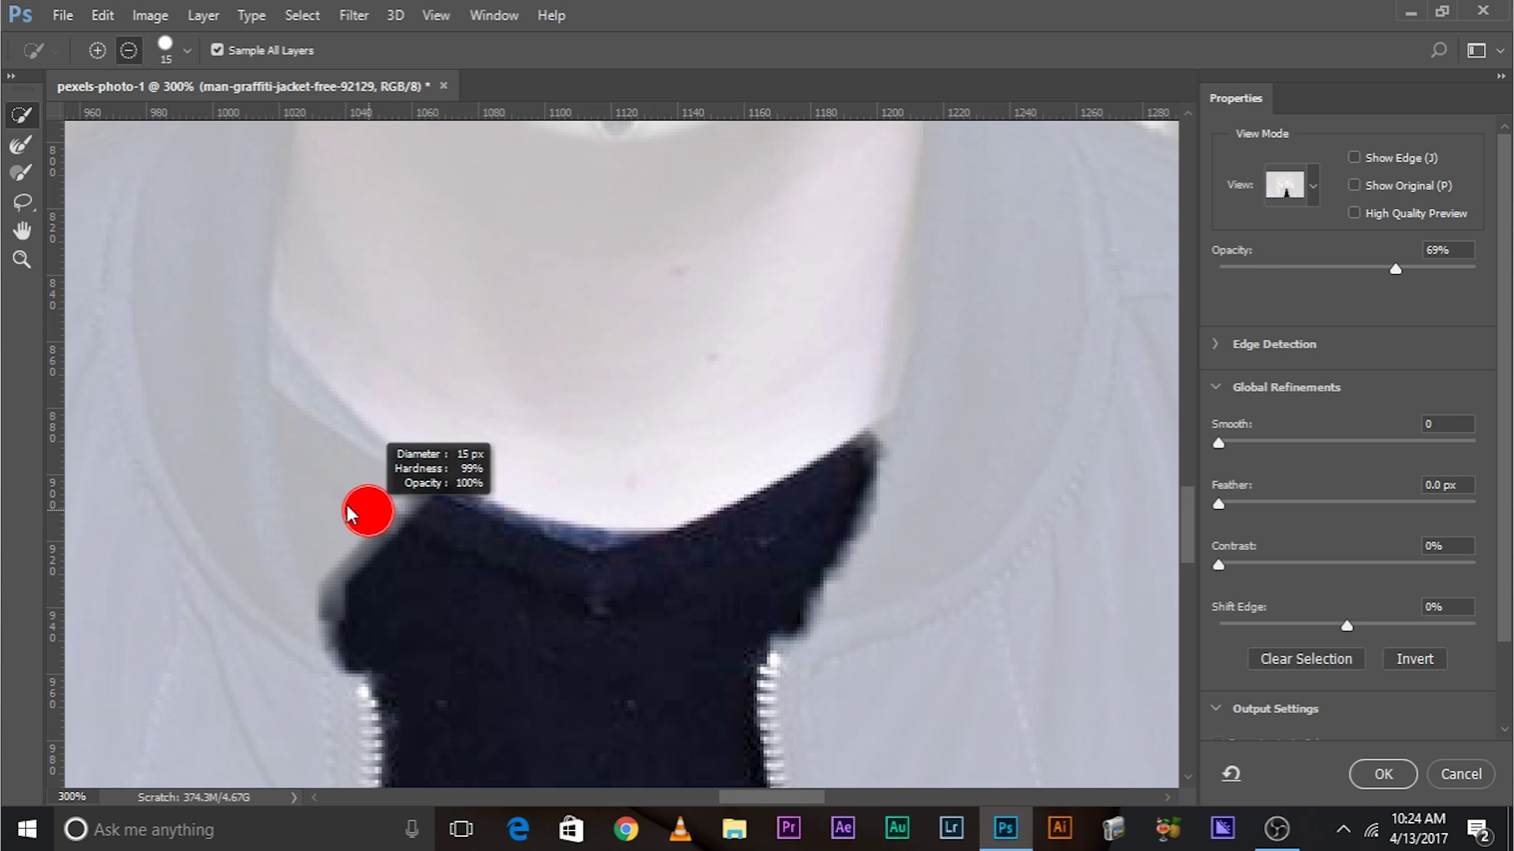
left_click_drag(339, 505, 381, 567)
left_click_drag(460, 611, 408, 530)
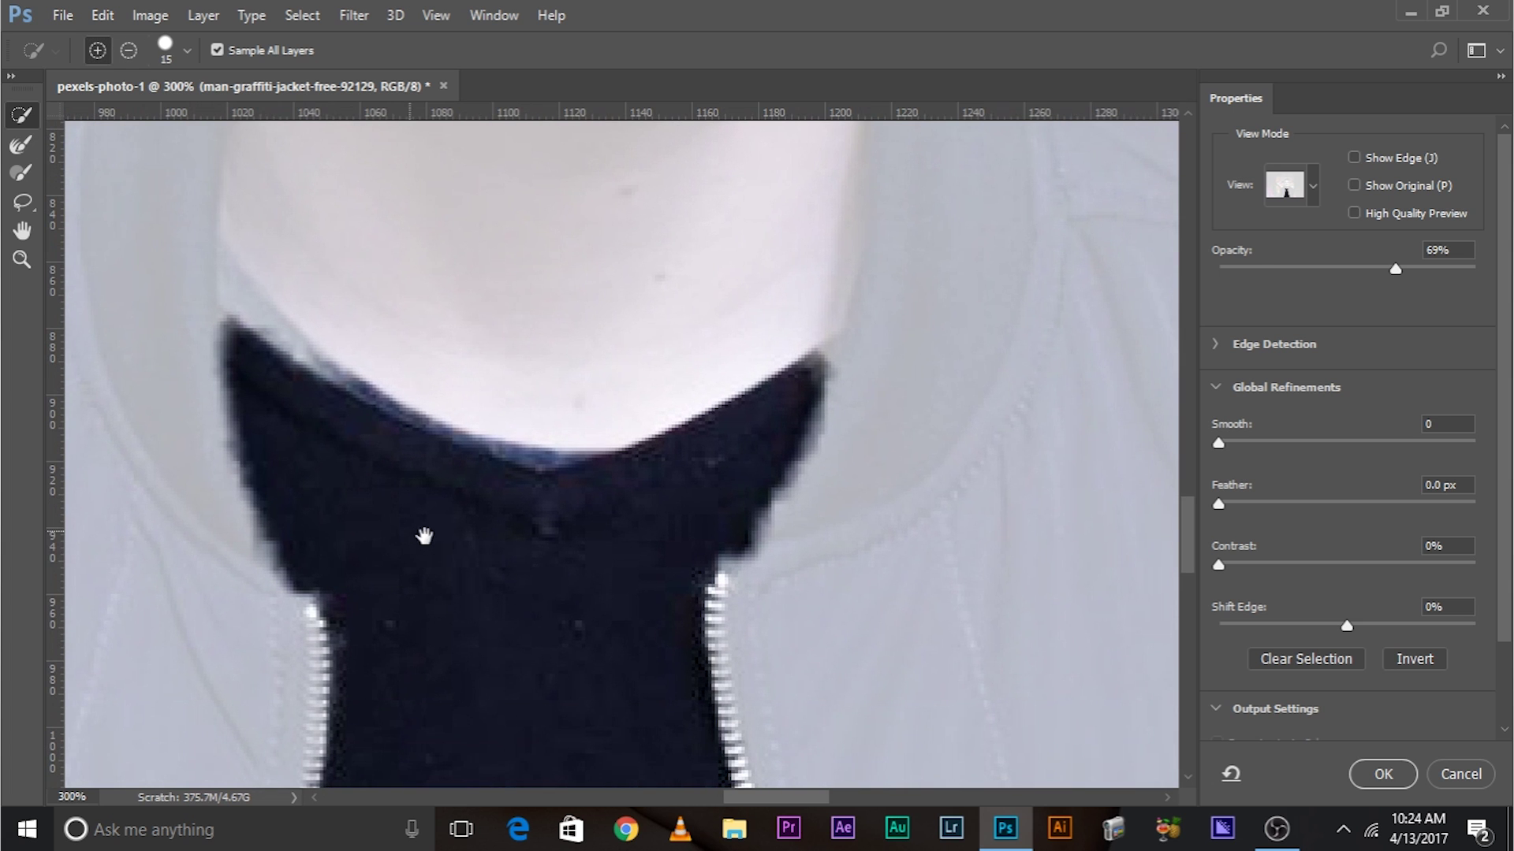
left_click(1386, 775)
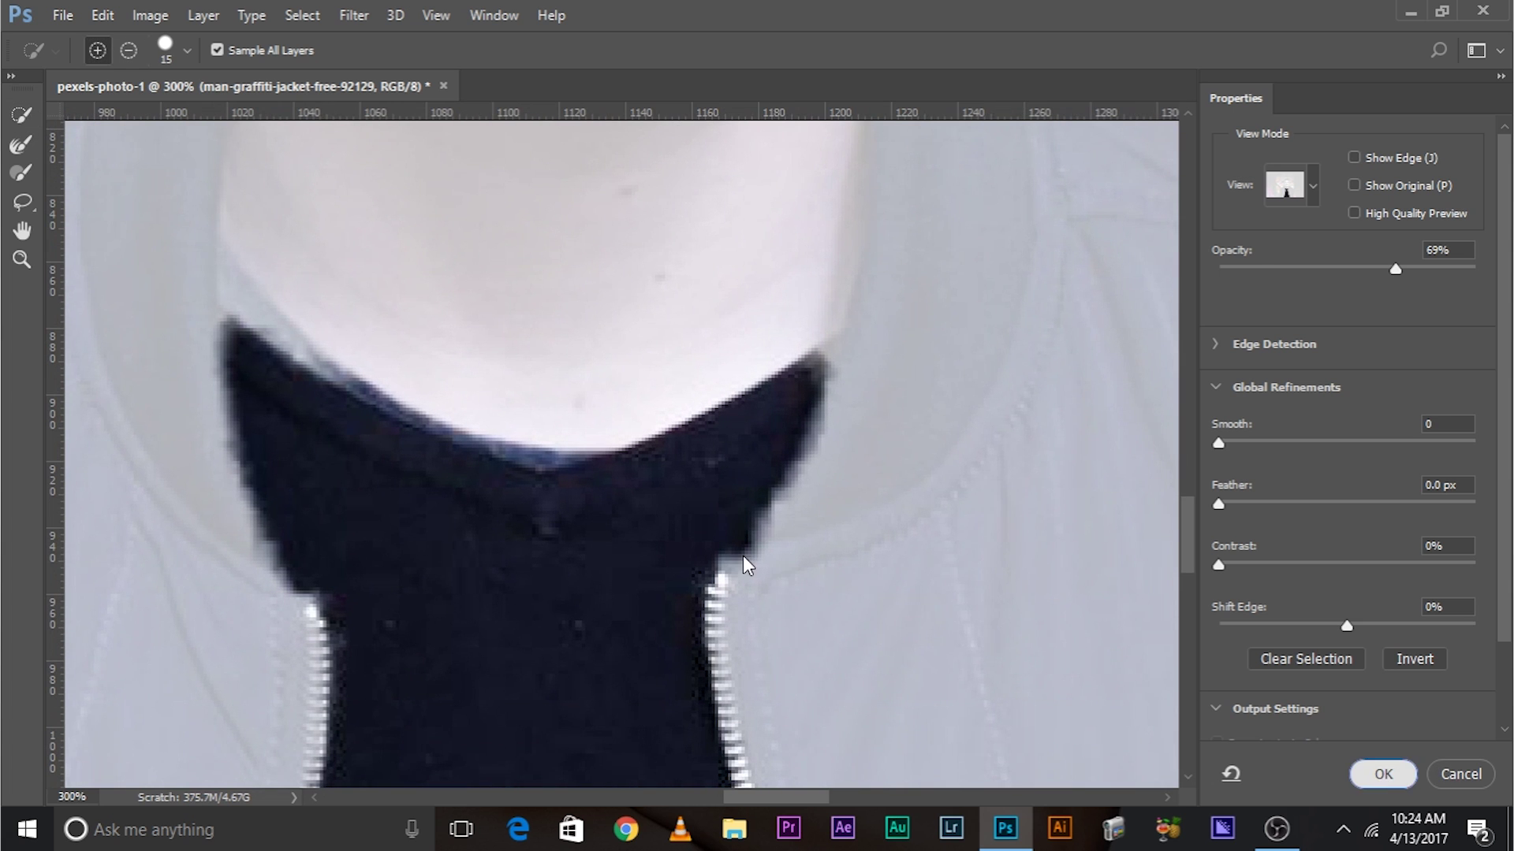
scroll(749, 564, "down", 5)
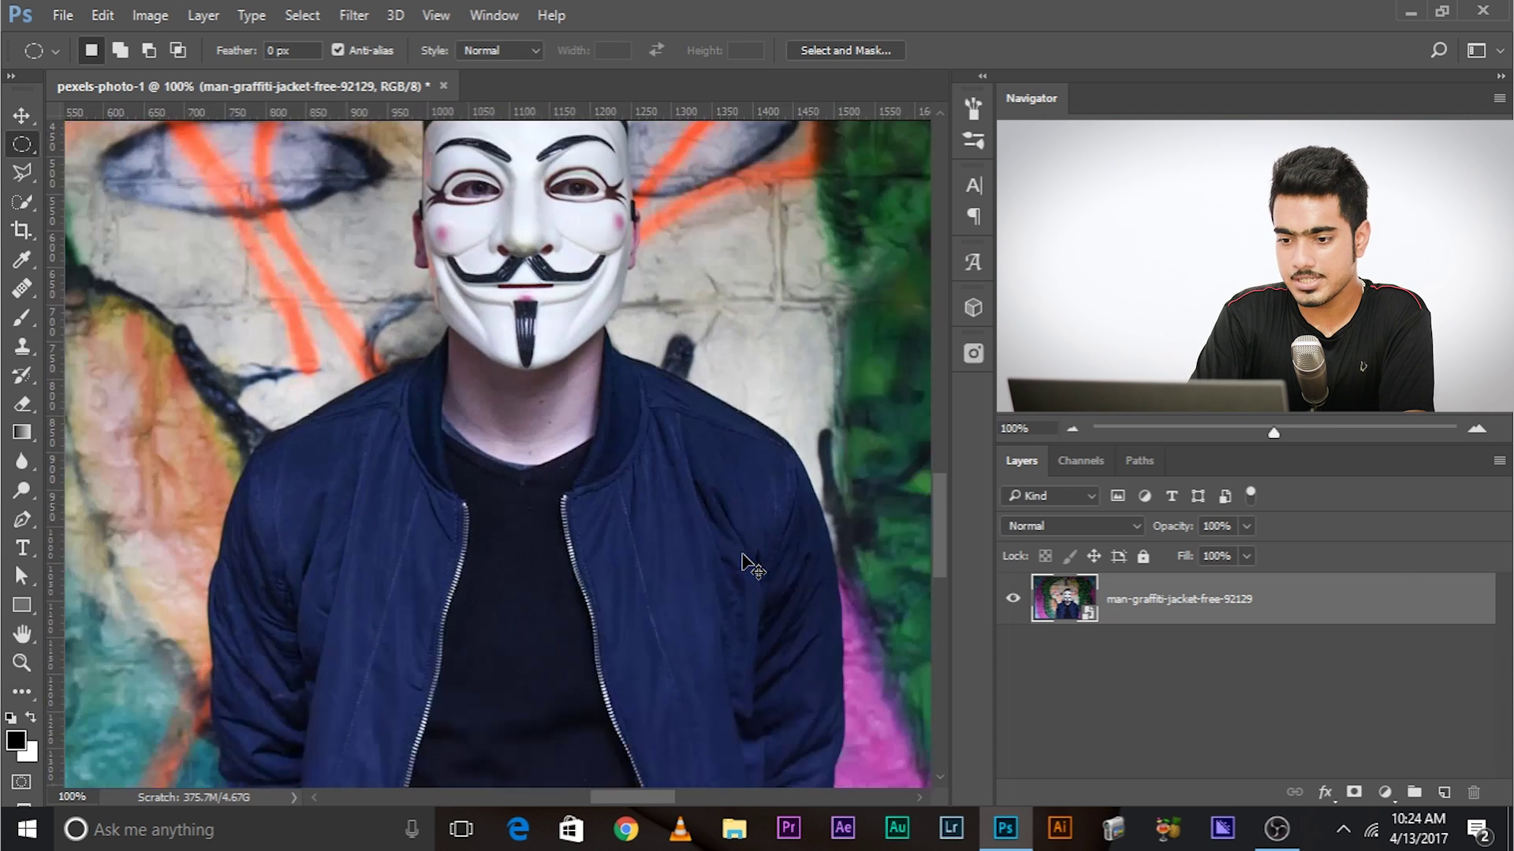
Step: Add a Curves adjustment to the selected T-shirt with white point input 25 and a raised black point, blended in Luminosity mode
left_click(1384, 792)
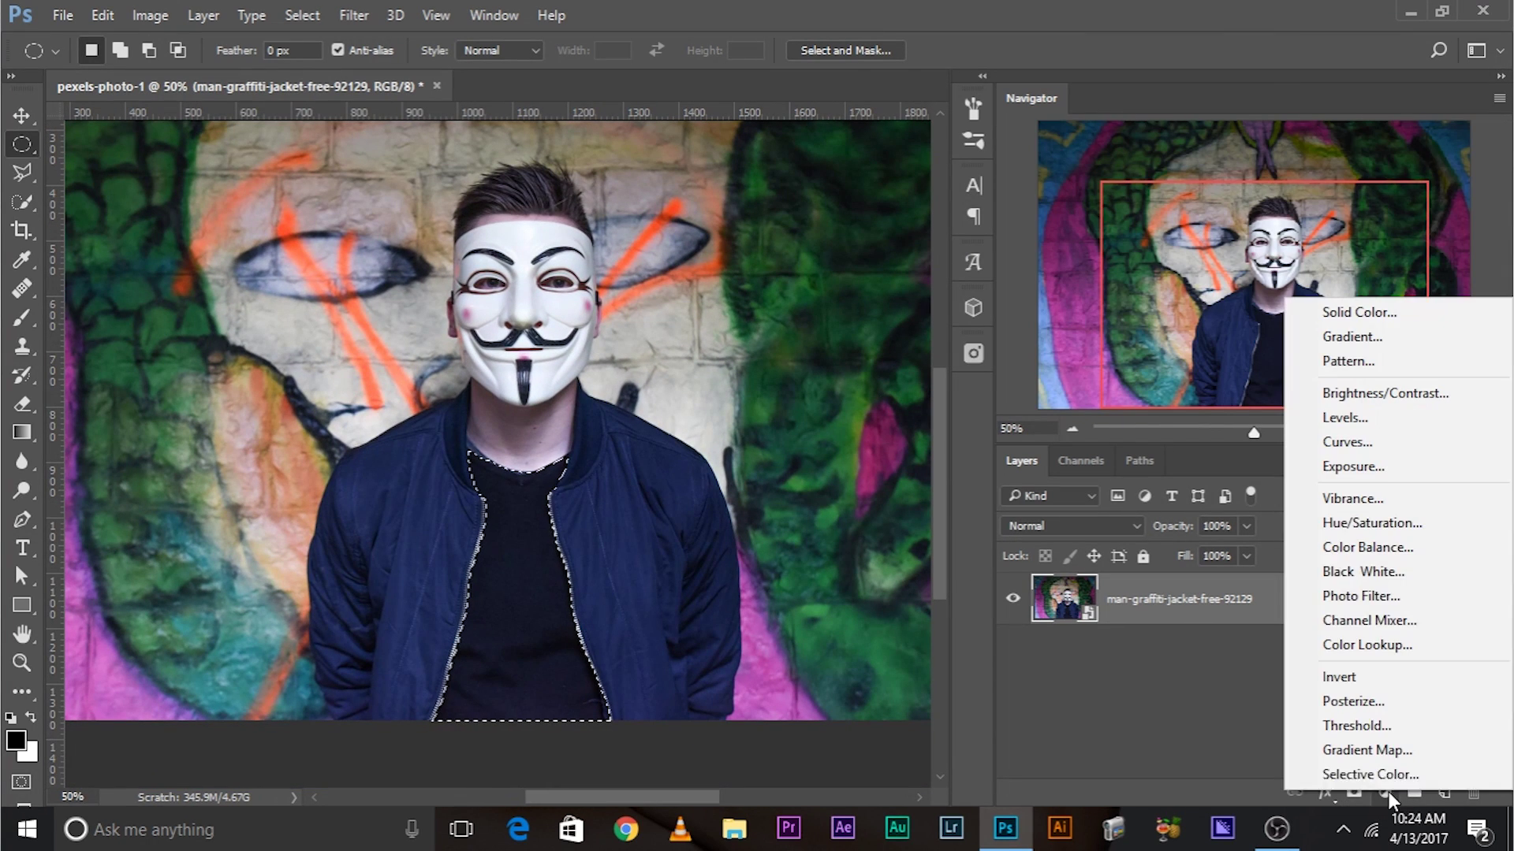
left_click(1382, 443)
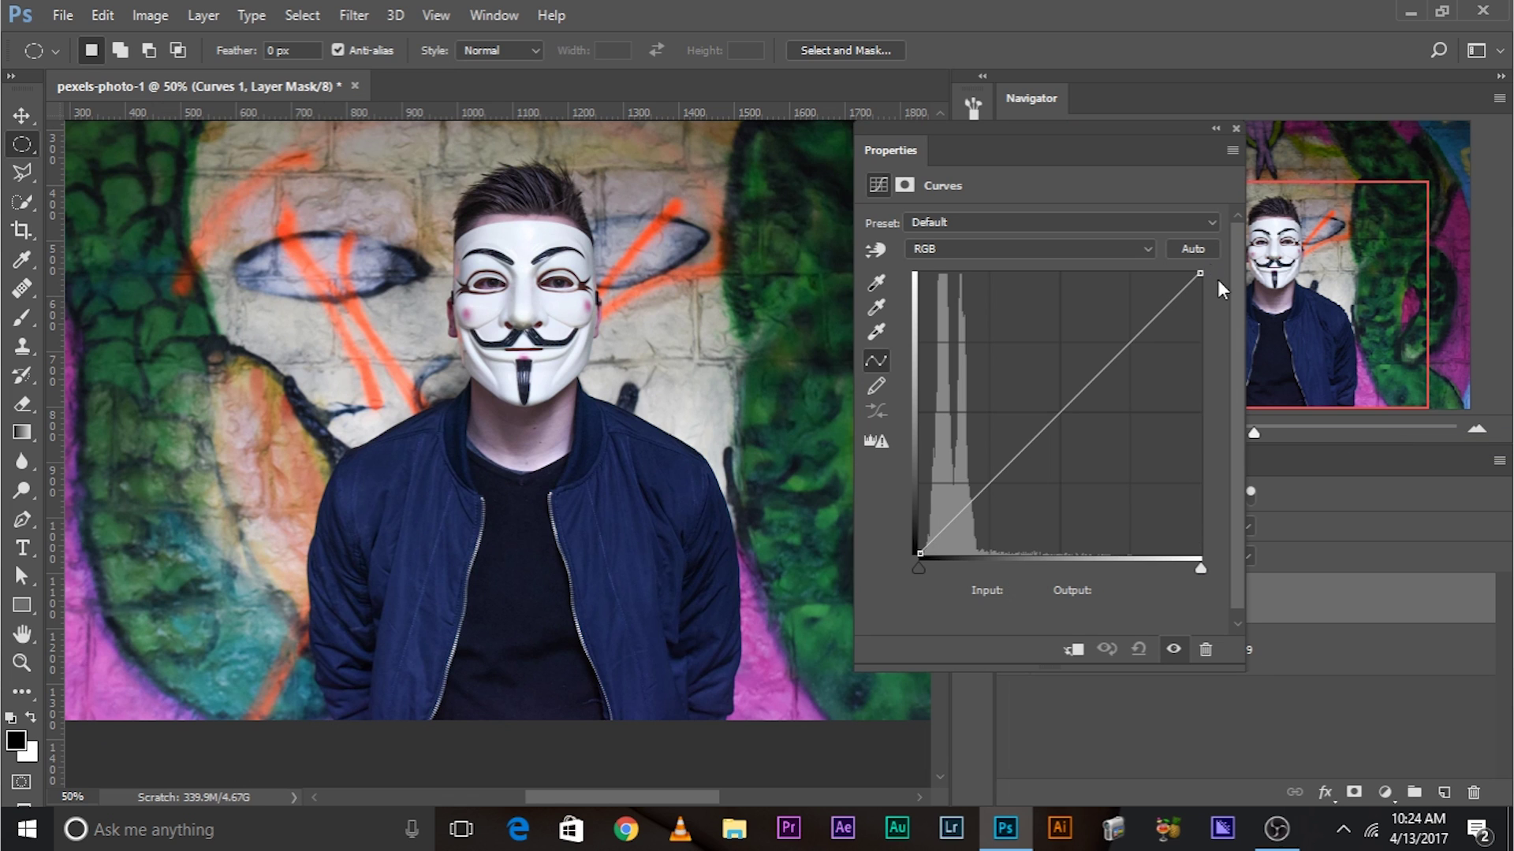
left_click_drag(1195, 273, 940, 257)
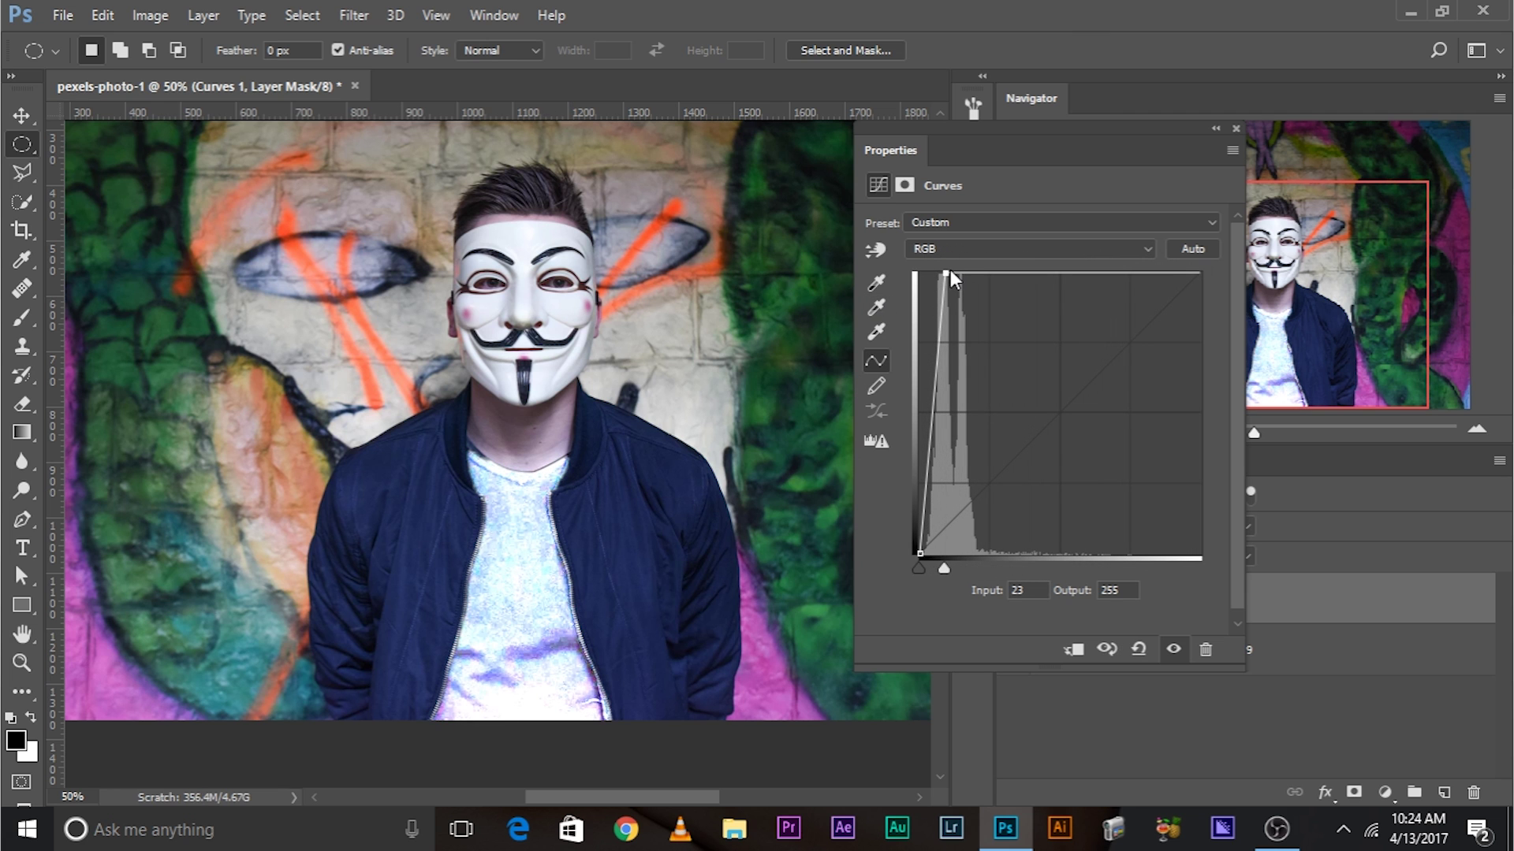
left_click_drag(946, 273, 943, 273)
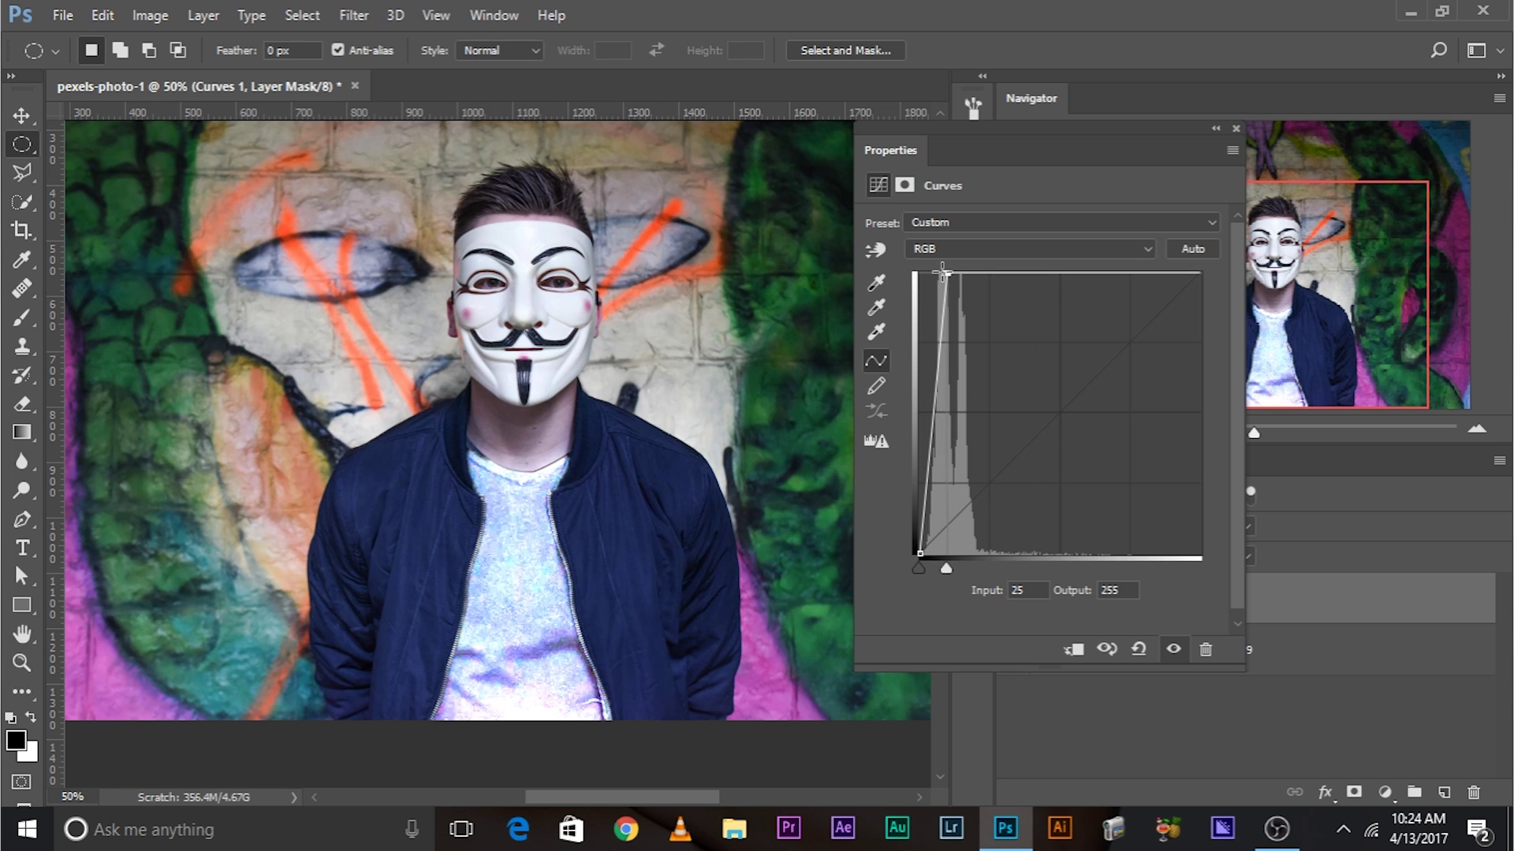
left_click_drag(917, 552, 916, 478)
left_click(1234, 129)
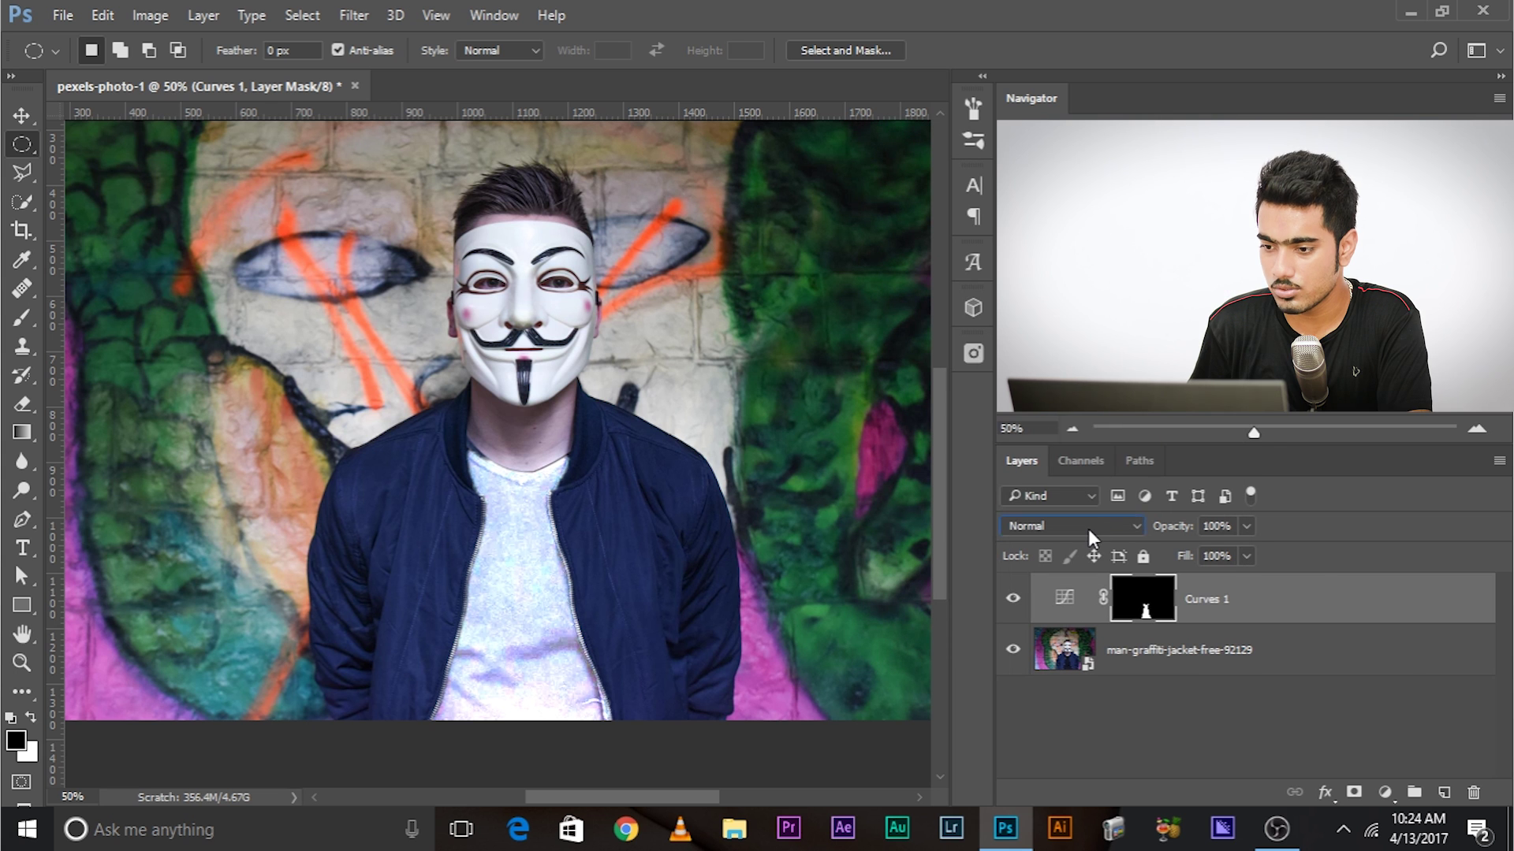
left_click(1088, 527)
left_click(1084, 513)
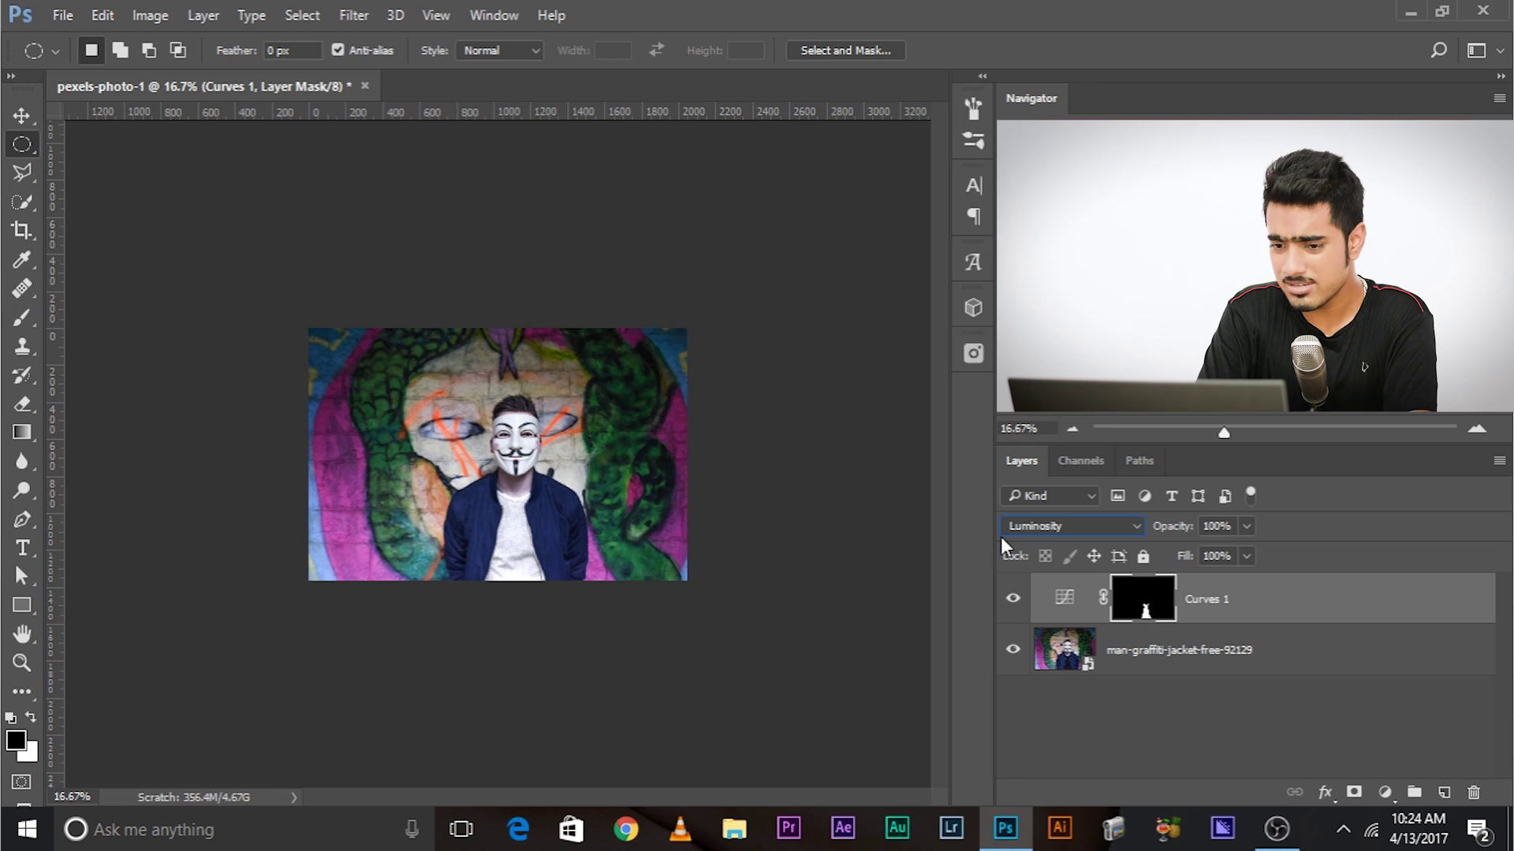
Step: Examine the T-shirt and zipper edges up close, comparing them with the Curves layer hidden and shown
key("ctrl+plus")
key("ctrl+plus")
key("ctrl+plus")
key("ctrl+plus")
key("ctrl+plus")
key("ctrl+plus")
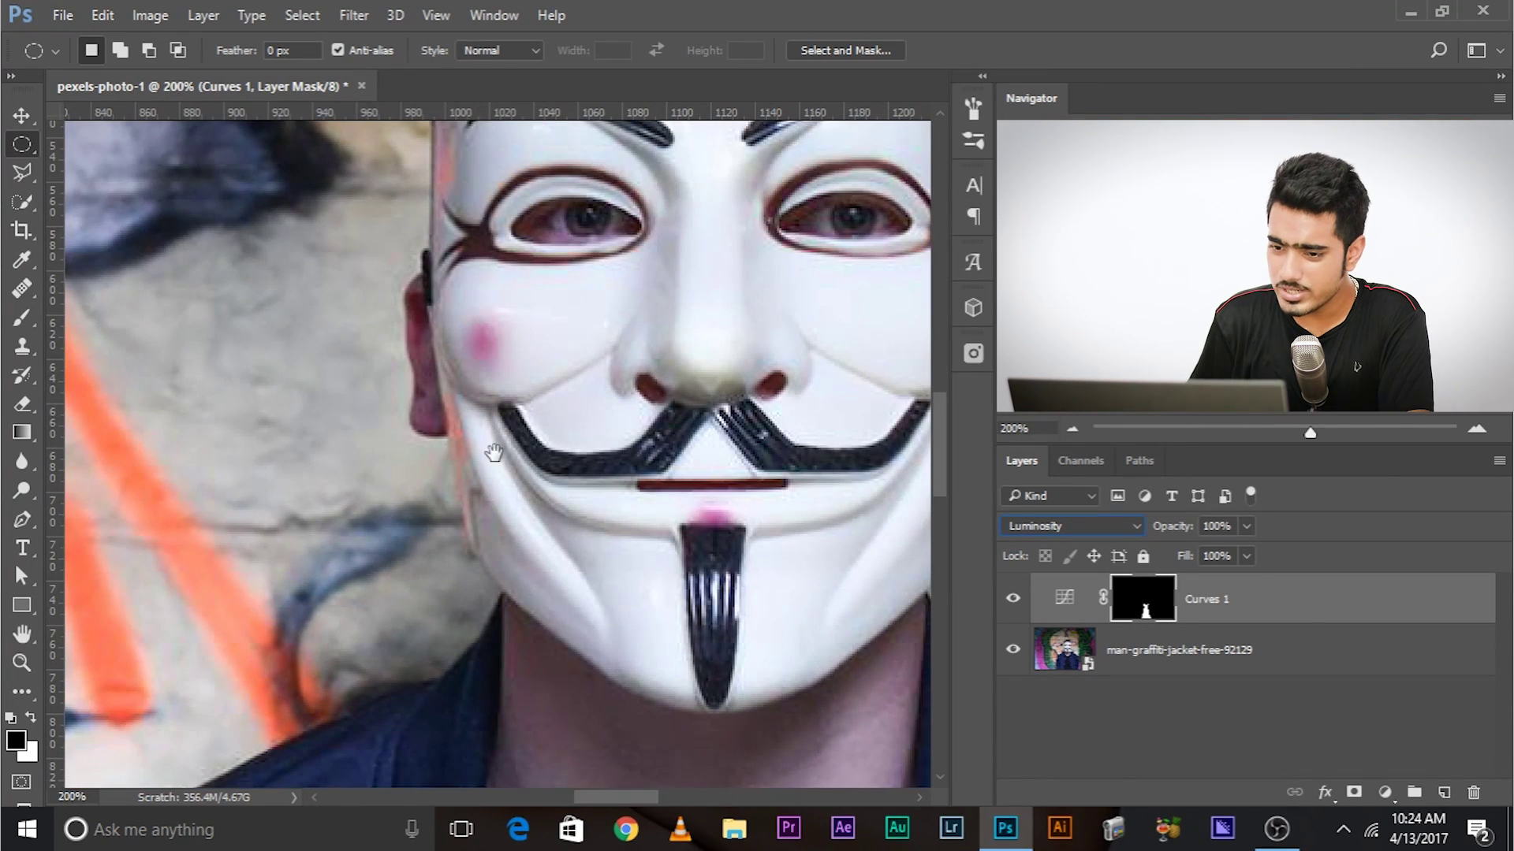
left_click_drag(494, 453, 600, 454)
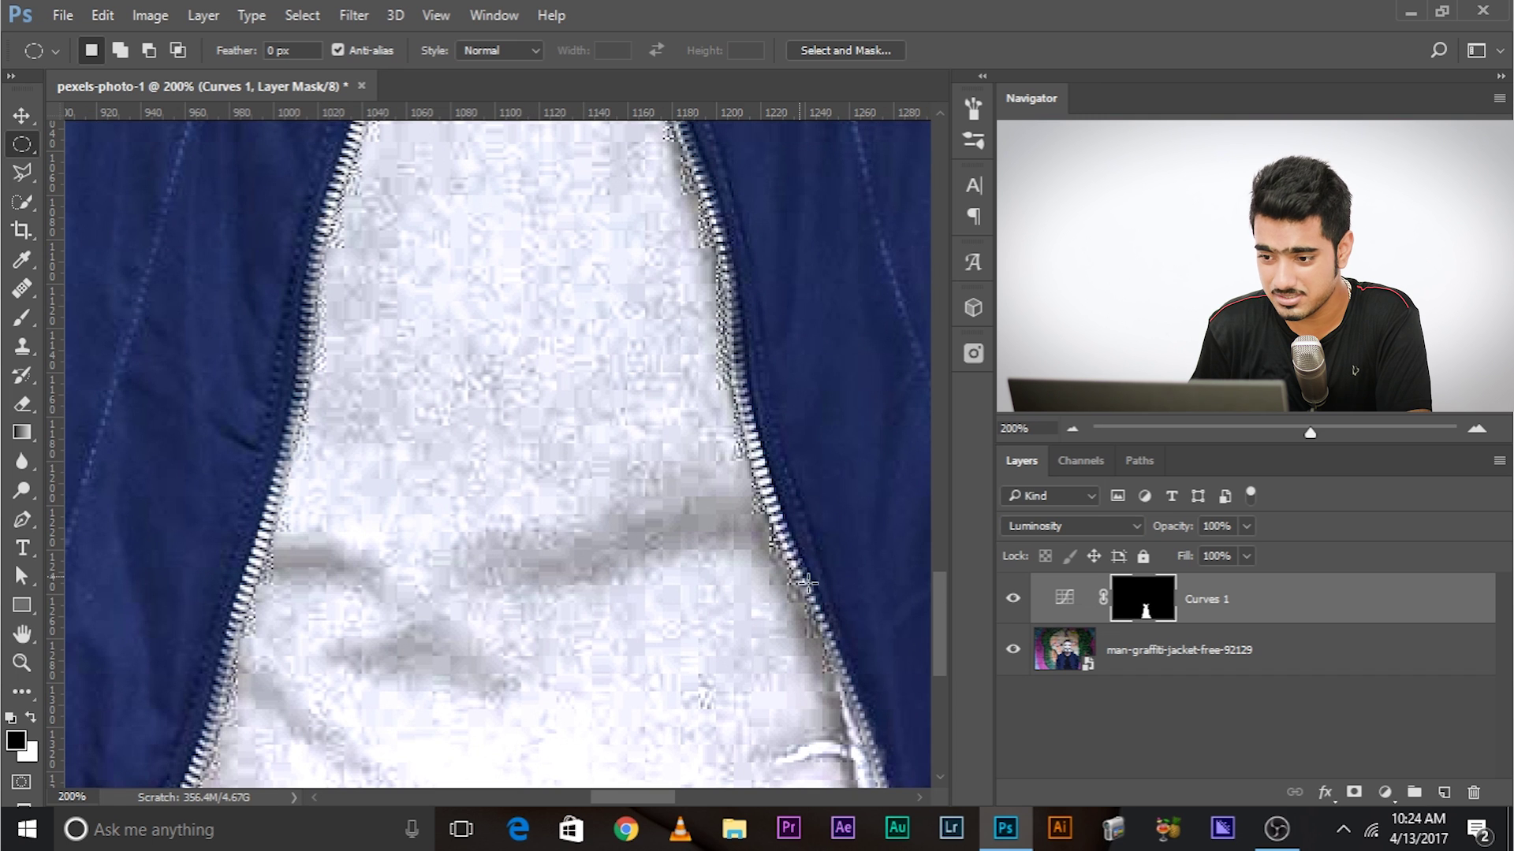
left_click(1013, 598)
left_click(1013, 598)
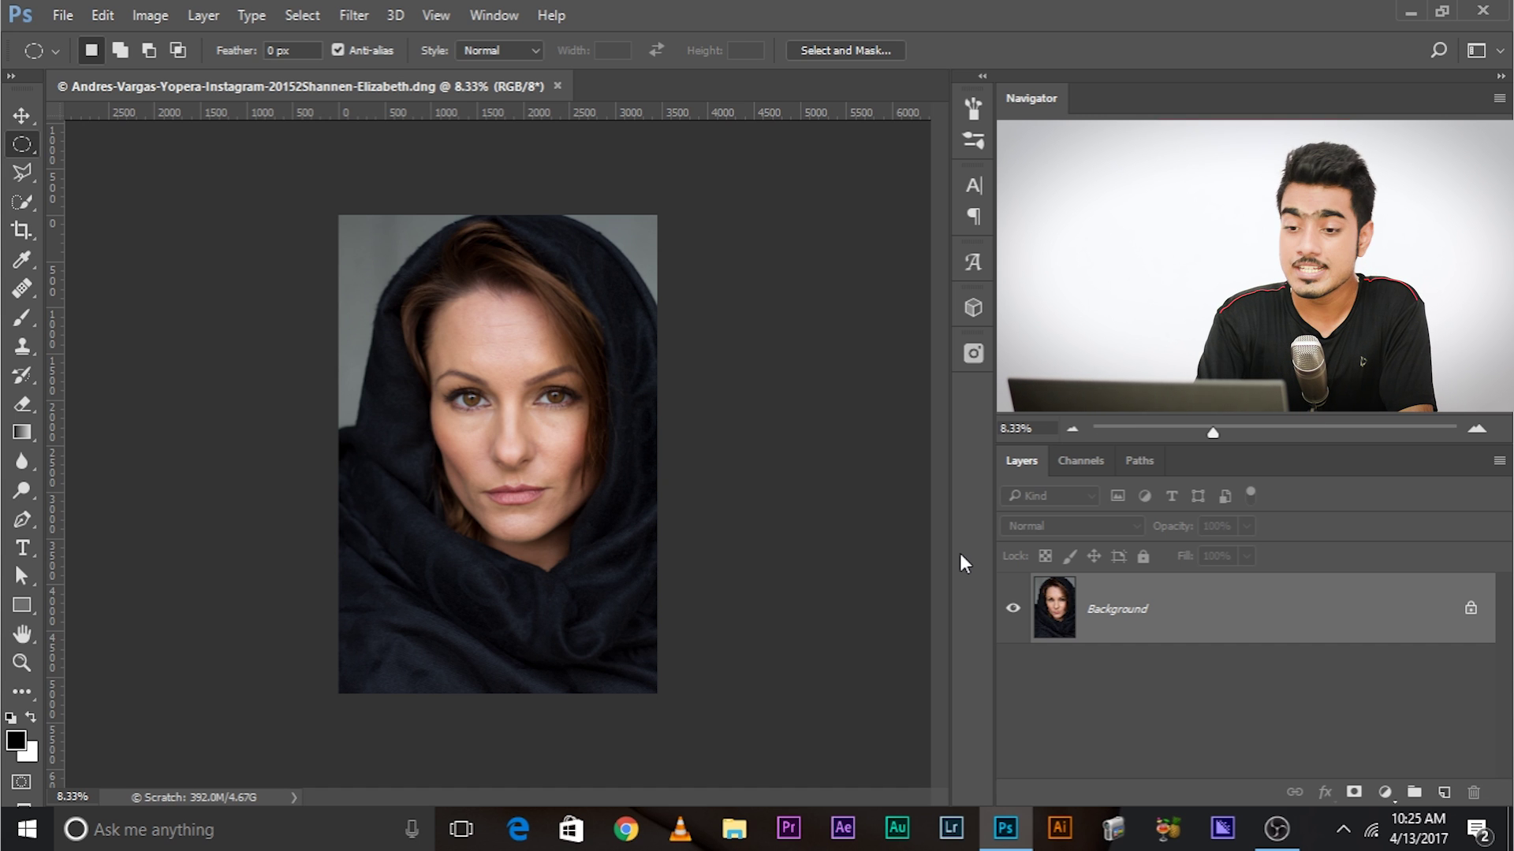
Step: Add a Levels adjustment to the portrait of the woman in the black scarf, with the output black level at 60
key("ctrl+plus")
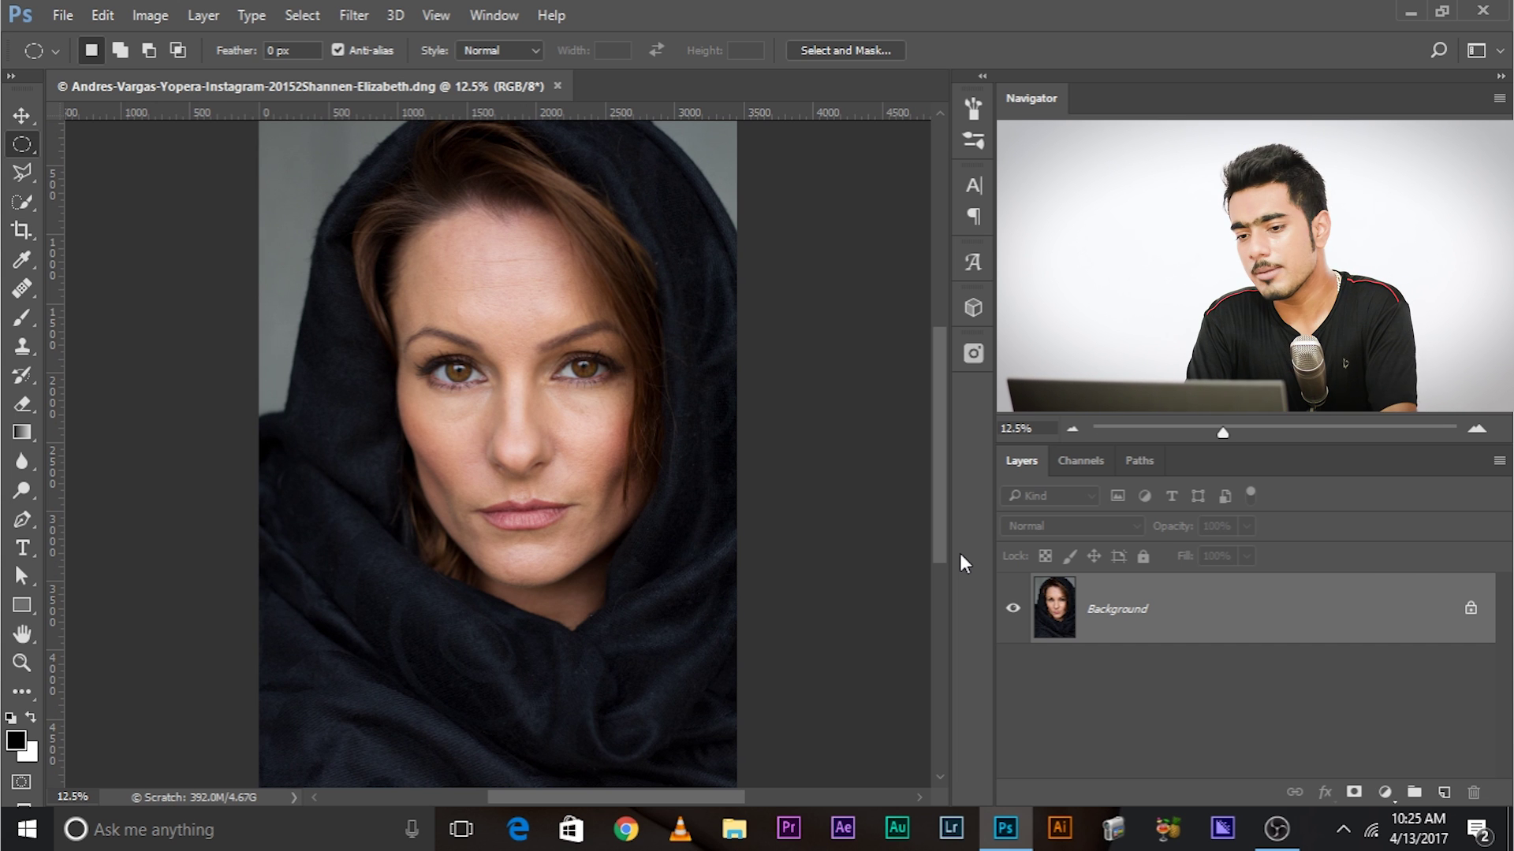
key("ctrl+plus")
key("ctrl+plus")
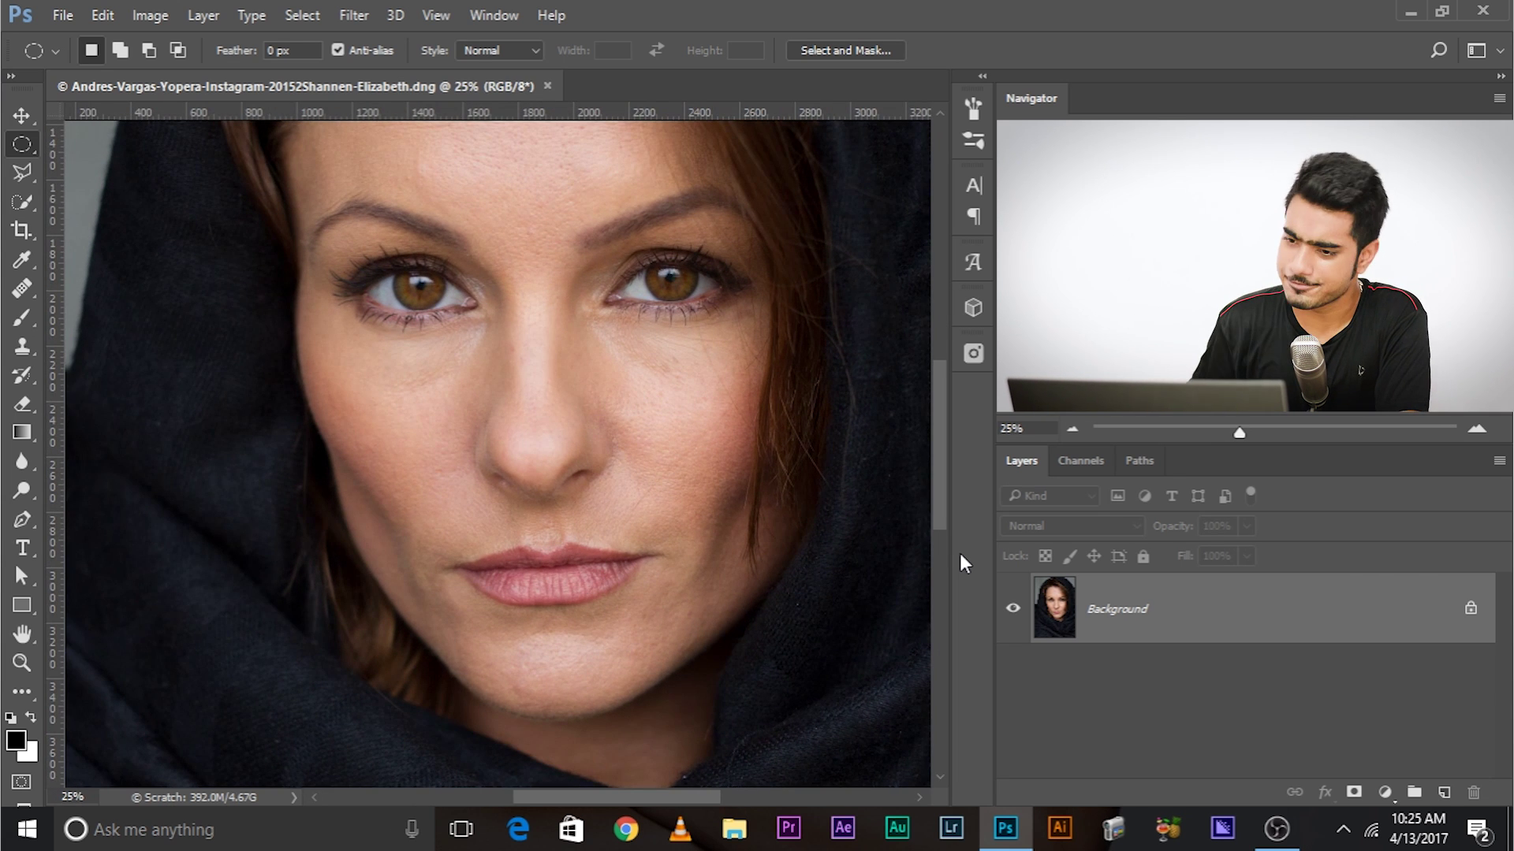
scroll(776, 445, "up", 6)
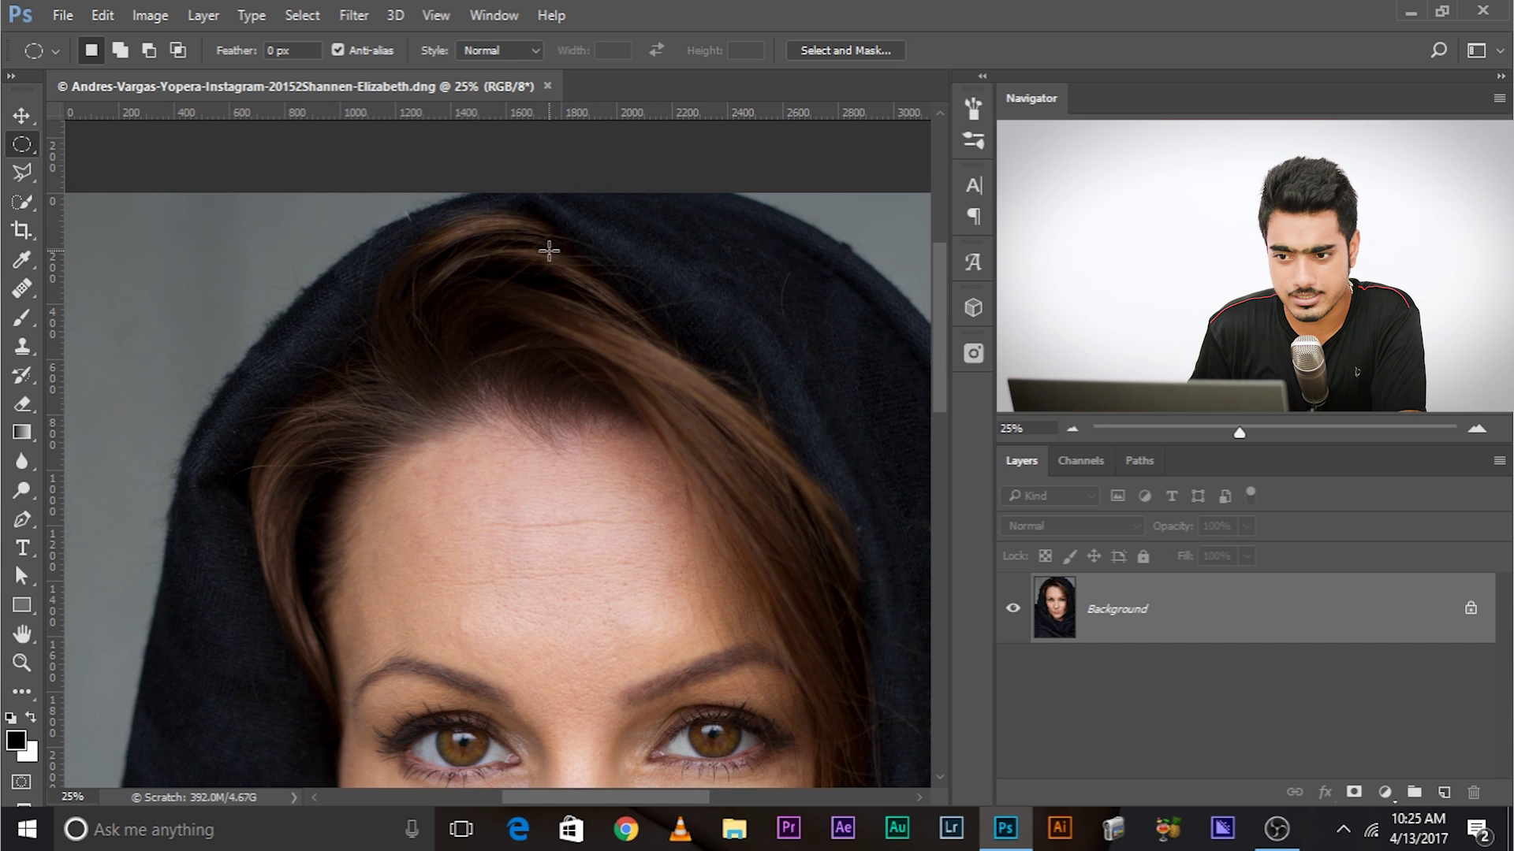
left_click_drag(478, 616, 636, 229)
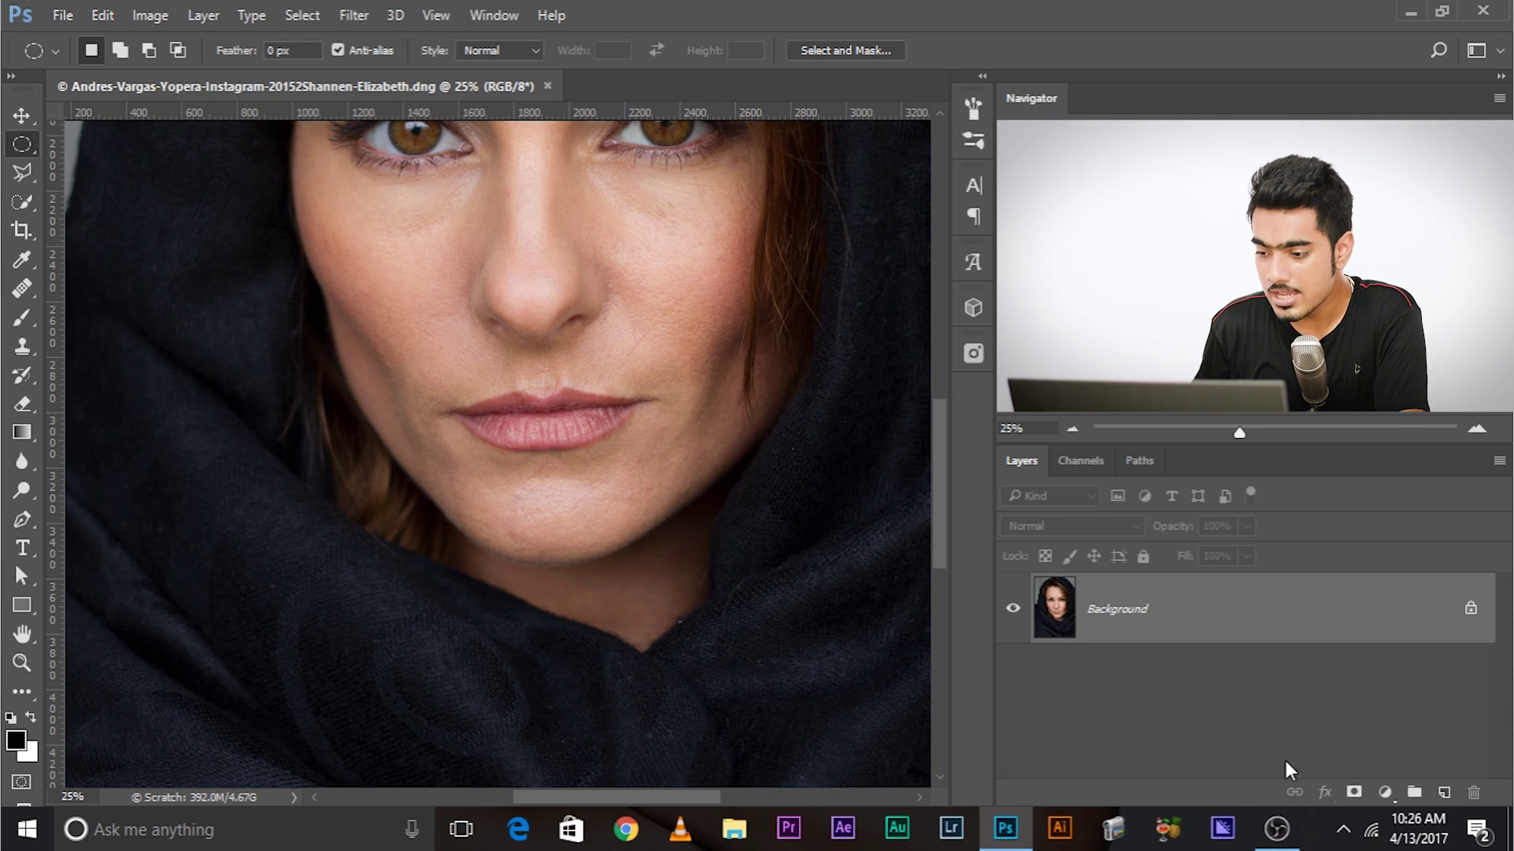
left_click(1380, 792)
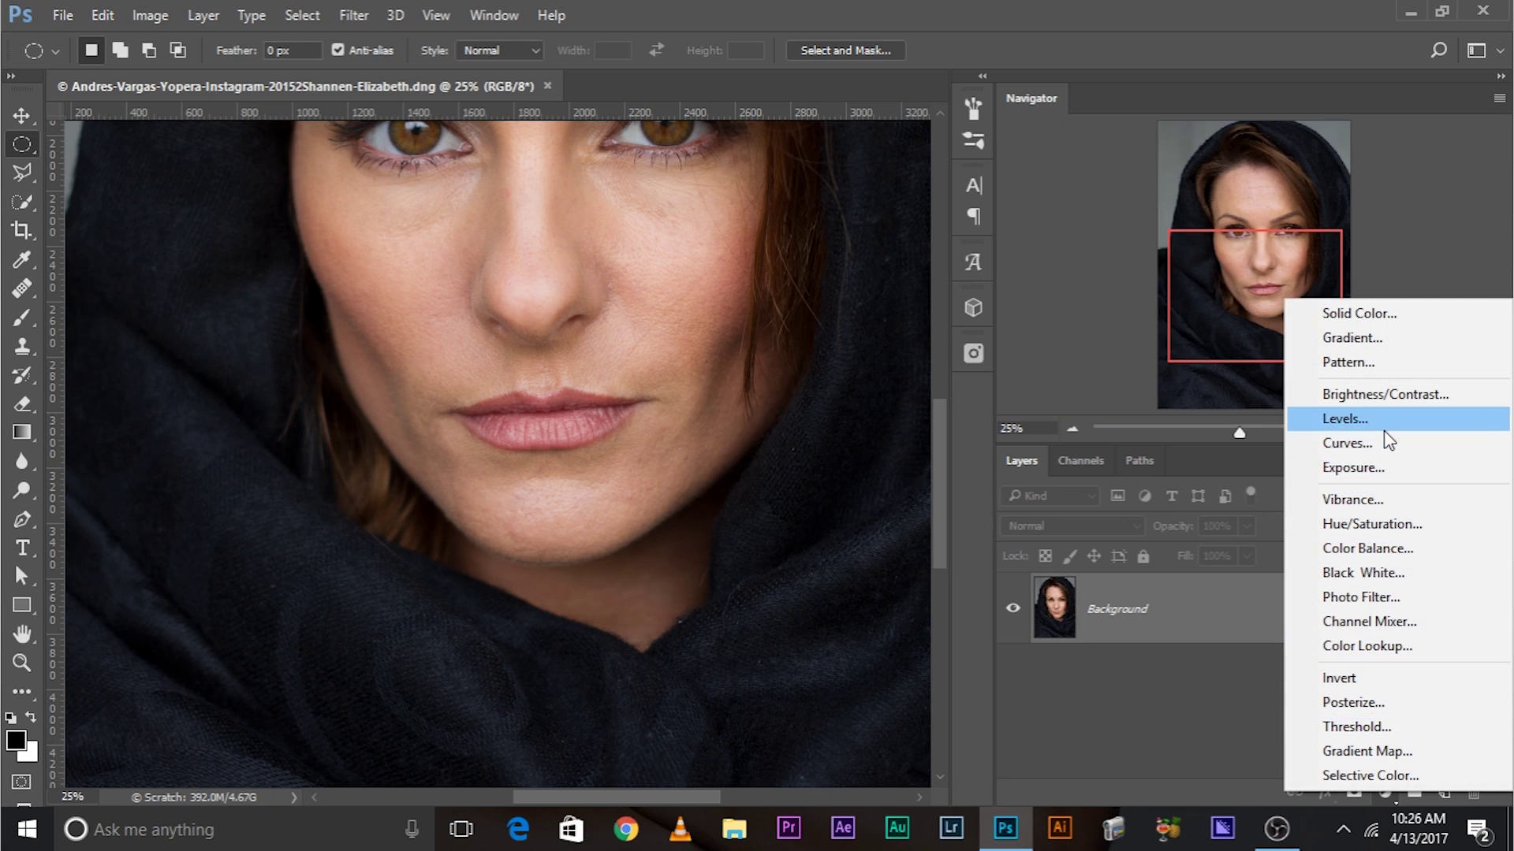
left_click(1344, 419)
key("ctrl+minus")
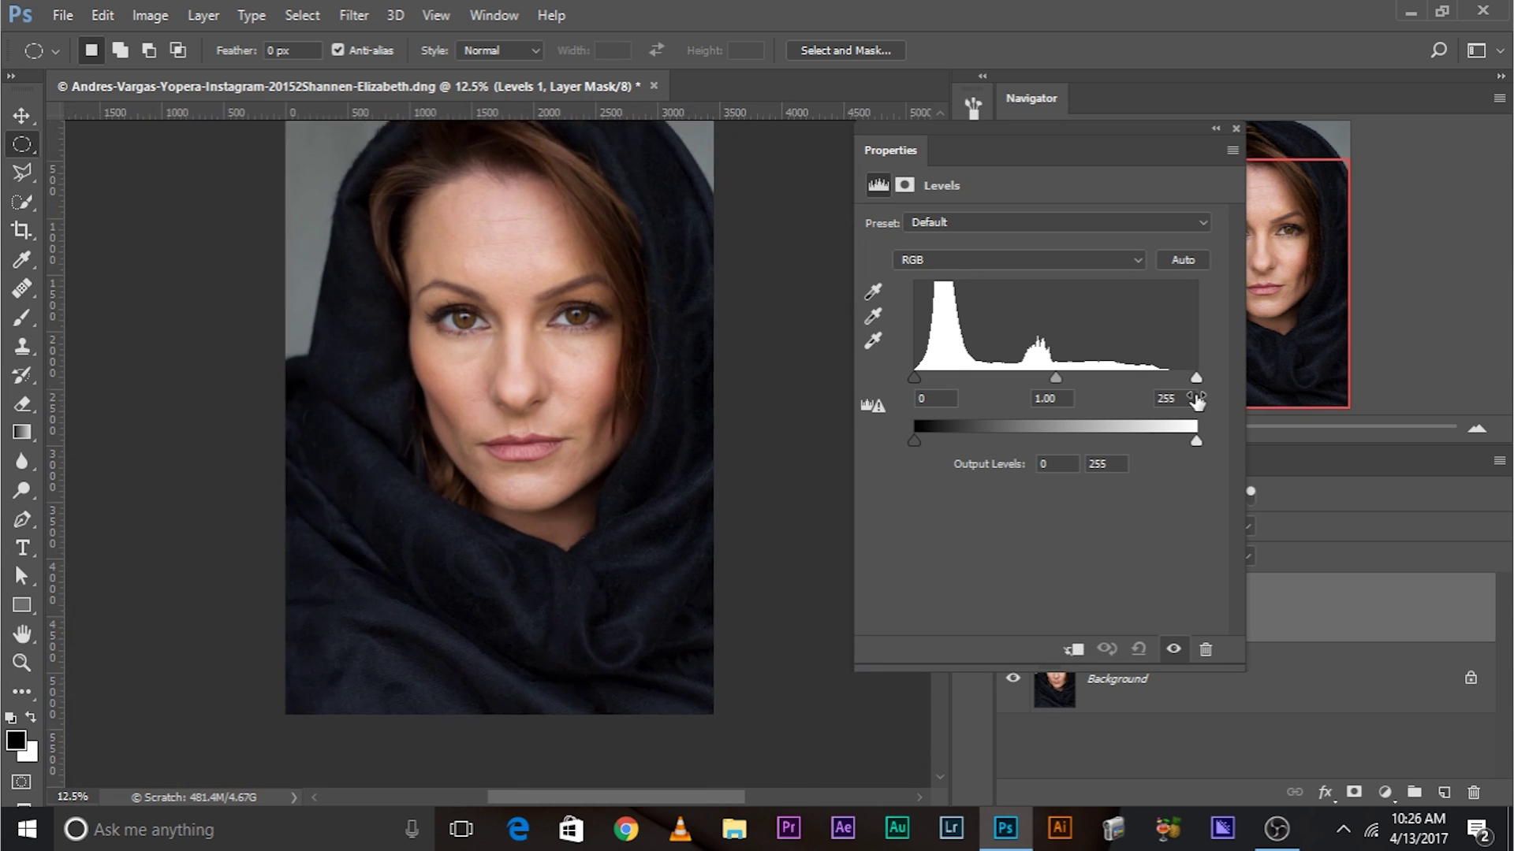
left_click_drag(914, 440, 980, 440)
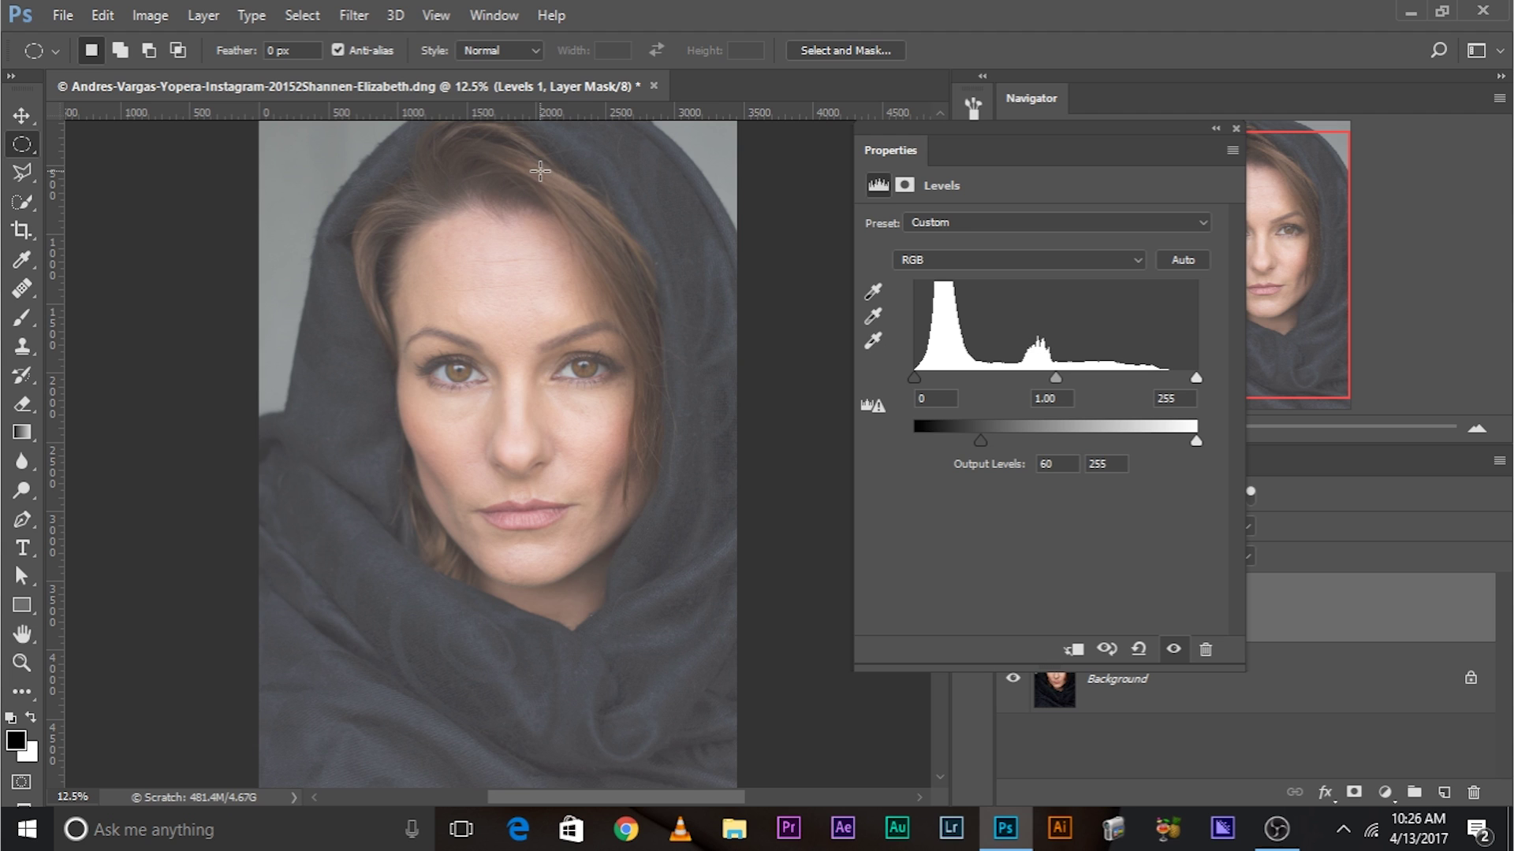
left_click(1235, 129)
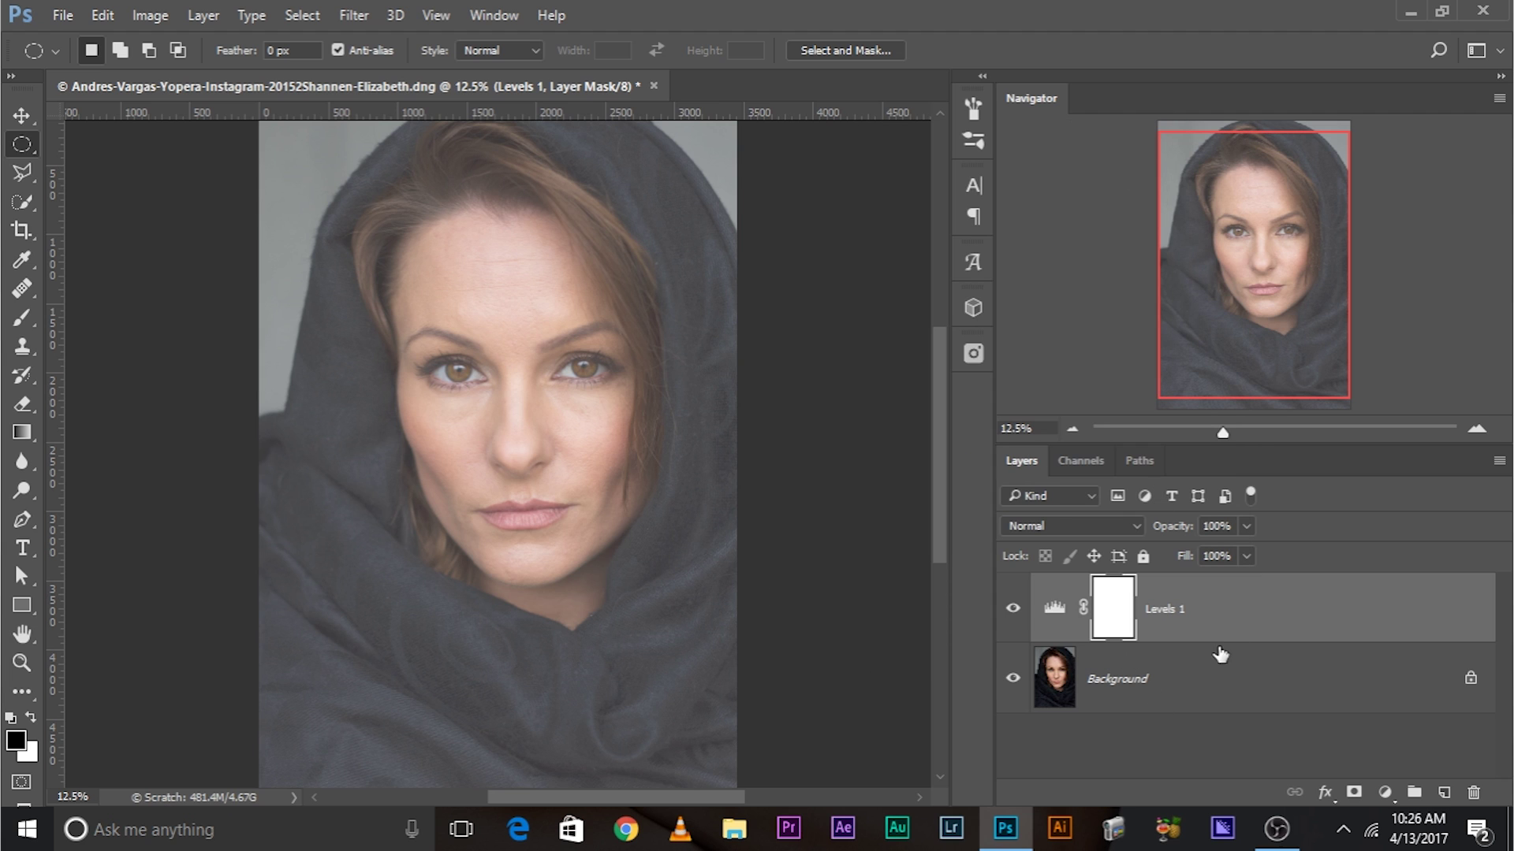
Step: Start Select and Mask on the Background layer, using the On White view at 45% opacity
left_click(1127, 678)
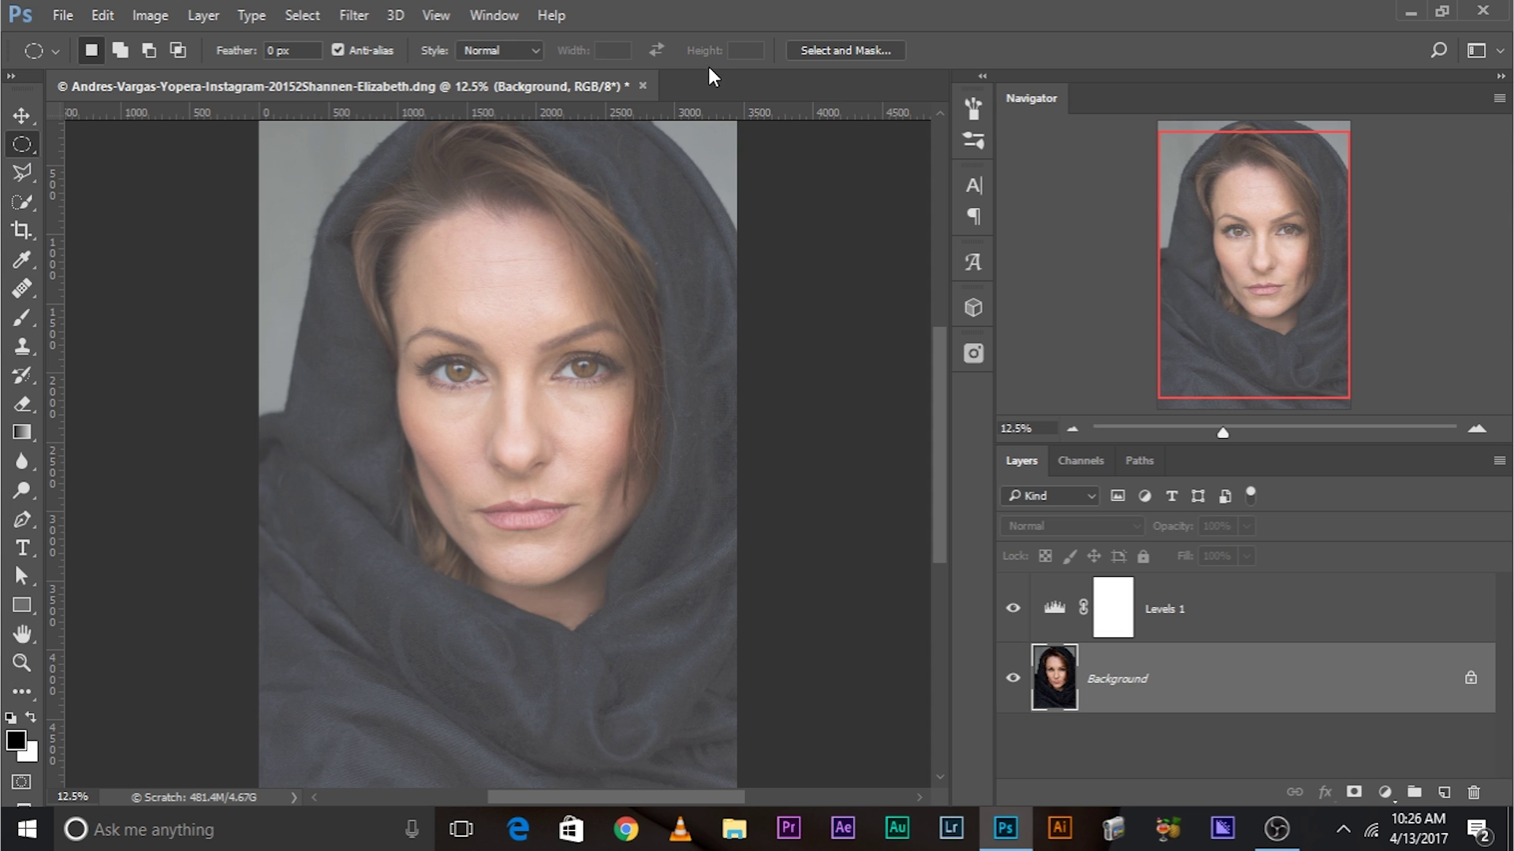
left_click(801, 49)
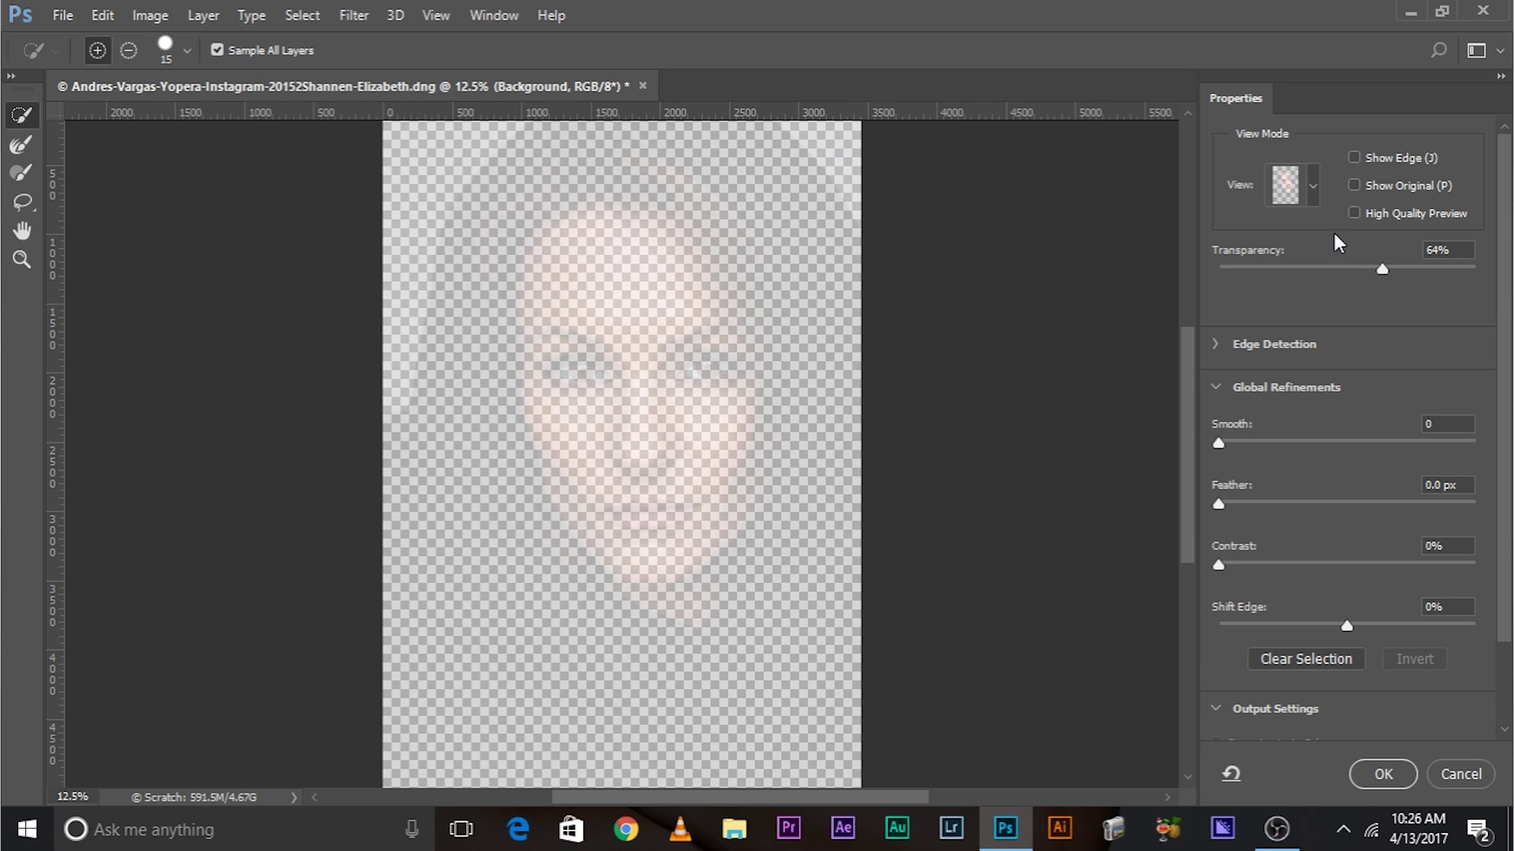
left_click(1313, 186)
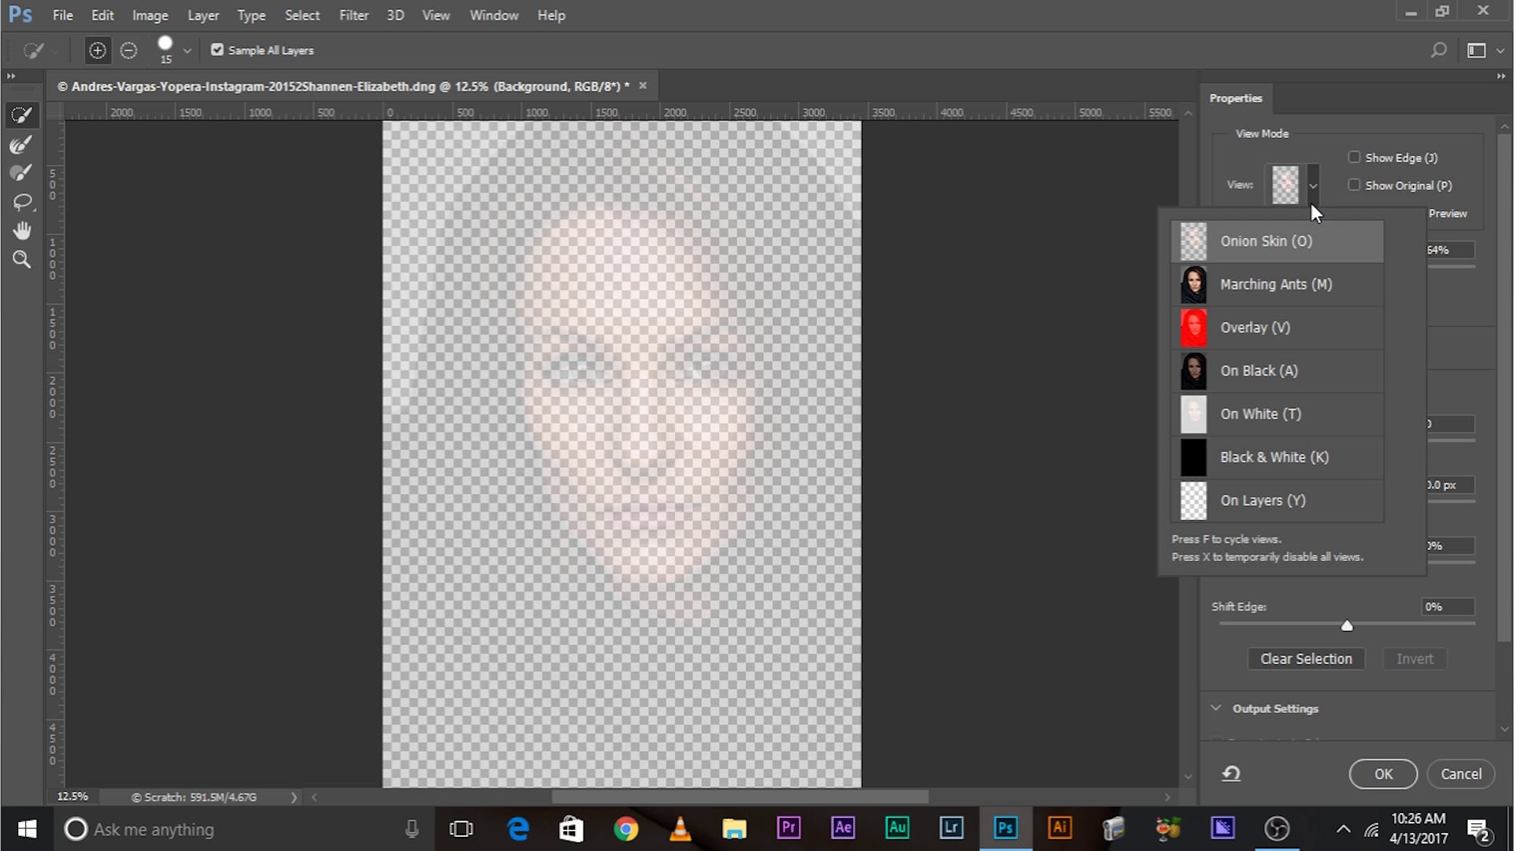
left_click(1448, 324)
mouse_move(1334, 267)
left_mouse_down()
mouse_move(1360, 272)
mouse_move(1335, 269)
left_mouse_up()
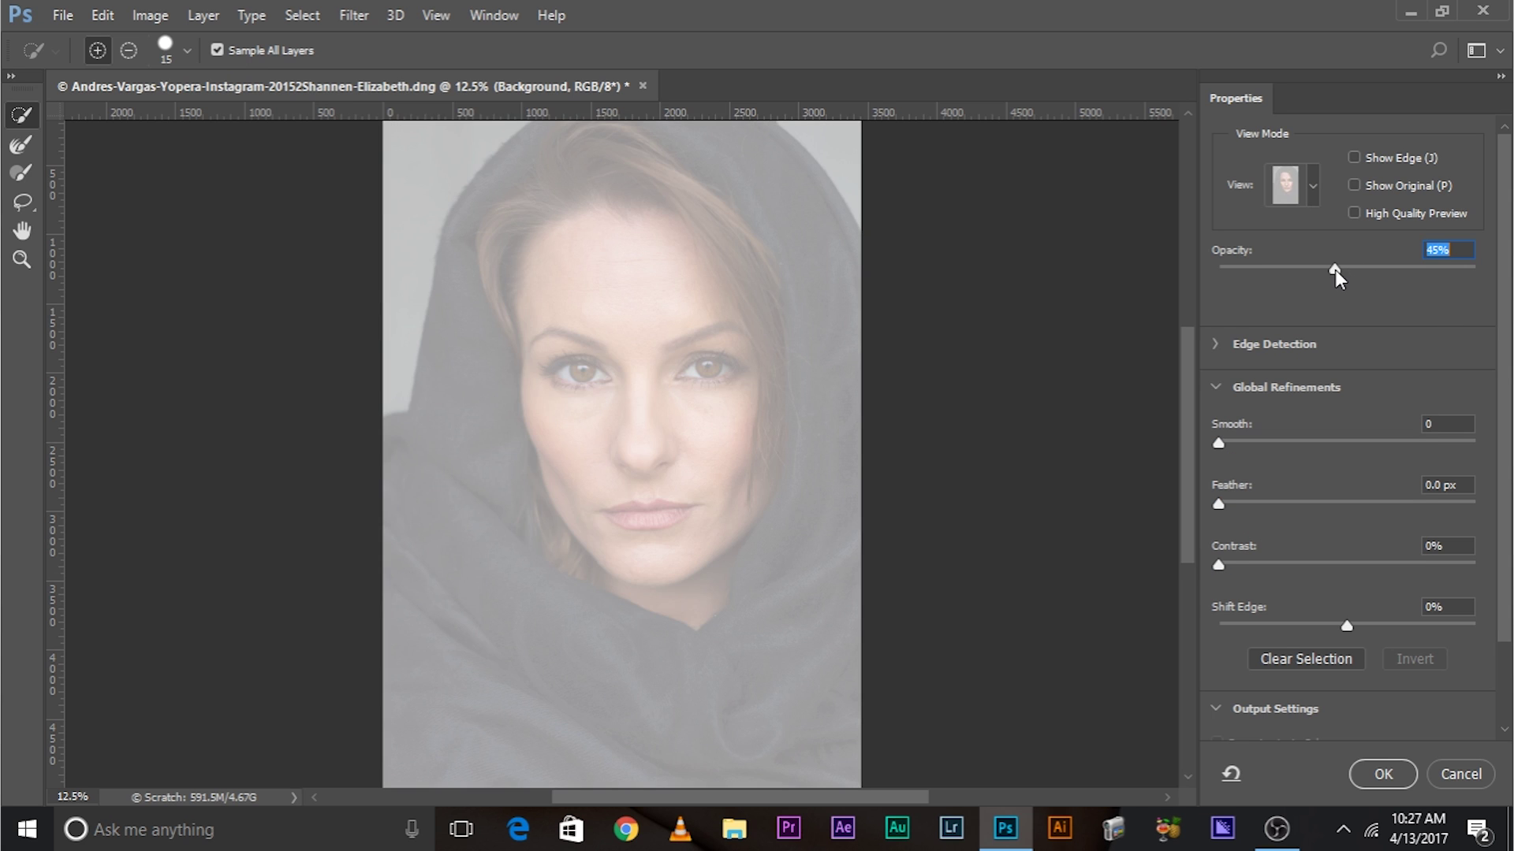
Step: Select the black scarf around the woman's face and shoulders with a brush size of 319
key("ctrl+plus")
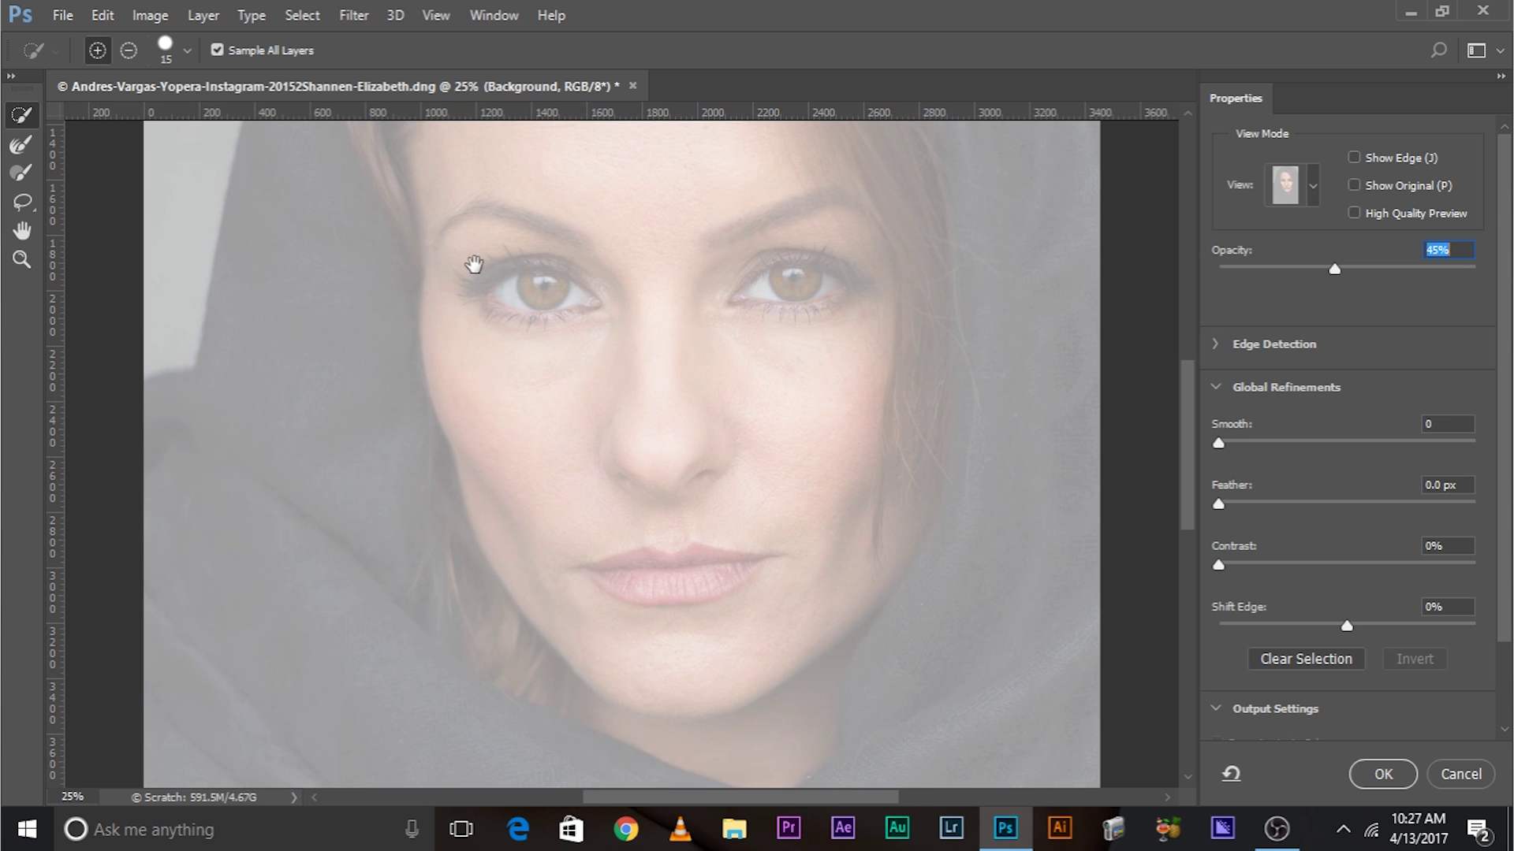
key("ctrl+minus")
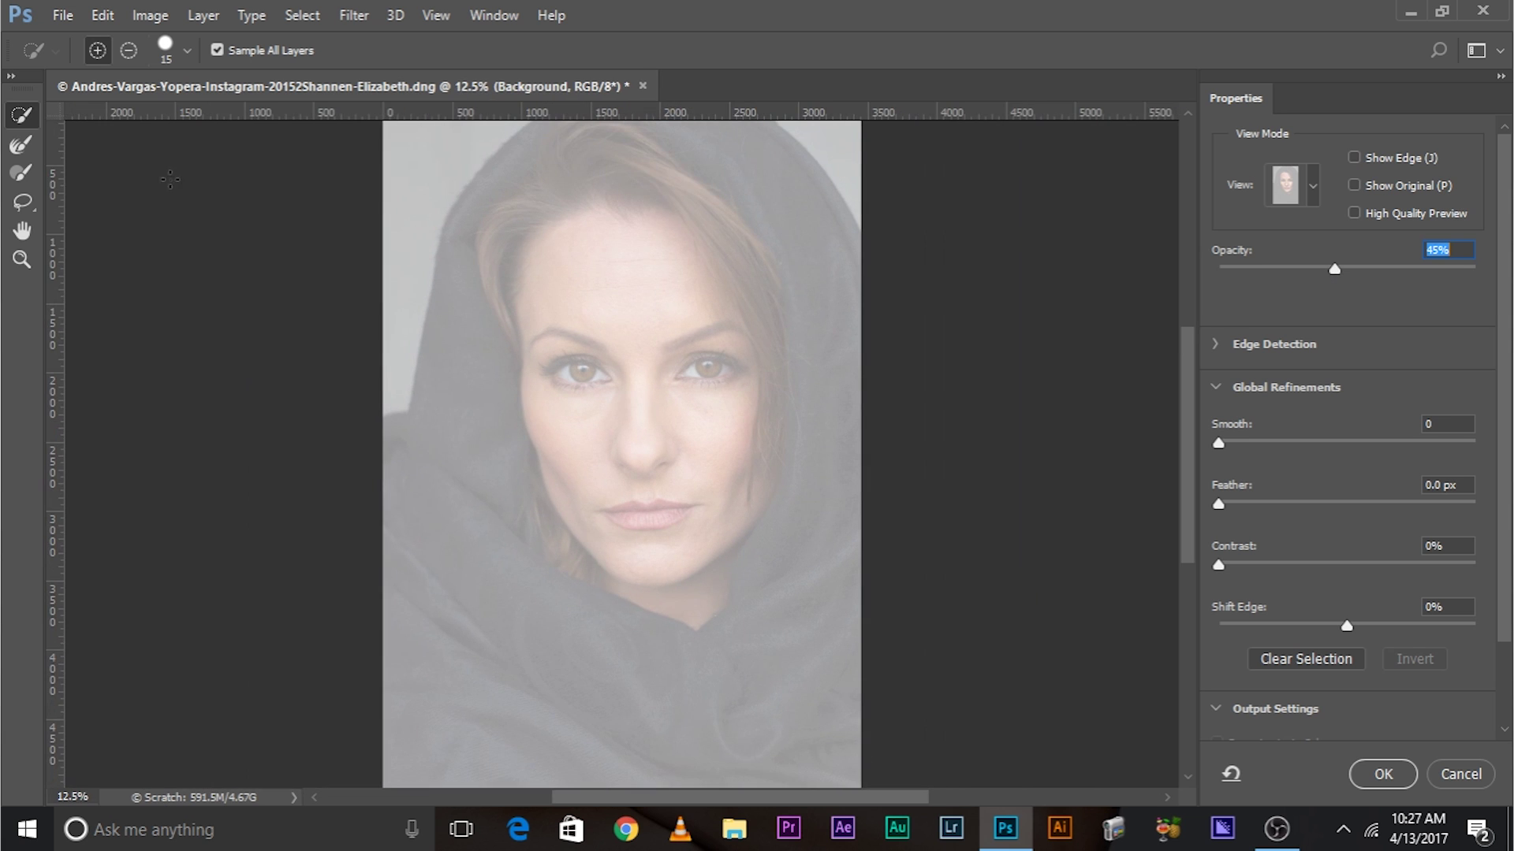
left_click_drag(472, 598, 490, 626)
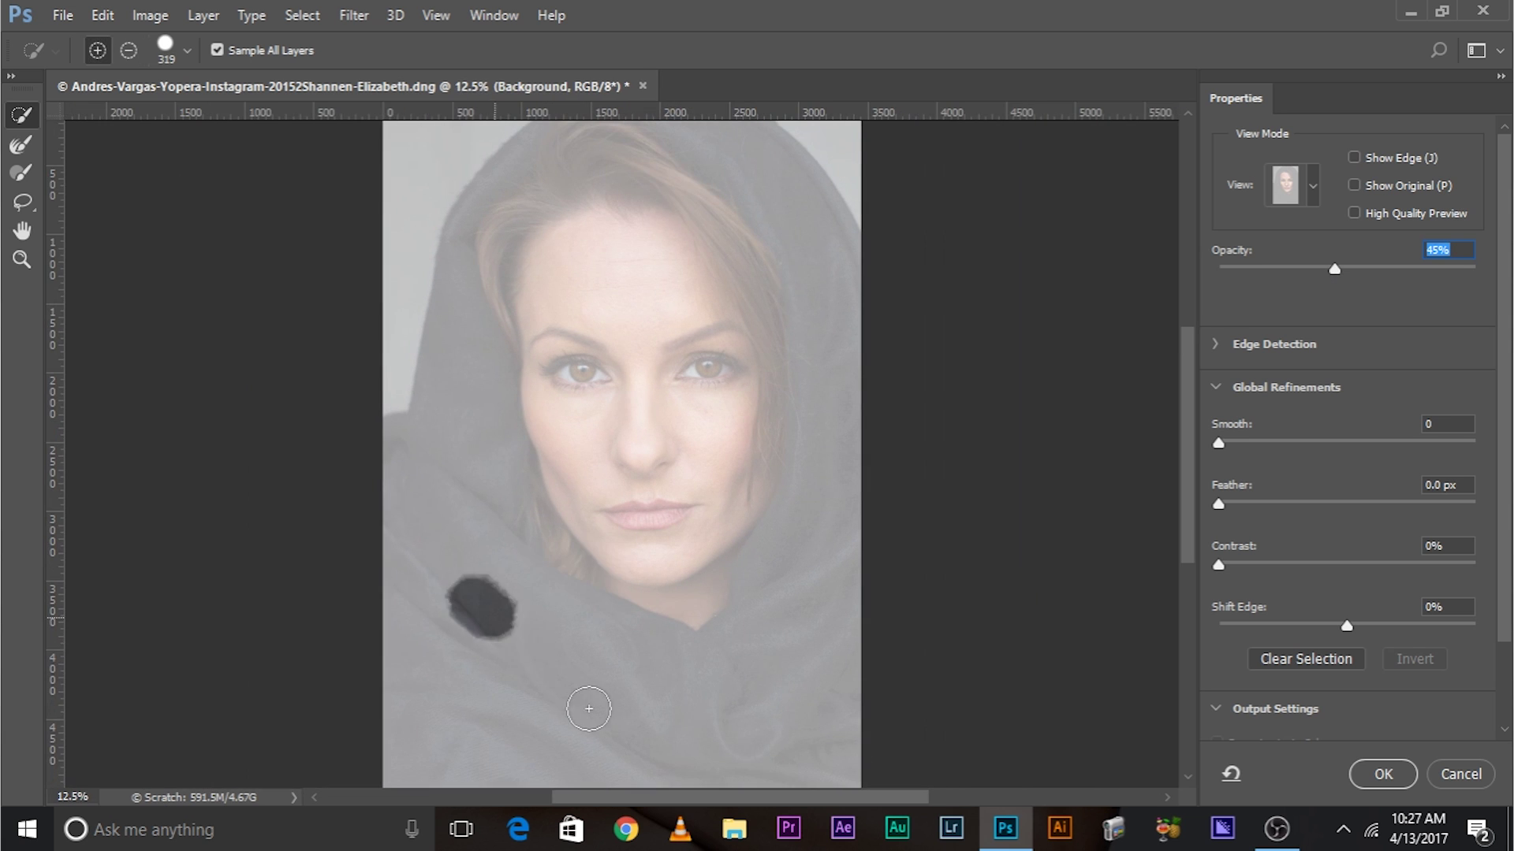
left_click_drag(830, 699, 858, 354)
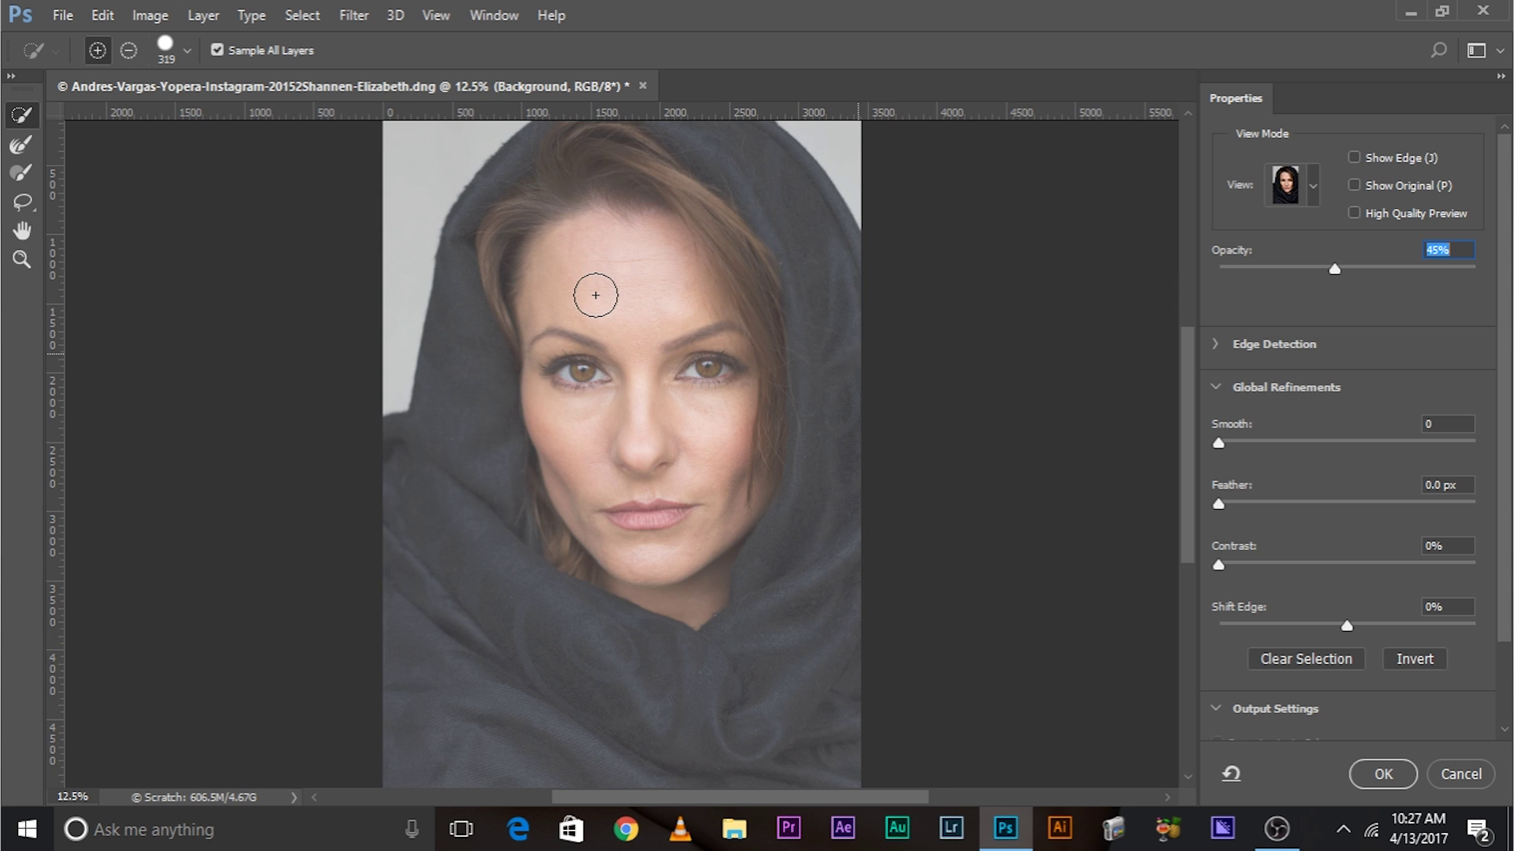
Step: Subtract the woman's face, hair and neck from the scarf selection with a brush size of 319
key("alt")
mouse_move(611, 250)
left_mouse_down()
mouse_move(623, 336)
mouse_move(648, 262)
mouse_move(682, 293)
mouse_move(697, 400)
mouse_move(672, 559)
mouse_move(692, 582)
mouse_move(707, 525)
mouse_move(602, 555)
mouse_move(567, 453)
left_mouse_up()
mouse_move(551, 276)
left_mouse_down()
mouse_move(517, 253)
mouse_move(513, 226)
mouse_move(552, 205)
left_mouse_up()
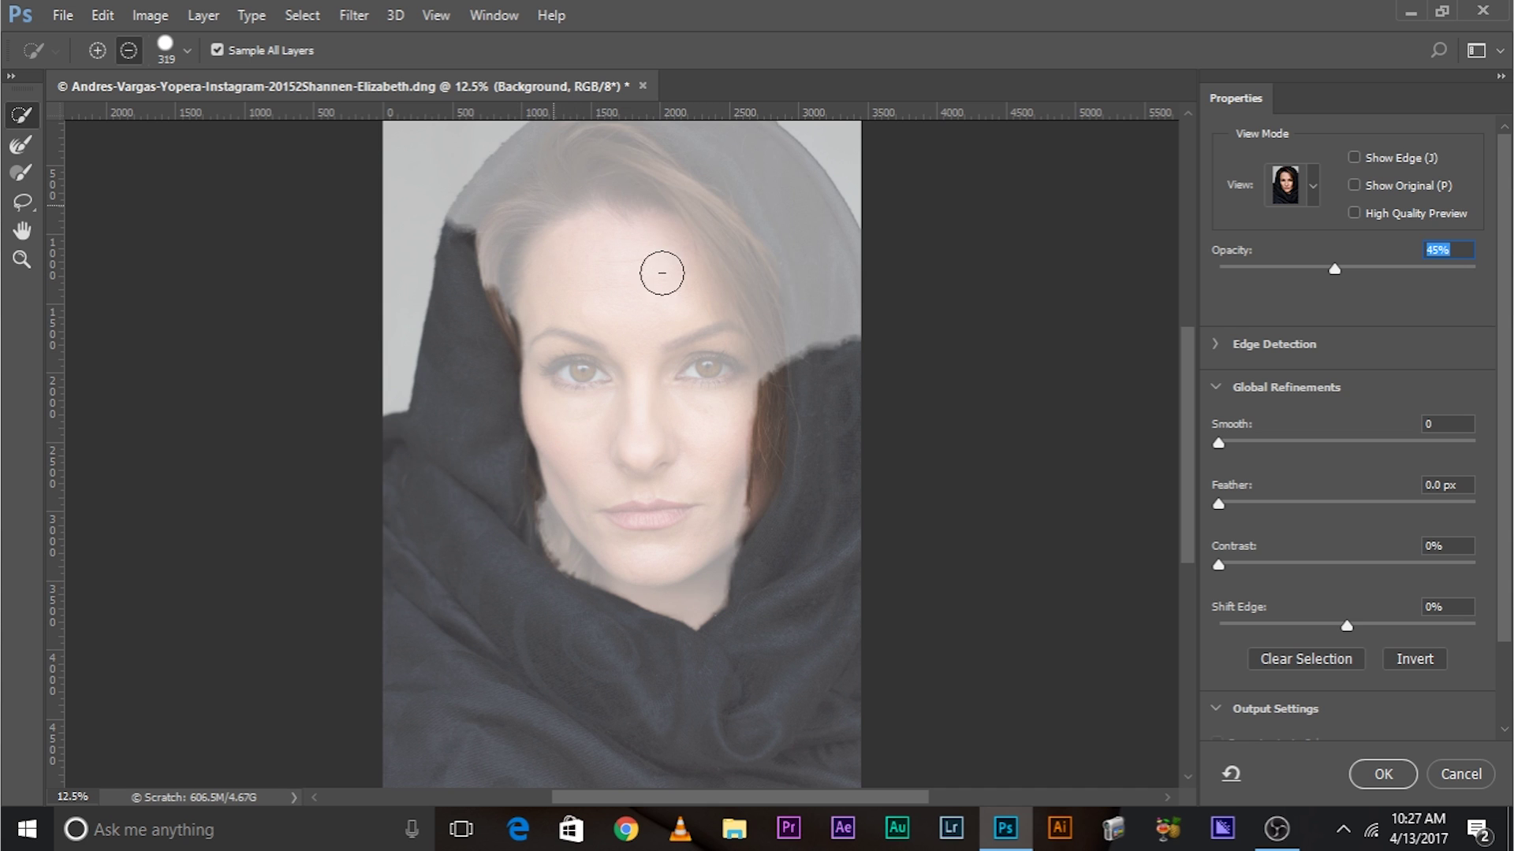
mouse_move(746, 396)
left_mouse_down()
mouse_move(735, 504)
mouse_move(759, 415)
left_mouse_up()
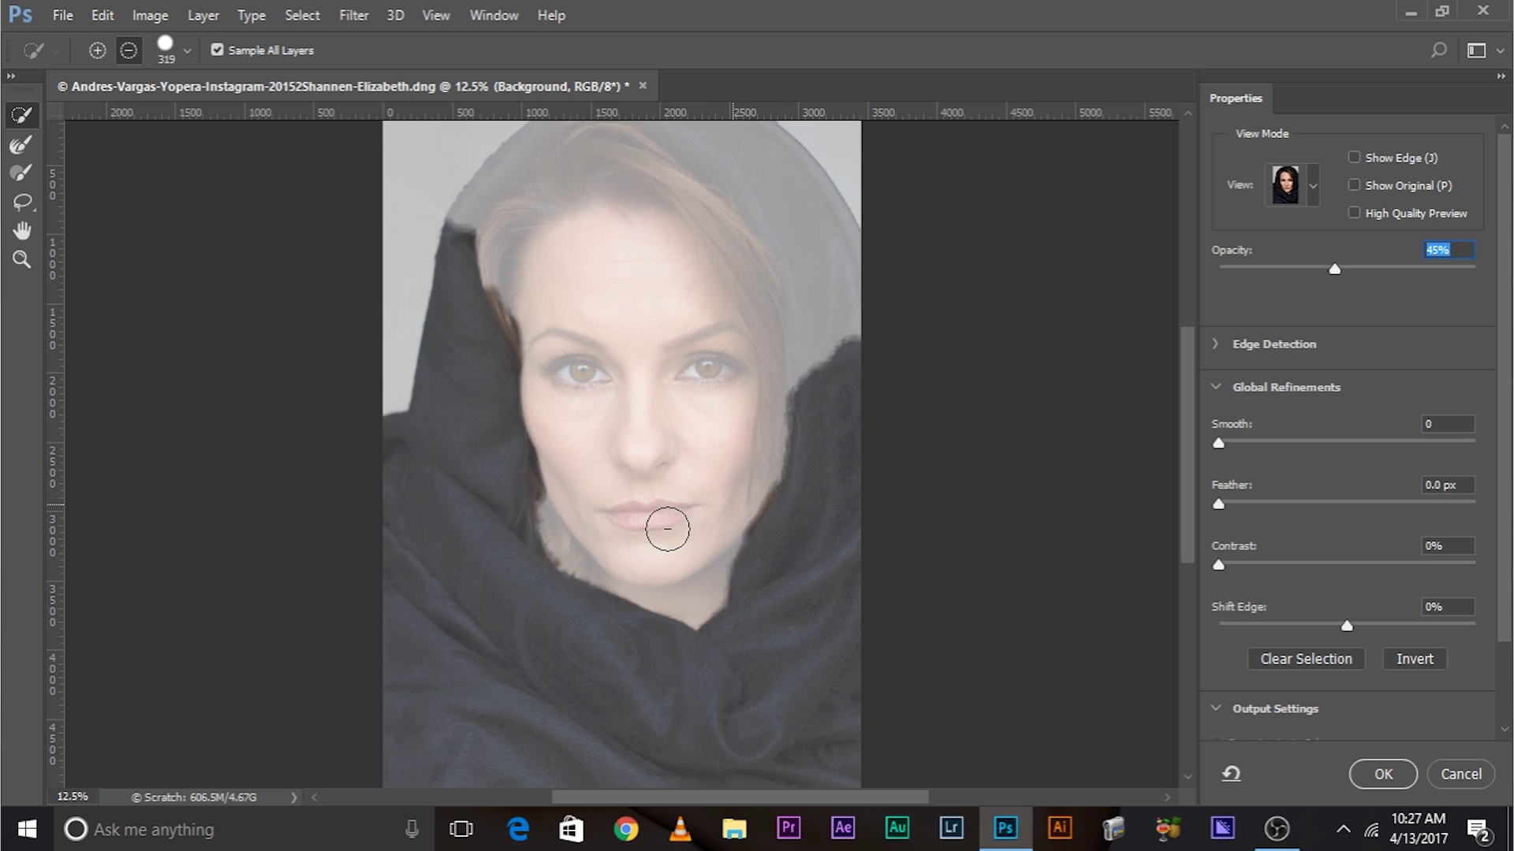
Step: Add both sides of the scarf's hood back to the selection, using a brush size of 143 along the narrower side
left_click(788, 195)
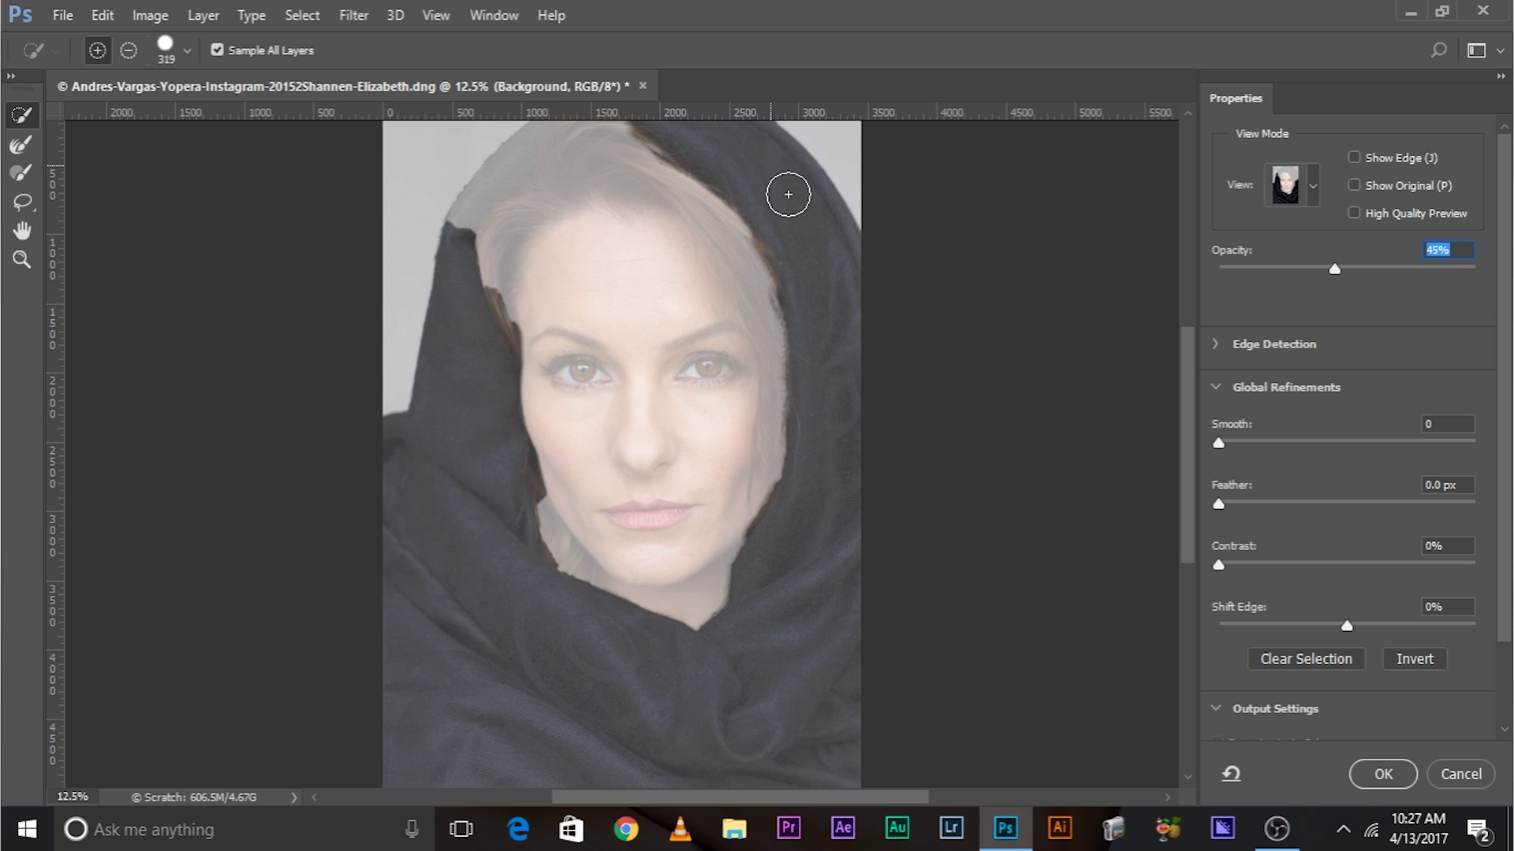
right_click(524, 158, "alt")
left_click(510, 160)
mouse_move(510, 160)
left_mouse_down()
mouse_move(450, 238)
mouse_move(447, 292)
left_mouse_up()
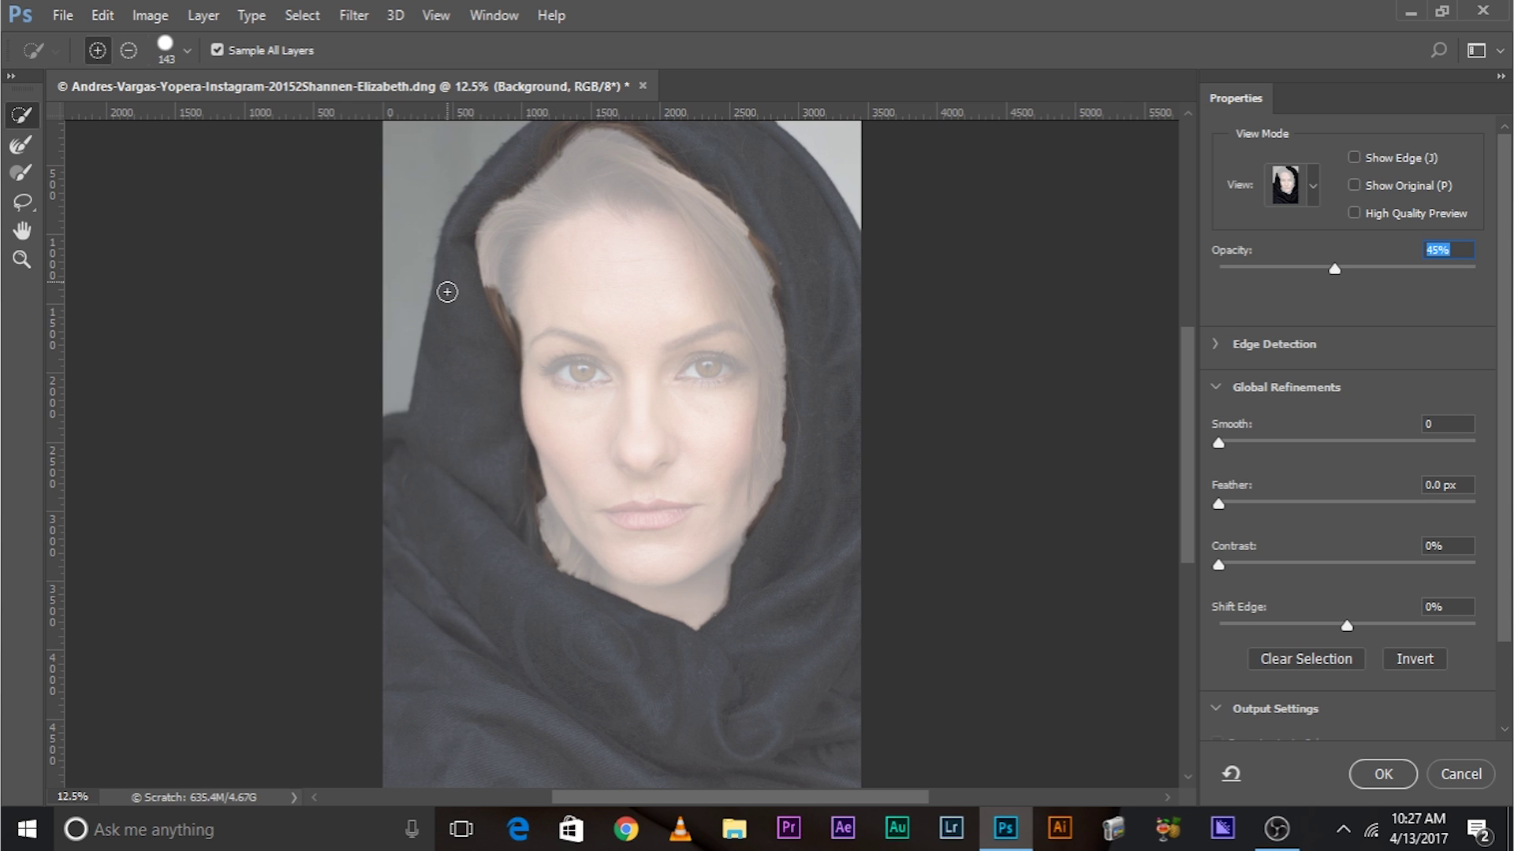
Step: Subtract the grey background beside the hood and the hair strip near the temple from the selection with a brush size of 319
right_click(389, 186, "alt")
left_click_drag(417, 136, 401, 224)
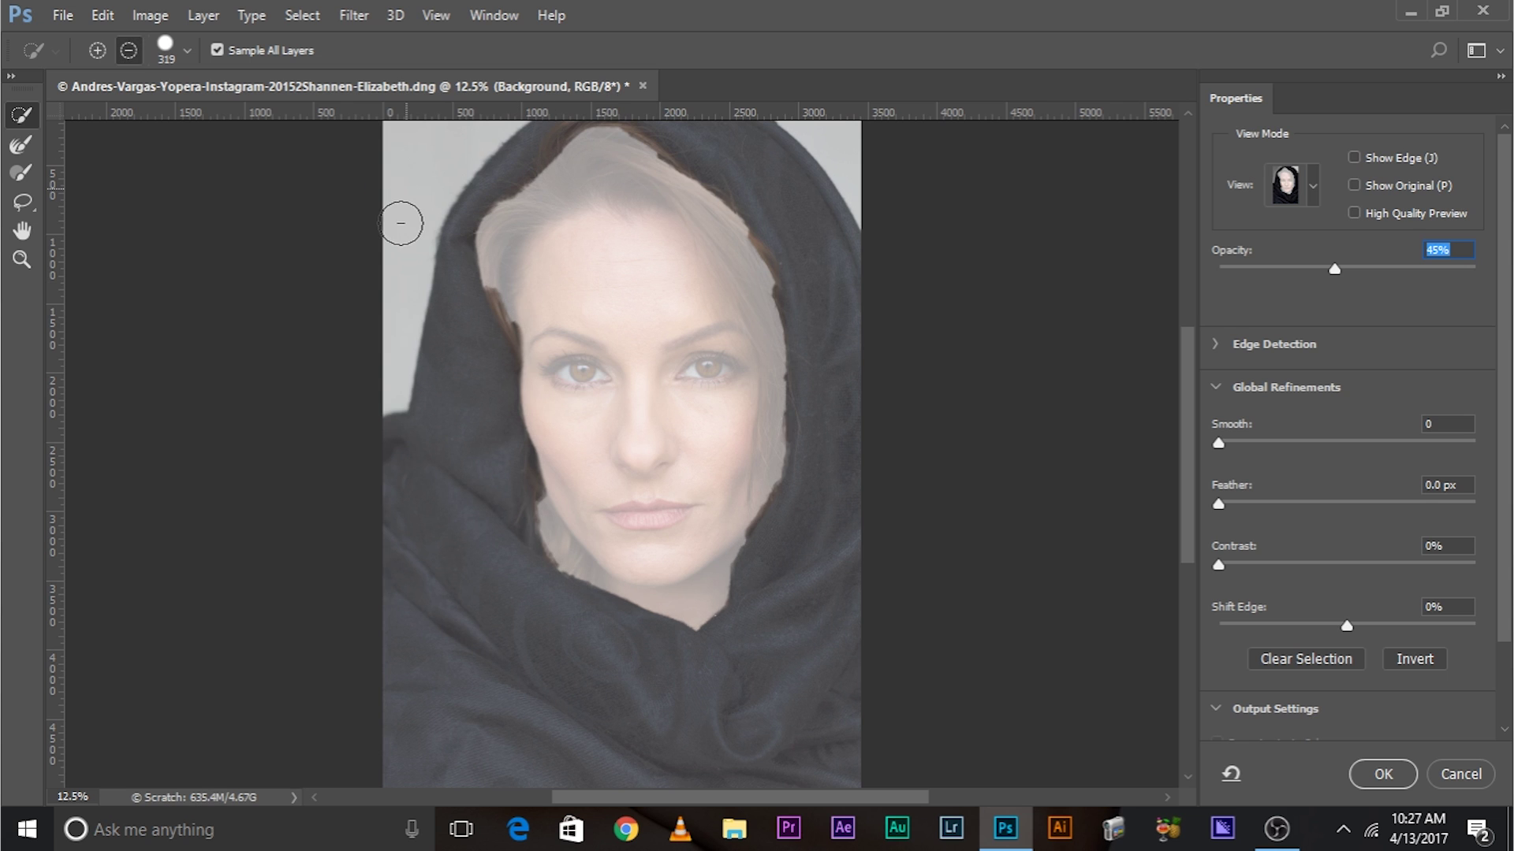
left_click_drag(507, 302, 528, 303)
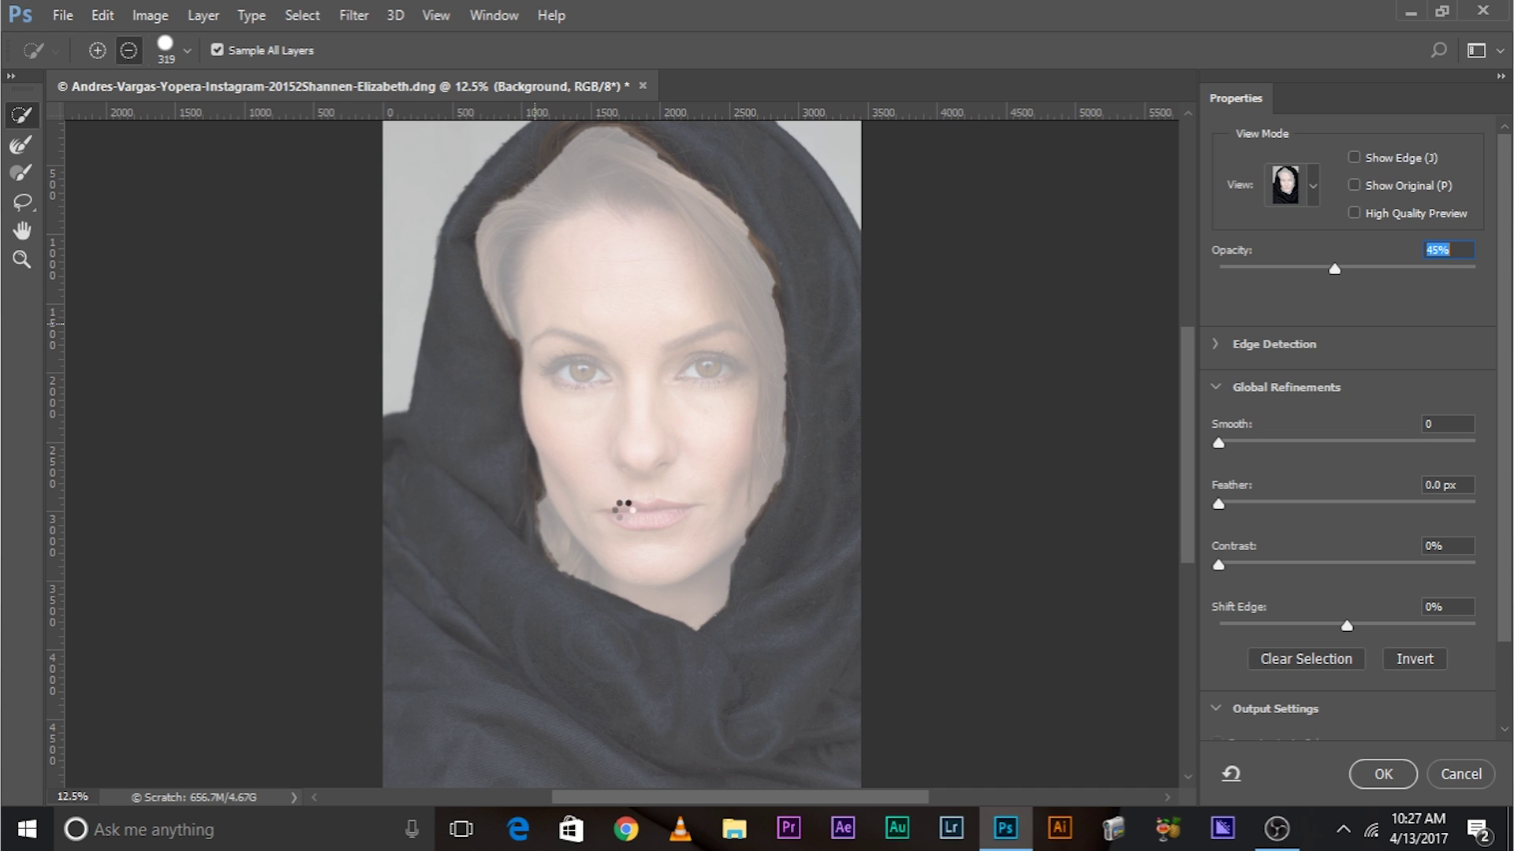
Step: Refine the edge between hair and hood with the Refine Edge Brush at size 146, and output the result as a selection
left_click(22, 144)
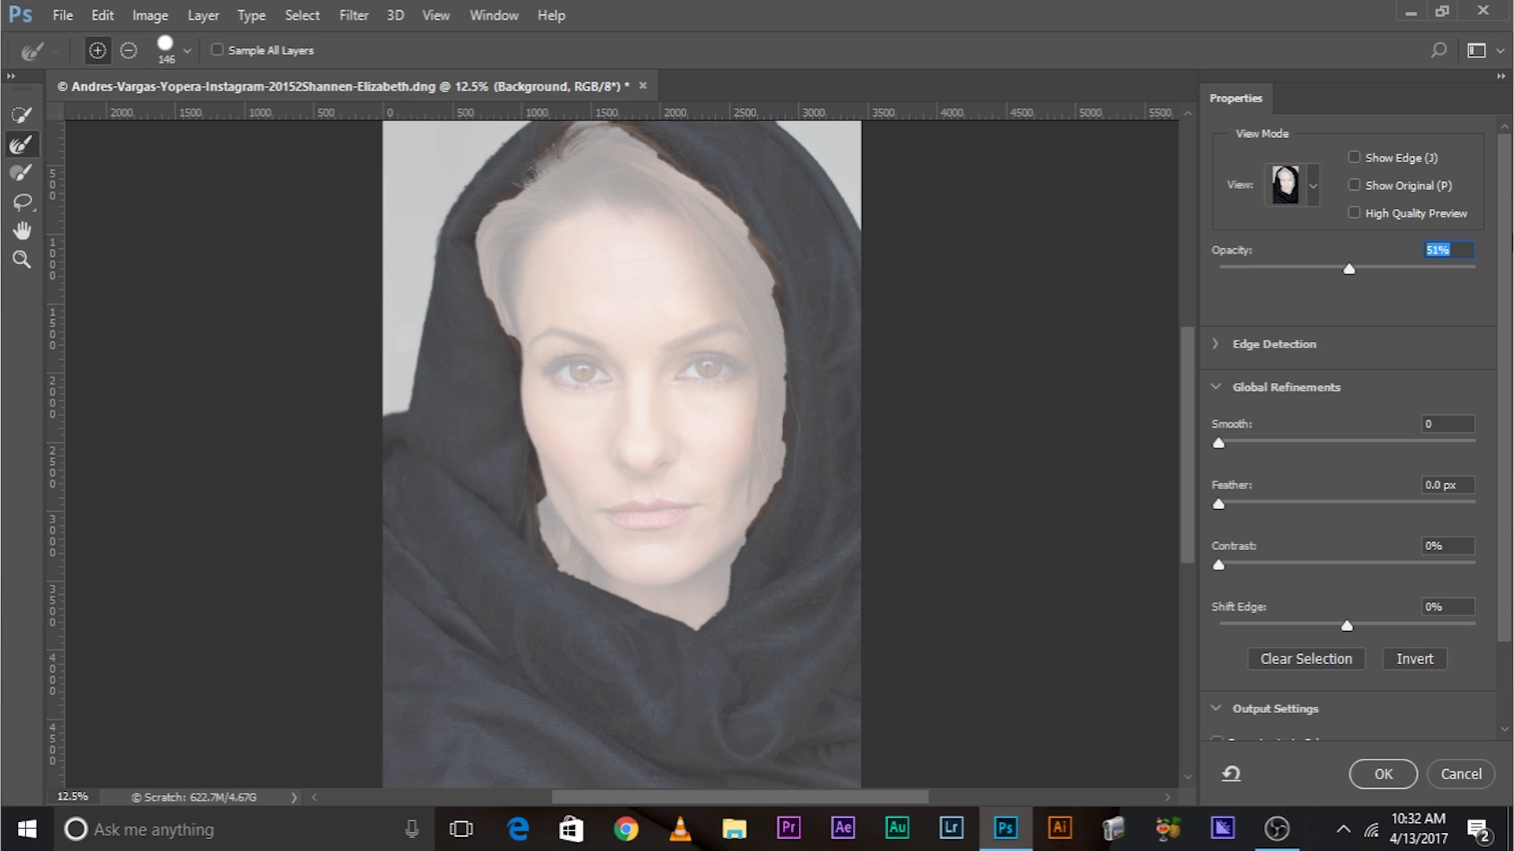
scroll(1368, 623, "down", 3)
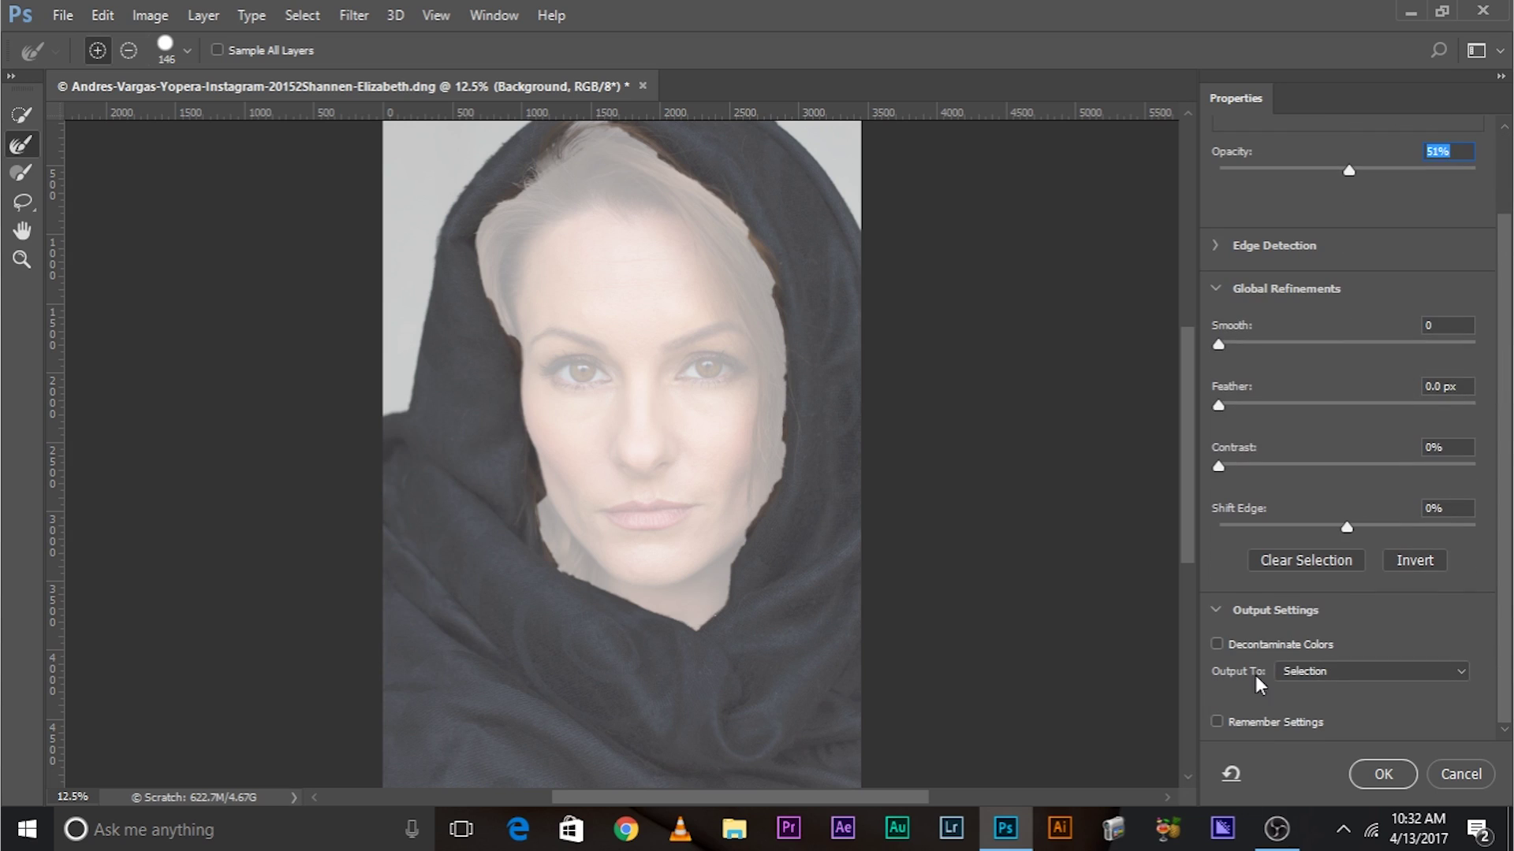
left_click(1384, 775)
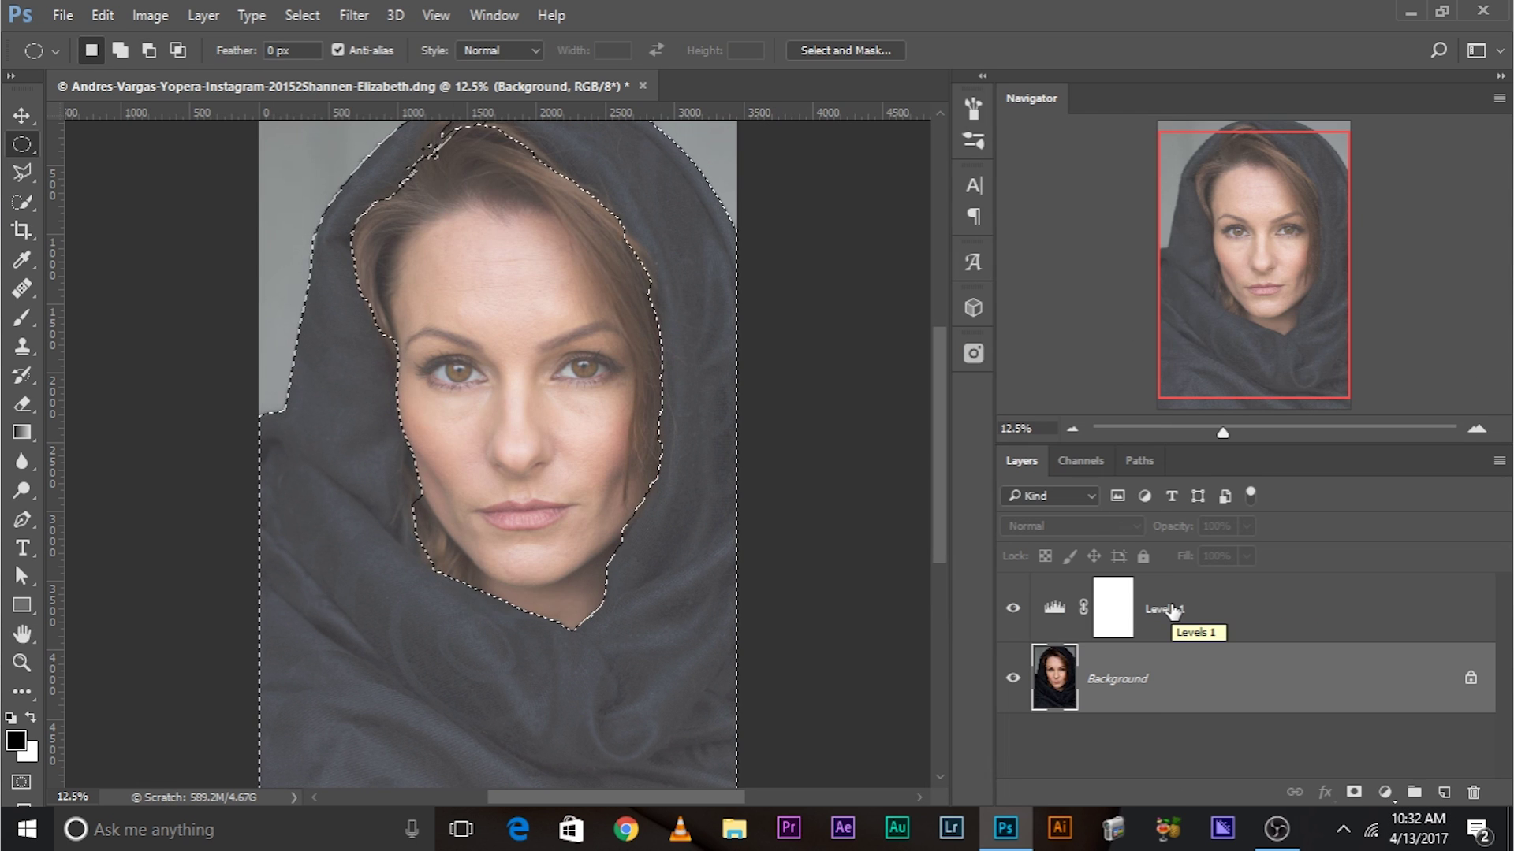
Step: Delete the Levels adjustment layer and add a Curves adjustment masked by the scarf selection
left_click_drag(1277, 602, 1473, 798)
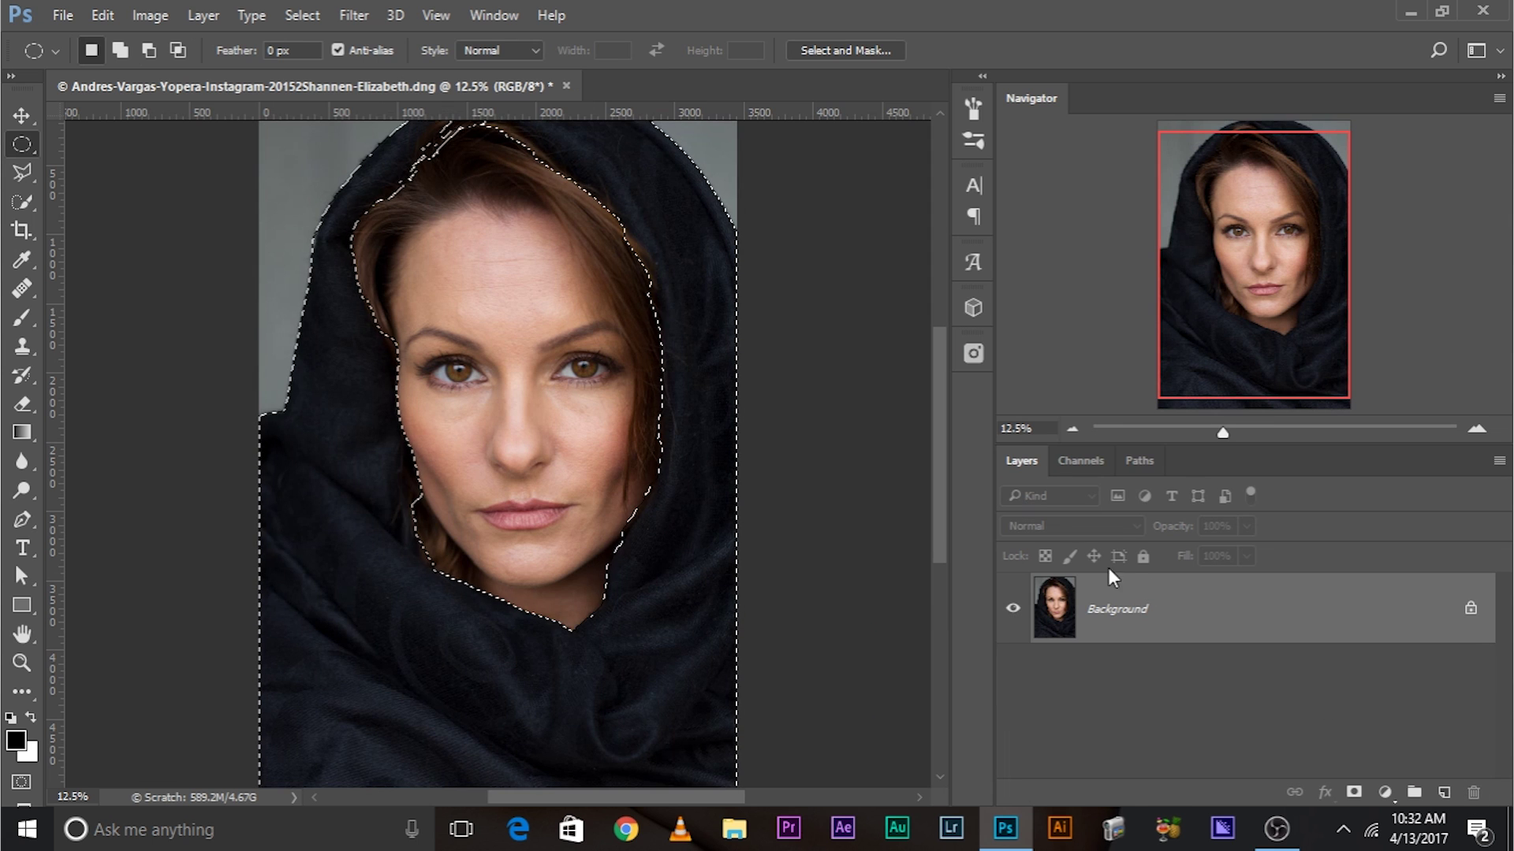
left_click(1385, 791)
left_click(1342, 442)
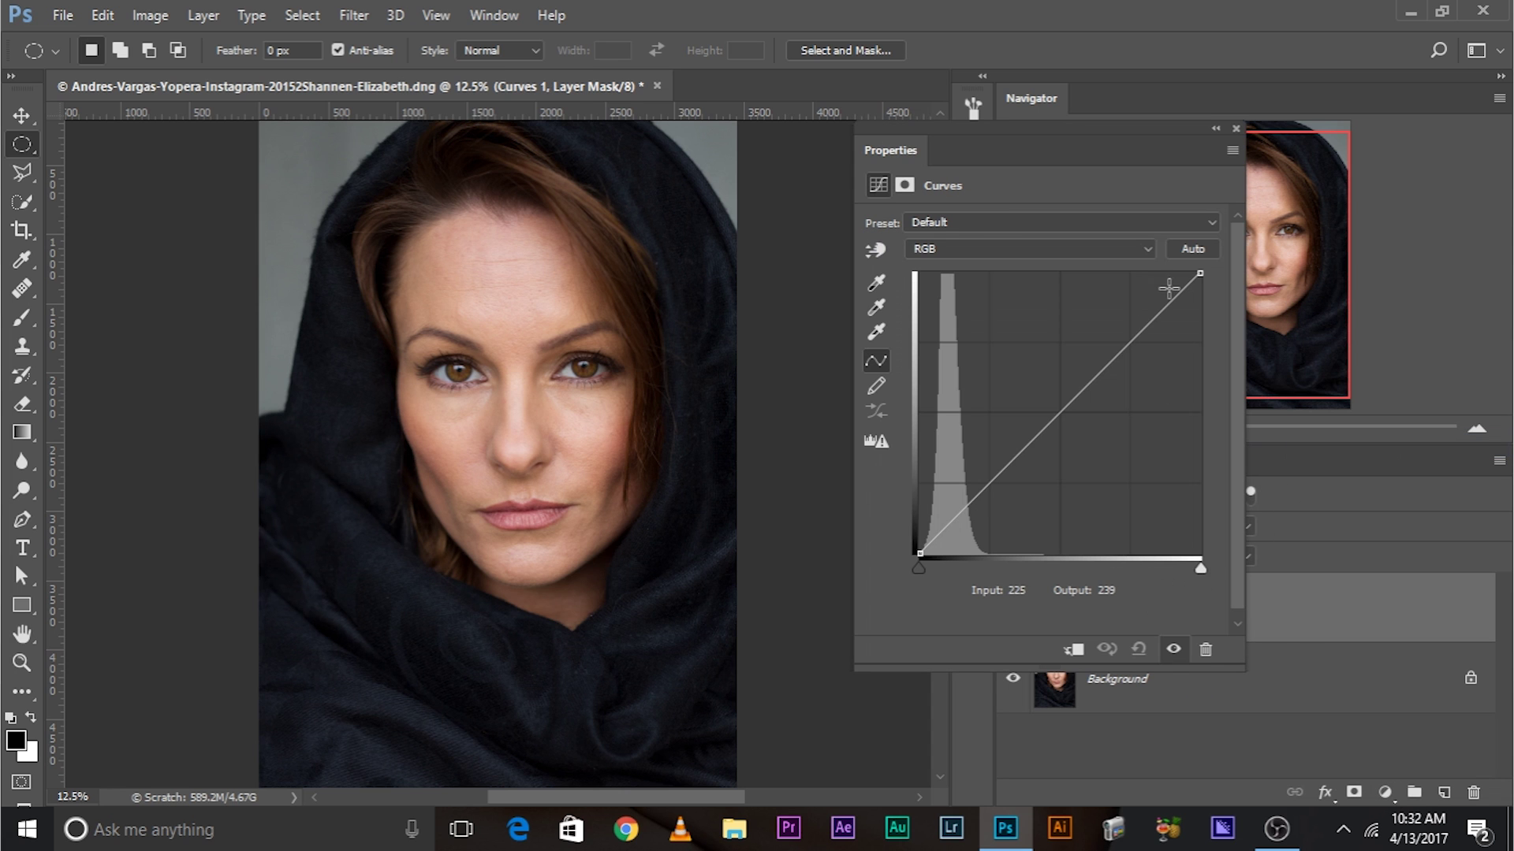
Step: Turn the scarf white by lowering the curve's white-point input and raising the black-point output to 55, with the layer blended as Luminosity
left_click_drag(1197, 274, 957, 272)
left_click_drag(920, 550, 899, 489)
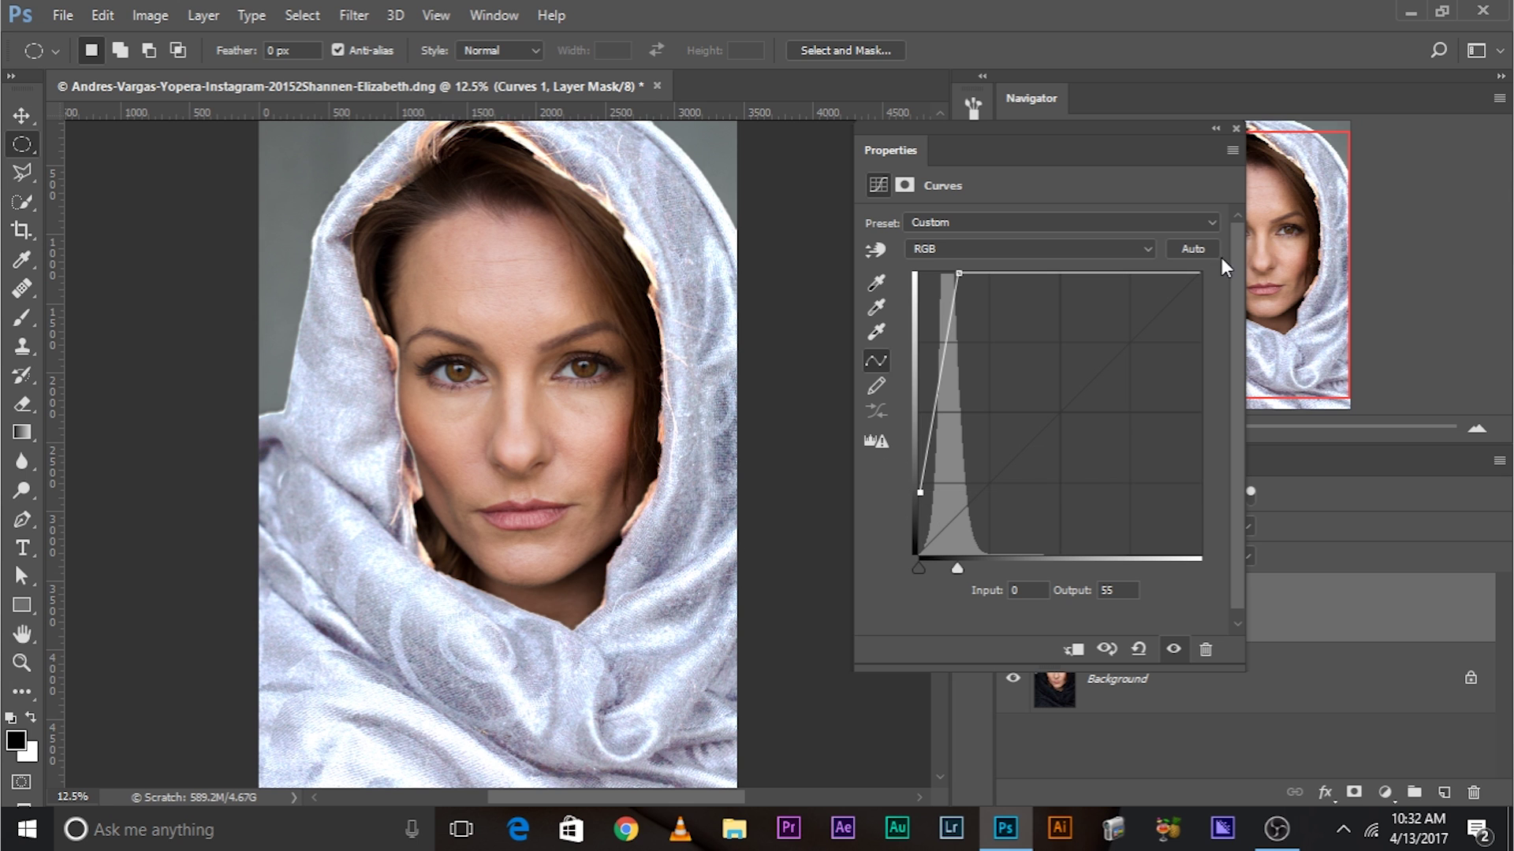
left_click(1233, 129)
left_click(1034, 530)
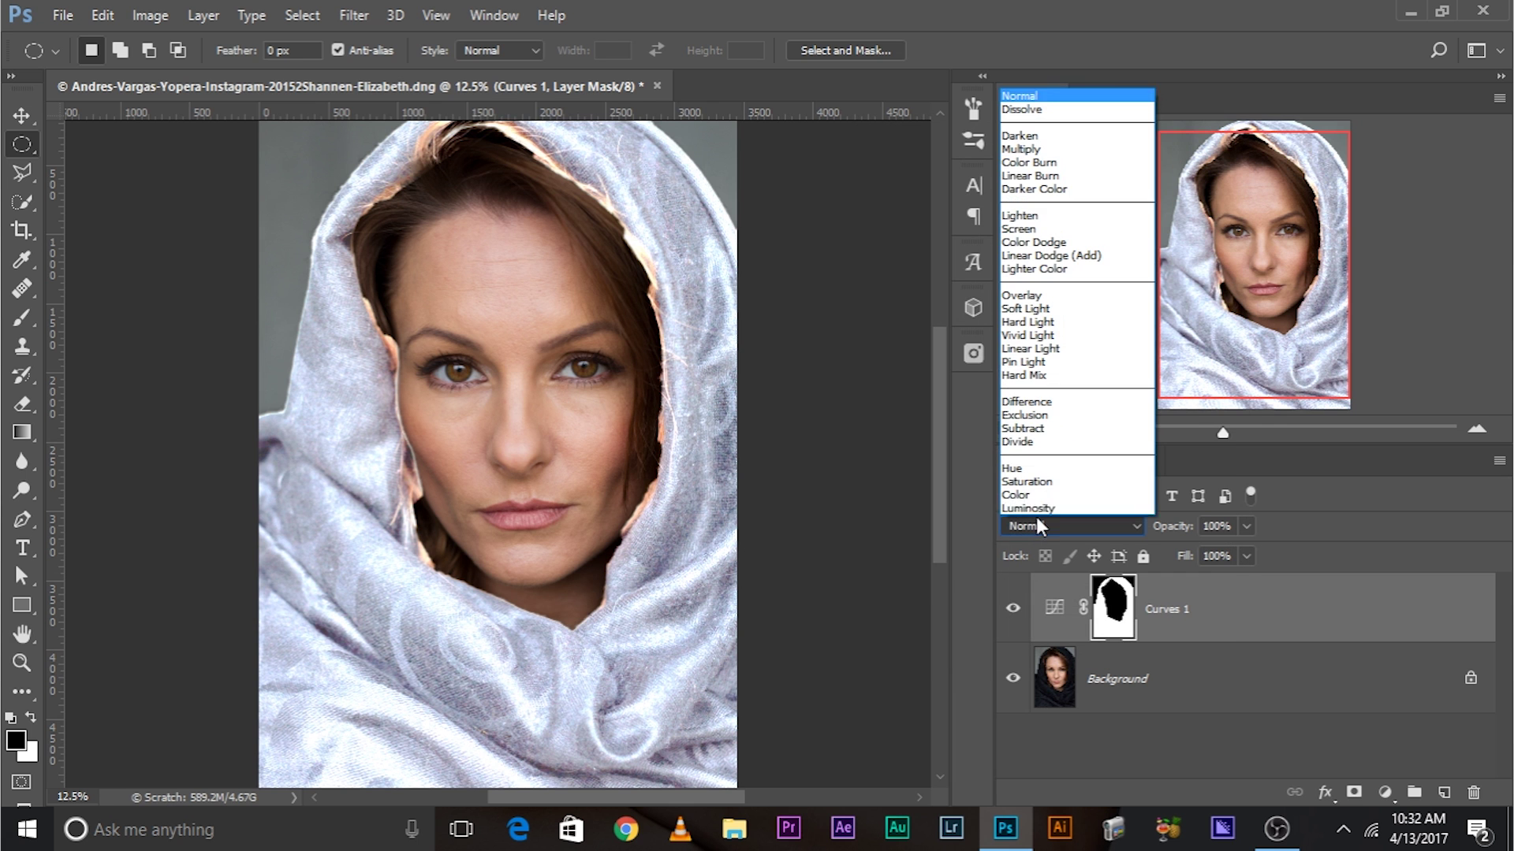
left_click(1042, 504)
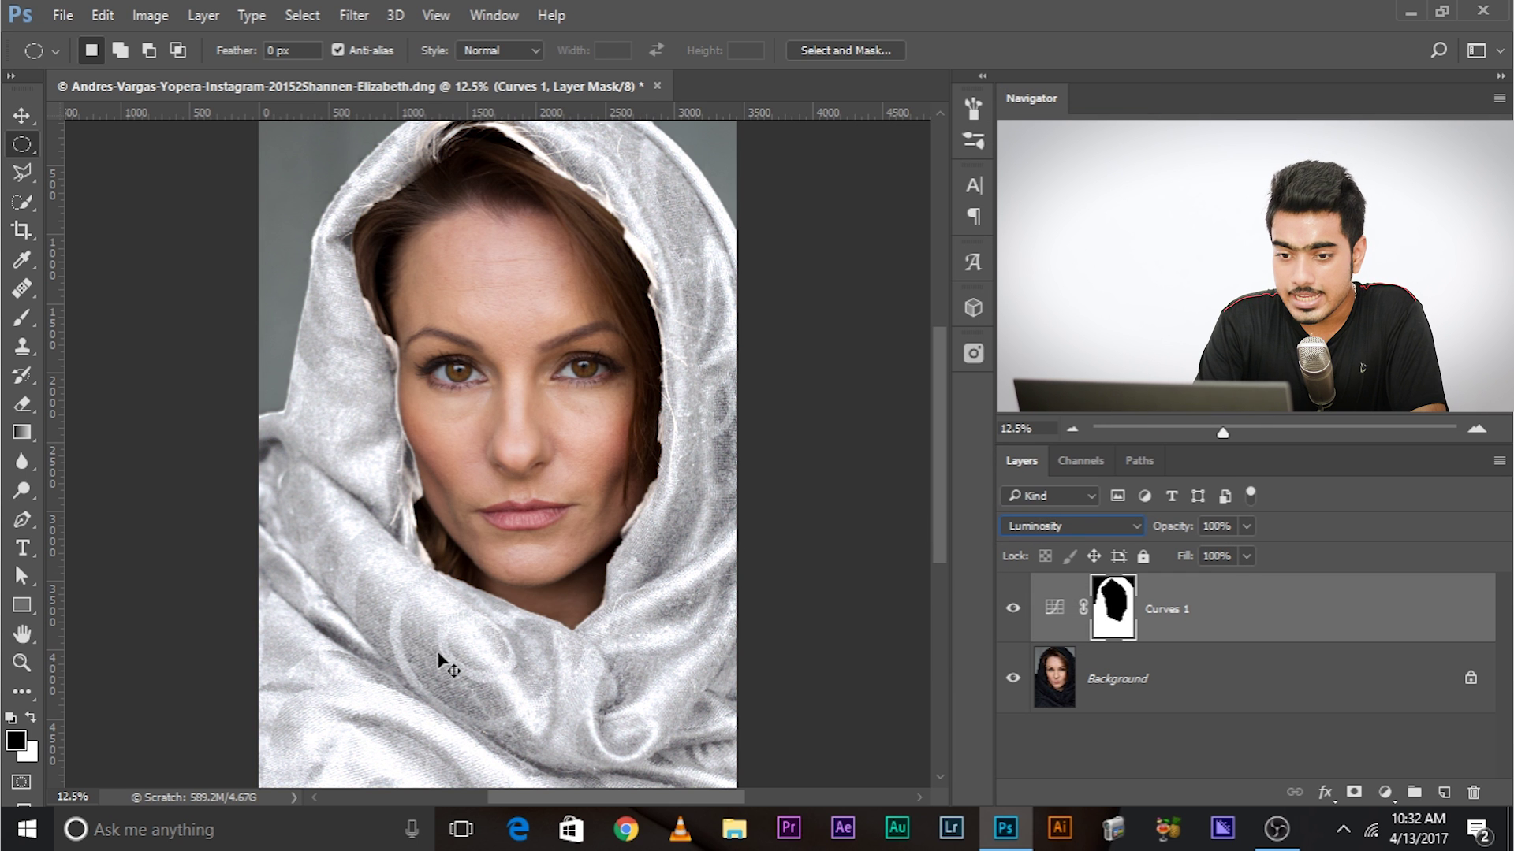
Step: Examine the scarf's fabric texture and edges up close at 50% zoom, and return to the full portrait view
key("ctrl+plus")
key("ctrl+plus")
scroll(446, 667, "up", 1)
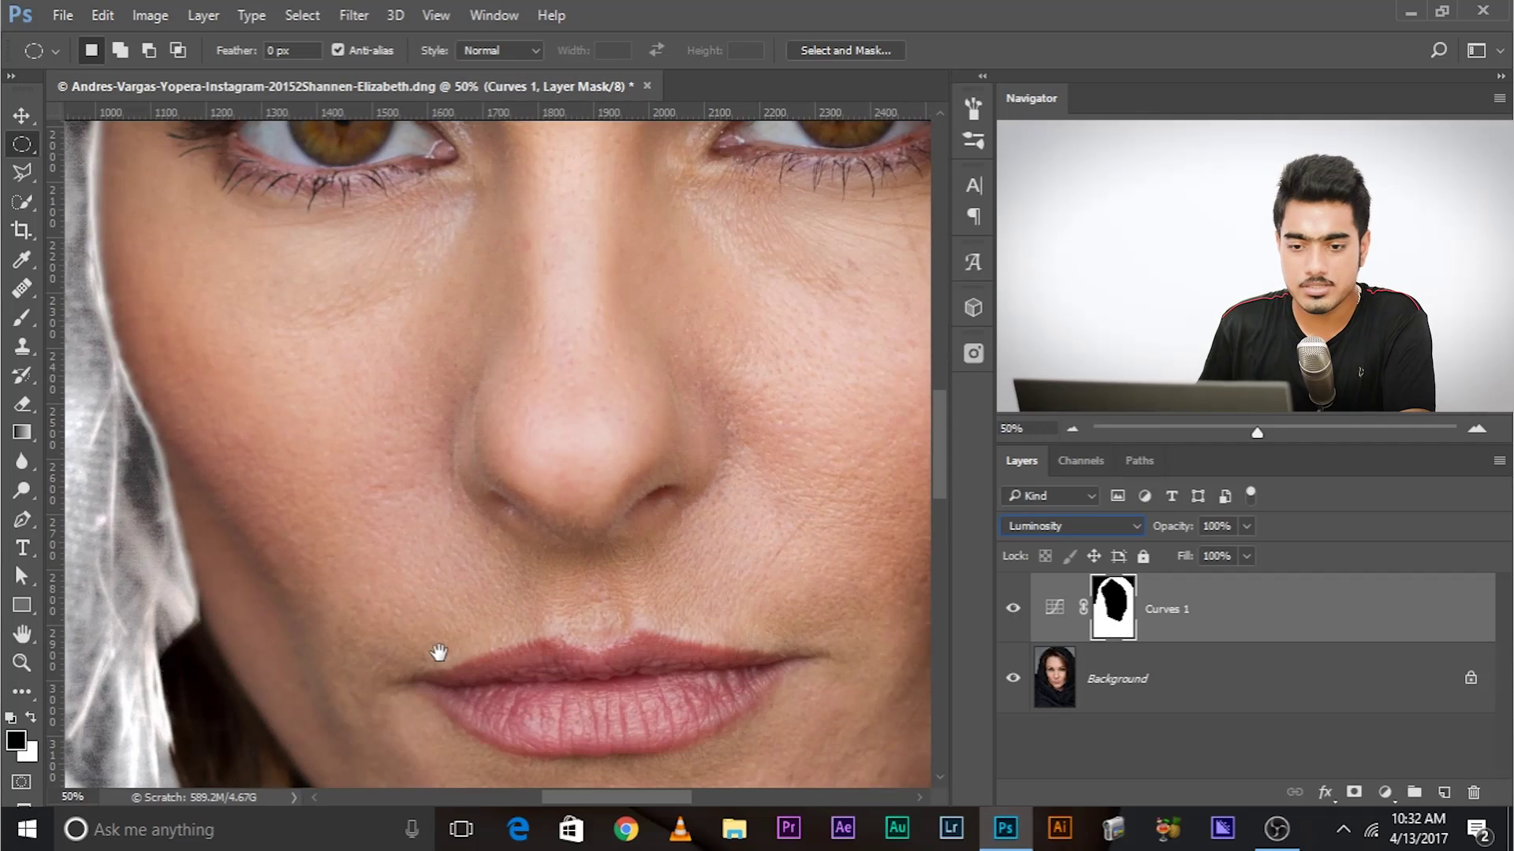
left_click_drag(386, 495, 781, 544)
left_click_drag(401, 438, 664, 580)
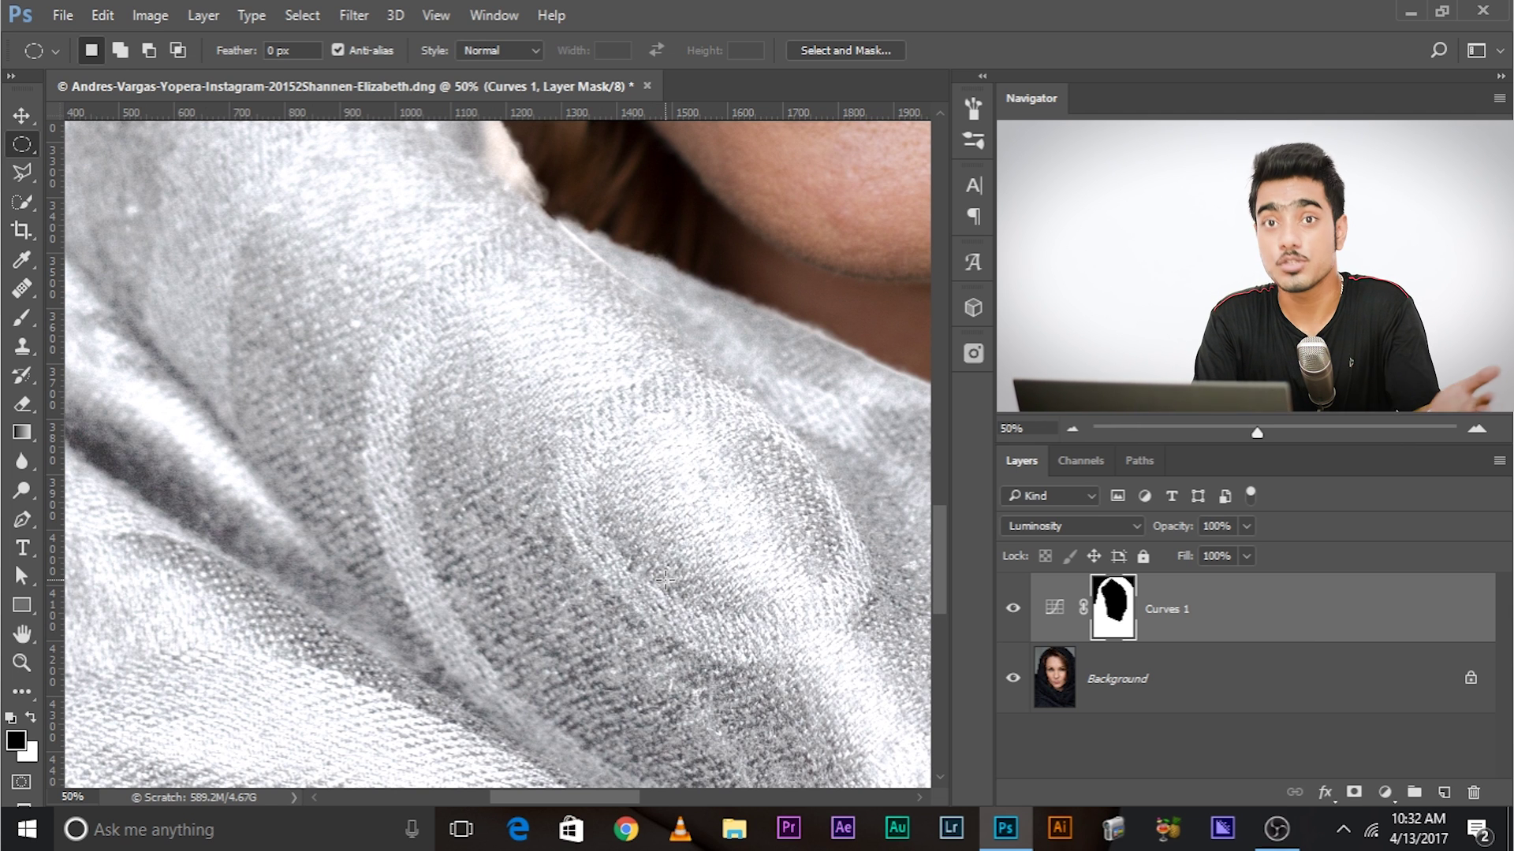
key("ctrl+minus")
key("ctrl+minus")
key("ctrl+minus")
key("ctrl+minus")
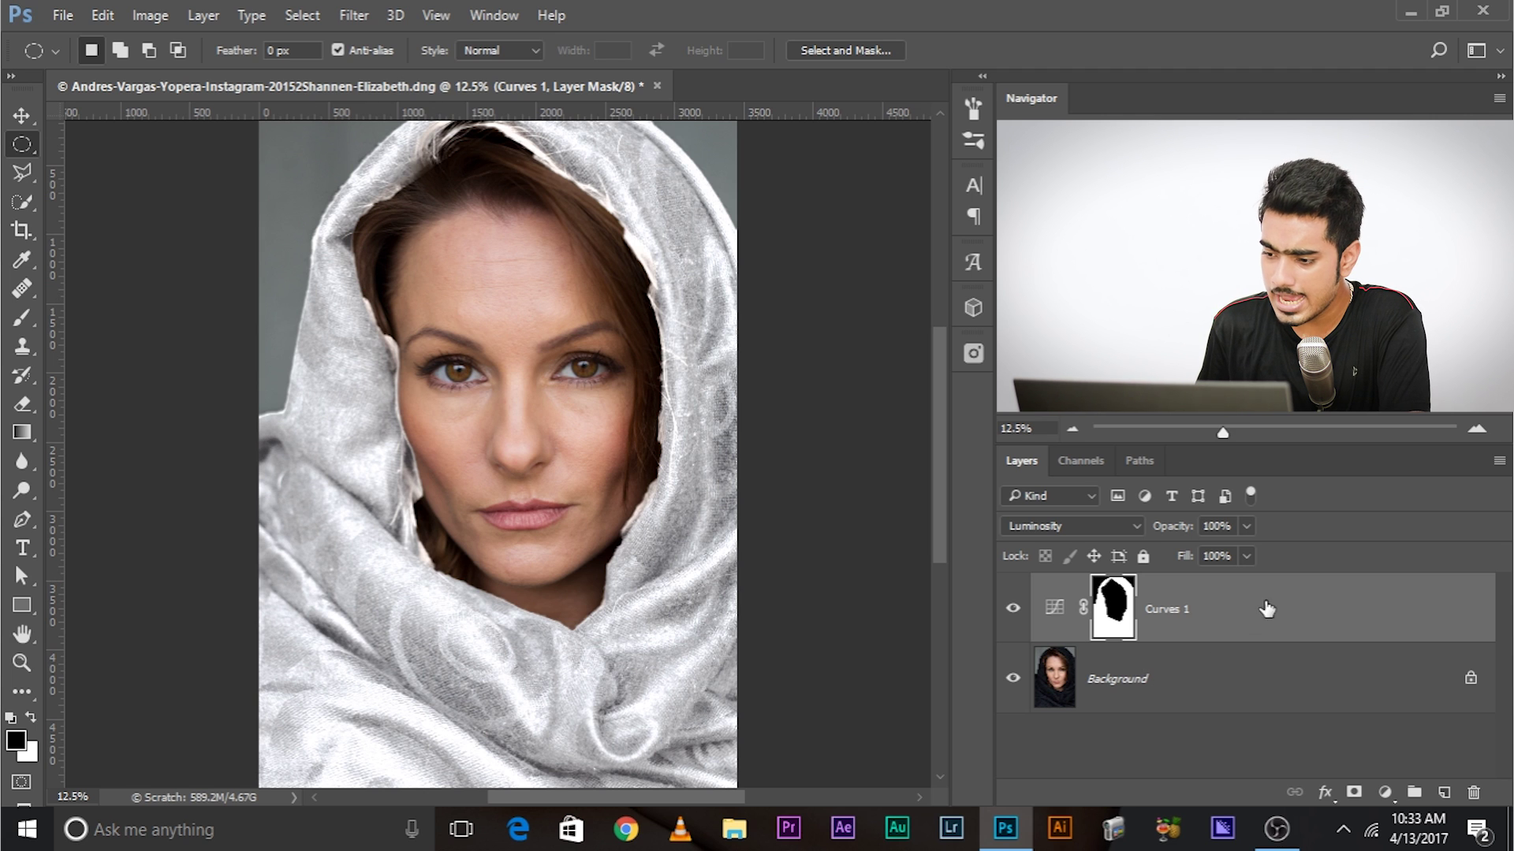
Step: Add a second Curves adjustment on top with a copy of the scarf mask, and invert that mask
left_click(1385, 792)
left_click(1350, 440)
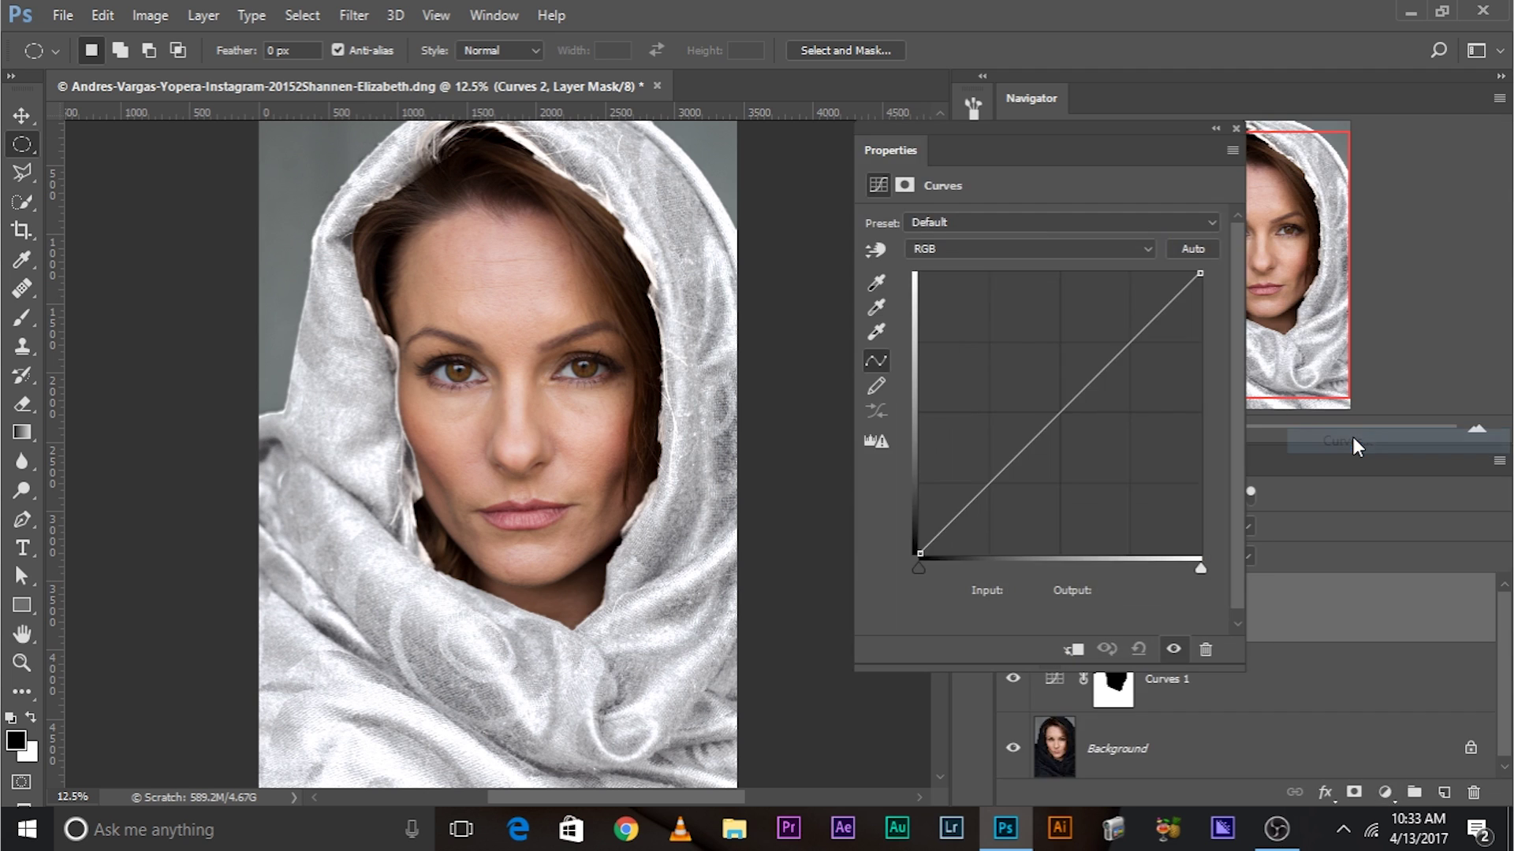
left_click(1235, 129)
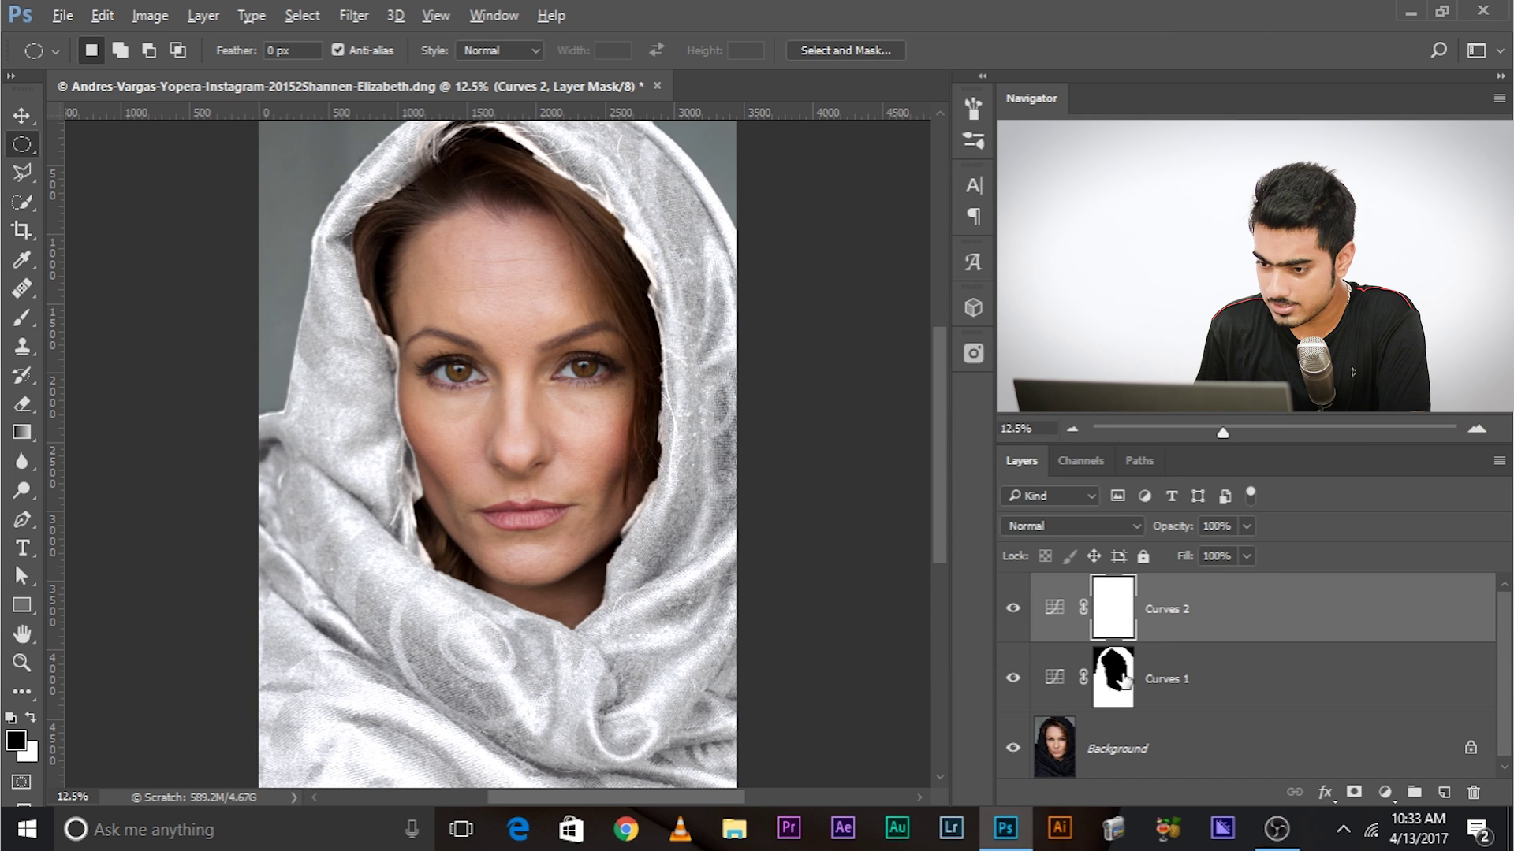
left_click_drag(1117, 691, 1121, 614)
left_click(714, 317)
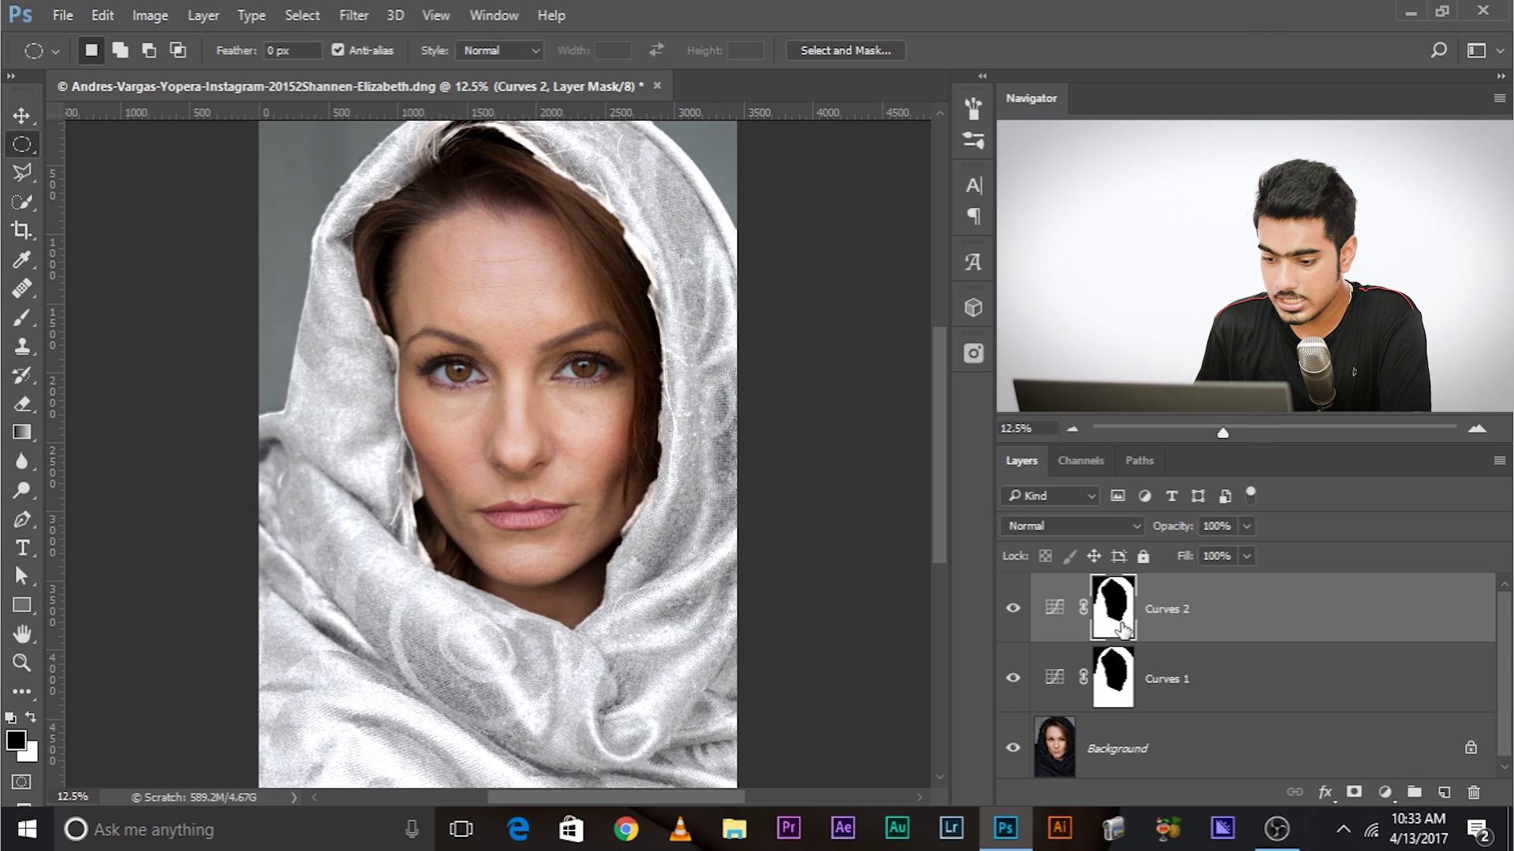
key("ctrl+i")
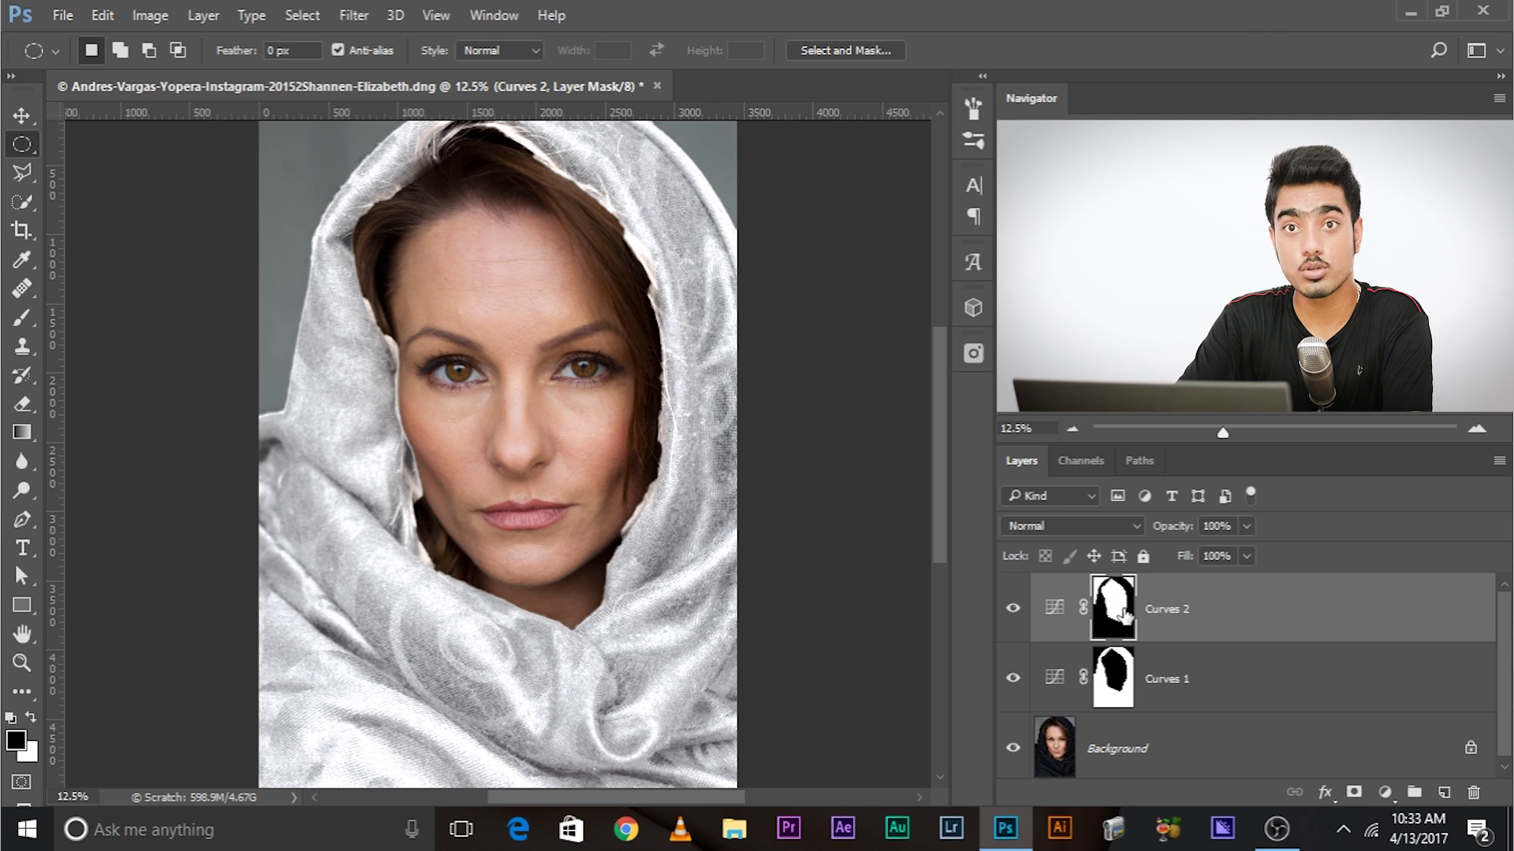
Step: Brighten the face and background with curve points at input 106, output 149 and input 73, output 91, and set the layer to Luminosity
double_click(1056, 608)
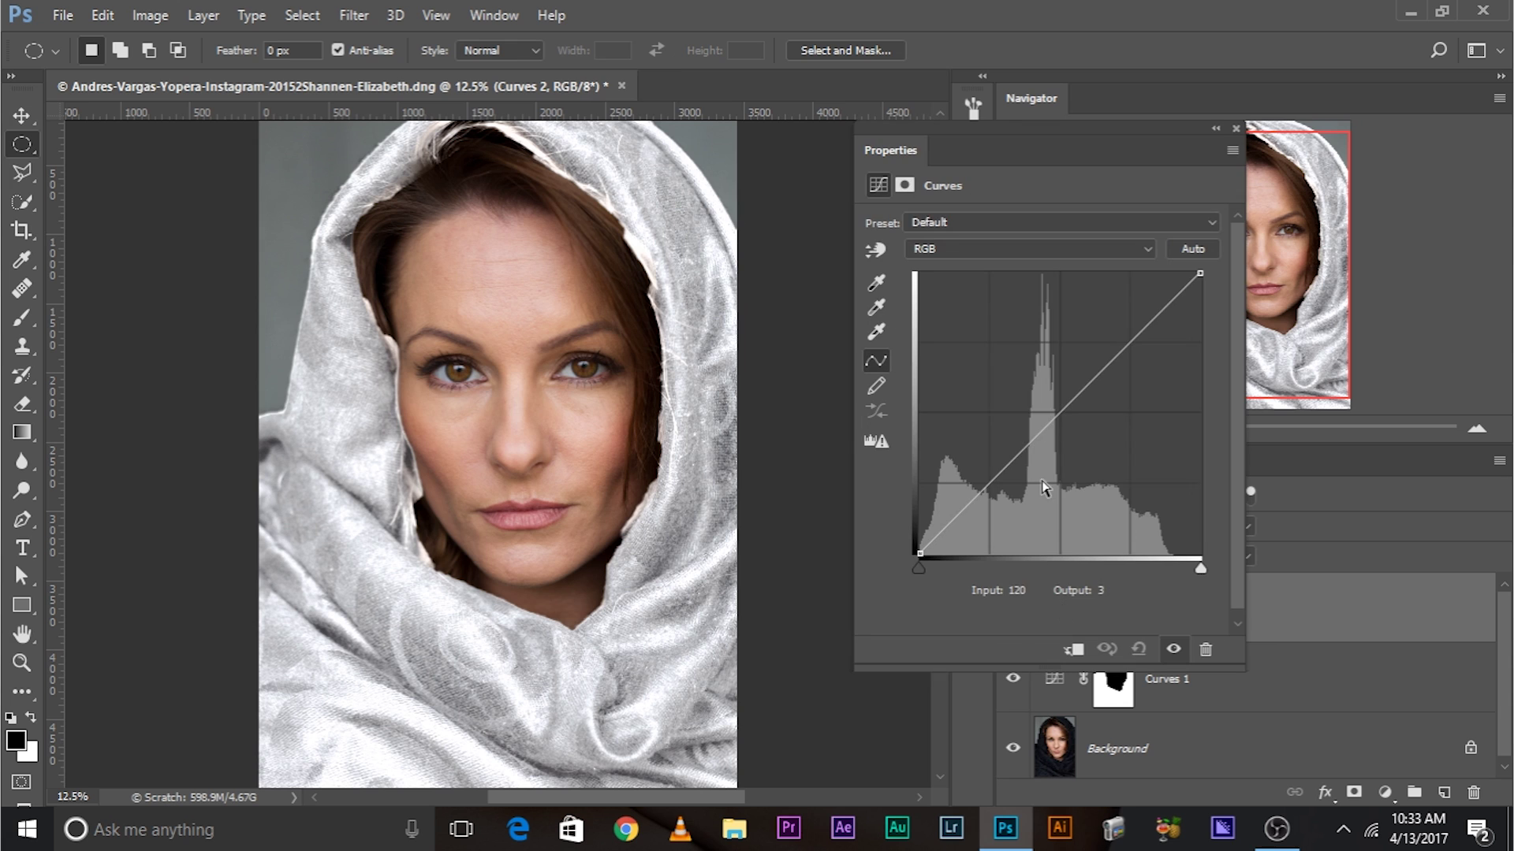
left_click_drag(1067, 409, 1036, 389)
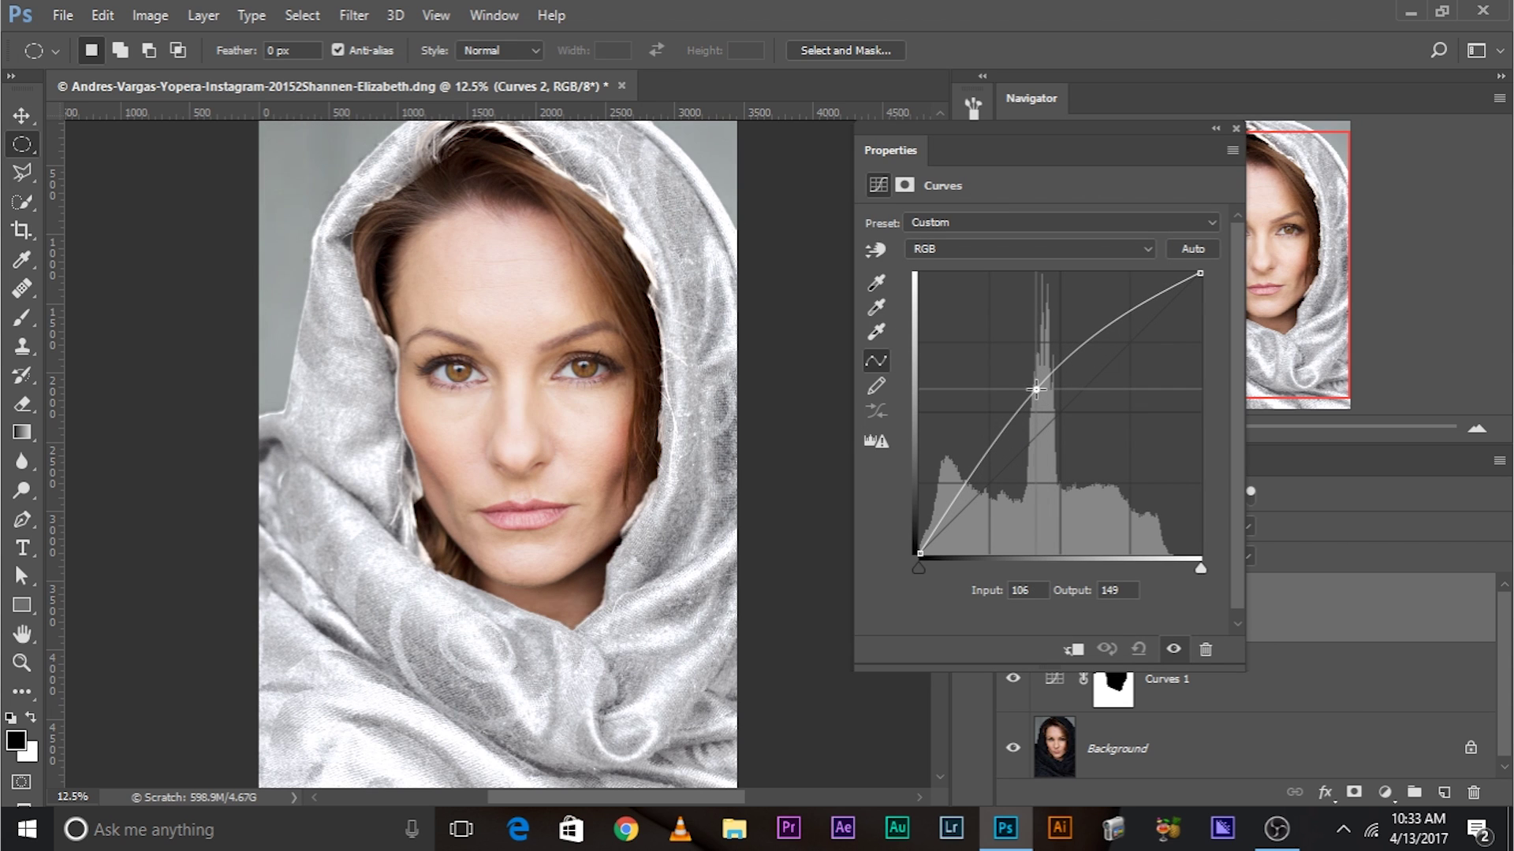
left_click_drag(998, 439, 997, 451)
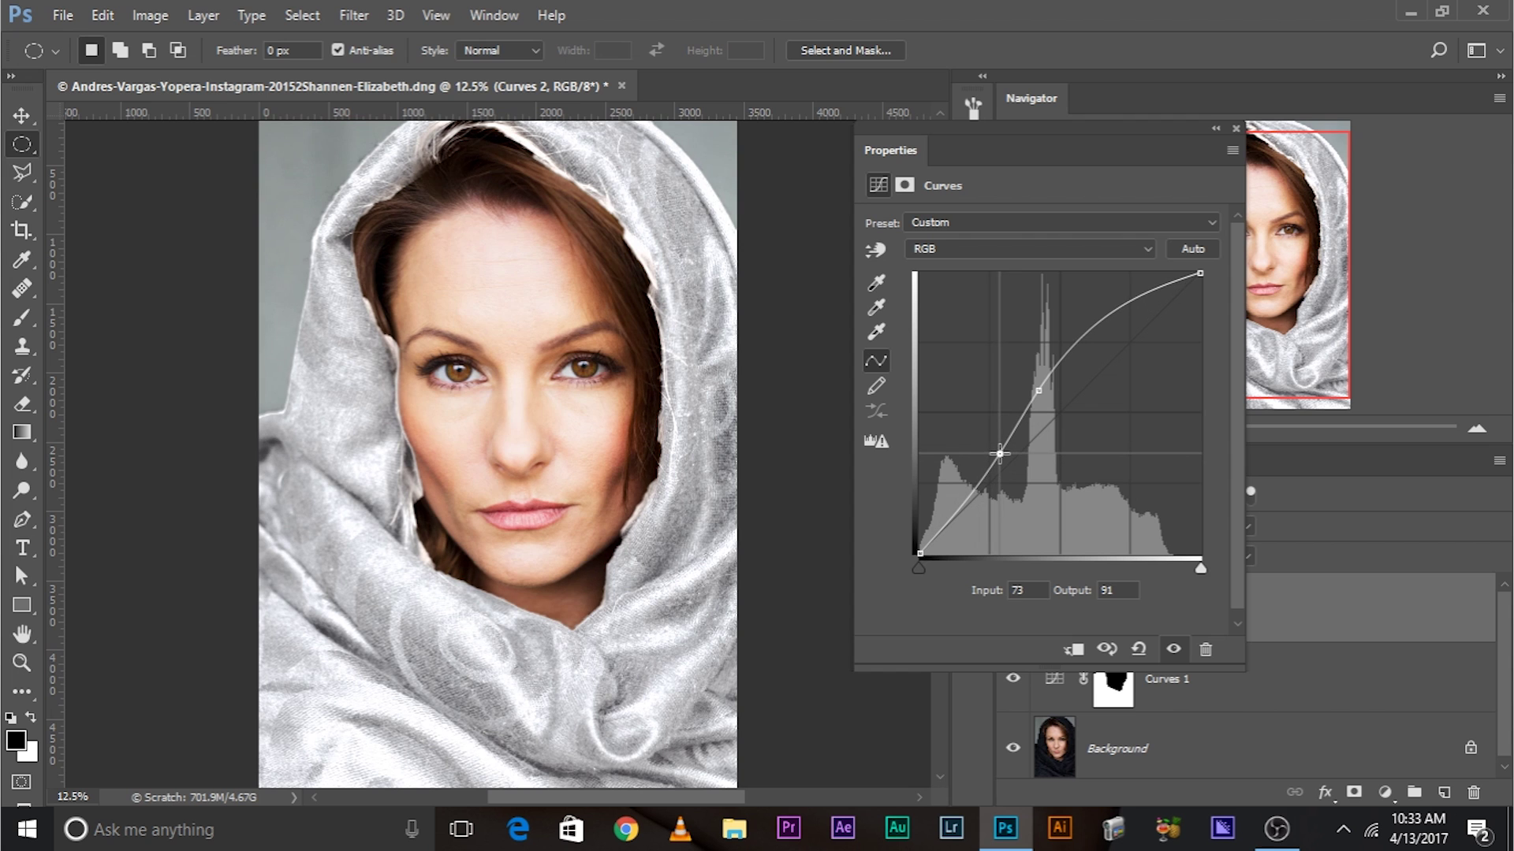
left_click(1235, 129)
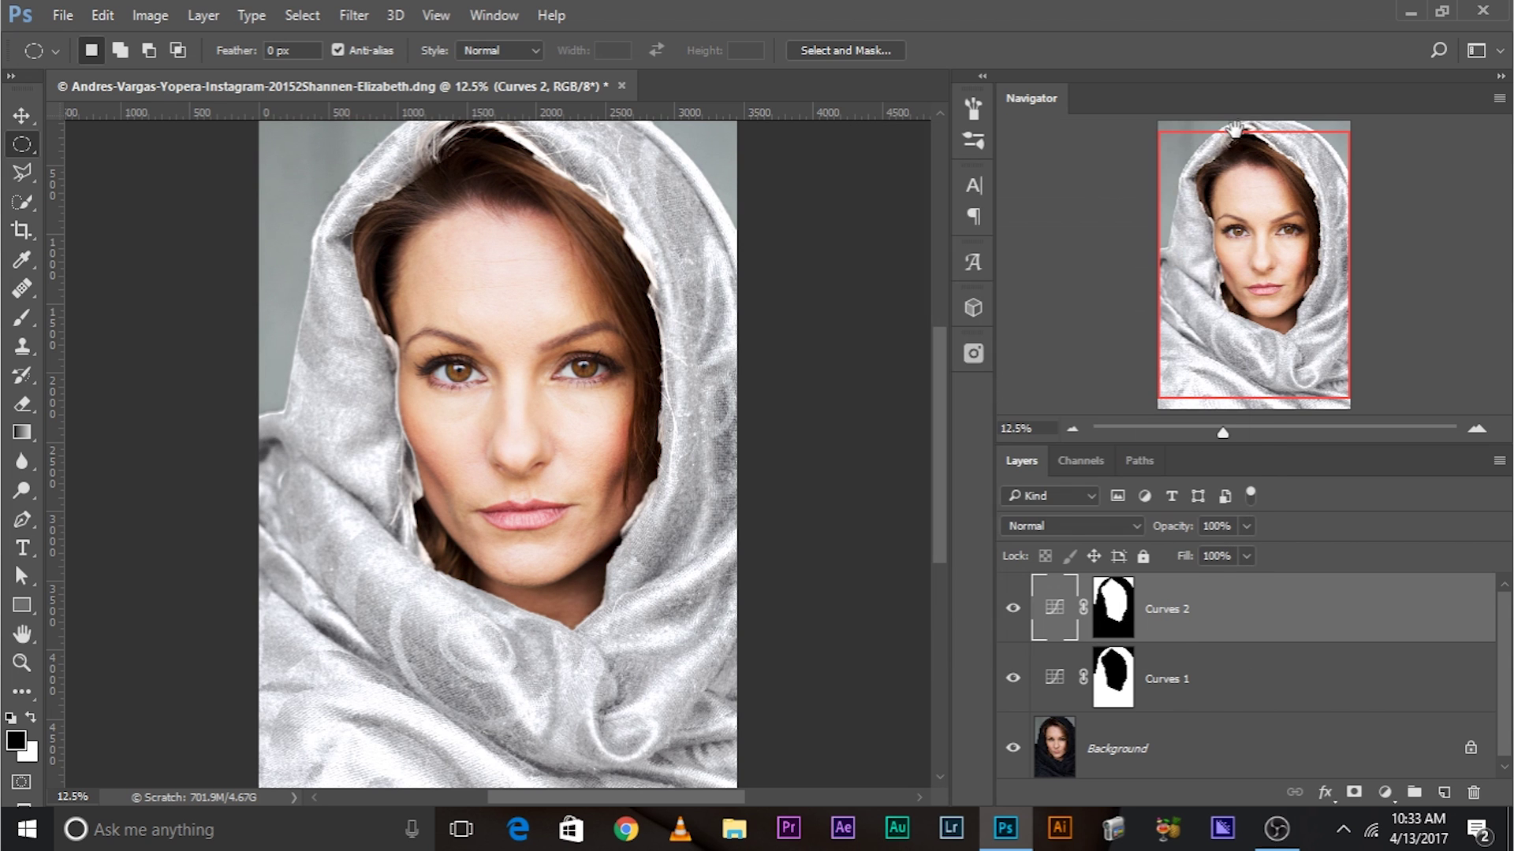
left_click(1066, 526)
left_click(1066, 508)
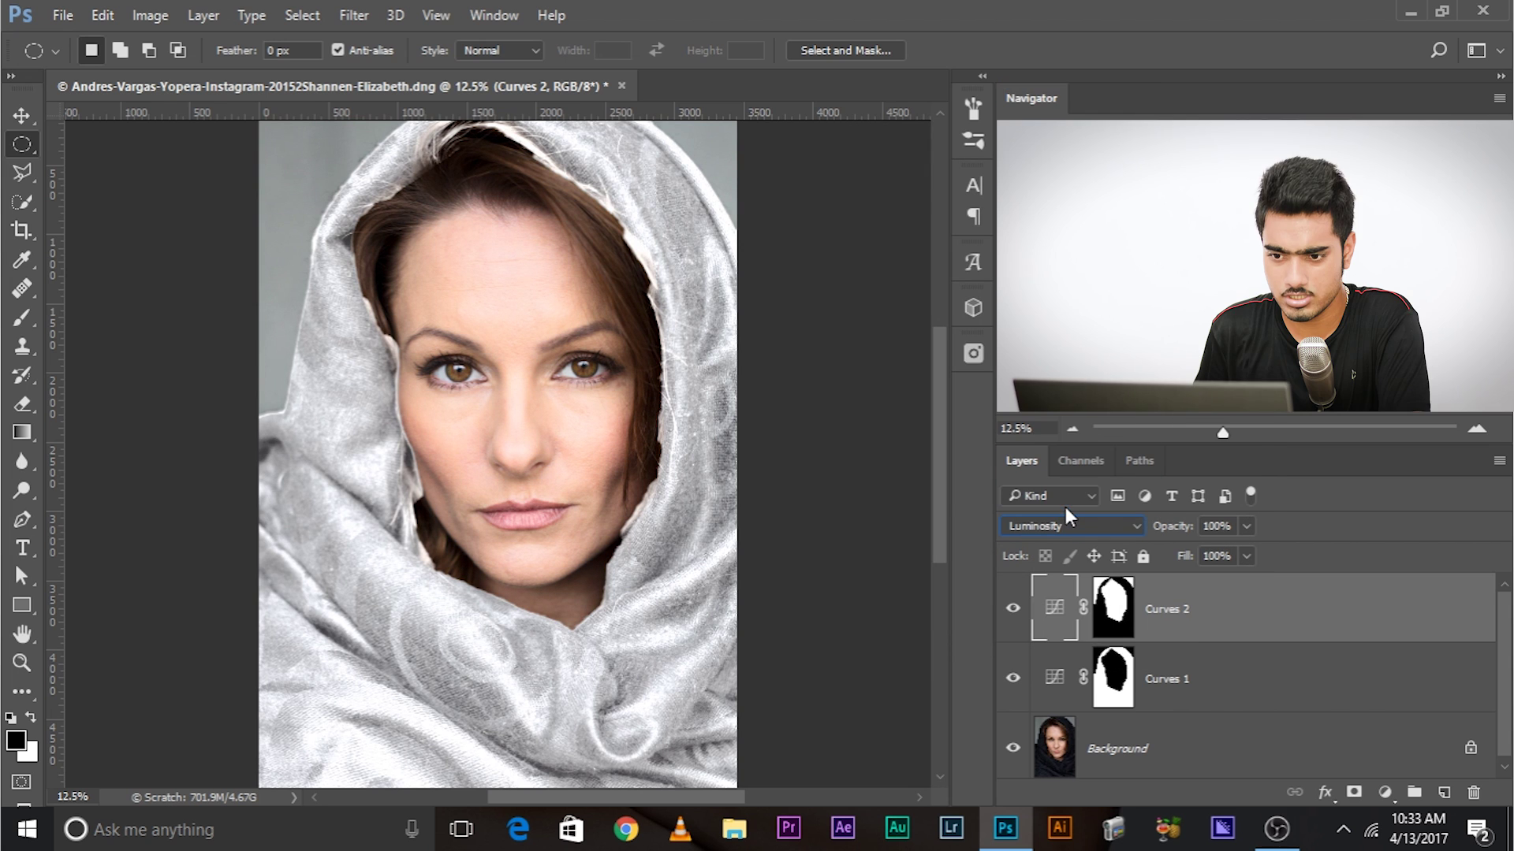